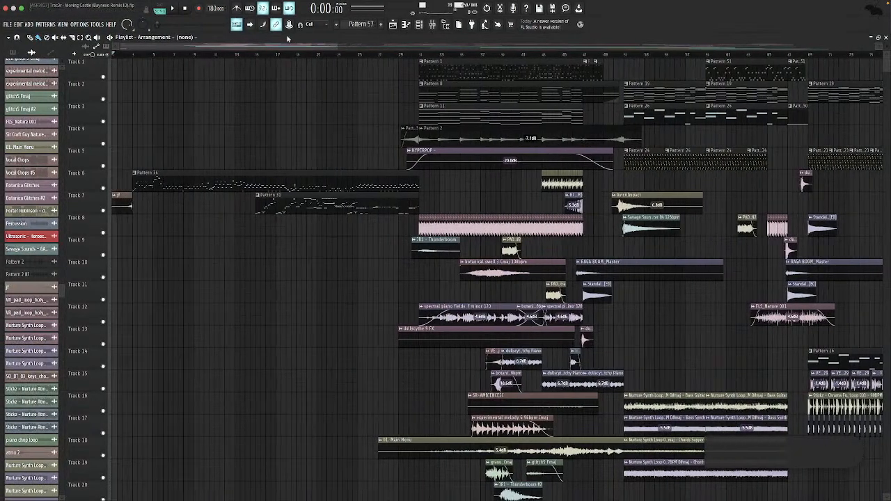
Look over the whole arrangement down to the automation tracks, ending with a close view of the intro from bar 1.
left_click_drag(336, 44, 874, 45)
scroll(557, 248, "down", 1)
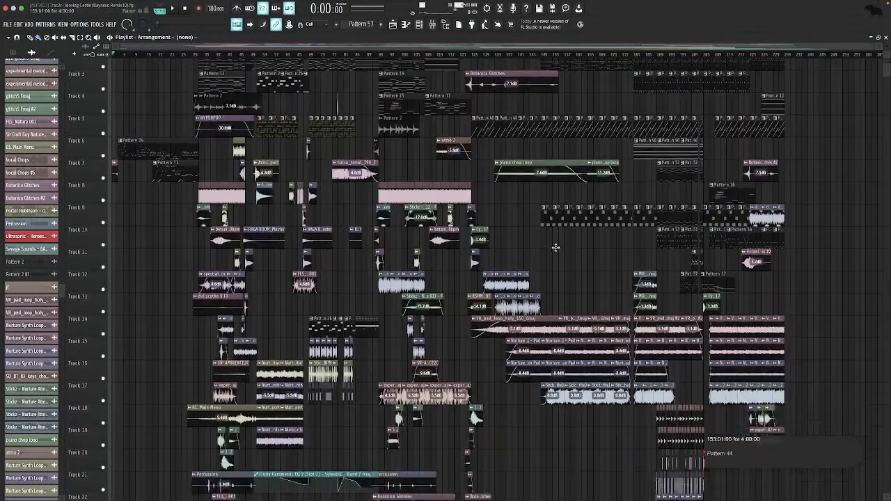
scroll(557, 248, "up", 1)
scroll(557, 248, "down", 12)
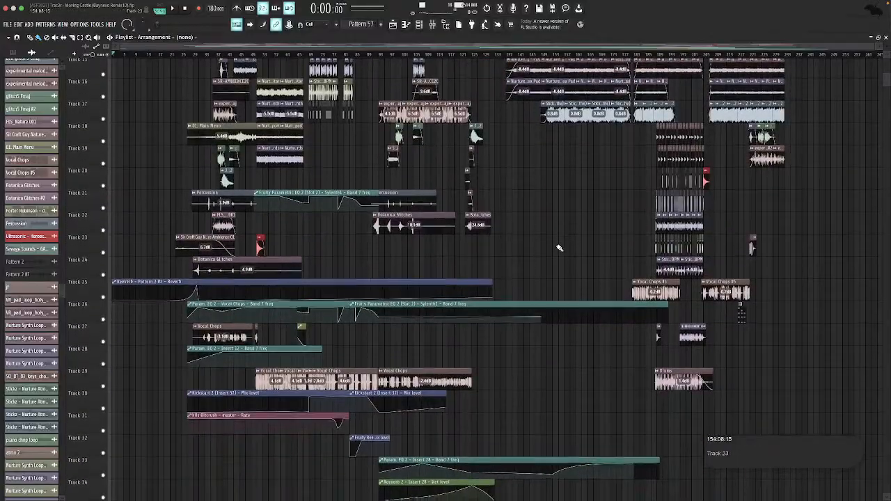
scroll(559, 248, "down", 2)
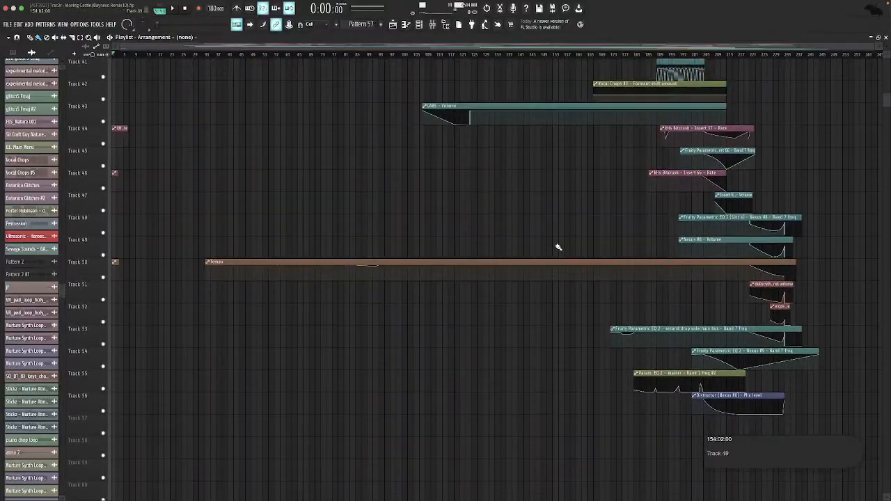
scroll(544, 232, "up", 13)
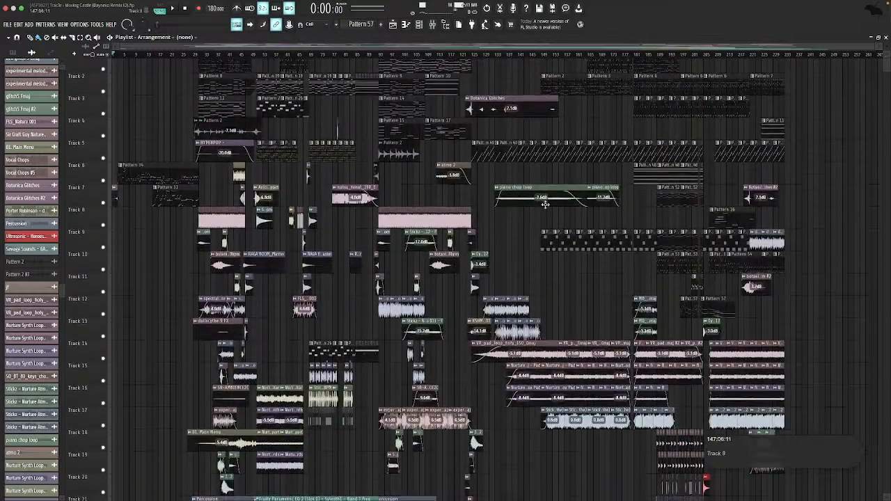
mouse_move(888, 47)
left_mouse_down()
mouse_move(297, 97)
mouse_move(233, 116)
mouse_move(156, 98)
left_mouse_up()
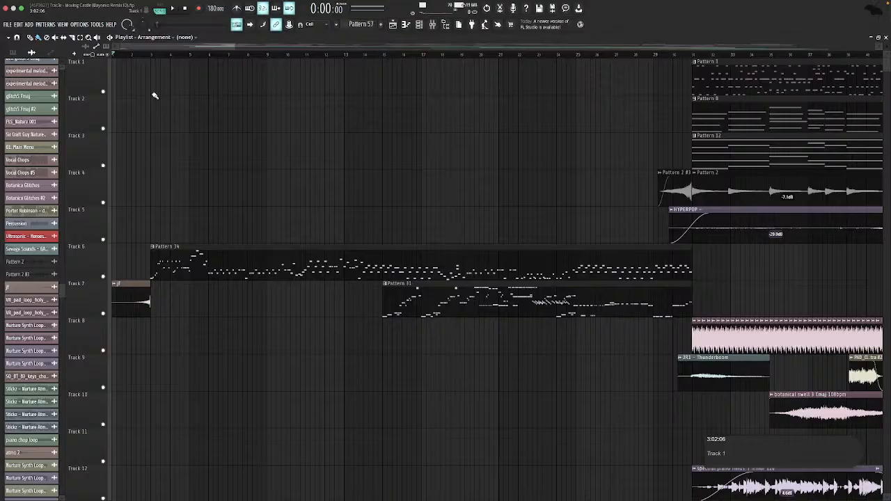
Save the project and audition the intro with Track 7 soloed, playing briefly from about bar 3.
key("XF86AudioRaiseVolume")
key("super+s")
right_click(102, 313)
left_click(145, 57)
key("space")
key("space")
Open Pattern 34 in the piano roll and play it while viewing its full length of notes.
double_click(110, 273)
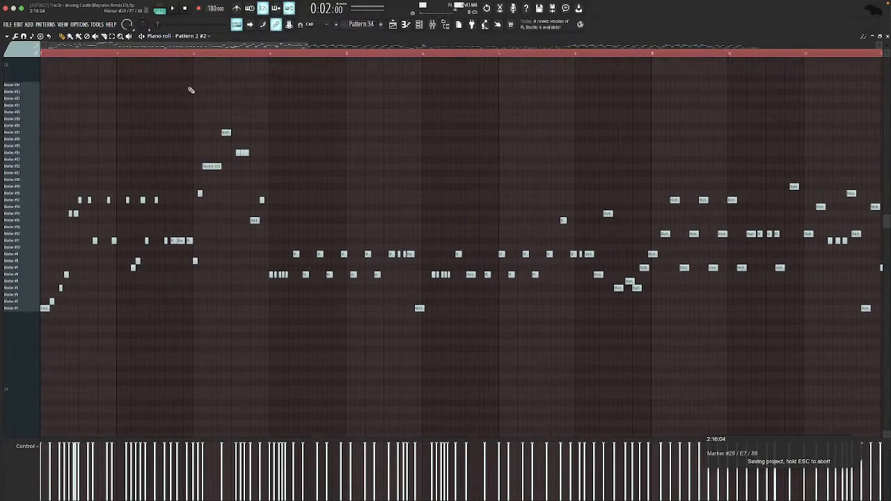
scroll(191, 89, "up", 1)
scroll(348, 115, "up", 5)
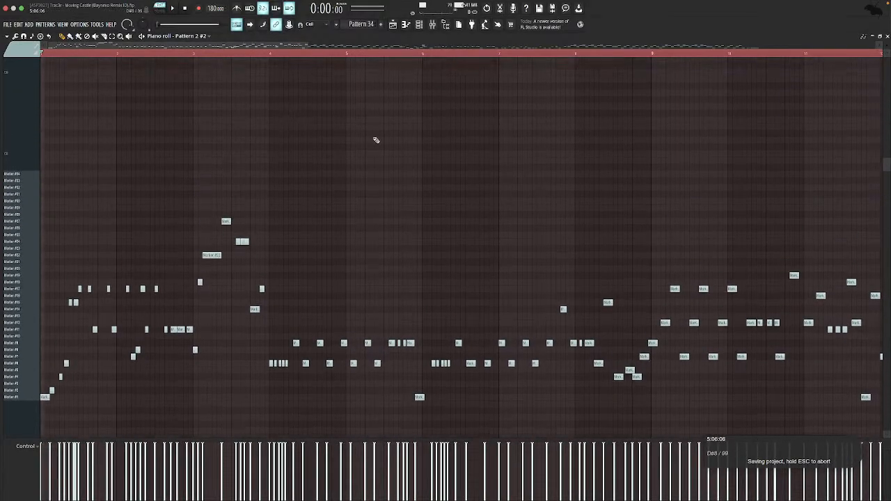
key("space")
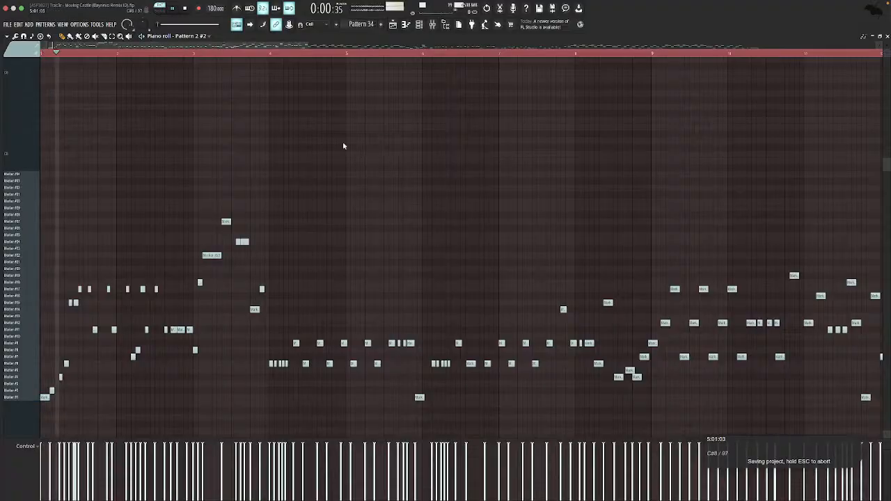
left_click_drag(306, 47, 881, 212)
scroll(512, 166, "down", 3)
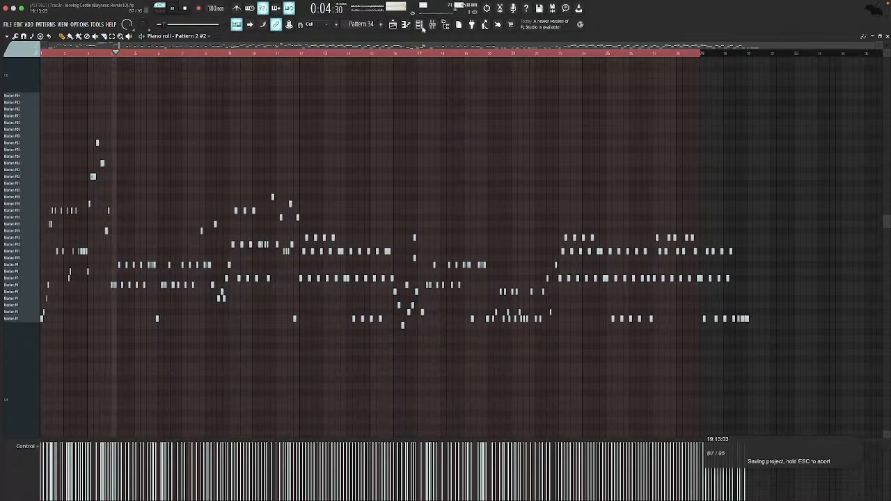
Stop playback and inspect the Slicex instrument of the Pattern 2 #2 channel, closing it when done.
key("F6")
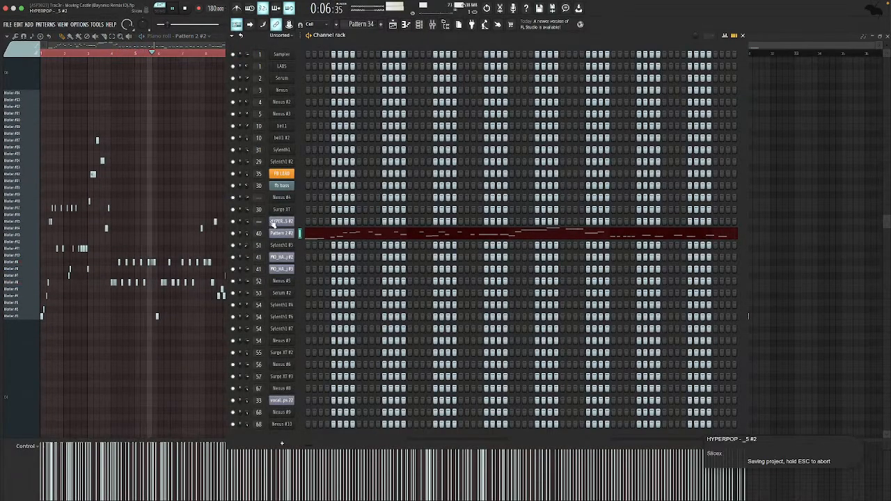
key("space")
left_click(281, 233)
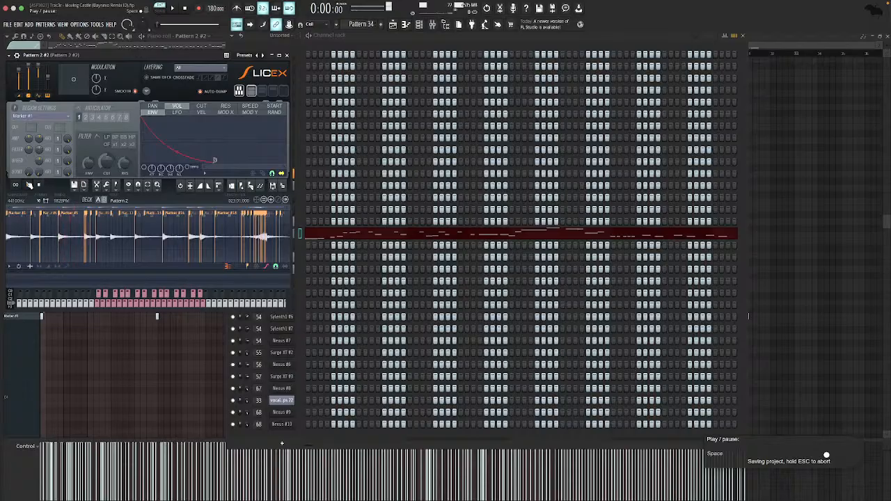
key("Escape")
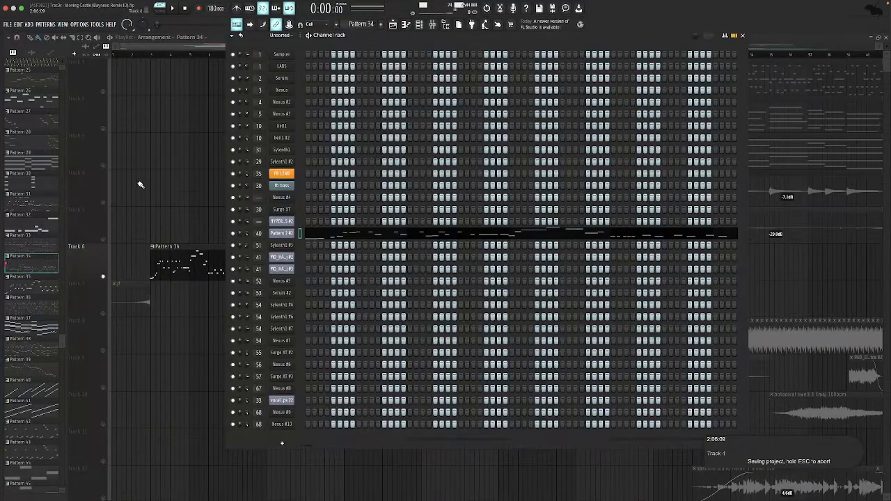
Solo Track 7 in the playlist and open its Pattern 31 in the piano roll for a closer look at the notes.
key("Escape")
right_click(103, 313)
double_click(466, 298)
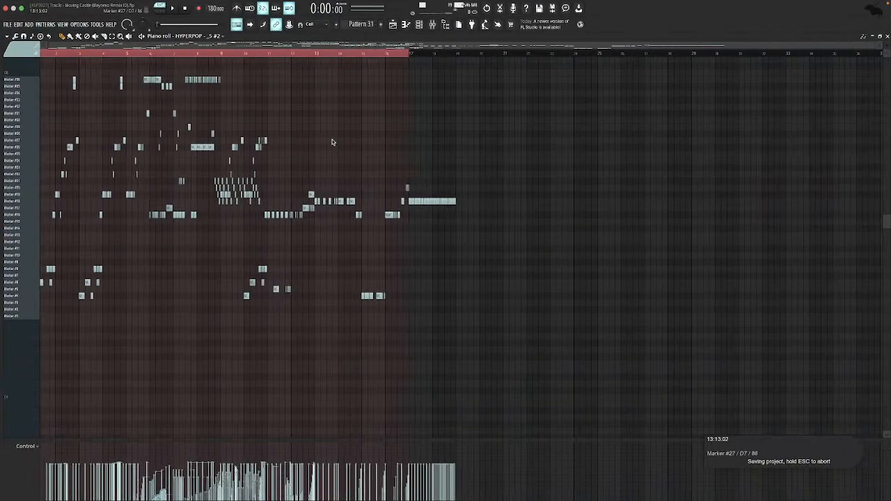
right_click(808, 55)
left_click_drag(873, 46, 577, 83)
key("ctrl+s")
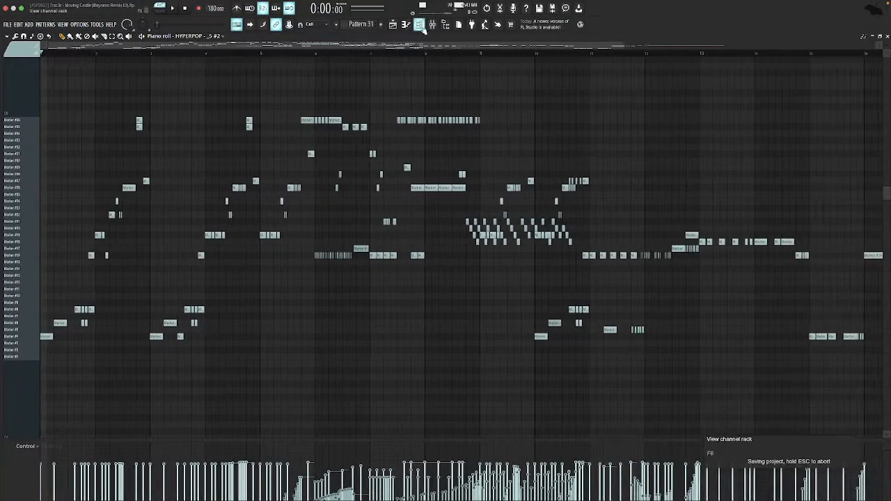
Open the Slicex instrument of the HYPERPOP #2 channel and audition several slices of its sample.
left_click(430, 26)
left_click(282, 222)
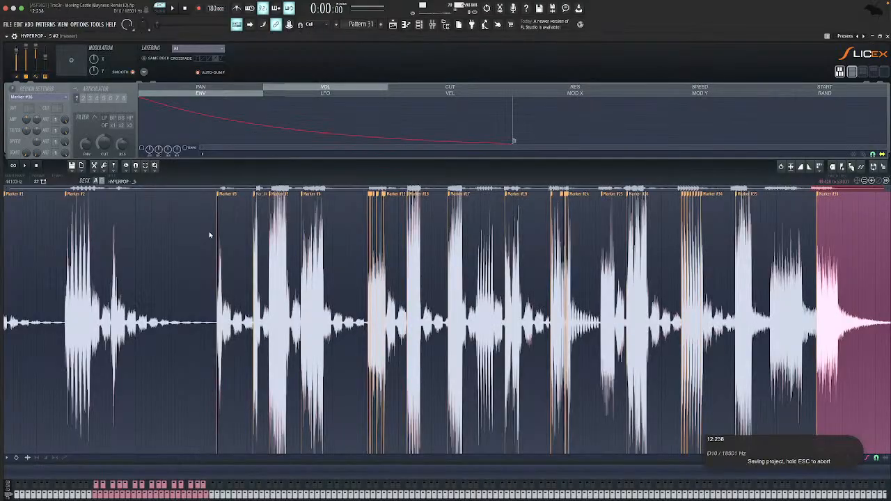
left_click(409, 203)
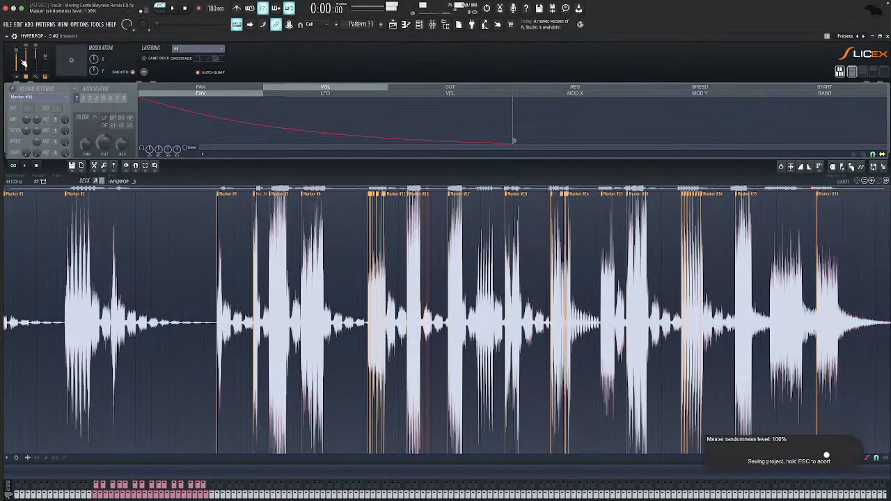
double_click(130, 390)
left_click_drag(65, 349, 80, 347)
left_click(25, 166)
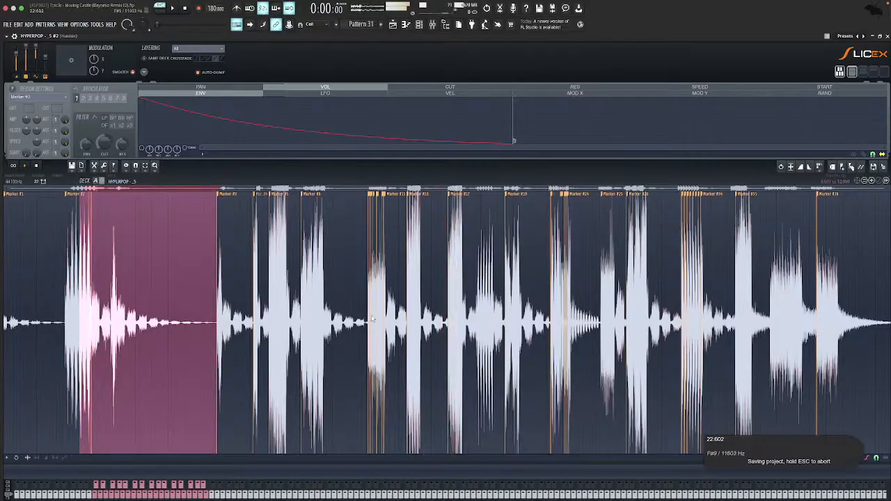
left_click_drag(217, 327, 278, 328)
left_click(277, 327)
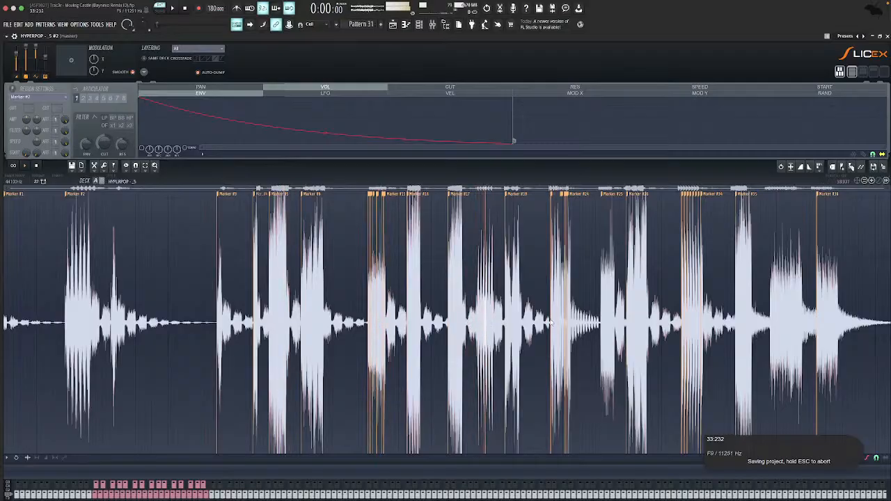
left_click(37, 169)
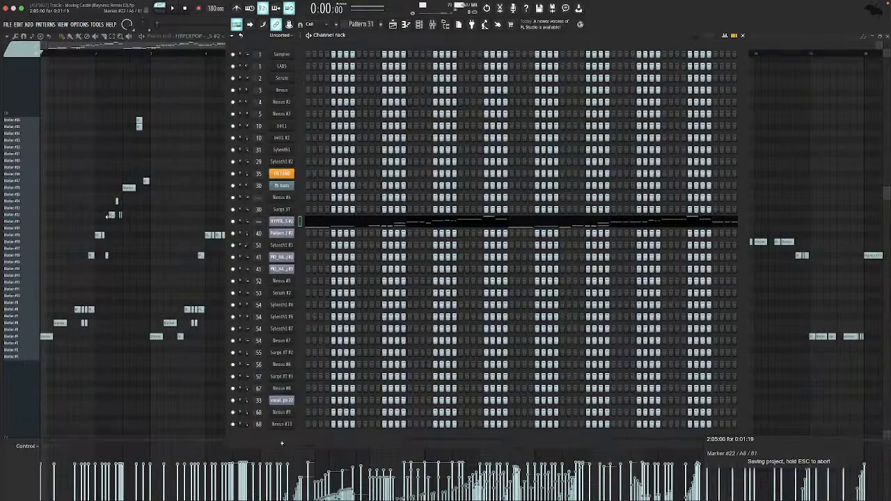
Play Pattern 31 in the piano roll and view its notes across the full pattern.
left_click(109, 216)
key("space")
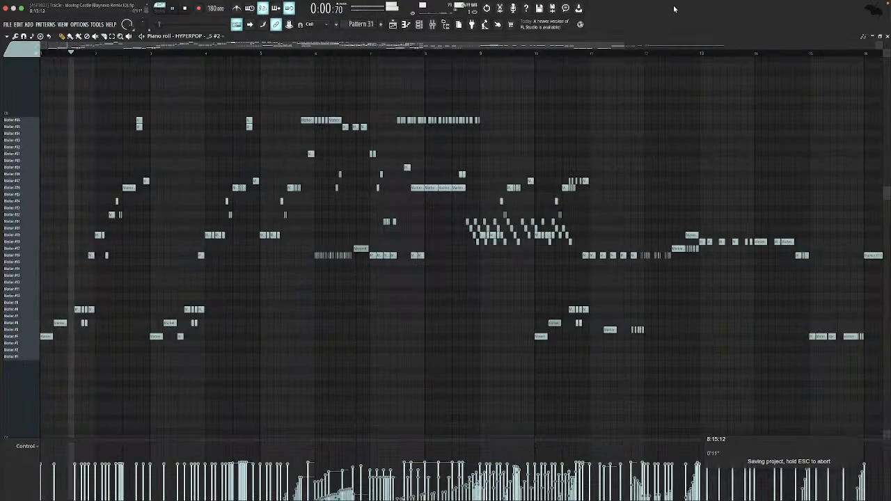
left_click_drag(622, 47, 841, 86)
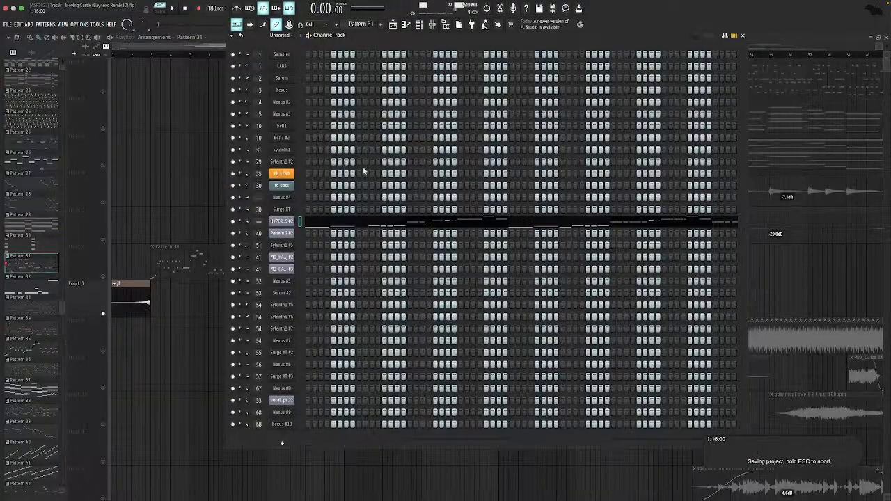
Return to the playlist to see where Pattern 31 sits, and reopen its notes in the piano roll for a brief check.
right_click(213, 197)
scroll(370, 224, "right", 5)
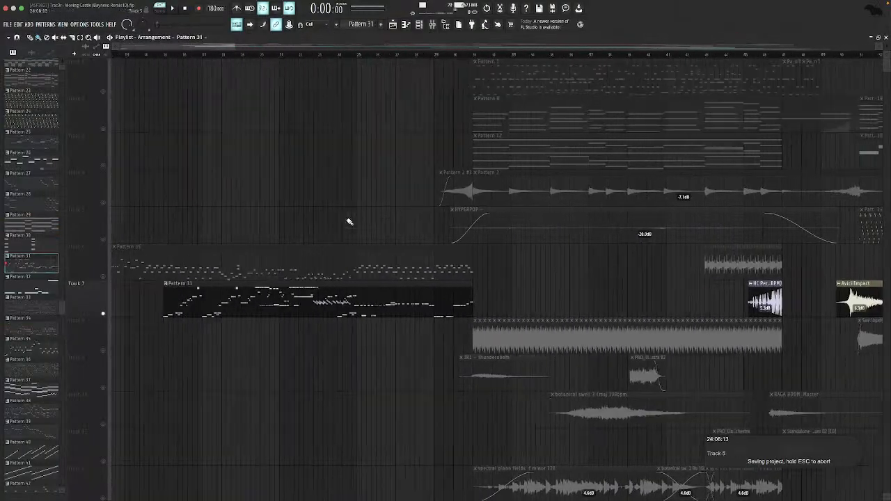
scroll(351, 219, "left", 5)
double_click(444, 303)
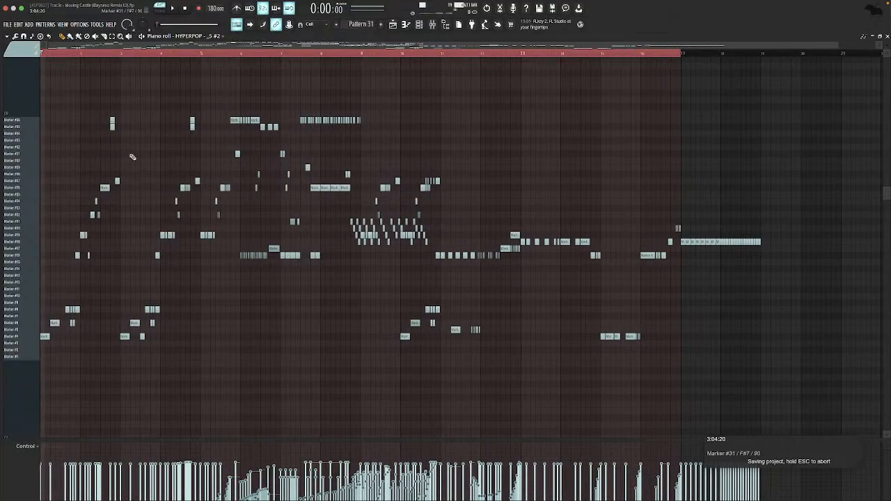
key("Escape")
Bring all tracks back from solo and look over the layers that enter around bar 30, down to Track 25.
right_click(105, 280)
right_click(104, 278)
scroll(286, 216, "right", 10)
scroll(284, 214, "down", 6)
scroll(284, 212, "down", 5)
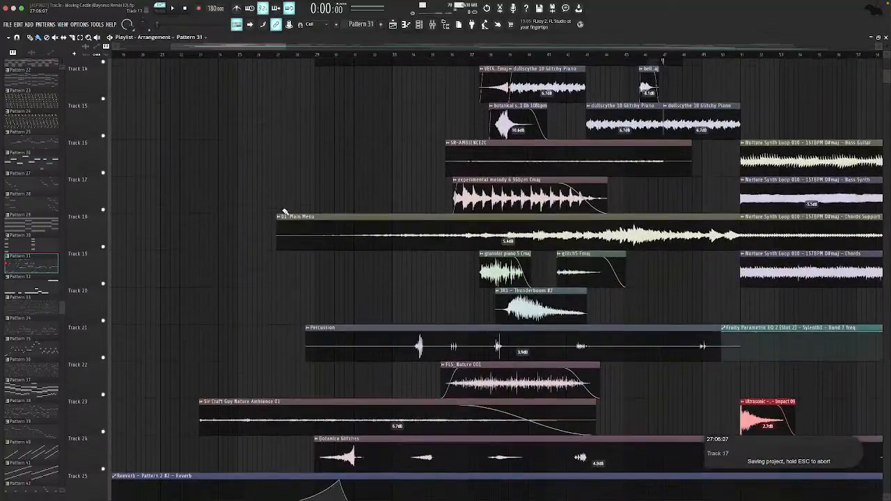
scroll(284, 209, "up", 12)
Play the arrangement from around bar 30 with Track 4 soloed, moving playback to about bar 31.
left_click(340, 55)
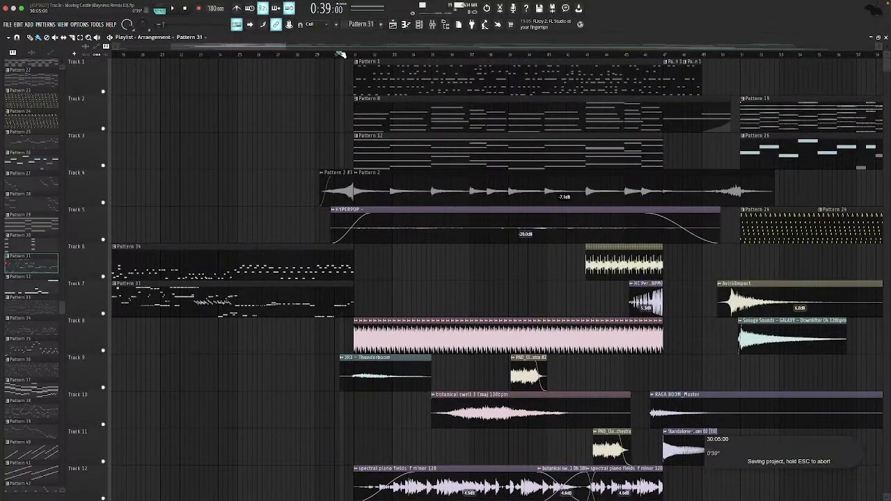
key("space")
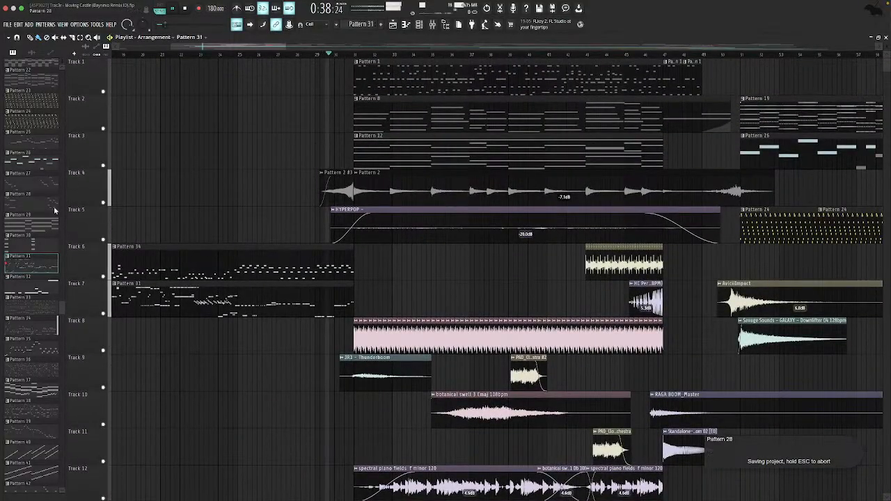
right_click(103, 203)
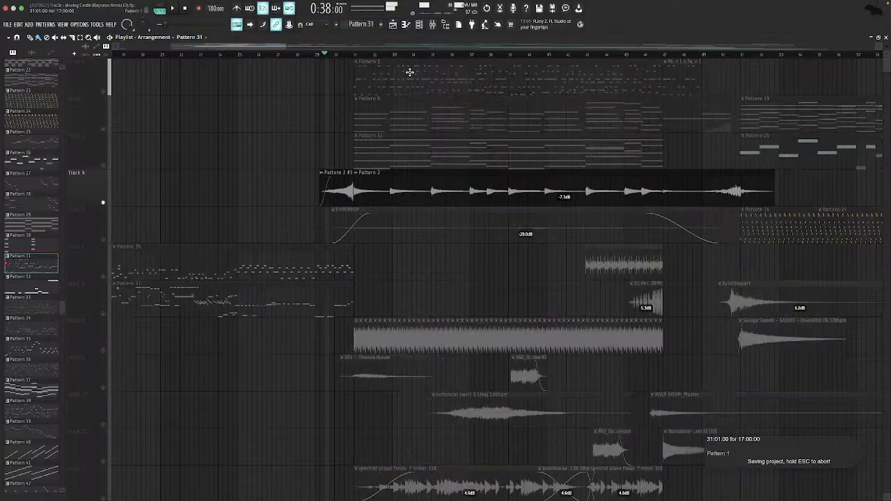
left_click(349, 55)
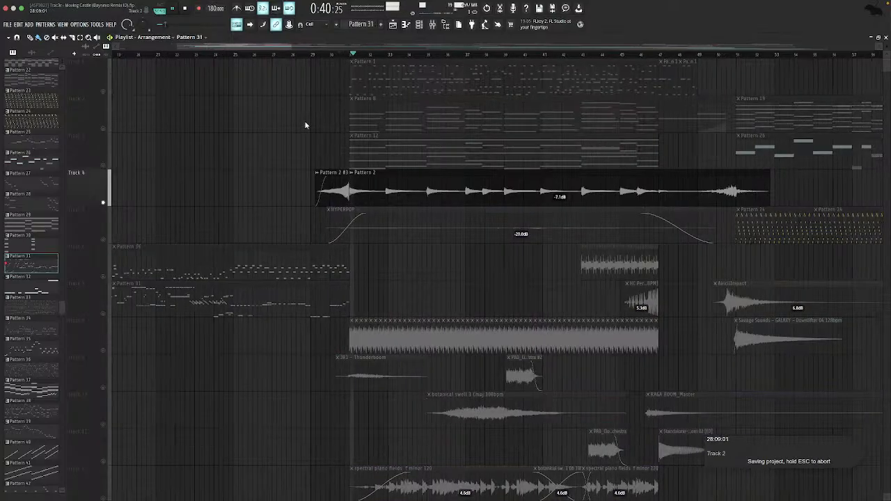
Open the Pattern 2 audio clip's channel settings and move the window below Track 4 so the clip is uncovered.
scroll(306, 124, "right", 4)
left_click(396, 183)
double_click(368, 175)
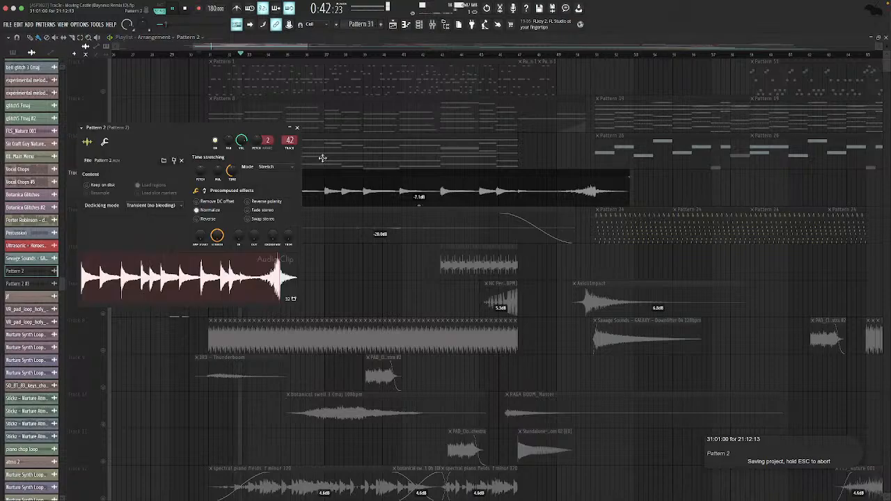
scroll(34, 131, "up", 8)
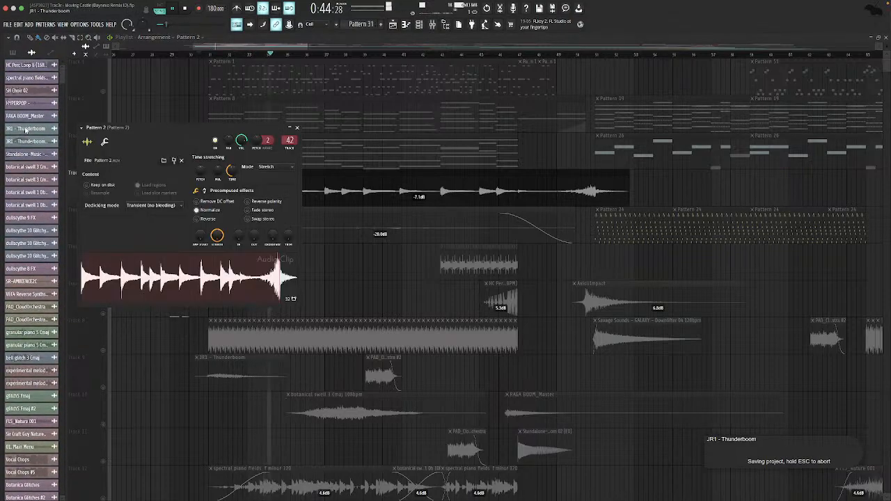
left_click_drag(142, 128, 238, 276)
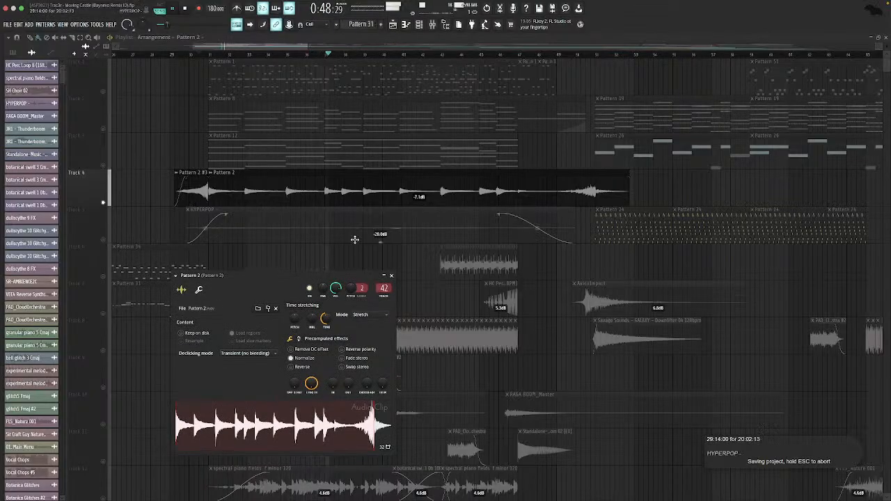
Listen to the rest of the Pattern 2 clip on Track 4, stop playback and close the clip's settings.
scroll(375, 214, "down", 1)
scroll(374, 214, "down", 5)
scroll(375, 214, "up", 5)
scroll(375, 215, "left", 2)
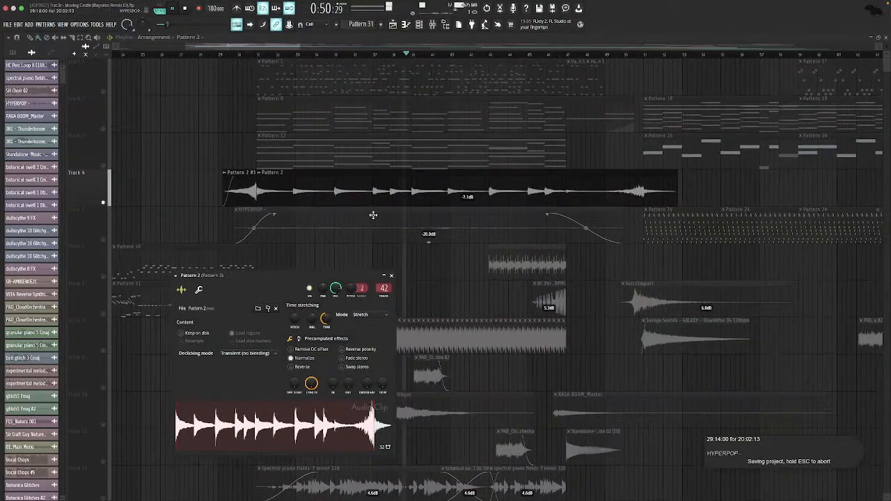
key("space")
right_click(161, 127)
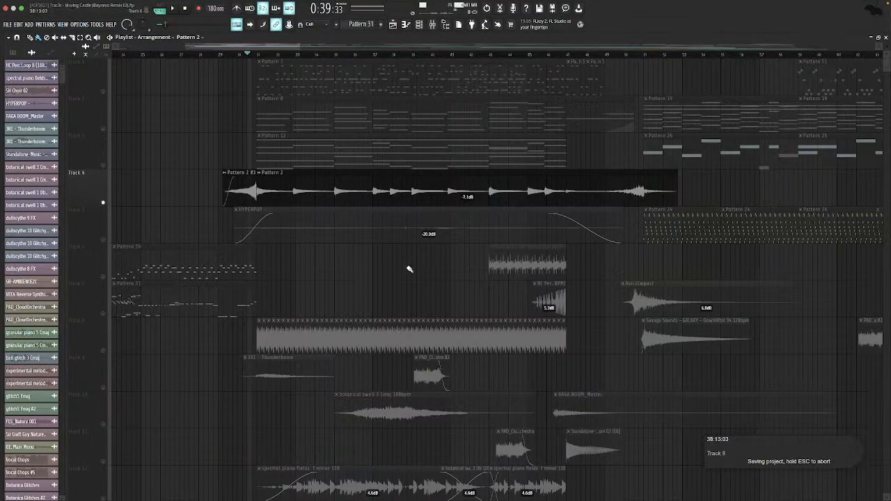
Solo Track 5 and play its HYPERPOP clip from around bar 34.
left_click(108, 240)
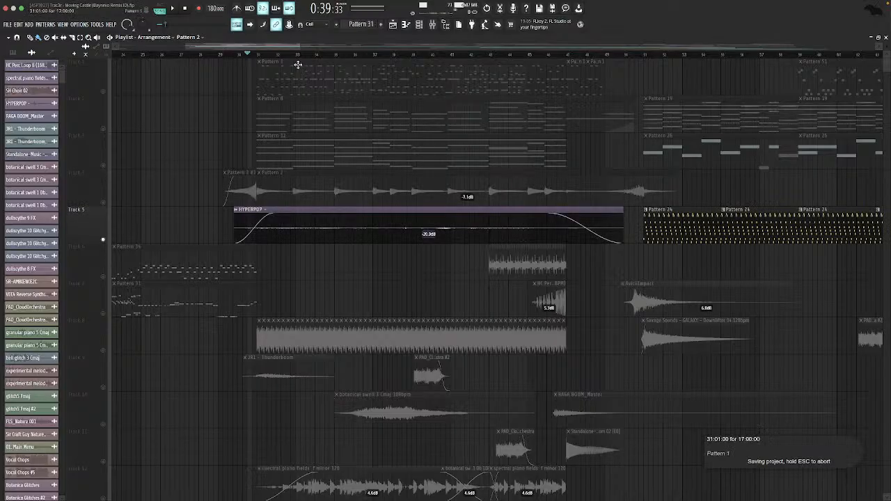
left_click(318, 55)
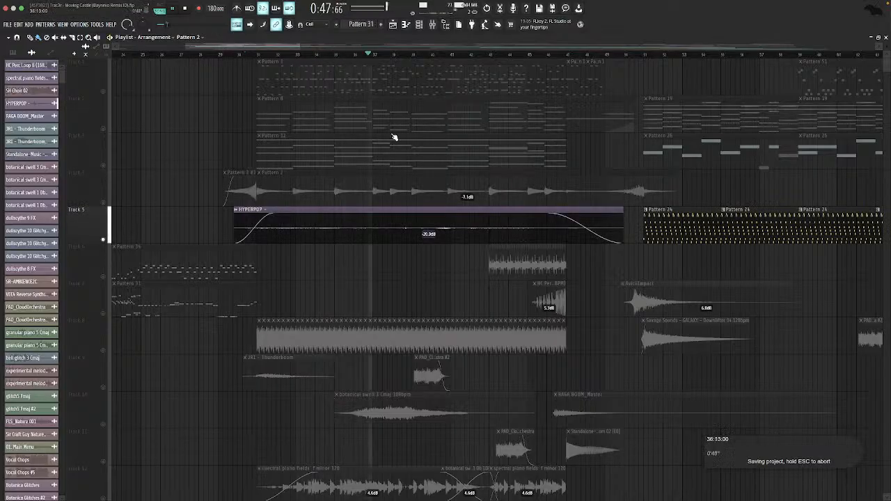
Stop playback and view the HYPERPOP clip's channel settings, moving the playback position to about bar 40 and back to about bar 32.
key("space")
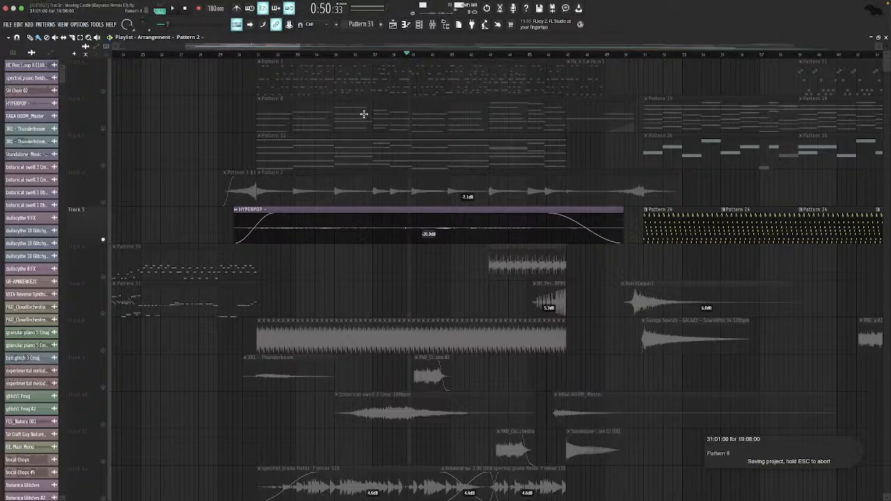
left_click(434, 55)
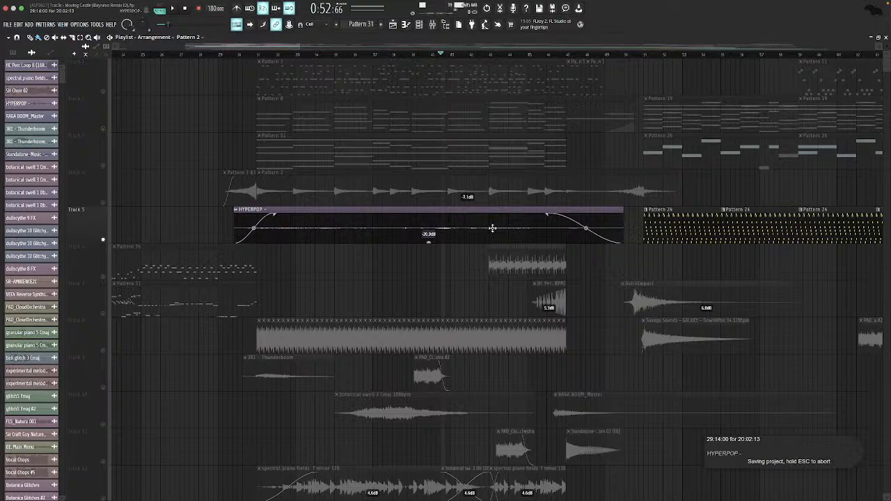
double_click(404, 213)
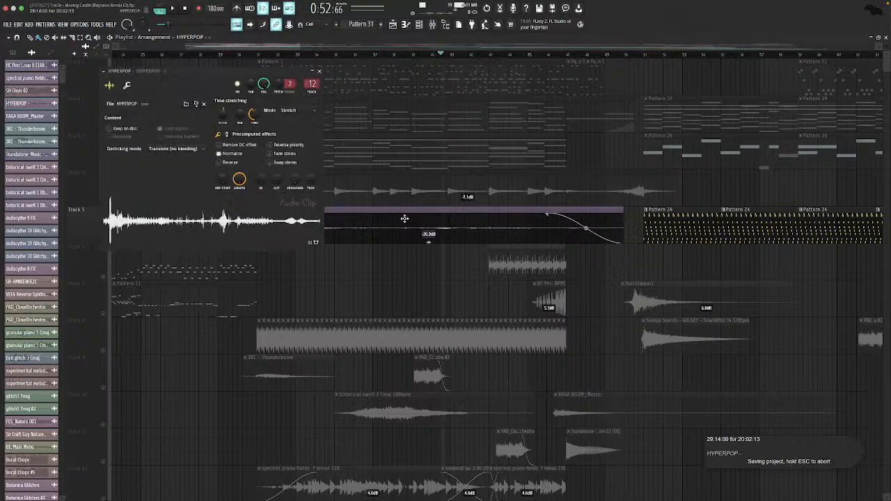
left_click(318, 71)
left_click(287, 55)
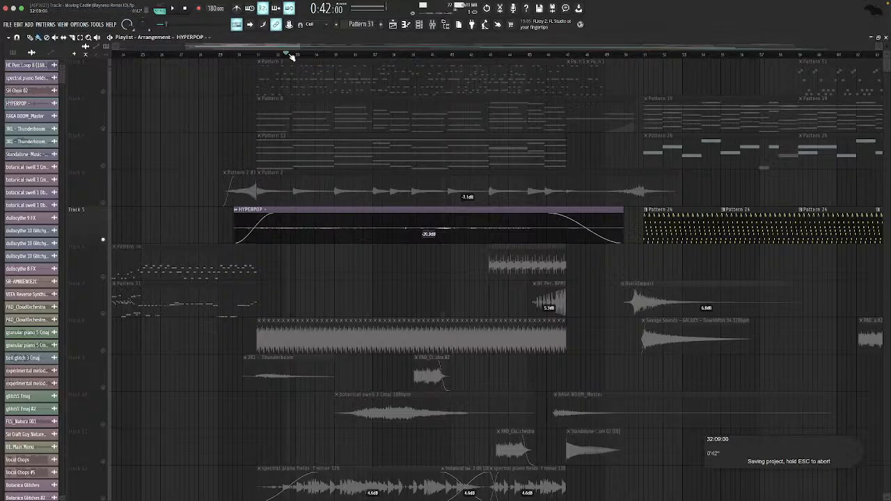
double_click(301, 222)
key("Escape")
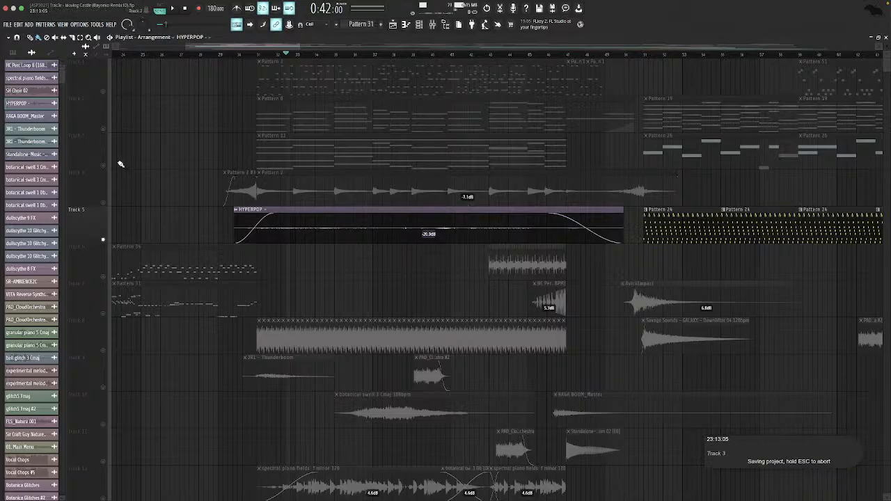
Switch the solo from Track 5 to Track 1 and play its Pattern 1 clip from about bar 31.
left_click(103, 132)
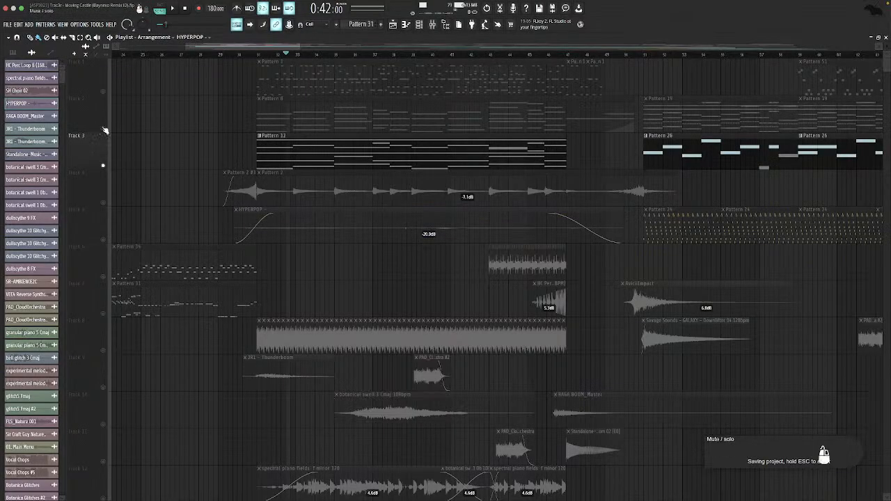
left_click(103, 129)
left_click(103, 92)
left_click(255, 55)
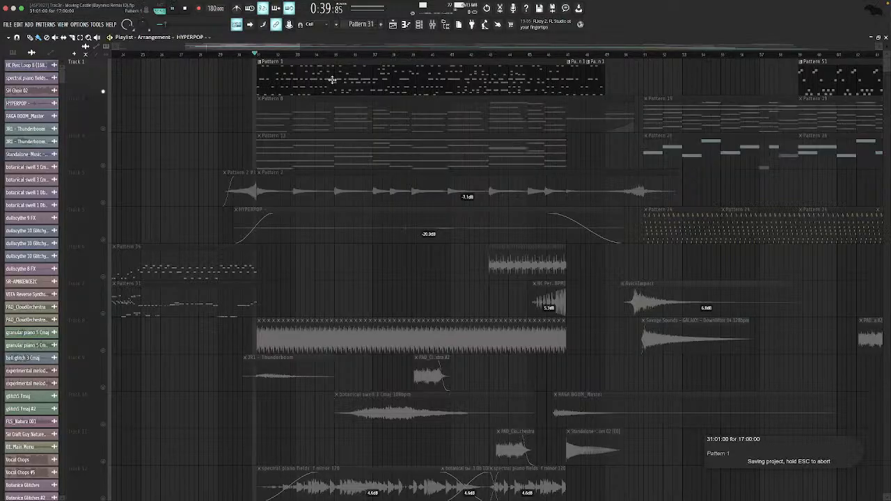
left_click(416, 26)
left_click(416, 27)
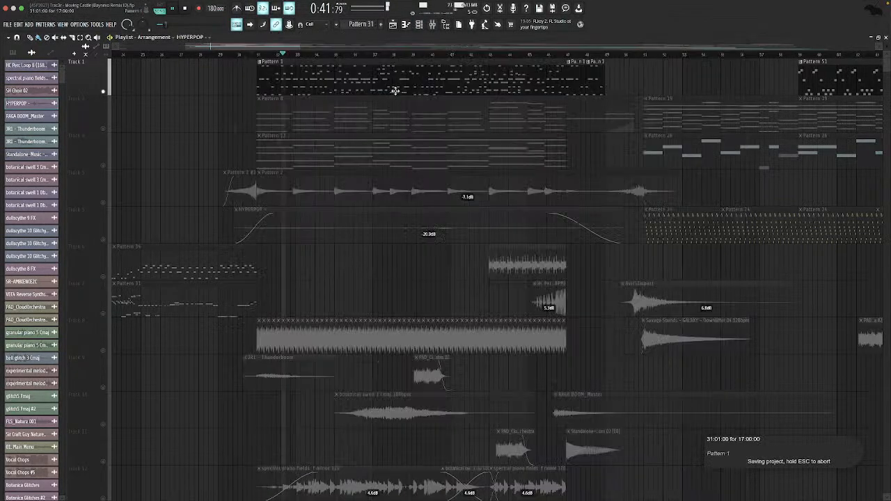
Unmute the automation tracks lower in the playlist, including Track 25 (Reeverb) and Track 26 (Param. EQ 2), while Track 1 plays.
scroll(390, 96, "down", 10)
left_click(81, 453)
left_click(103, 462)
left_click(103, 314)
left_click(103, 277)
scroll(94, 273, "up", 2)
left_click(104, 277)
left_click(104, 204)
scroll(118, 253, "up", 7)
left_click(103, 423)
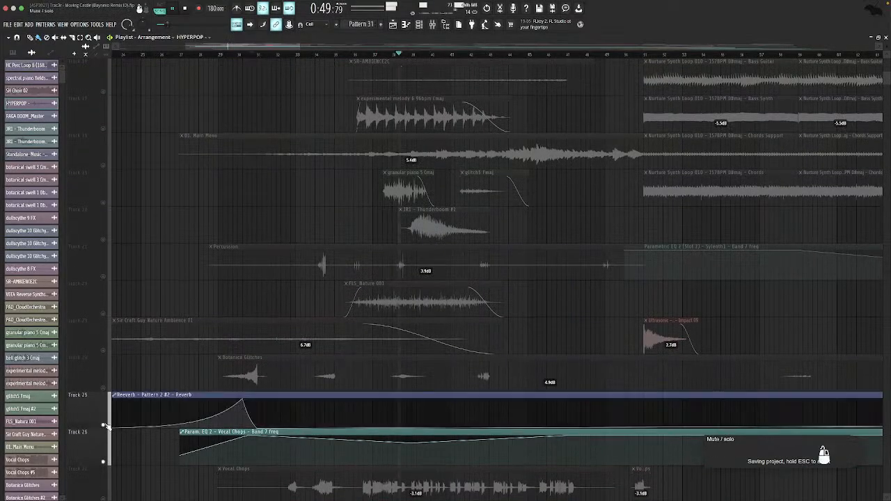
scroll(144, 231, "up", 6)
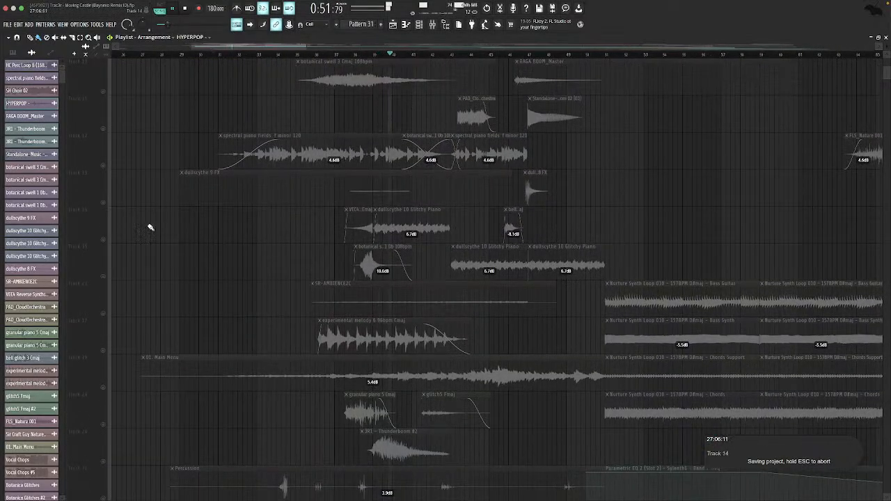
scroll(459, 245, "up", 9)
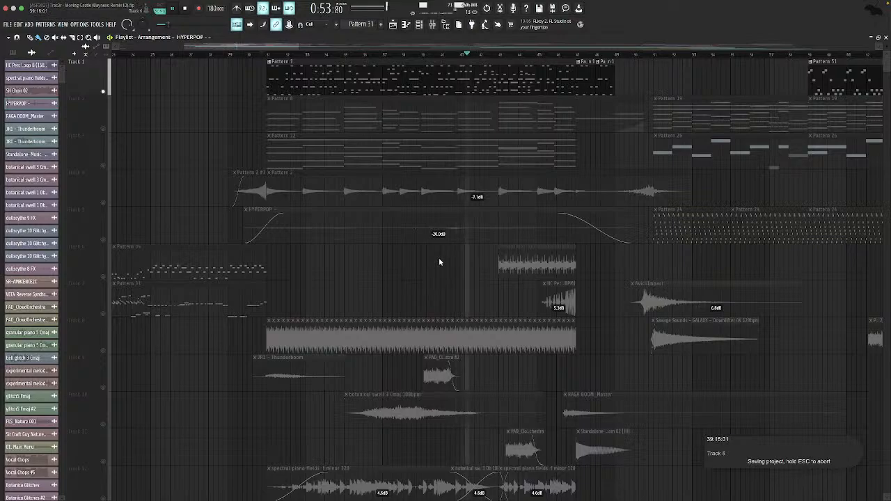
Open Pattern 1 in the piano roll and play the bell1 notes from the start in pattern mode.
double_click(512, 61)
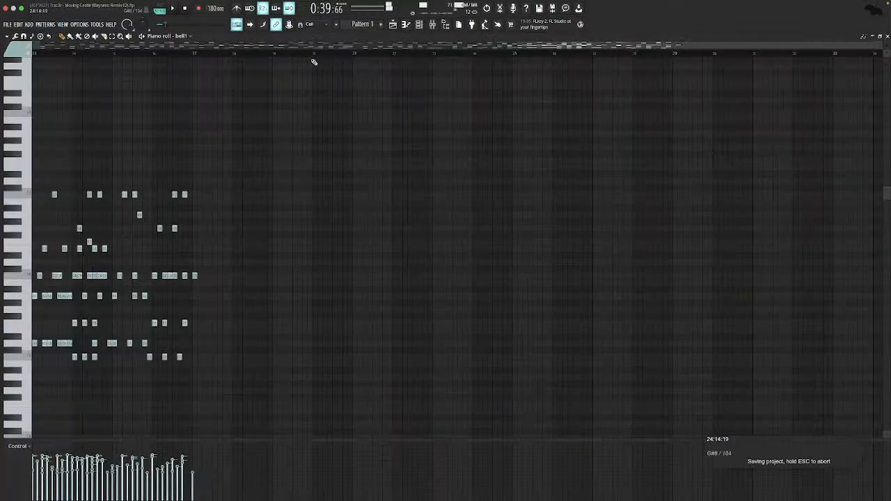
left_click(163, 9)
key("space")
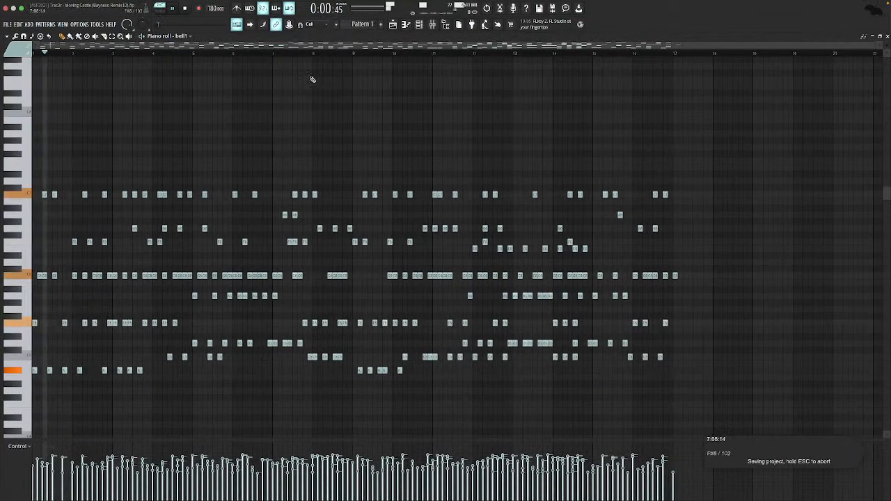
Stop playback and inspect the bell1 channel's instrument in the channel rack, closing both windows again.
key("F6")
key("space")
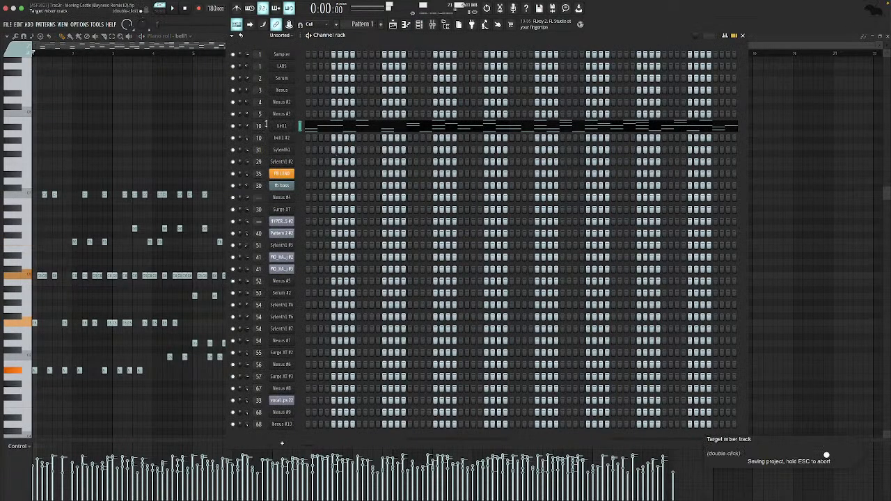
left_click(277, 118)
key("Escape")
left_click(284, 126)
left_click(182, 230)
key("Escape")
key("F6")
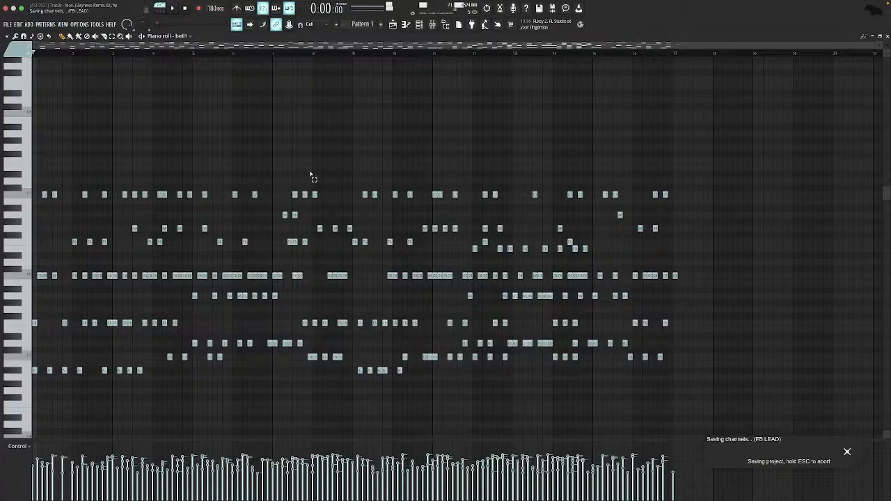
Solo Track 2 in the playlist, play its Pattern 8 chords in the piano roll and return to the playlist.
key("F5")
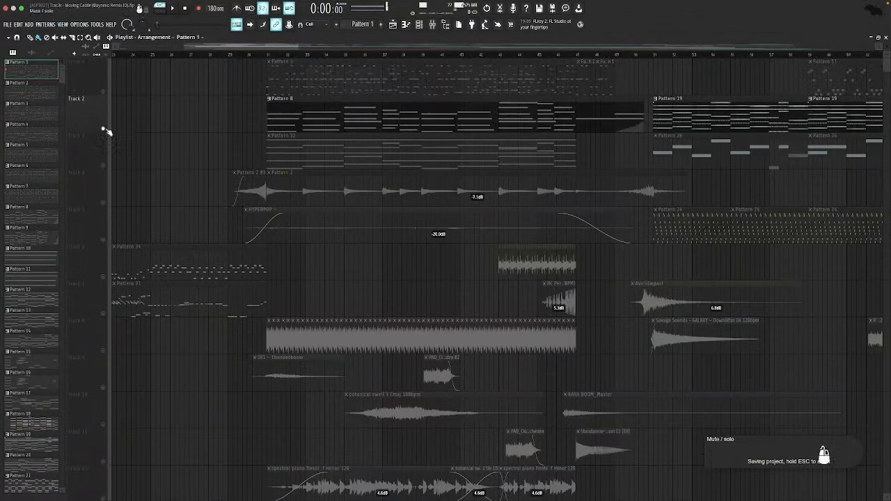
double_click(288, 113)
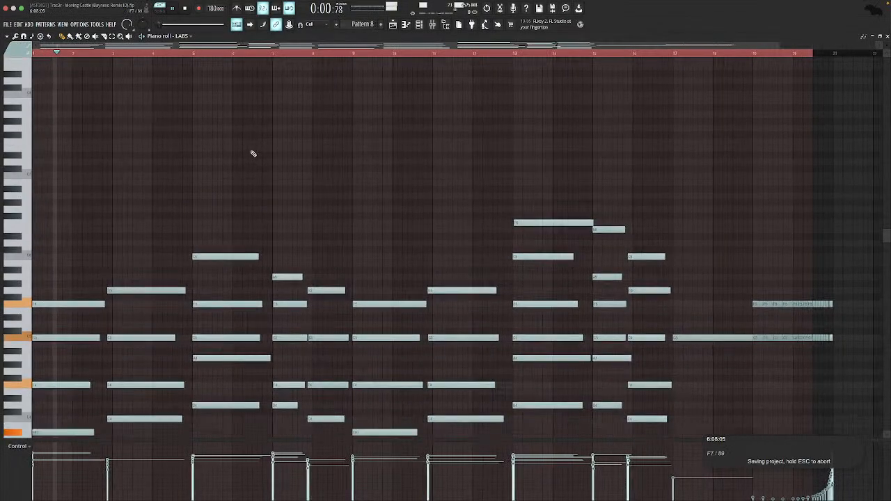
key("F5")
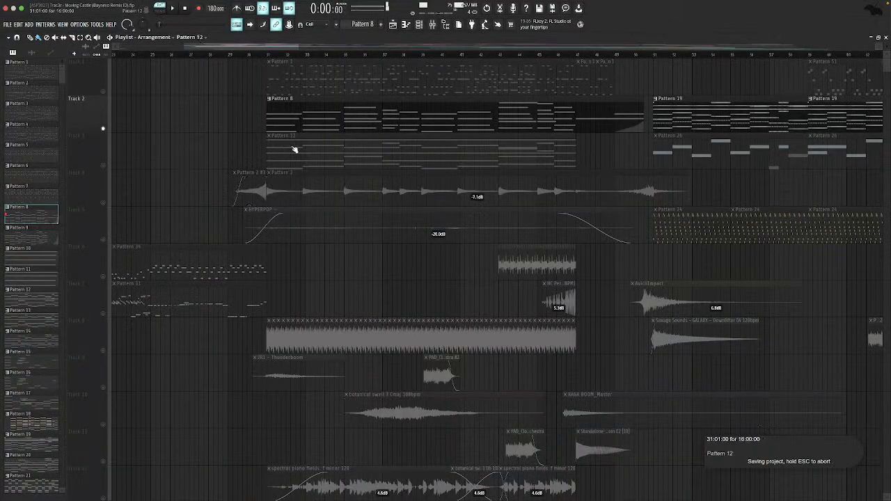
Play Pattern 12 in the piano roll, inspect its Serum and Nexus instruments, and return to the playlist.
double_click(291, 145)
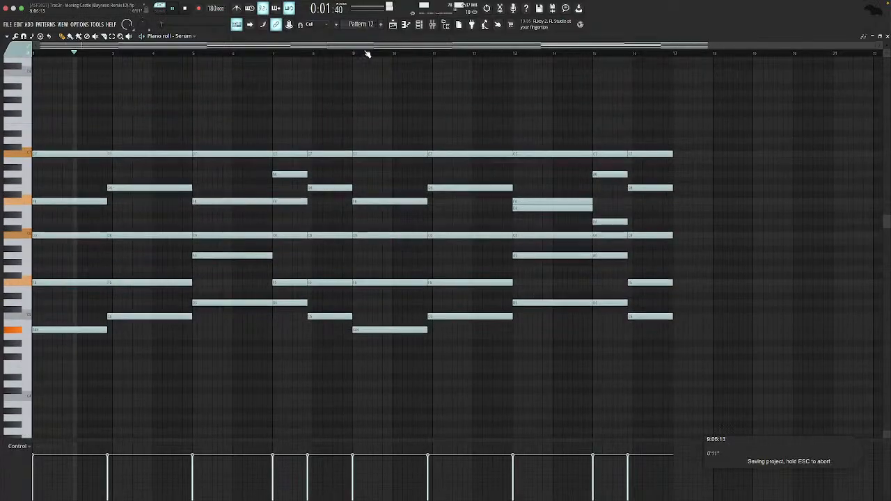
key("F6")
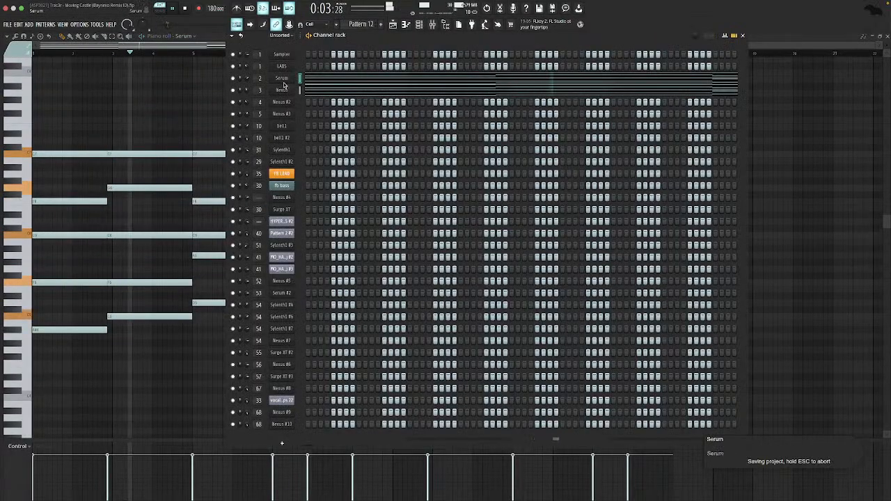
left_click(288, 82)
key("Escape")
left_click(288, 89)
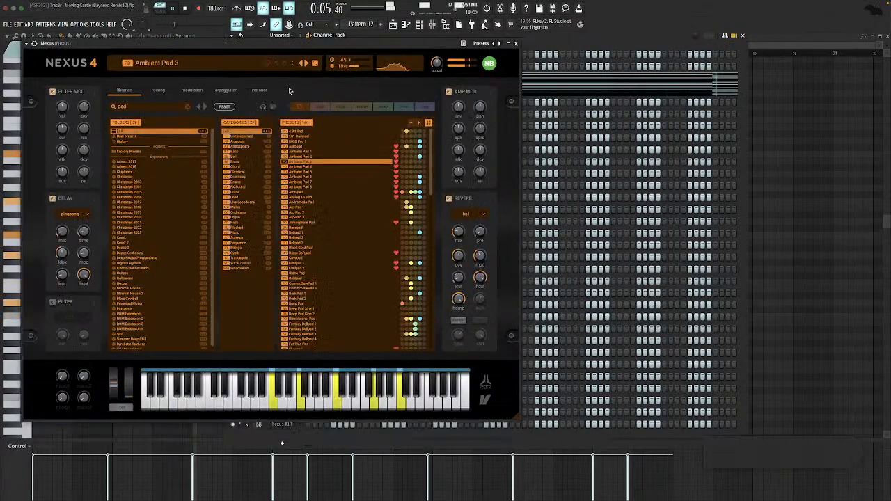
key("Escape")
key("Escape")
key("Escape")
key("ctrl+s")
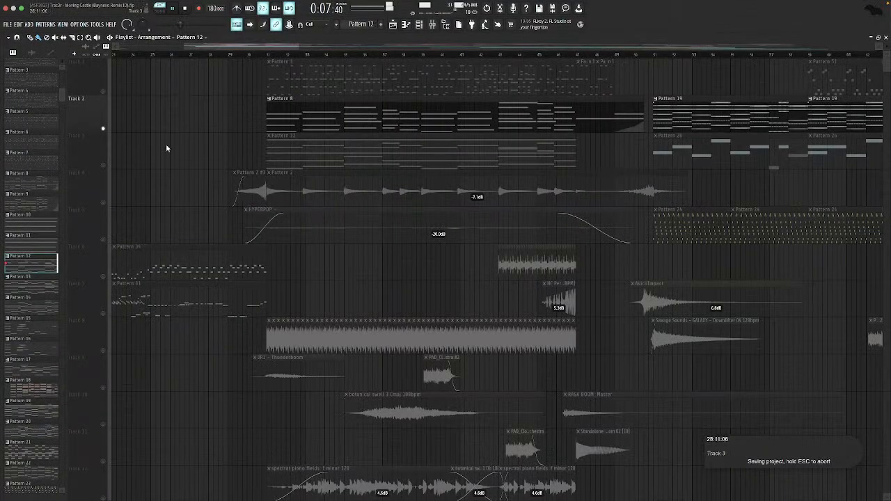
Unmute Tracks 1, 3 and 4 alongside Track 2 and play them together from about bar 31.
left_click(103, 165)
left_click(103, 92)
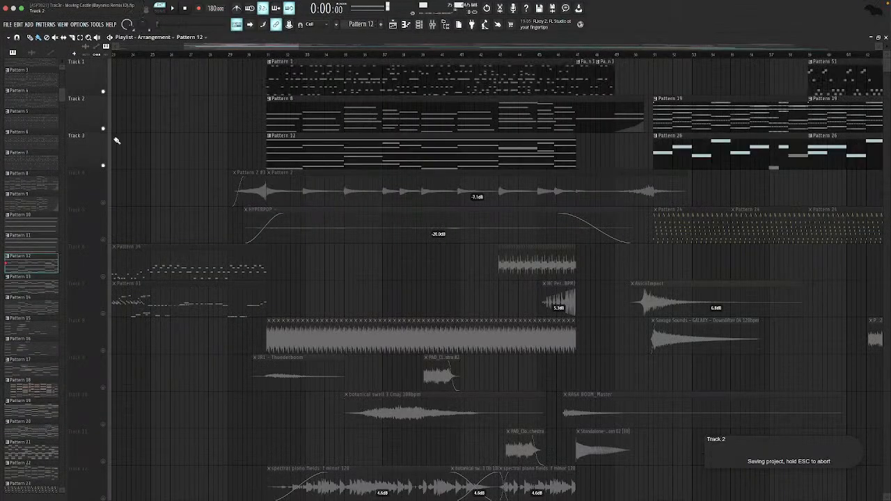
left_click(103, 202)
left_click(263, 54)
key("space")
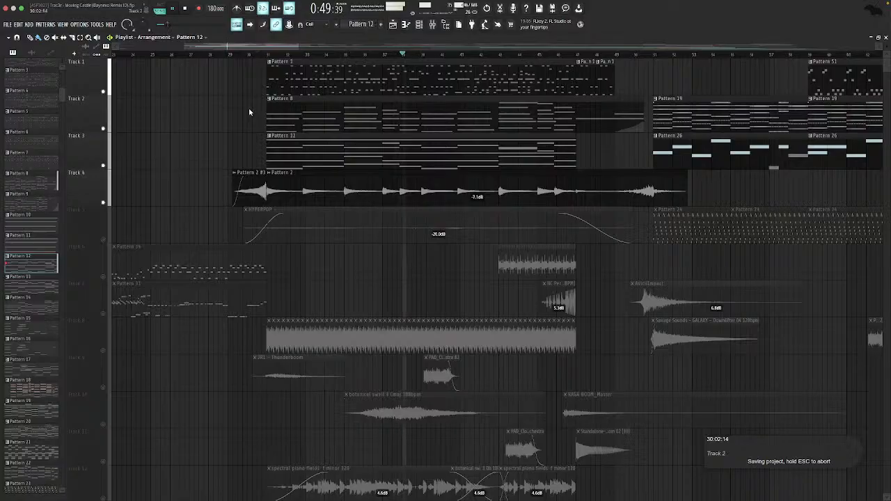
key("space")
Mute Track 3, move the Pattern 19 clip at bar 51 from Track 2 to Track 1, and mute Track 1.
left_click_drag(687, 152, 503, 155)
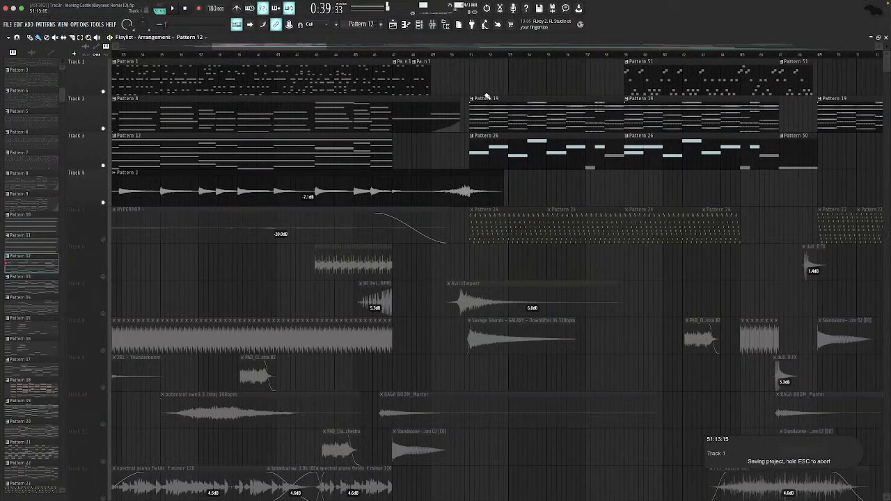
left_click(103, 165)
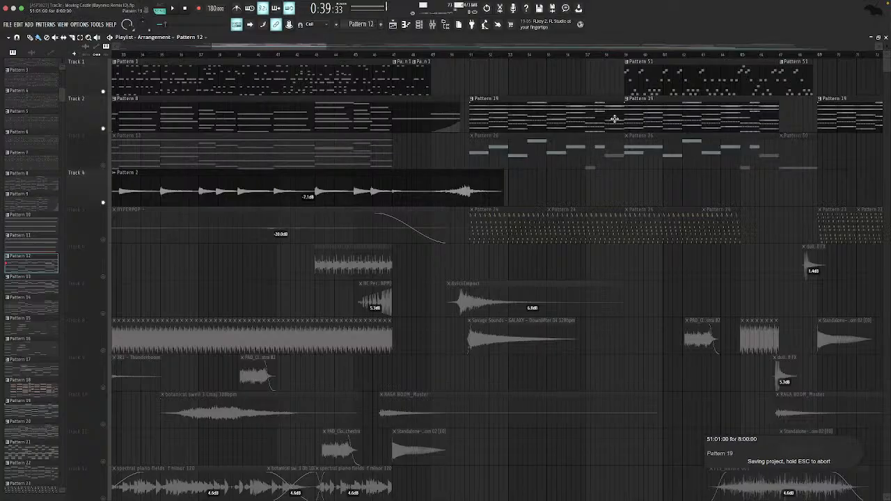
left_click_drag(527, 112, 528, 74)
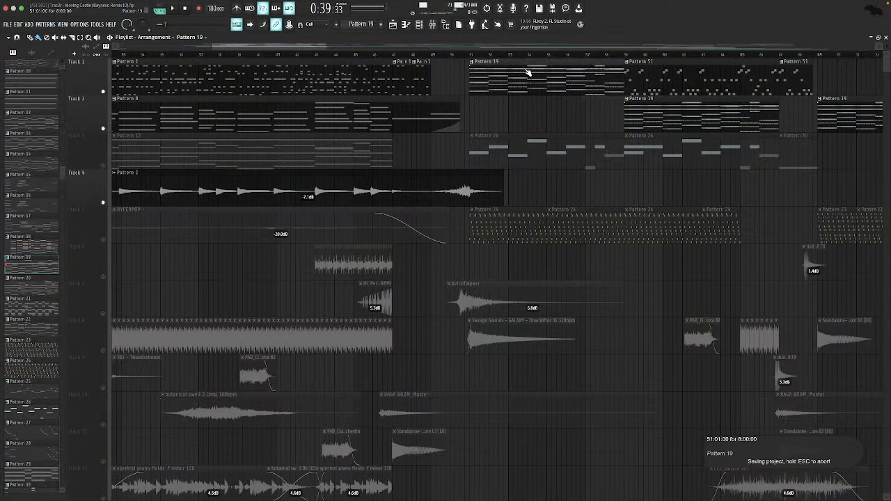
left_click(103, 91)
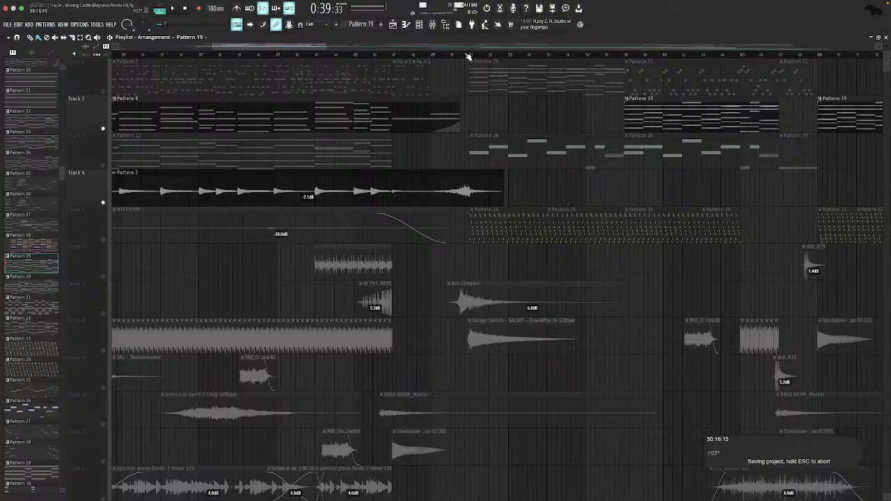
Play the Pattern 2 clip's ending from about bar 50 and move the Pattern 19 clip at bar 51 back to Track 2.
key("space")
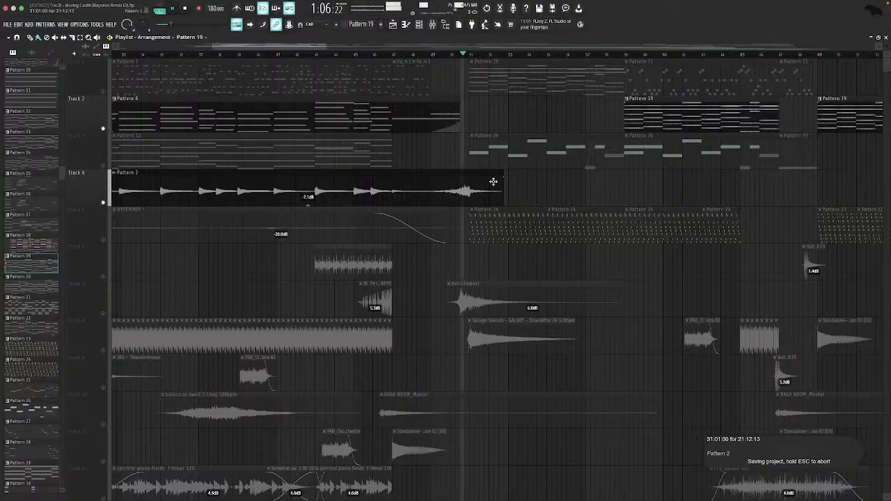
key("space")
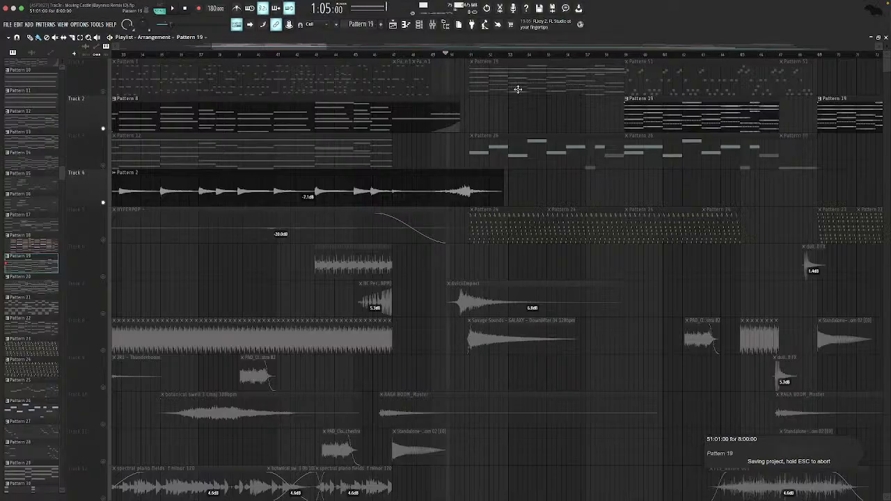
left_click_drag(518, 109, 518, 116)
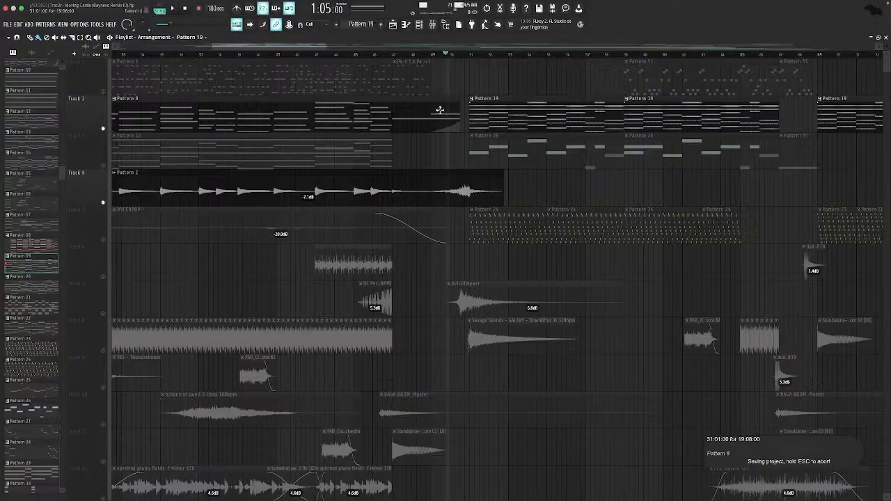
Solo Track 6 and play its short audio clip from about bar 43, stopping playback near its end.
scroll(430, 103, "left", 5)
scroll(435, 100, "left", 2)
scroll(456, 98, "right", 5)
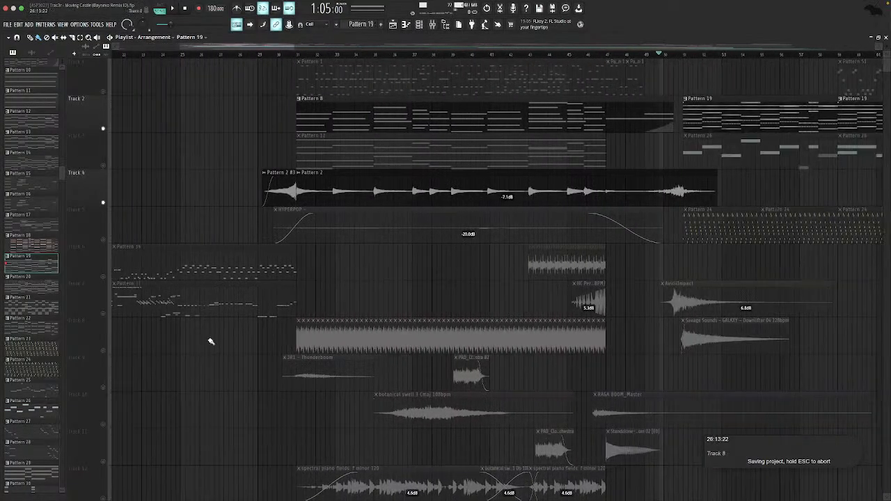
right_click(104, 278)
scroll(513, 179, "right", 10)
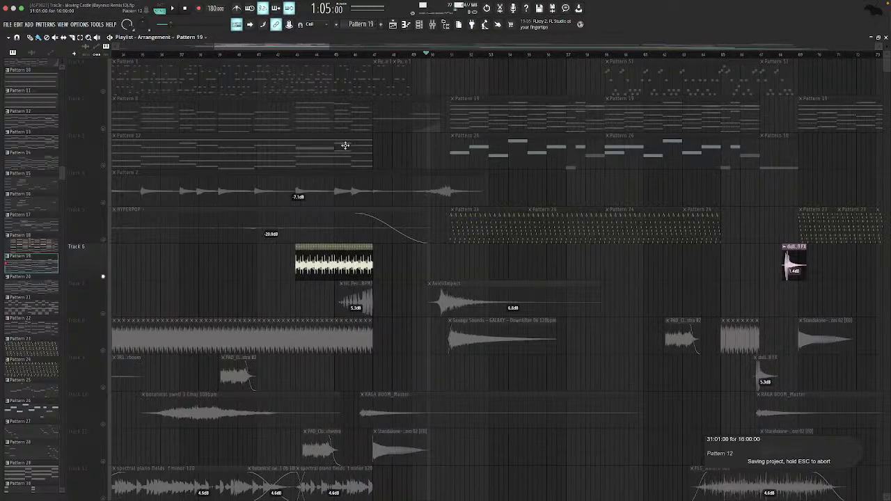
left_click(300, 54)
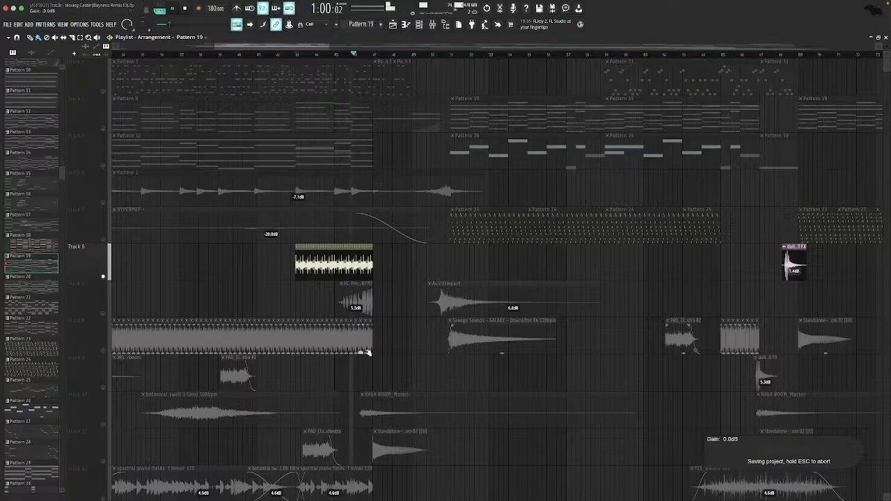
key("space")
Solo Track 7, inspect the HC Perc Loop 6 clip's sampler settings and play the clip from about bar 45.
right_click(105, 315)
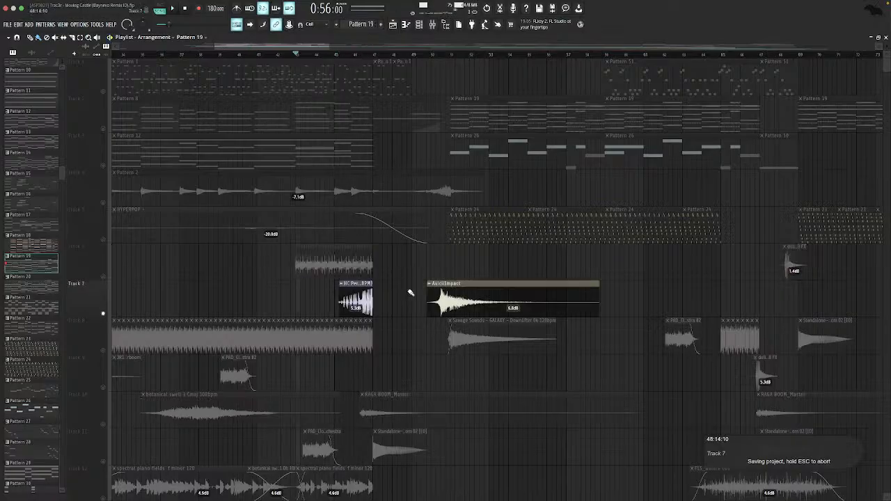
double_click(369, 312)
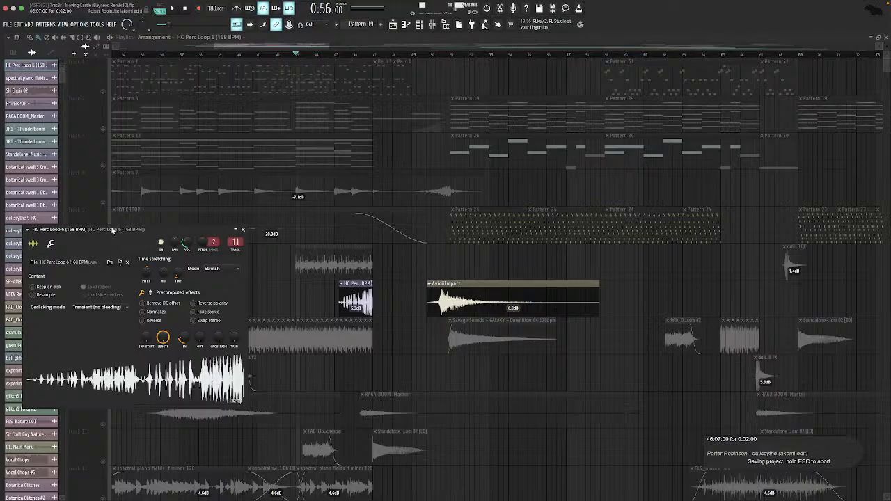
key("Escape")
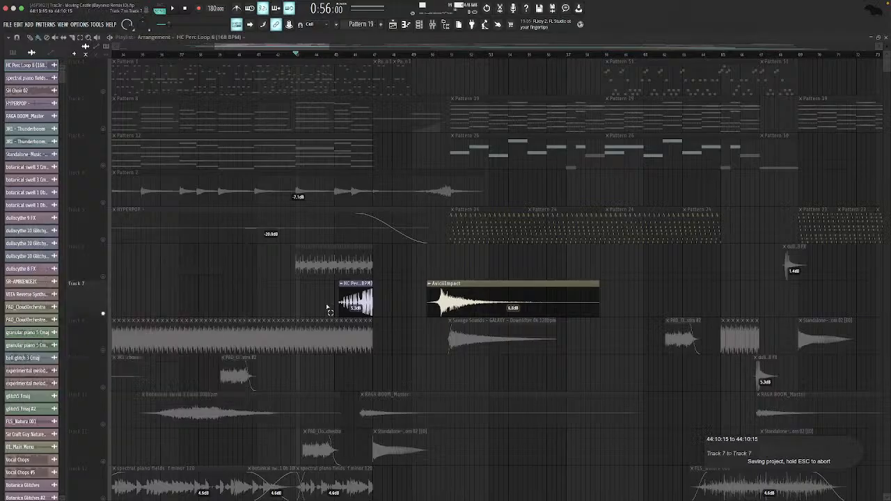
left_click(342, 56)
key("space")
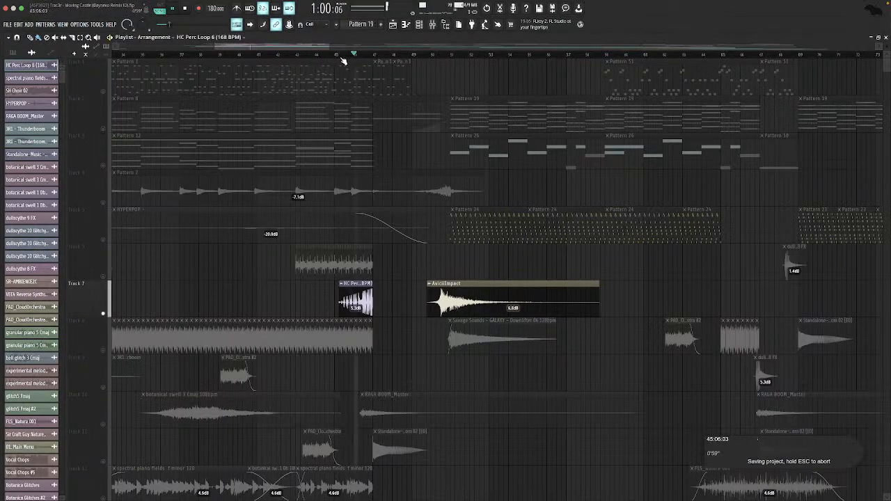
key("space")
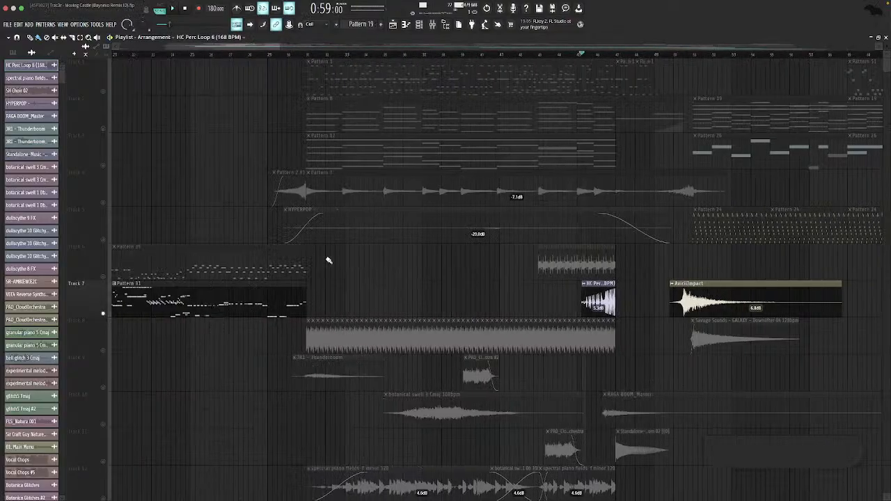
Solo Track 8 and inspect the sampler settings of its repeated SH Choir 02 clip, leaving the track's clips deselected.
left_click(102, 354)
left_click(104, 351, "super")
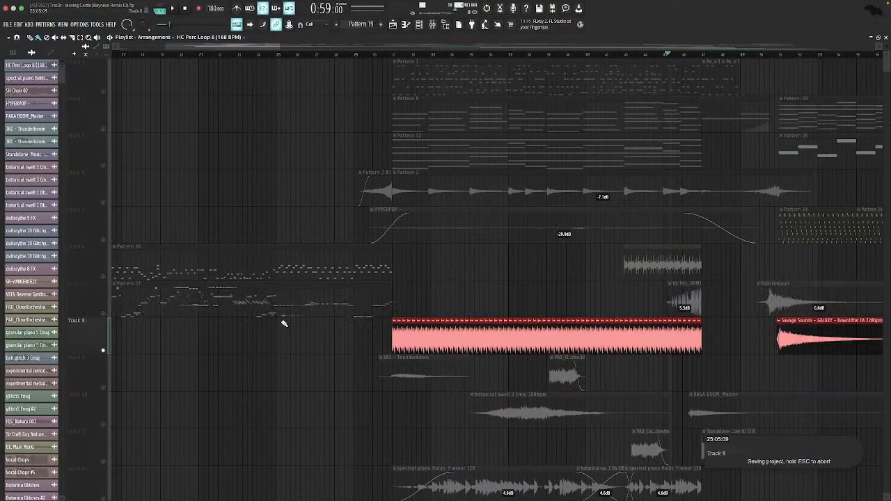
scroll(272, 318, "right", 8)
scroll(263, 314, "left", 10)
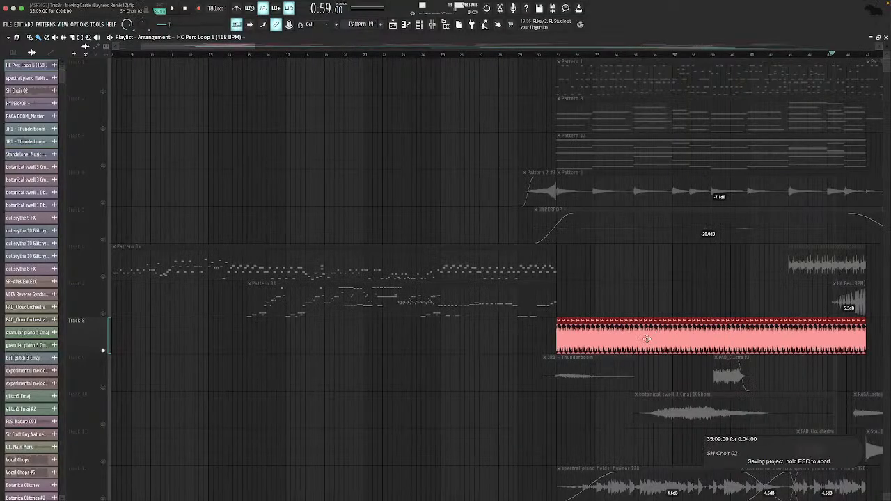
double_click(647, 338)
scroll(659, 310, "right", 8)
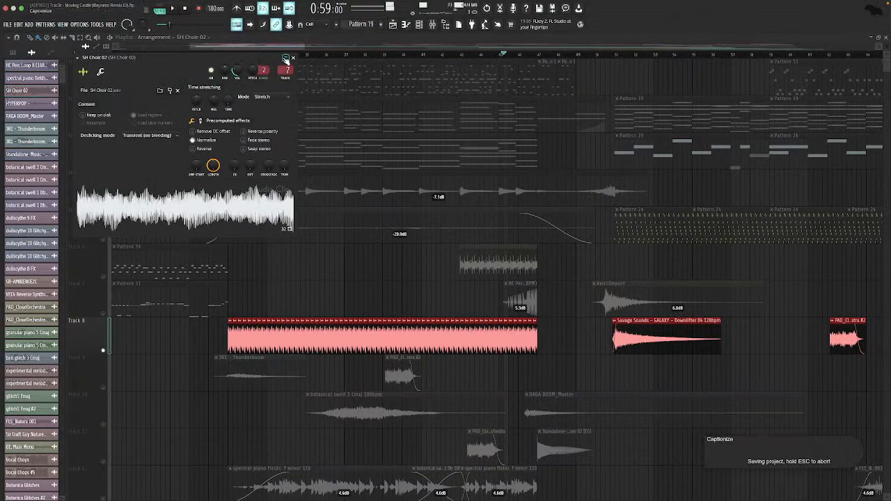
right_click(328, 267)
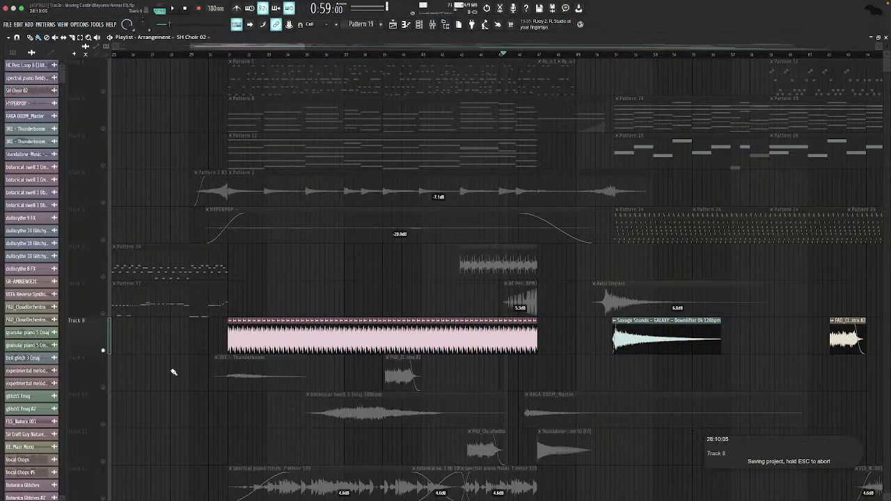
Solo Track 9 and play its Thunderboom clip from about bar 31.
scroll(235, 298, "down", 1)
left_click(104, 352)
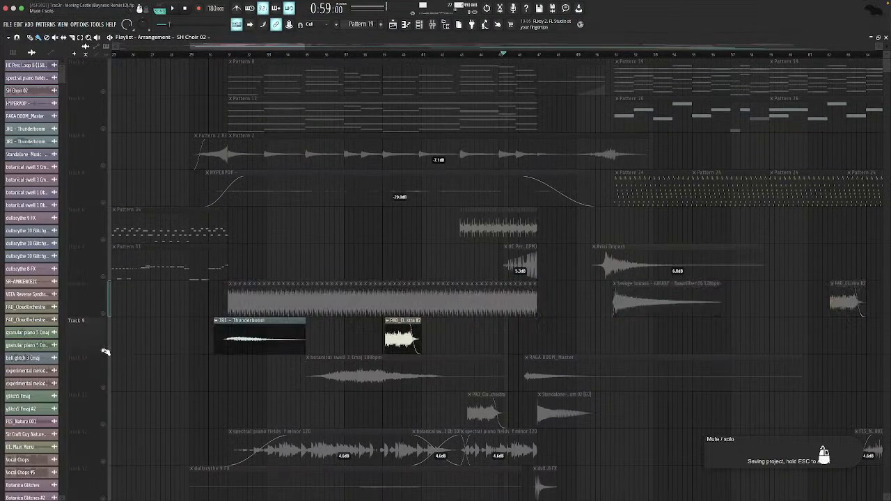
left_click(228, 55)
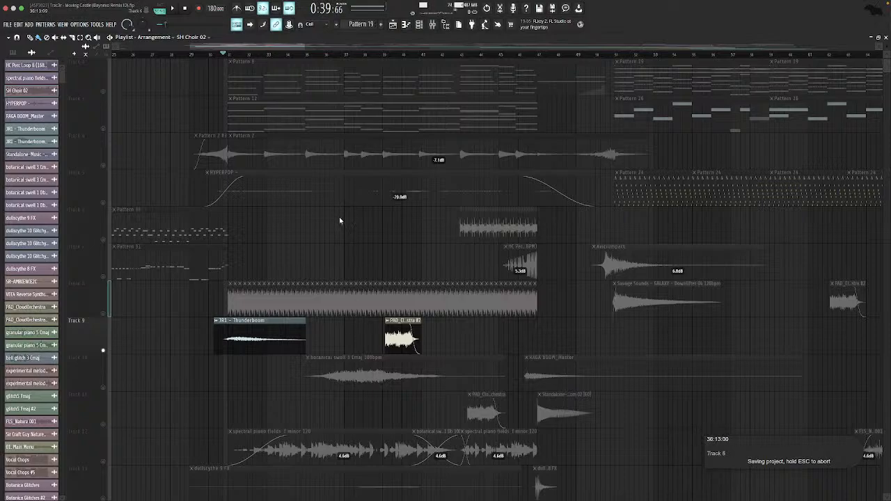
key("space")
Play the PAD_CloudOrchestra #2 clip on Track 9 from about bar 39 and inspect its sampler settings.
left_click(398, 54)
double_click(406, 354)
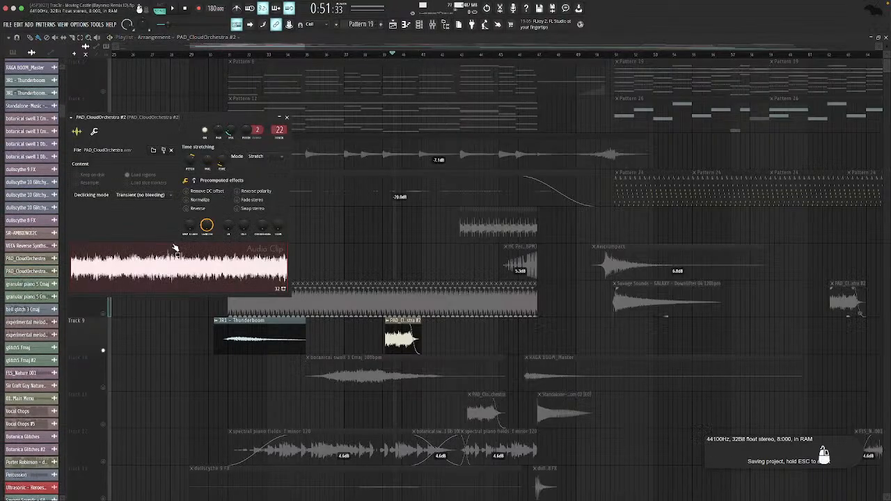
key("Escape")
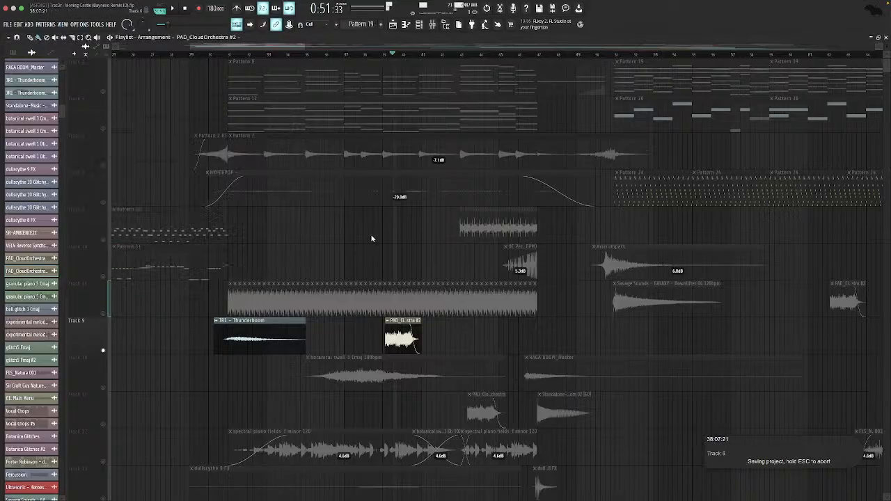
Solo Track 10 and play its botanical swell 3 clip from about bar 38.
scroll(371, 234, "down", 6)
scroll(372, 234, "up", 4)
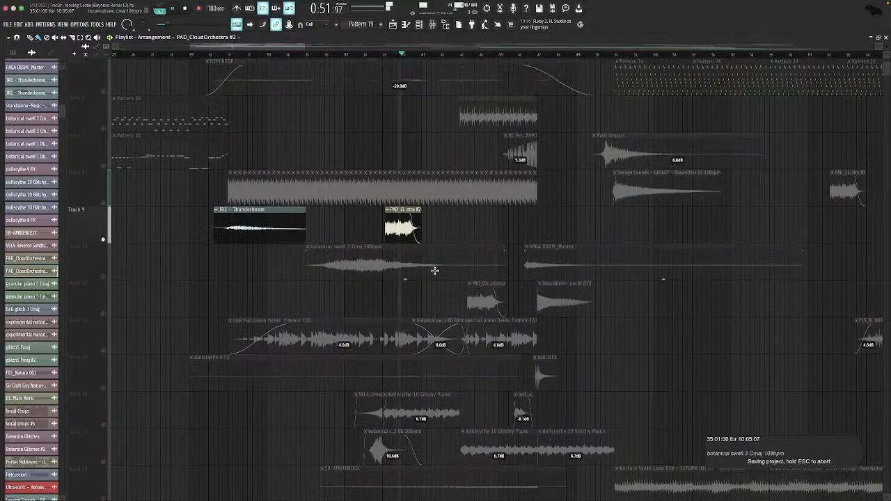
scroll(448, 217, "right", 3)
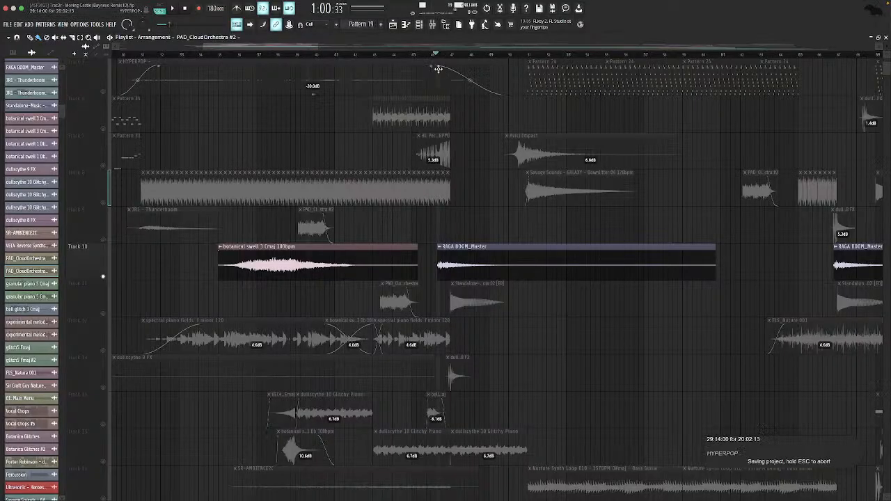
left_click(270, 56)
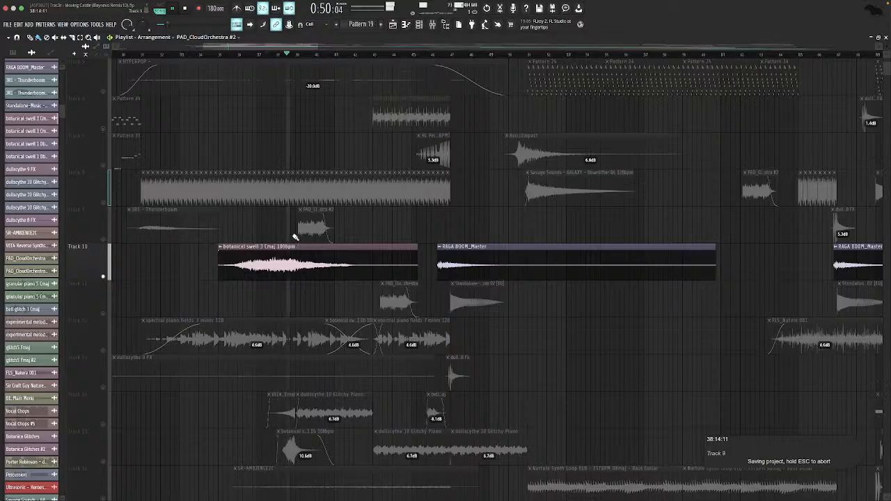
key("space")
Solo Track 11, play its PAD_CloudOrchestra clip from about bar 43, and unmute Track 9 to compare the two pad clips.
right_click(103, 313)
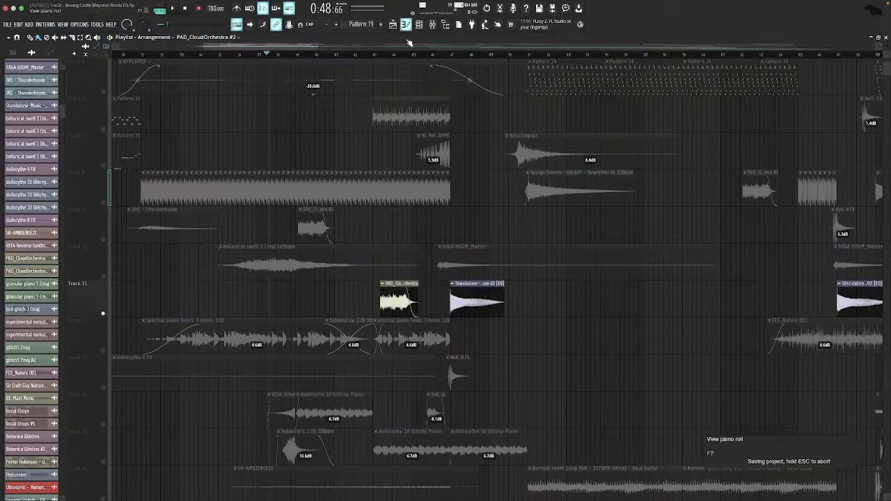
left_click_drag(393, 54, 367, 61)
key("space")
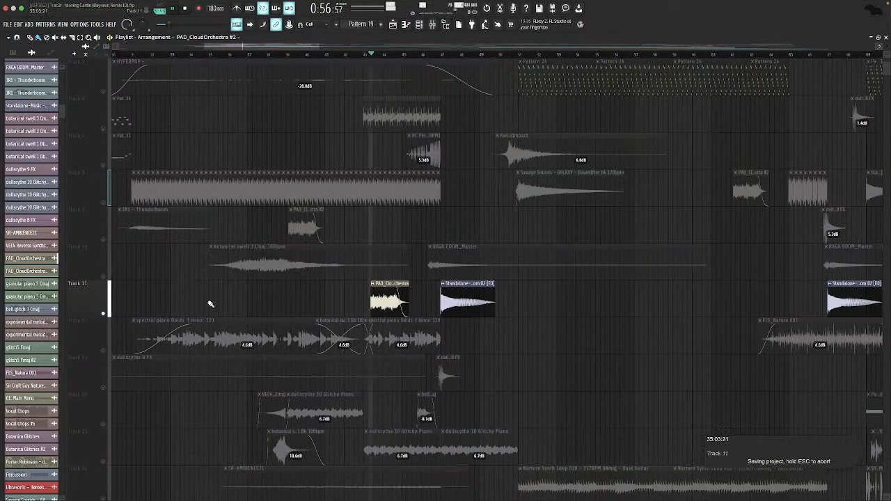
left_click(103, 240)
left_click_drag(309, 60, 397, 60)
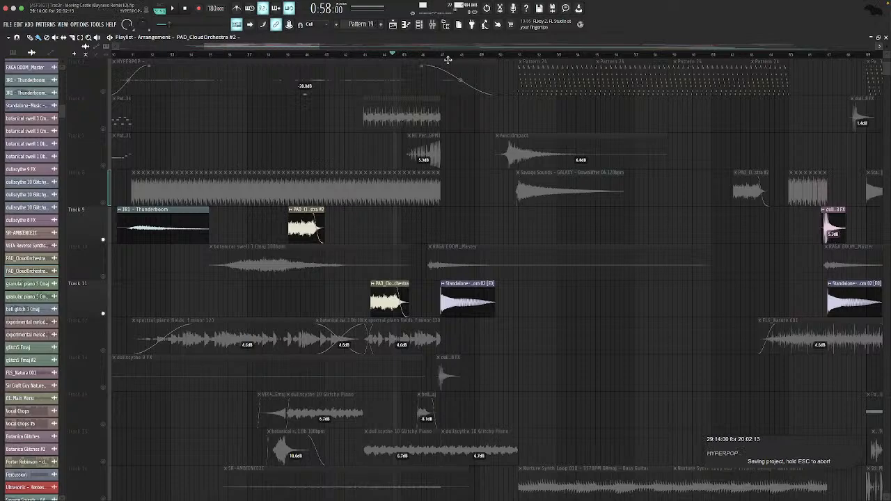
Inspect the Tonal Boom 02 clip's sampler settings on Track 11 and play the clip from about bar 47.
double_click(480, 307)
key("Escape")
key("ctrl+s")
key("space")
Solo Track 12, inspect the spectral piano fields clip's sampler settings, and play the track from about bar 41.
left_click(104, 351)
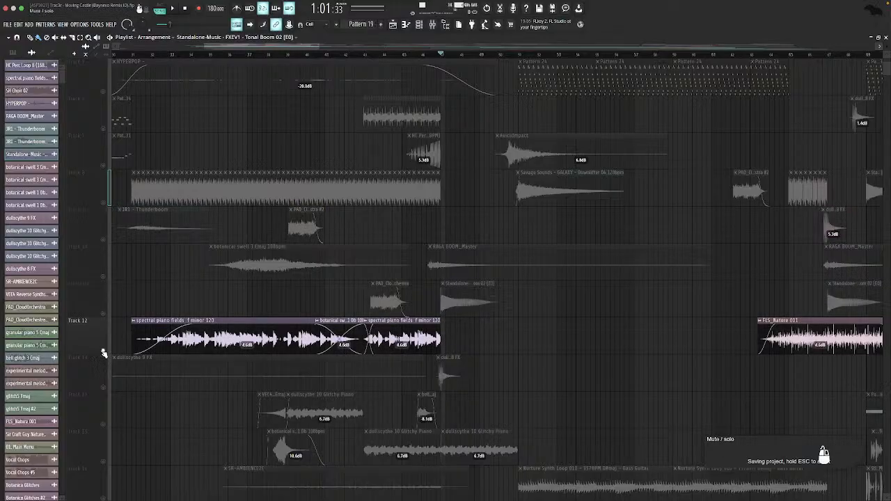
double_click(300, 329)
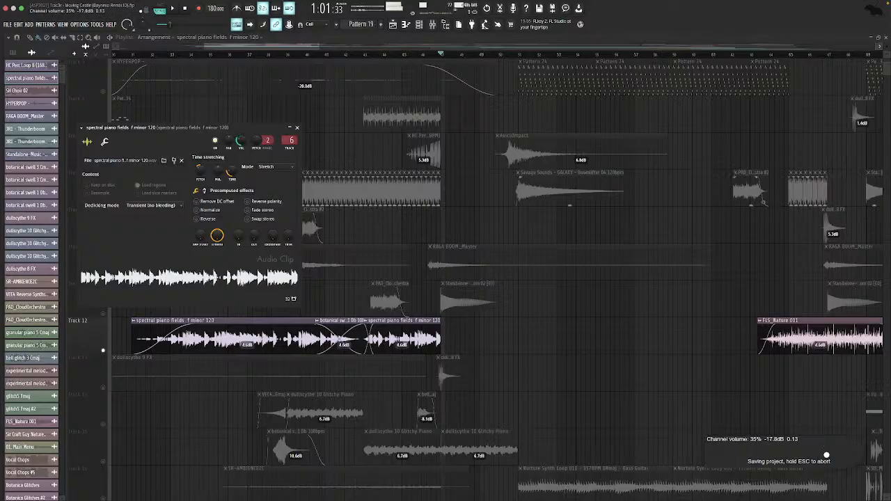
left_click(297, 127)
left_click(325, 57)
scroll(217, 240, "down", 10)
scroll(216, 238, "down", 10)
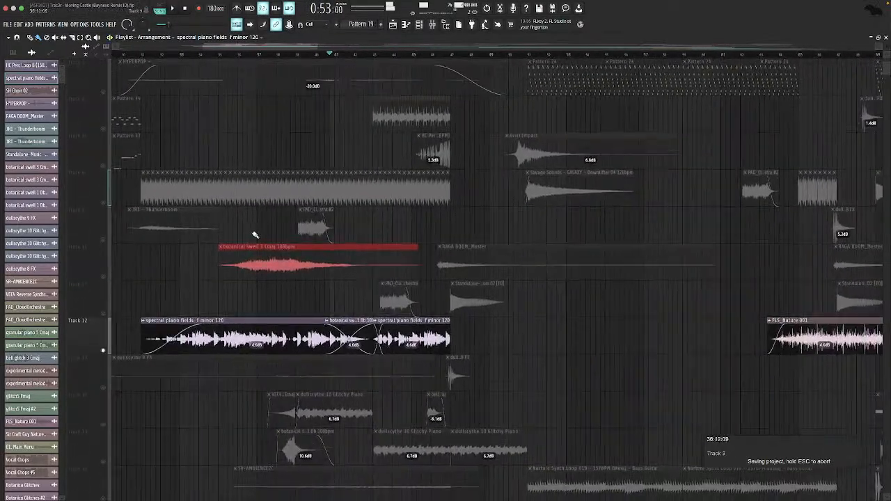
Solo Track 13 and play its dullscythe 9 FX clip from about bar 38.
right_click(103, 388)
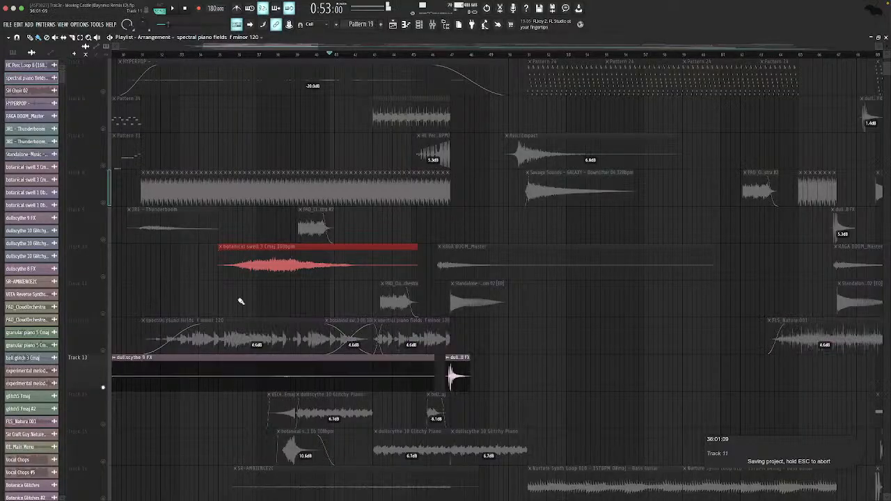
scroll(240, 302, "down", 2)
scroll(237, 299, "left", 4)
scroll(249, 281, "right", 4)
left_click(294, 56)
key("space")
key("space")
Inspect the dullscythe 9 FX clip's sampler settings and close them.
left_click(321, 312)
double_click(321, 312)
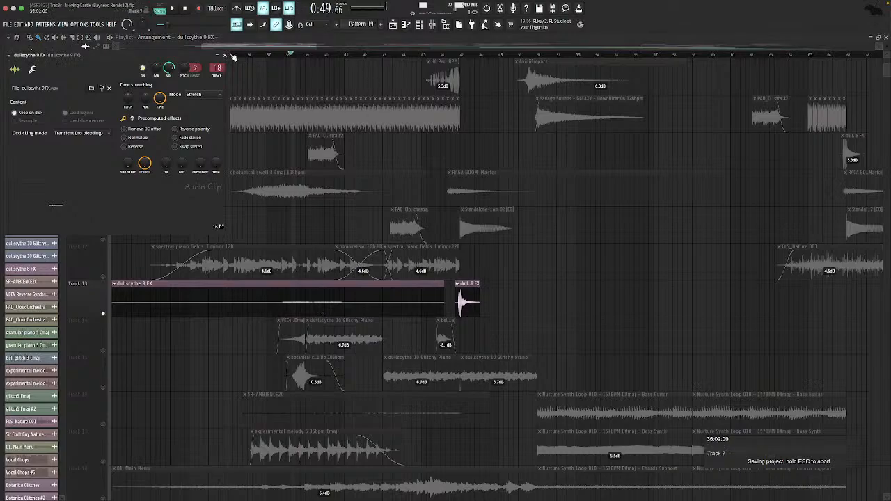
left_click(224, 55)
scroll(294, 75, "right", 3)
scroll(289, 75, "left", 2)
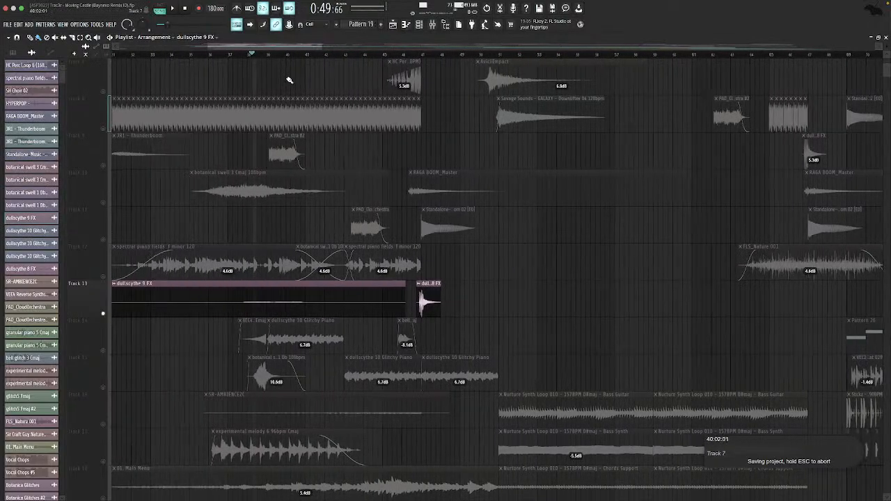
scroll(290, 70, "right", 1)
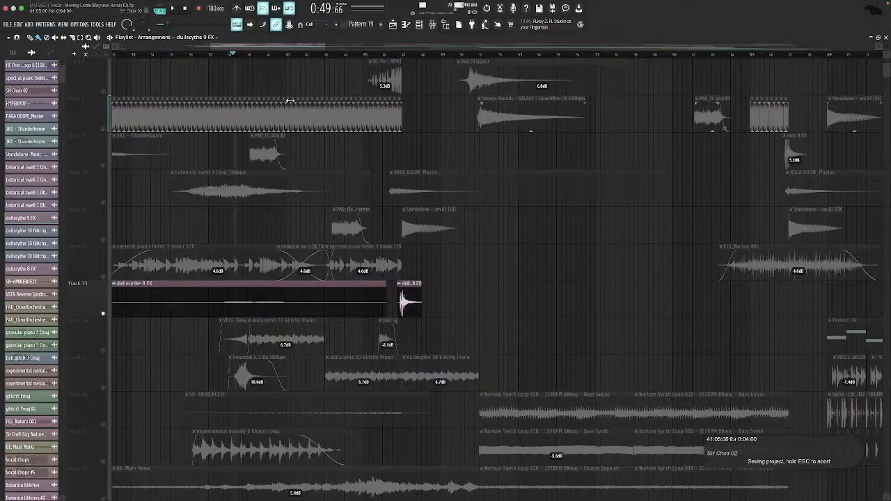
Save the project and play Track 13's dullscythe 8 FX clip from about bar 47.
mouse_move(231, 3)
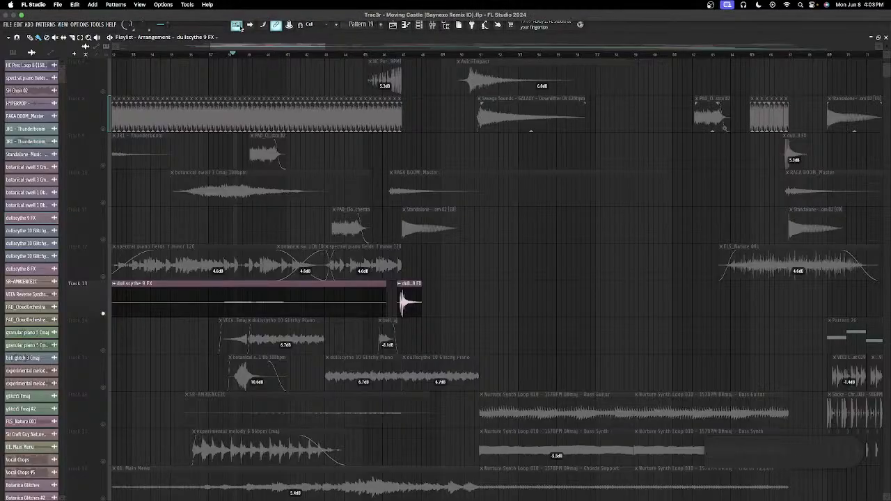
key("super+s")
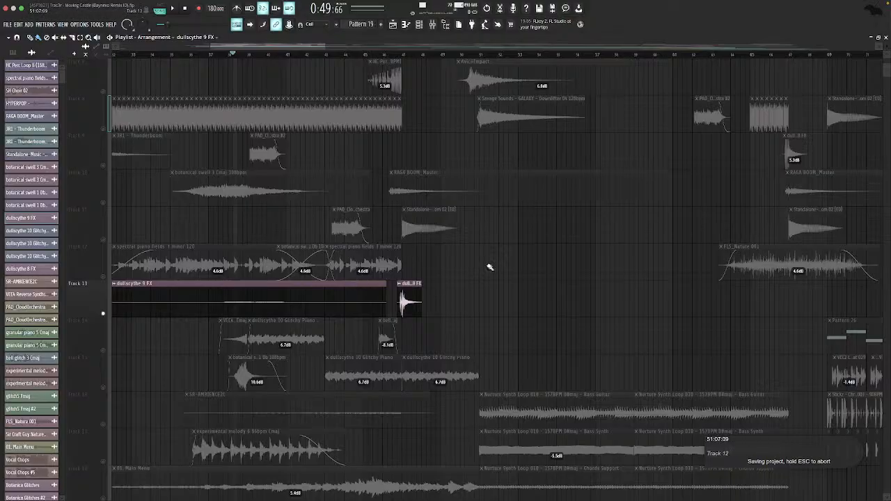
left_click(403, 54)
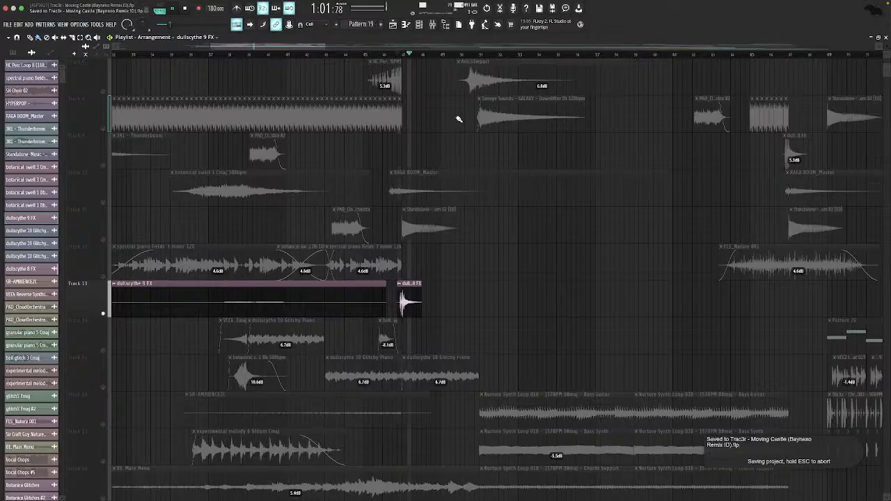
Solo Track 14 and inspect the VEC4 Reverse Synths 13 Emaj clip's sampler settings, then close them.
left_click(106, 351)
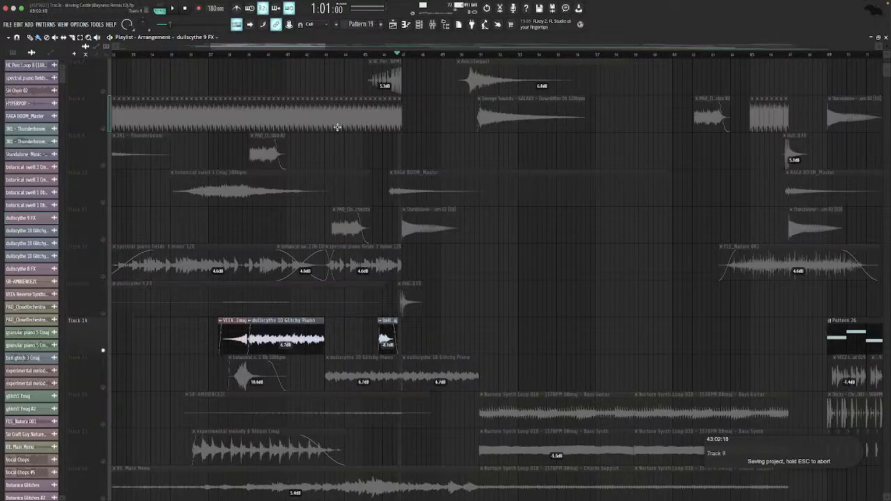
double_click(238, 340)
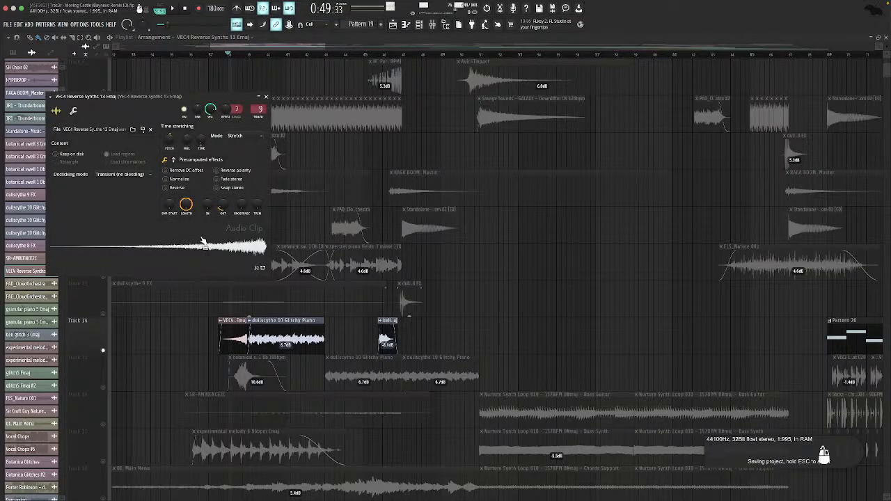
left_click(264, 55)
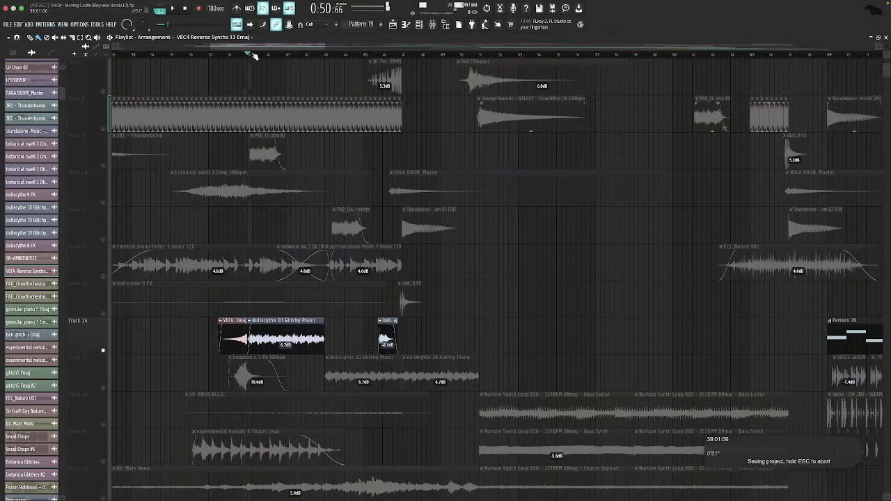
Play the dullscythe 10 Glitchy Piano clip as a selection from bar 39 to 43, and play Track 14's short clip from about bar 46.
left_click_drag(252, 61, 327, 105)
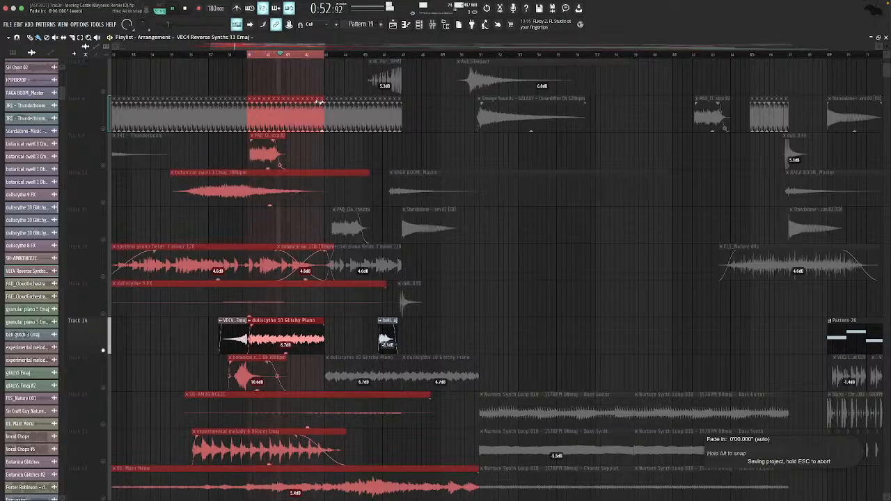
key("space")
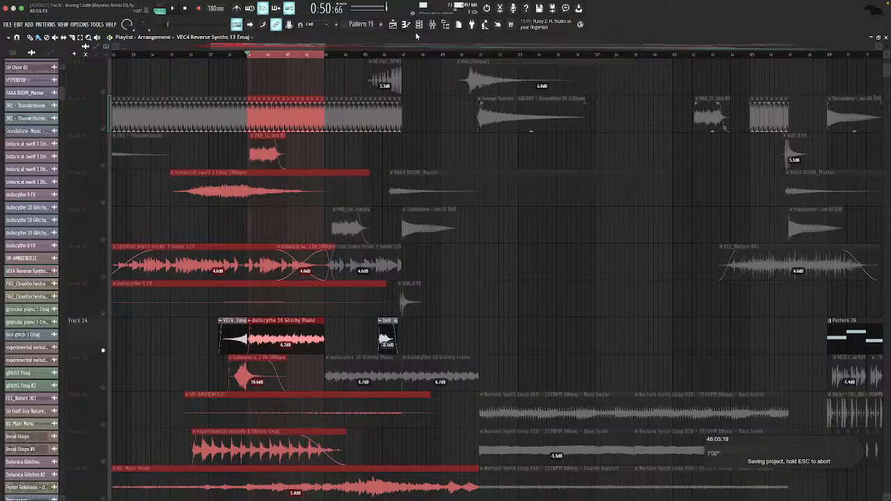
left_click(390, 55)
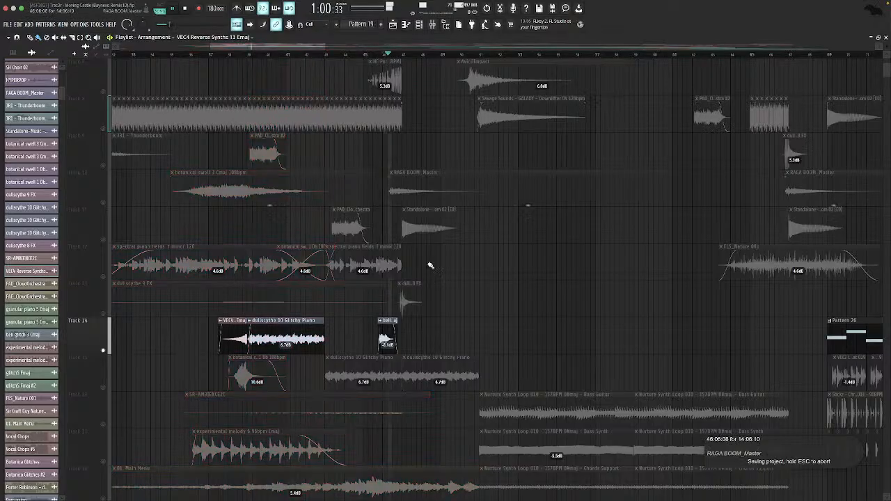
Solo Track 15 and play its botanical swell clip from about bar 38 and its dullscythe 10 Glitchy Piano clips from about bar 43.
scroll(219, 331, "down", 3)
scroll(219, 330, "down", 1)
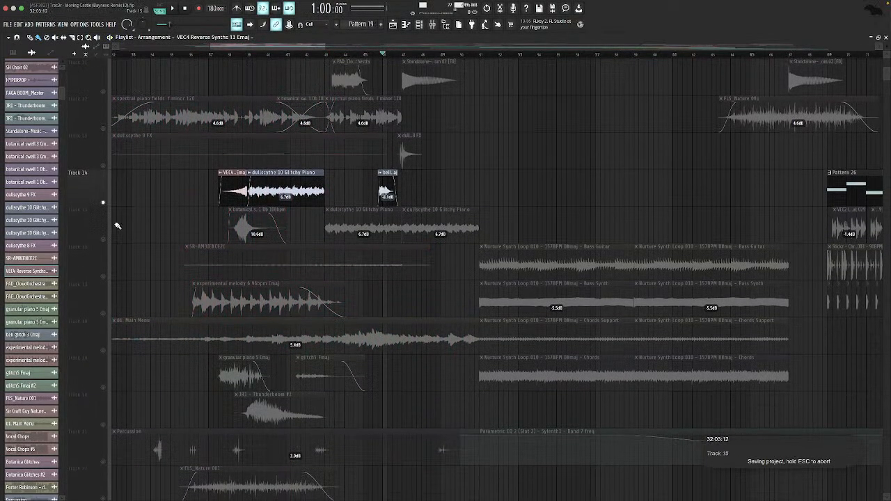
left_click(104, 241)
left_click(239, 55)
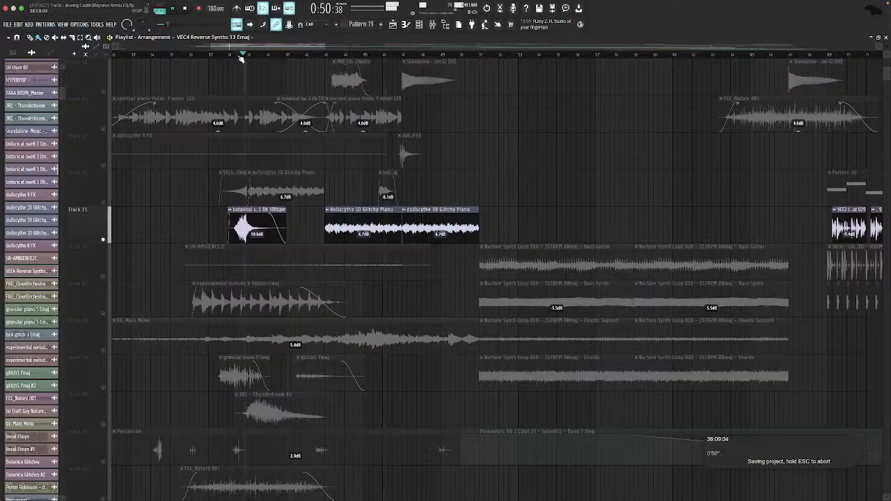
left_click(334, 56)
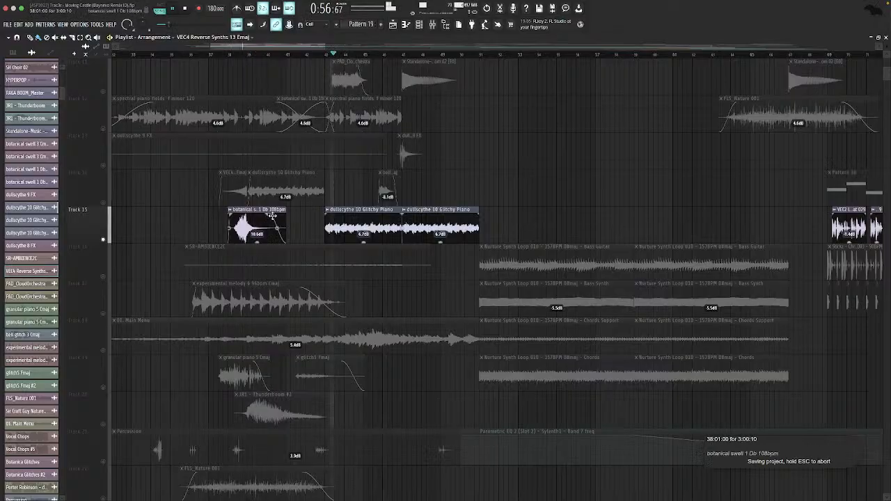
Solo Track 16 and inspect the SR-AMBIENCE2C clip's sampler settings, then close them.
left_click(104, 277)
double_click(337, 264)
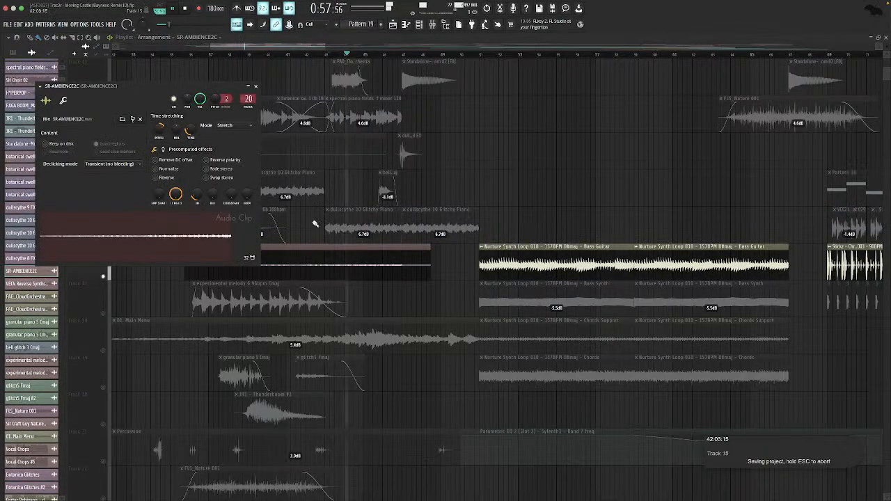
key("Escape")
Solo Track 17 and play its experimental melody 6 clip.
right_click(103, 314)
key("space")
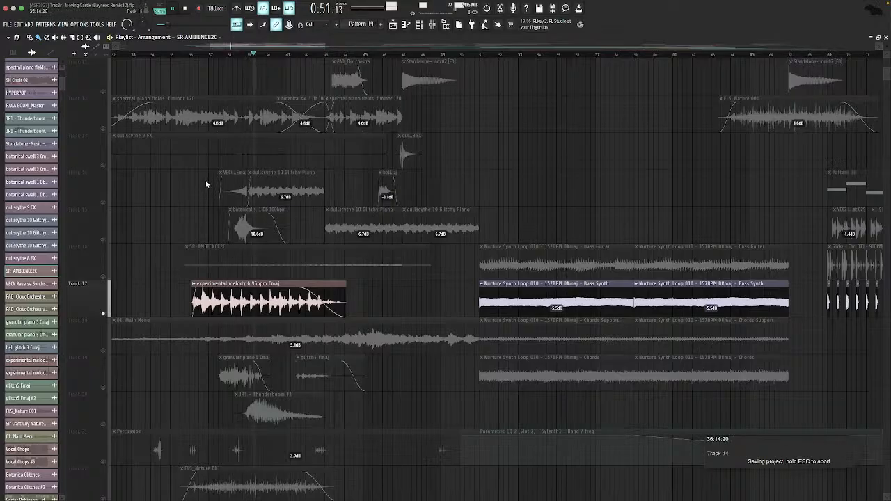
key("space")
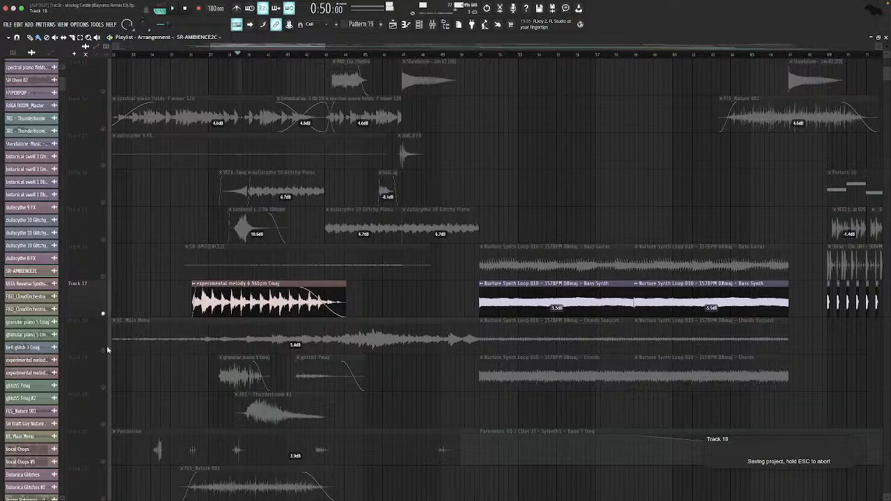
Solo Track 18 and play its 01. Main Menu clip in the build-up.
right_click(103, 350)
scroll(137, 274, "left", 5)
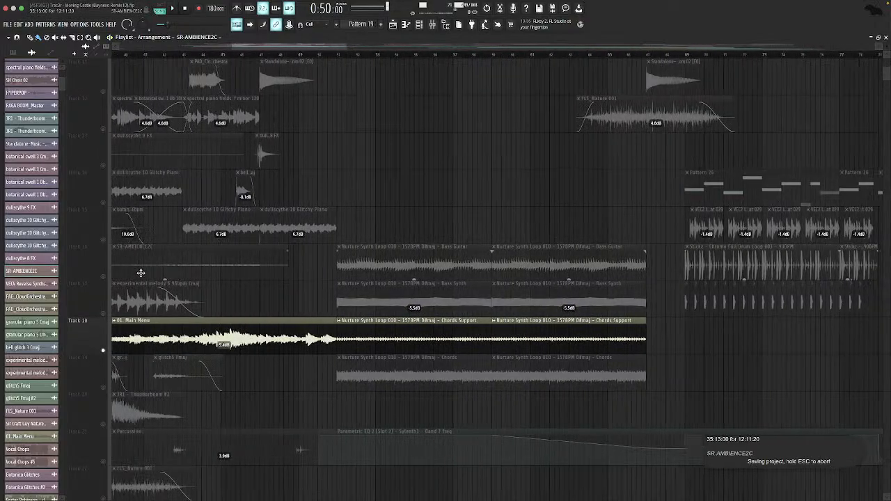
scroll(285, 260, "right", 6)
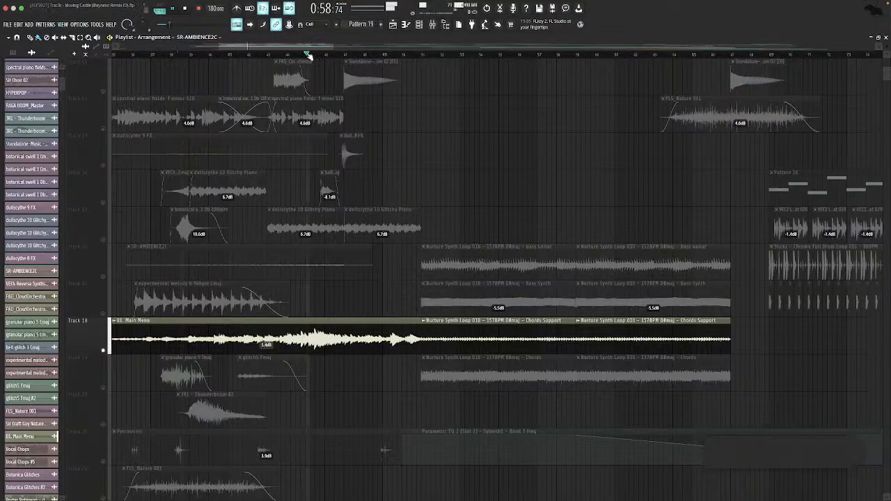
Compare Track 18 with the full arrangement by unsoloing and re-soloing it during playback, then stop and view the start of its Main Menu clip.
left_click(99, 351)
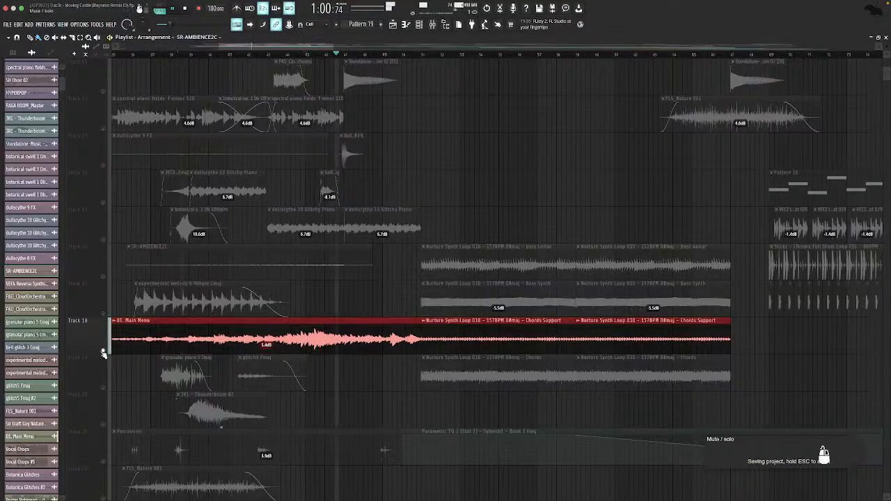
right_click(100, 351)
left_click(392, 299, "ctrl")
scroll(387, 284, "right", 1)
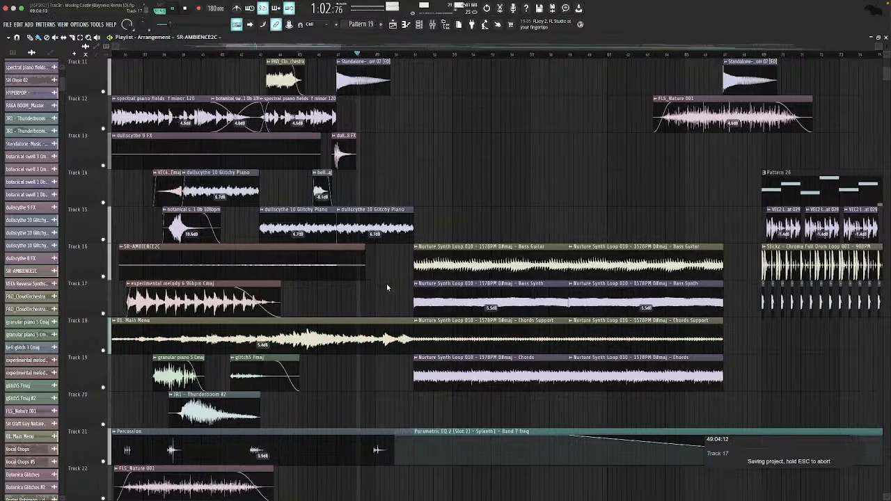
scroll(386, 284, "right", 4)
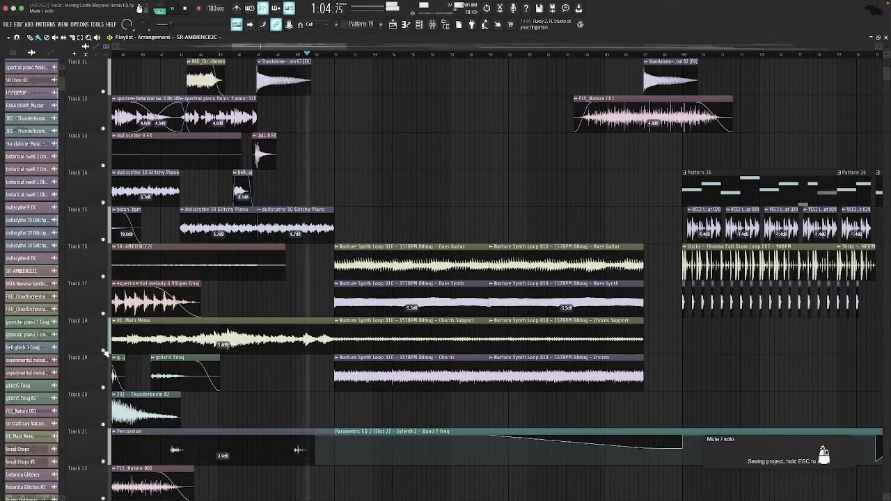
right_click(103, 351)
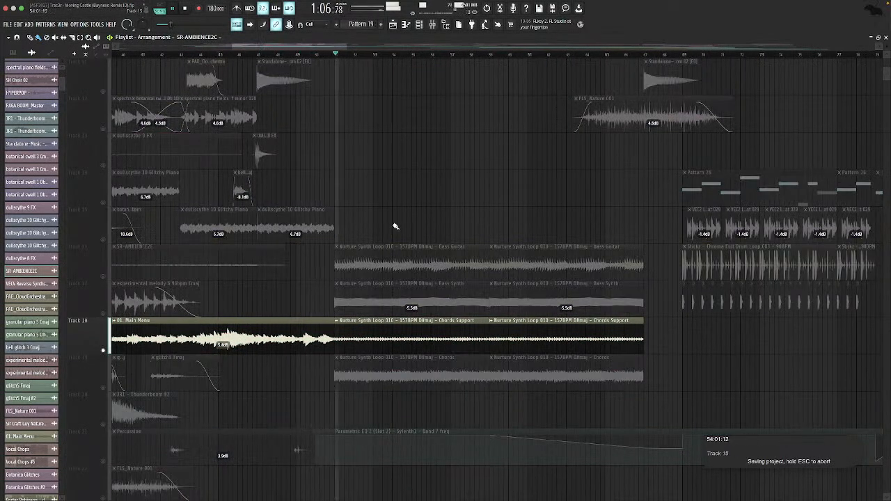
key("space")
scroll(390, 226, "left", 16)
scroll(382, 226, "right", 2)
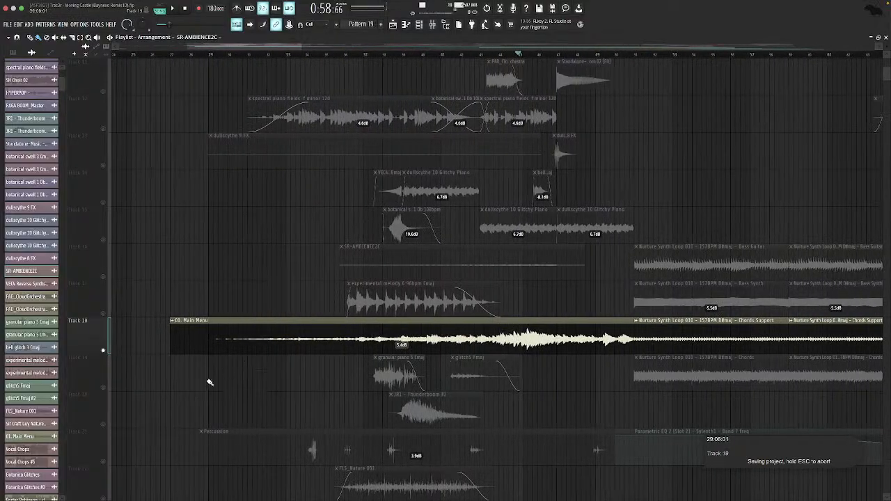
Solo Track 19 and inspect the 01. Main Menu clip's sampler settings, then close them.
right_click(103, 388)
scroll(283, 342, "right", 8)
scroll(406, 217, "down", 4)
double_click(397, 198)
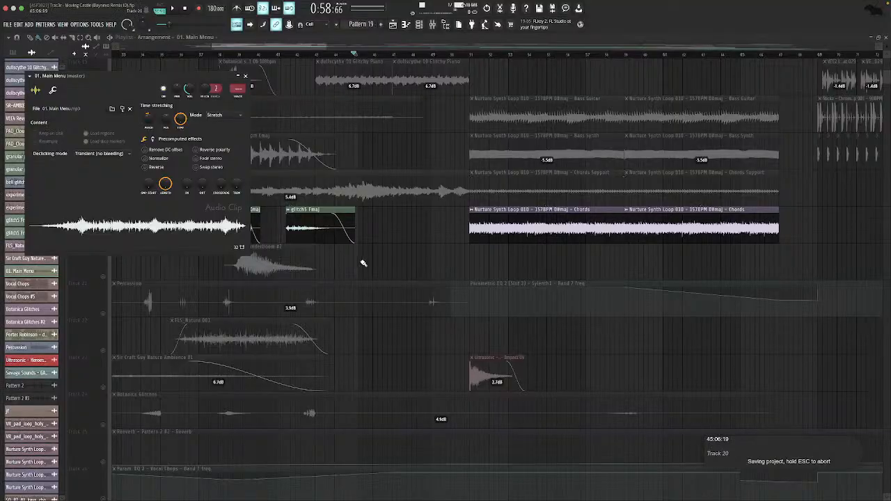
key("Escape")
Play Track 19's granular piano 5 and glitch5 clips.
scroll(416, 228, "left", 8)
scroll(416, 230, "right", 1)
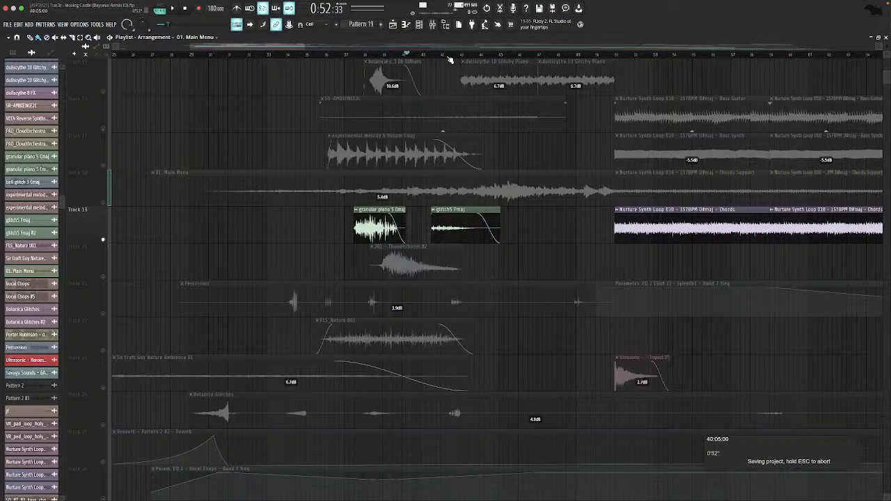
left_click_drag(431, 69, 372, 115)
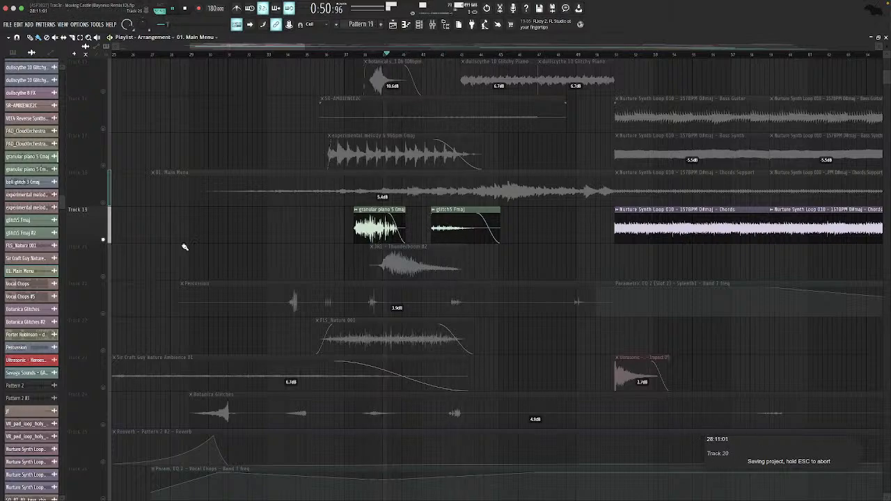
key("space")
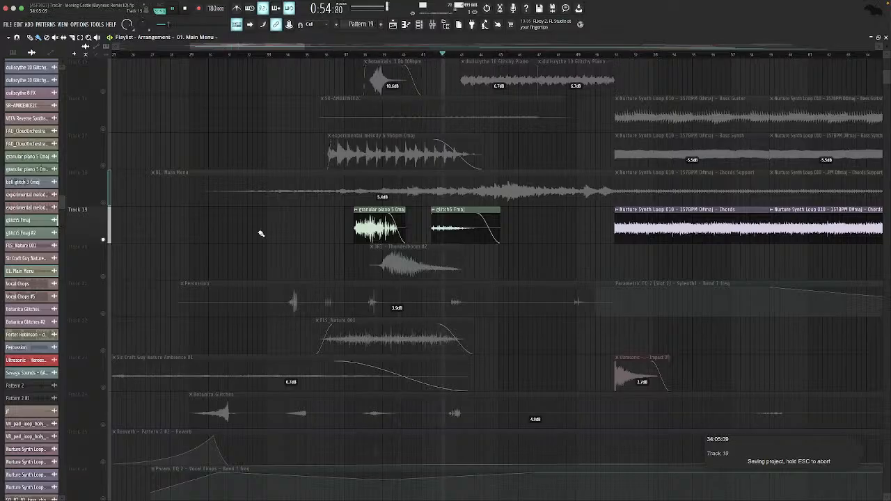
Solo Tracks 20, 21 and 22 in turn to review the Thunderboom #2, Percussion and FLS_Nature 001 clips.
left_click(107, 272)
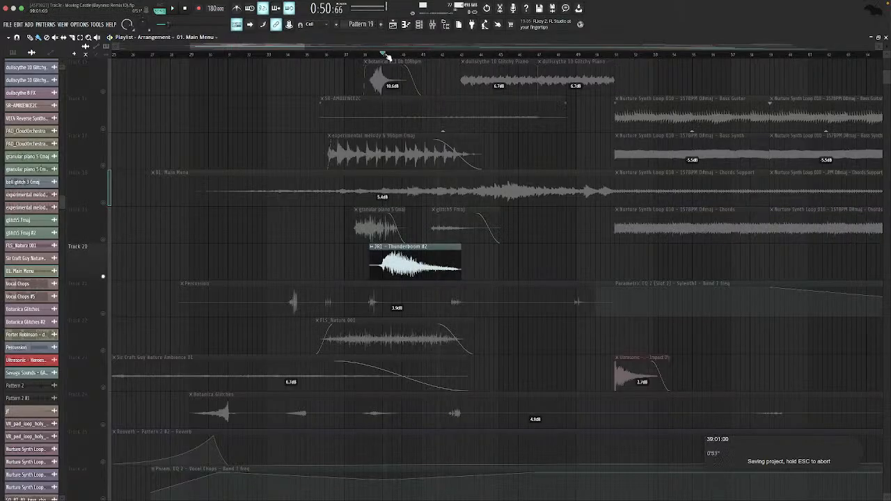
left_click(107, 315)
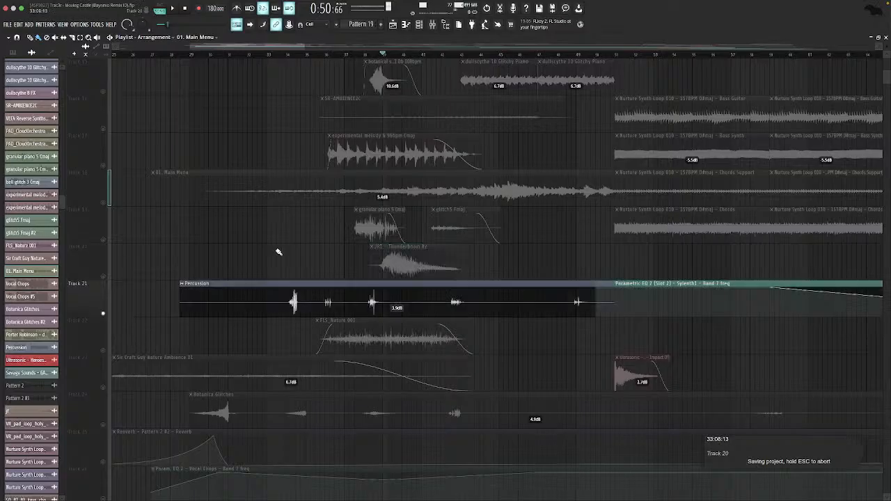
scroll(278, 251, "right", 3)
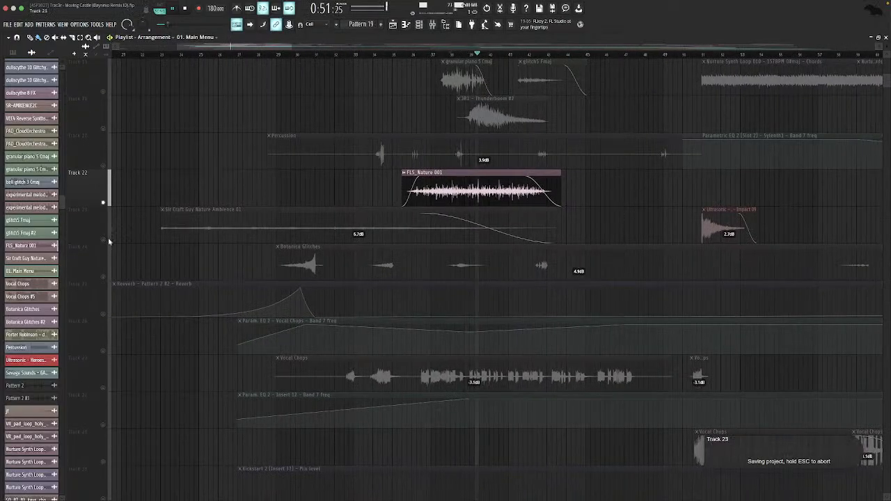
Solo Track 23, play its nature ambience clip and its Ultrasonic impact clip from about bar 51, and save the project.
scroll(352, 167, "right", 5)
key("space")
key("space")
left_click(572, 54)
key("super+s")
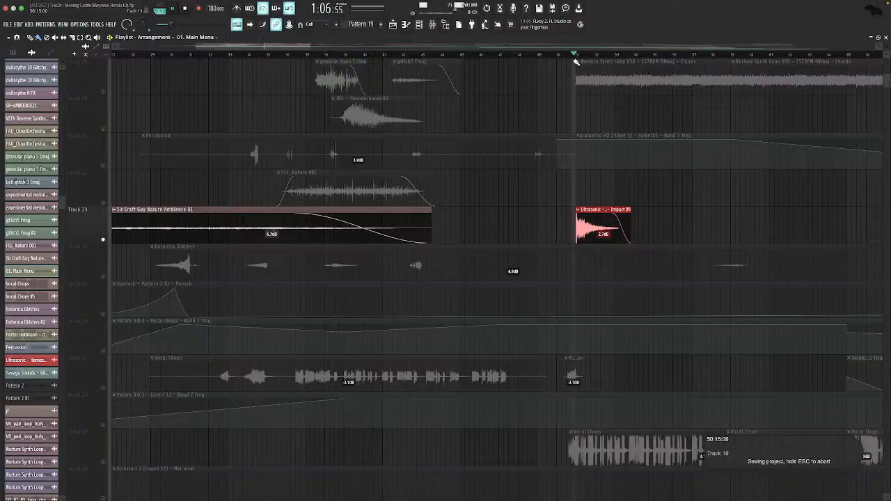
key("space")
Solo Track 24 and play the Botanica Glitches clip's separate sounds, starting at about bar 30 and ending with the one around bar 59.
left_click(94, 276)
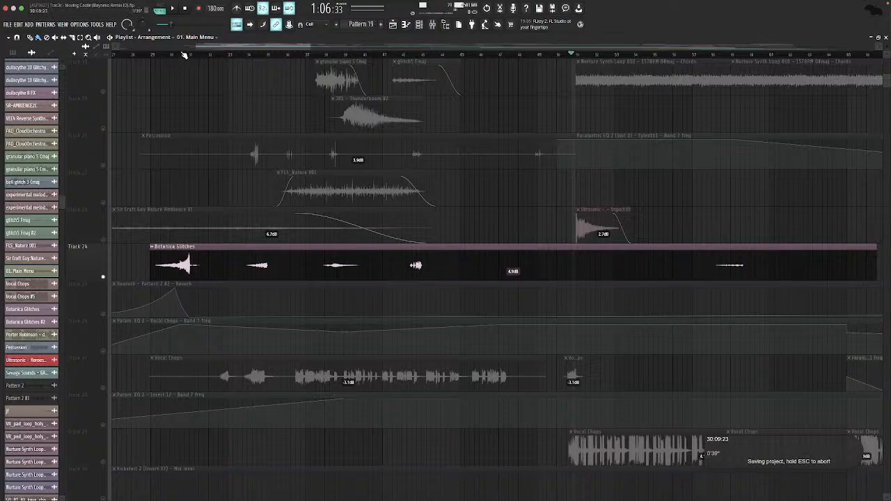
key("space")
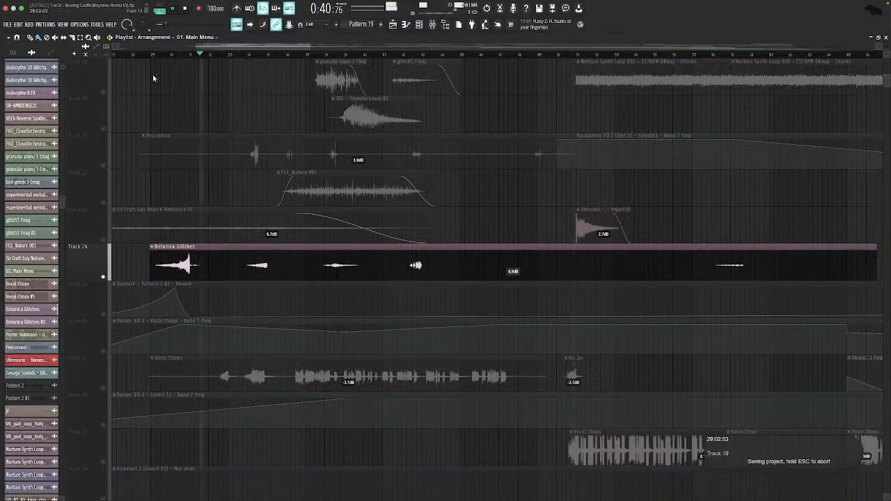
left_click(266, 54)
left_click(352, 54)
left_click(406, 54)
left_click(323, 55)
key("space")
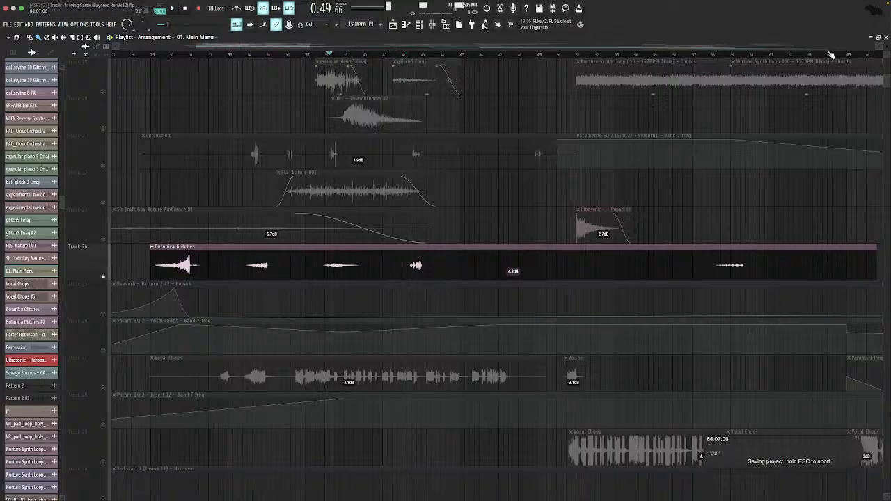
left_click(739, 55)
key("space")
key("space")
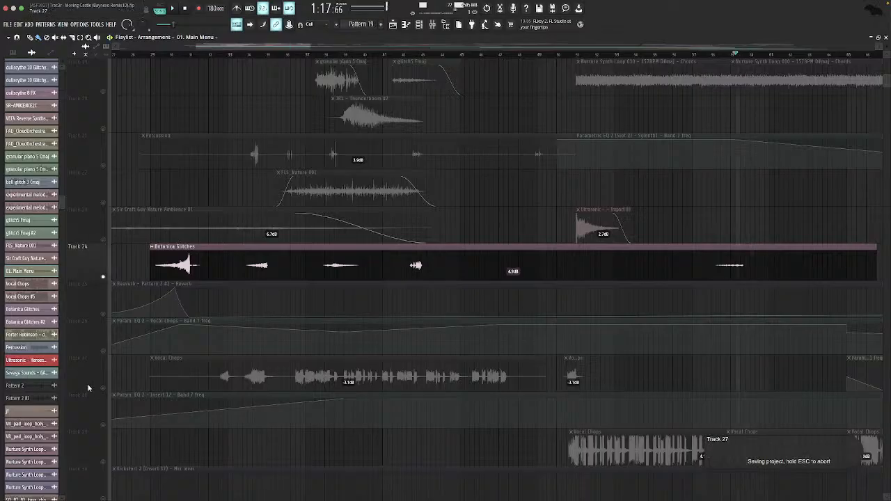
Solo Track 27 and play its Vocal Chops clip from about bar 33.
scroll(163, 372, "down", 6)
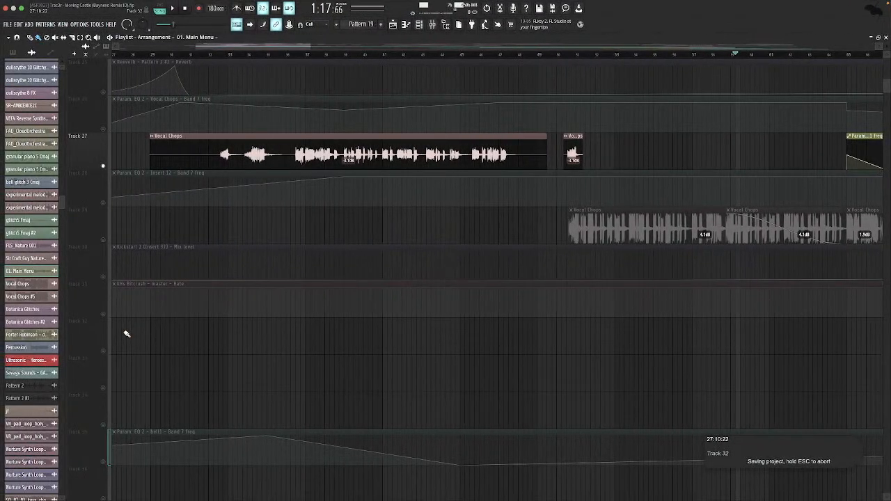
scroll(369, 245, "up", 3)
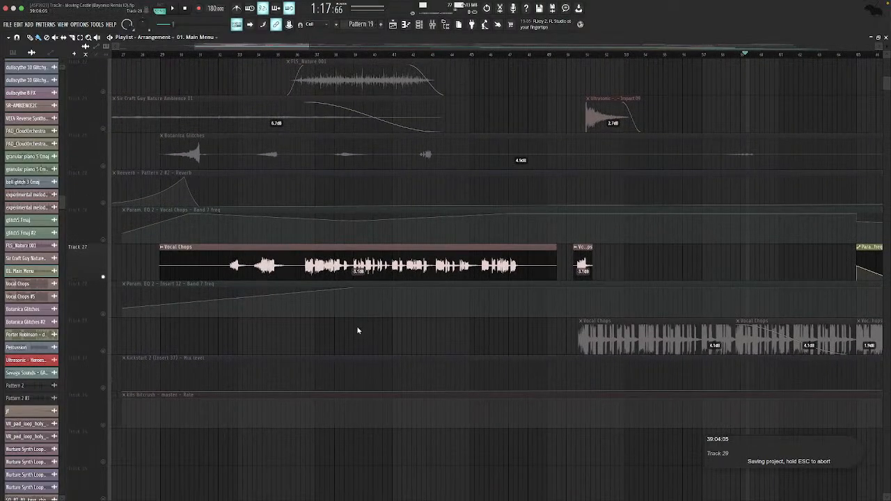
scroll(371, 155, "right", 5)
scroll(360, 155, "left", 6)
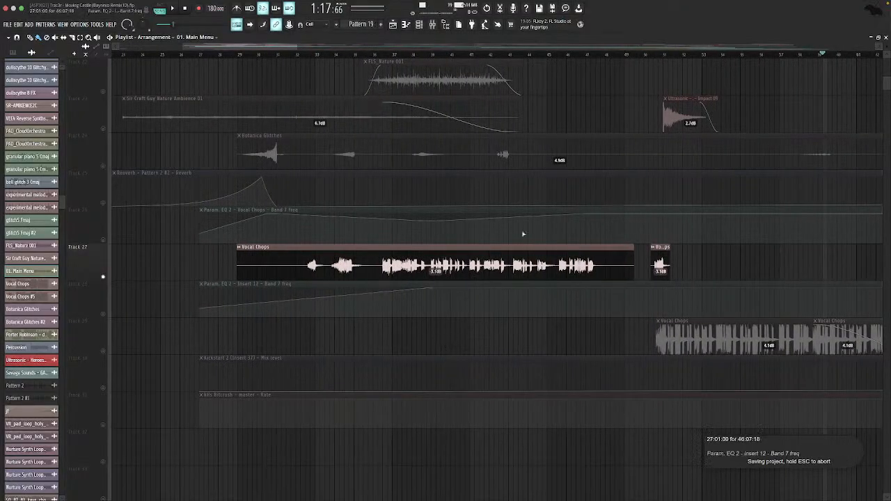
left_click(307, 55)
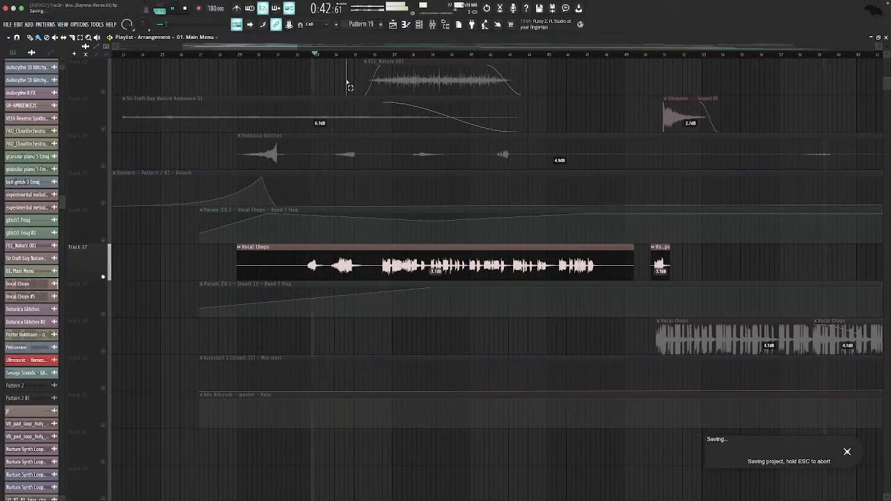
Enable Tracks 25, 26 and 28 to 31 alongside the vocal chops on Track 27, and play them together from about bar 40.
left_click_drag(104, 422, 104, 313)
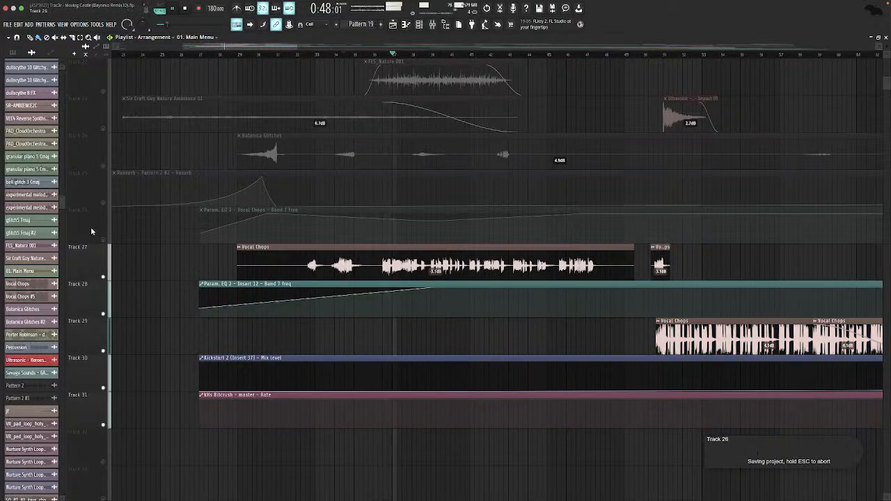
left_click_drag(104, 239, 109, 201)
key("space")
scroll(146, 153, "up", 1)
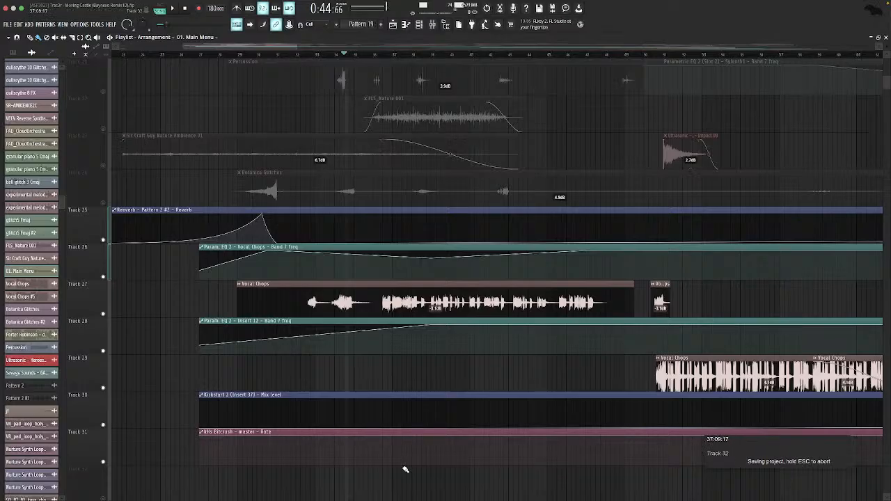
left_click(448, 55)
key("space")
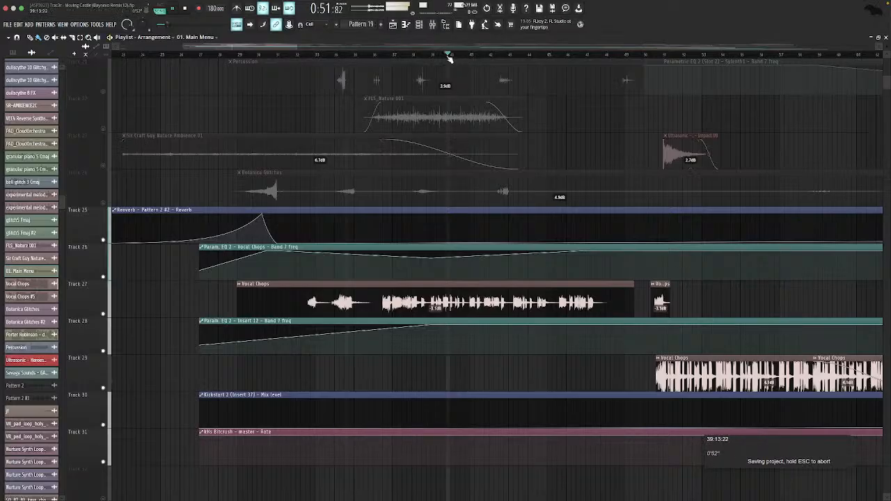
Open the sampler settings of Track 29's Vocal Chops clip and inspect the first Fruity parametric EQ 2 on its mixer channel.
scroll(486, 334, "right", 3)
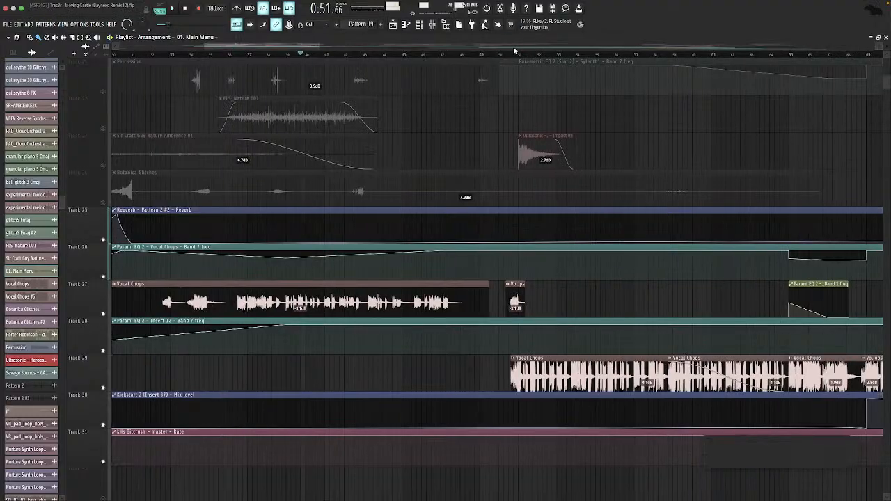
scroll(570, 352, "right", 5)
double_click(560, 357)
key("space")
left_click(437, 27)
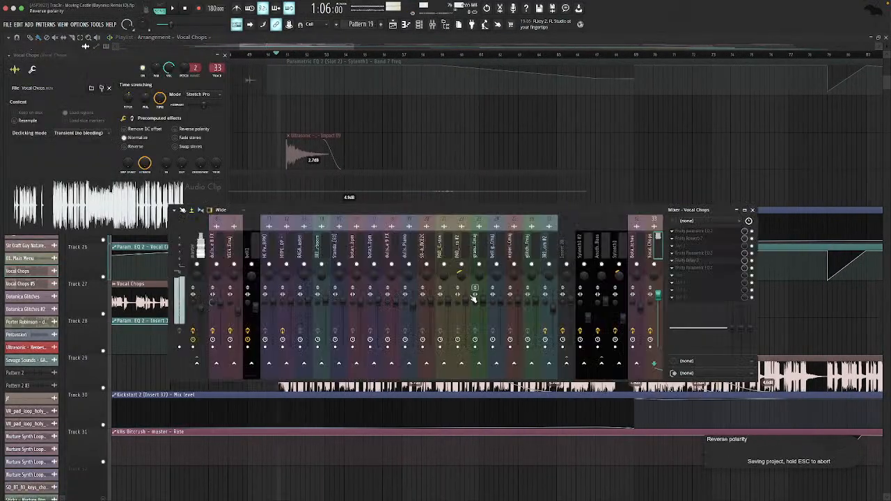
left_click(720, 232)
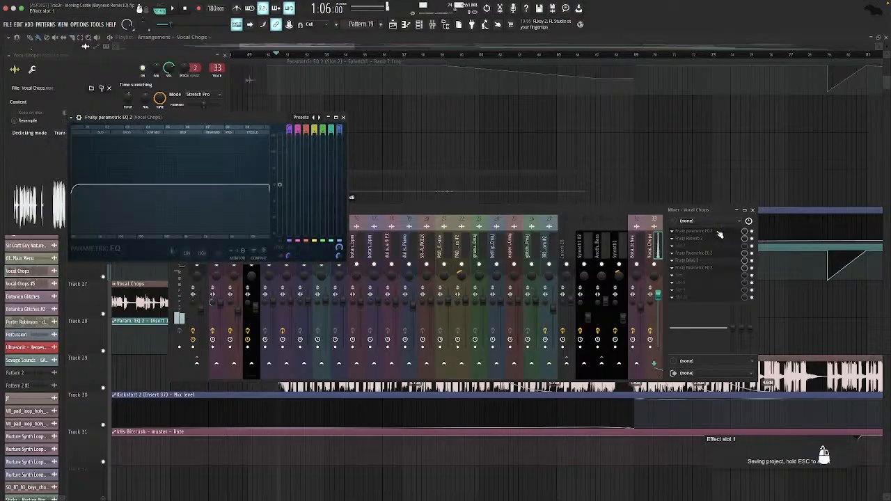
Inspect the effects on the Vocal Chops mixer channel, opening Fruity Reverb 2, Fruity Delay 3 and the remaining parametric EQs.
left_click(719, 240)
left_click(717, 234)
left_click(717, 233)
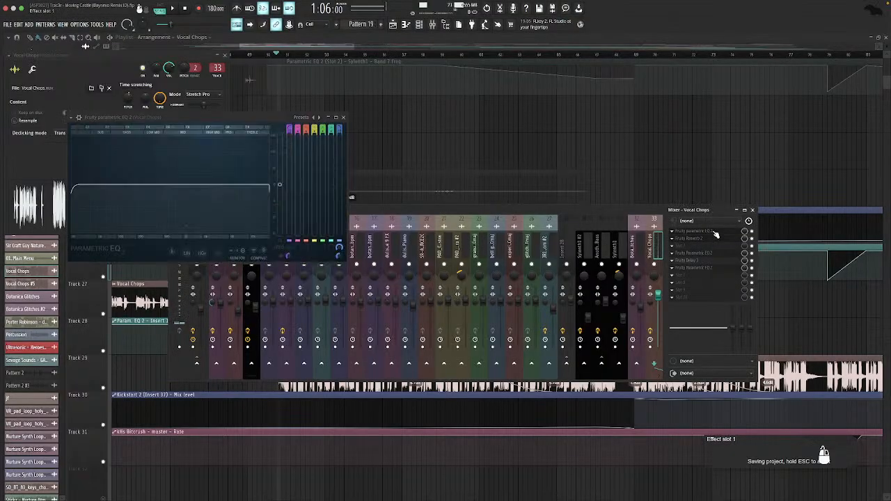
left_click(709, 255)
left_click(706, 262)
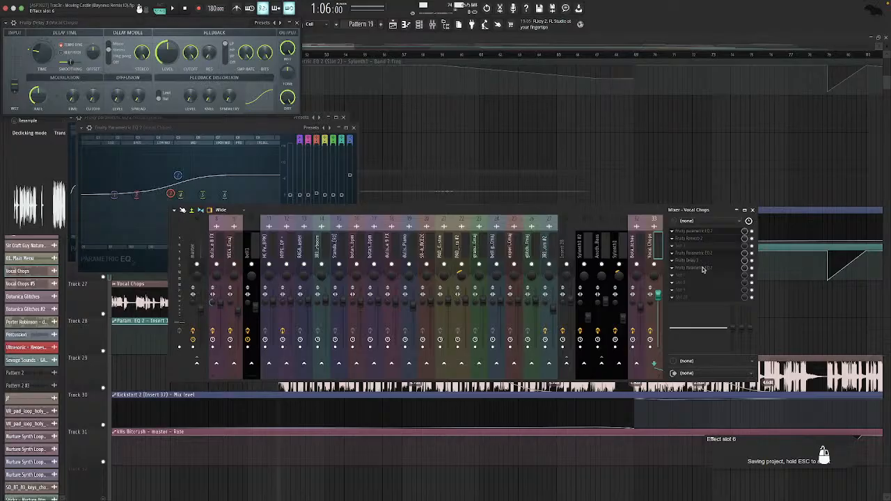
Play the vocal chops from about bar 51 while checking the Vocal Chops and Insert 37 mixer channels, then stop and close the effect windows.
key("space")
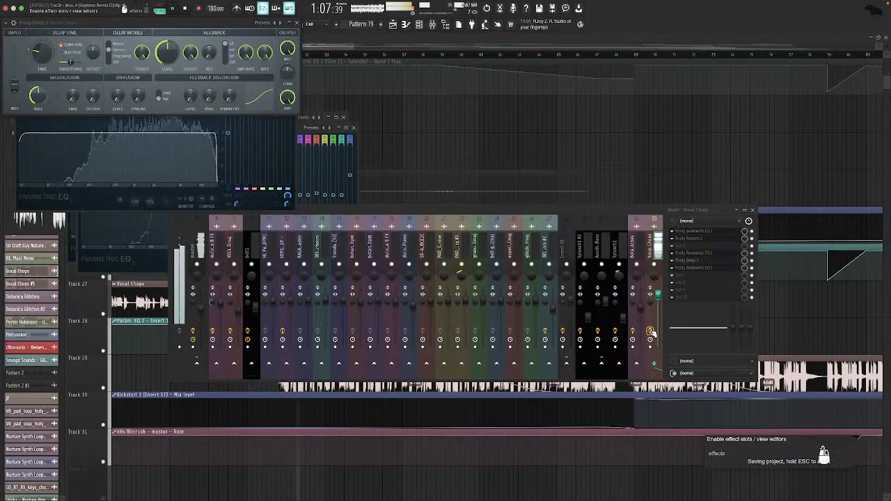
left_click(613, 241)
scroll(613, 241, "down", 8)
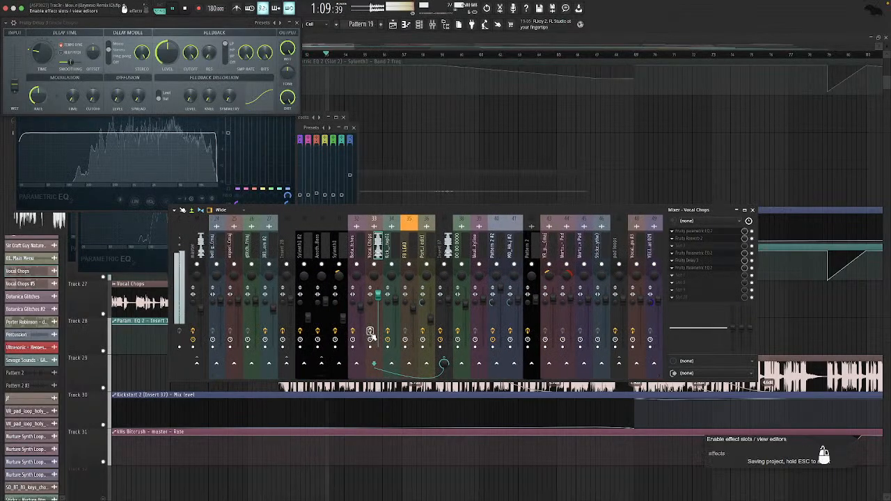
left_click(448, 247)
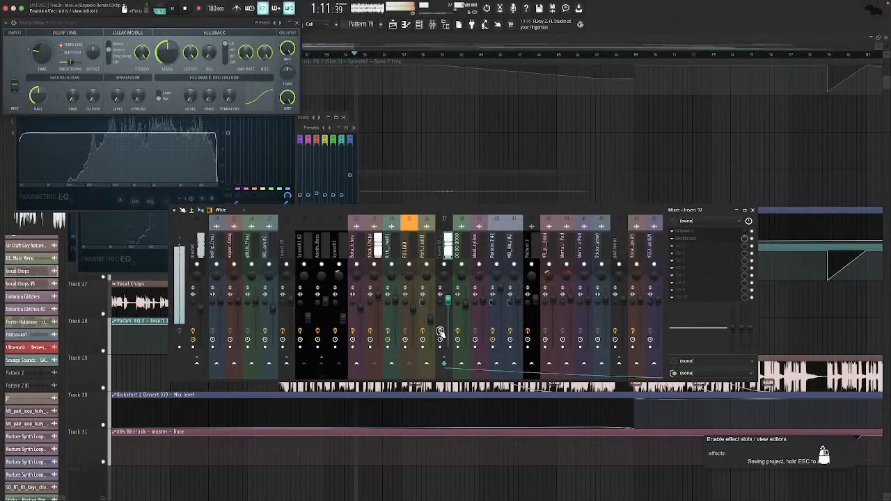
left_click(529, 132)
key("space")
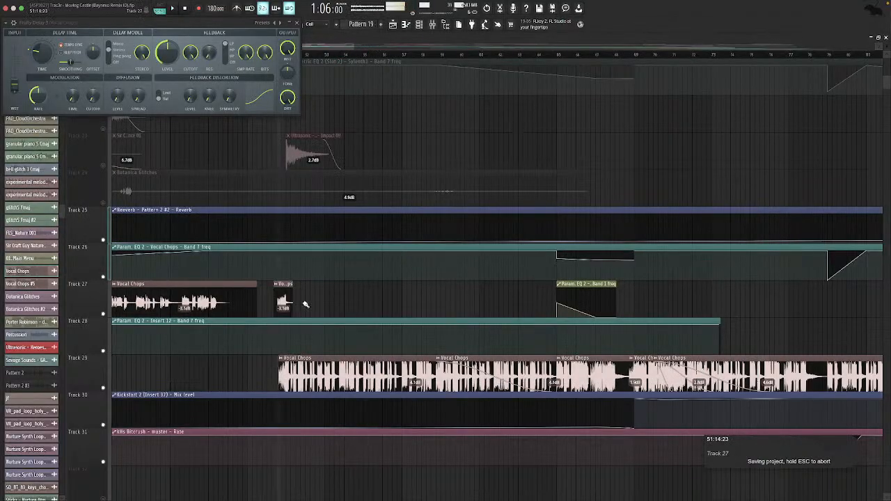
left_click(298, 25)
Enable Tracks 2, 3, 5, 7 and 8 in the playlist and play them from about bar 51.
scroll(448, 139, "up", 12)
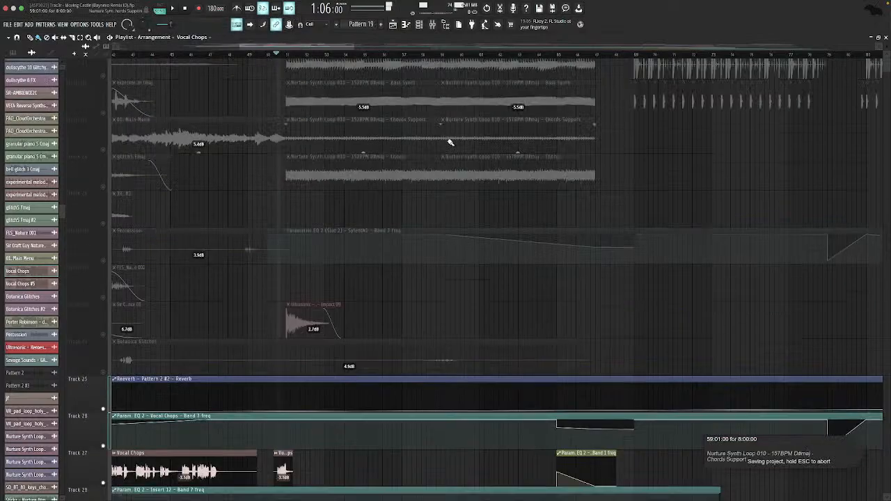
left_click(103, 129)
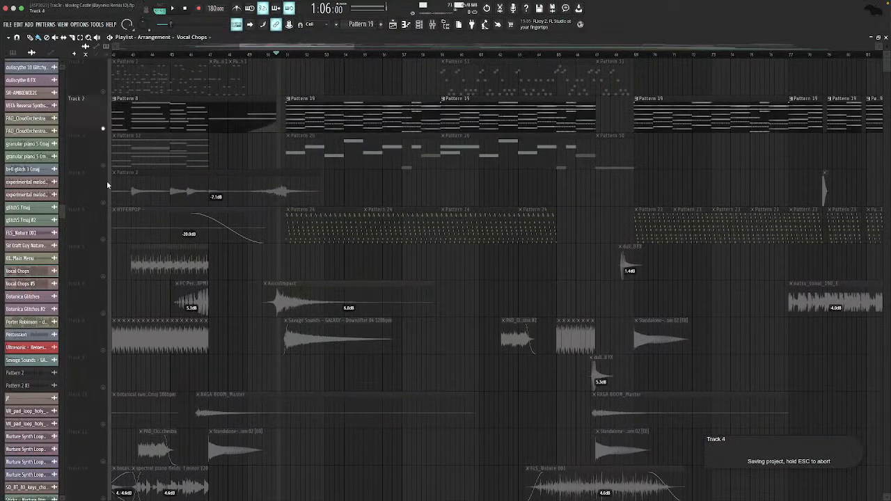
left_click(104, 165)
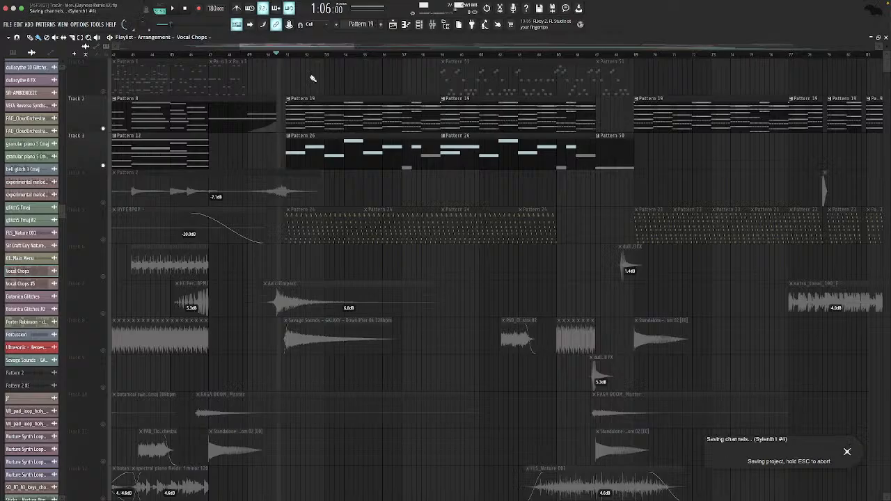
left_click(103, 240)
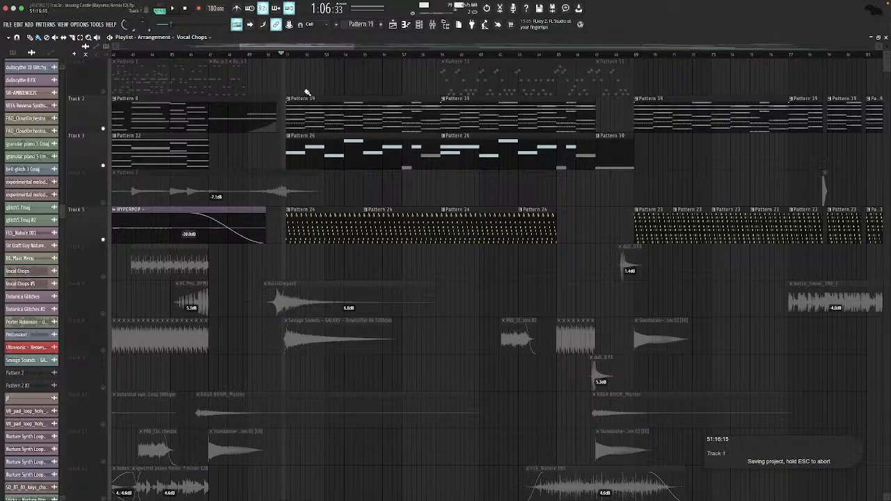
scroll(305, 93, "down", 3)
scroll(294, 133, "up", 3)
left_click(103, 314)
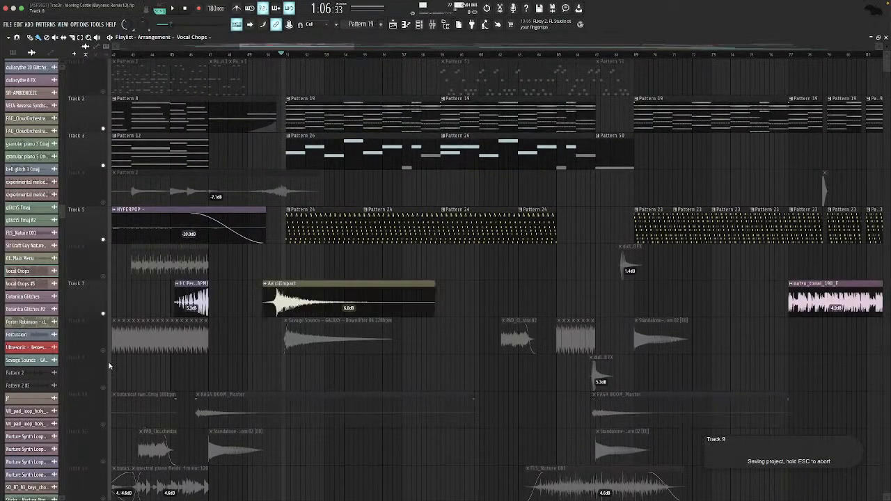
left_click(104, 351)
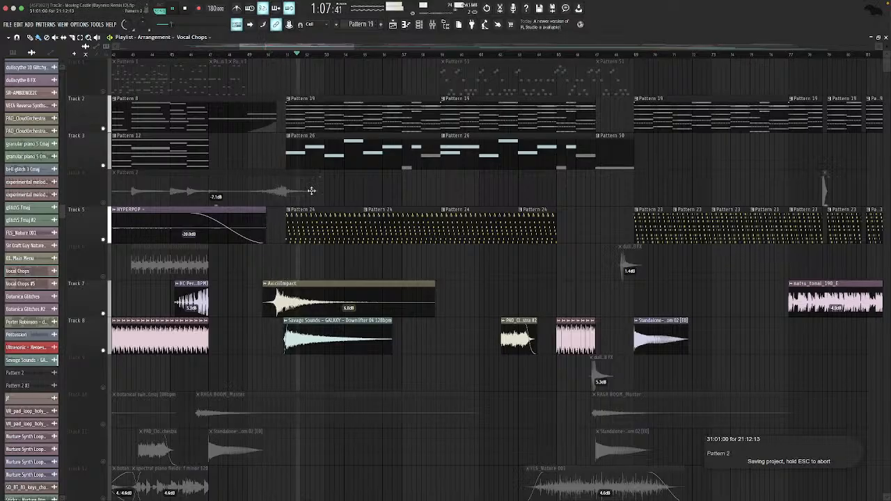
Enable Tracks 16 to 19, which hold the Nurture Synth Loop bass and chord clips.
scroll(323, 200, "down", 8)
scroll(324, 200, "down", 2)
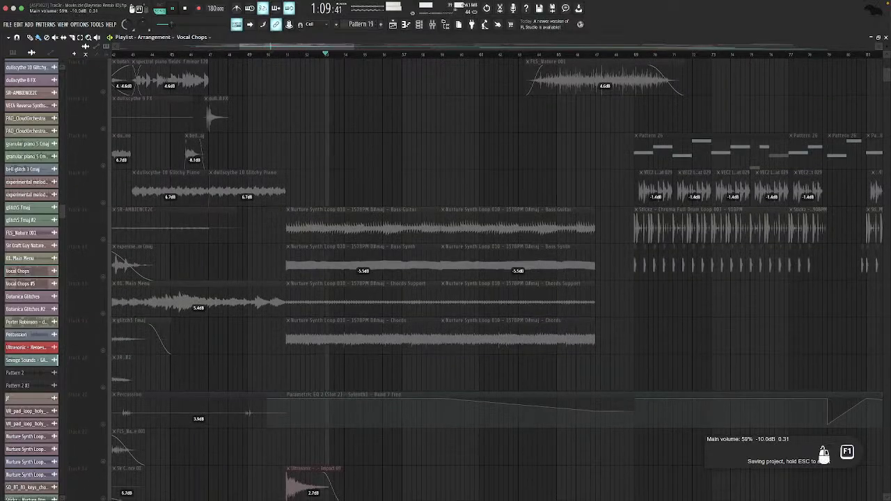
left_click(104, 277)
left_click(103, 240)
left_click(103, 313)
left_click(103, 351)
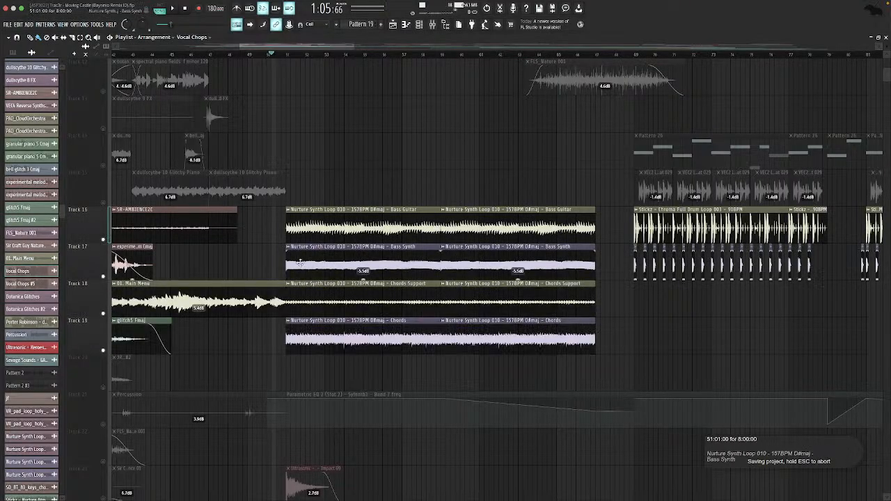
Look over the enabled tracks and briefly open the piano roll from Pattern 19 on Track 2.
scroll(293, 267, "up", 10)
scroll(340, 146, "right", 8)
scroll(377, 148, "right", 1)
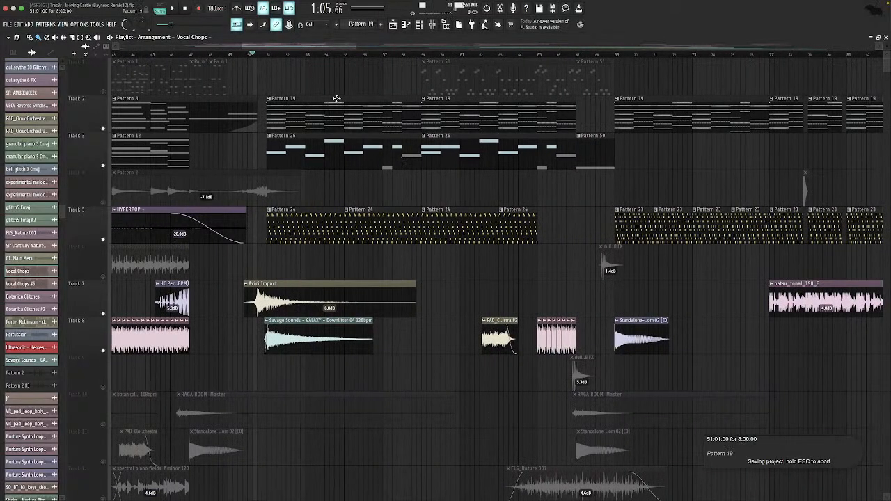
scroll(337, 98, "down", 15)
scroll(335, 99, "up", 15)
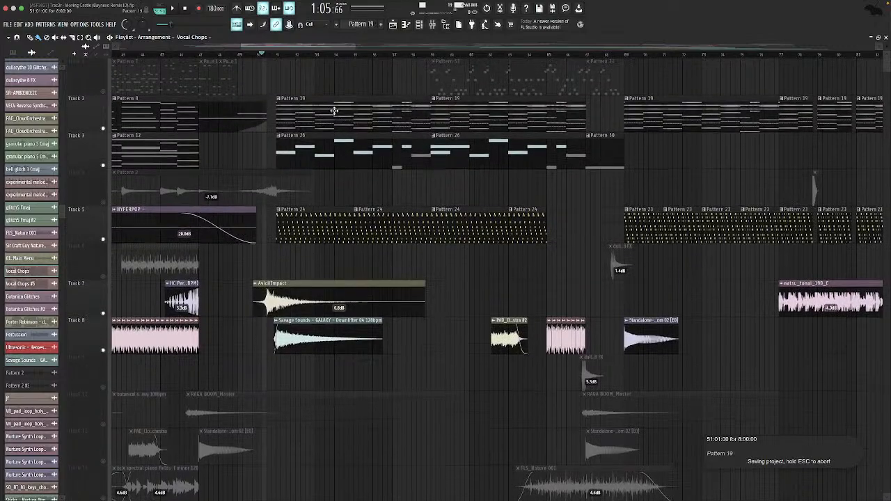
left_click(335, 110)
left_click(409, 25)
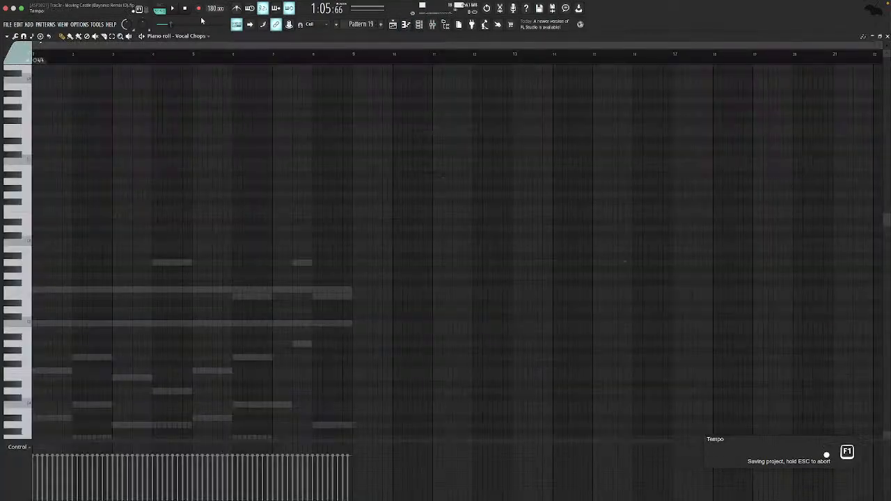
key("Escape")
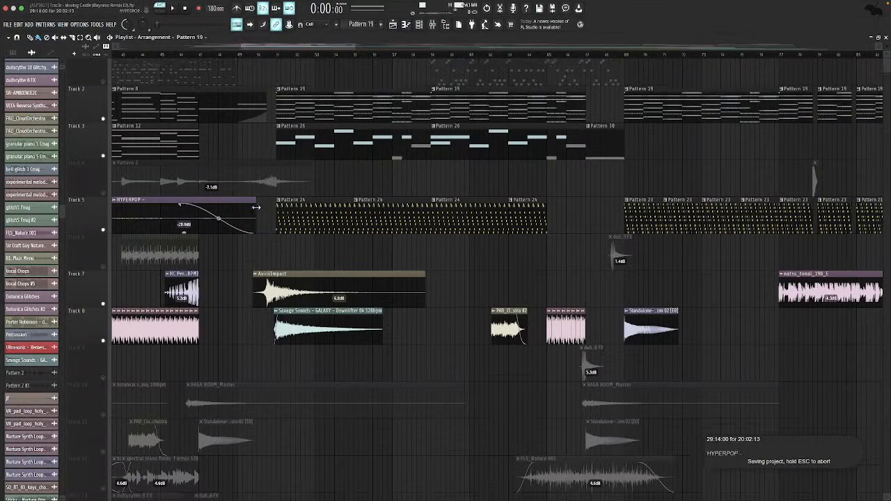
Open the channel settings of the Nurture Synth Loop Bass Guitar clip on Track 16 and inspect them.
scroll(271, 362, "down", 9)
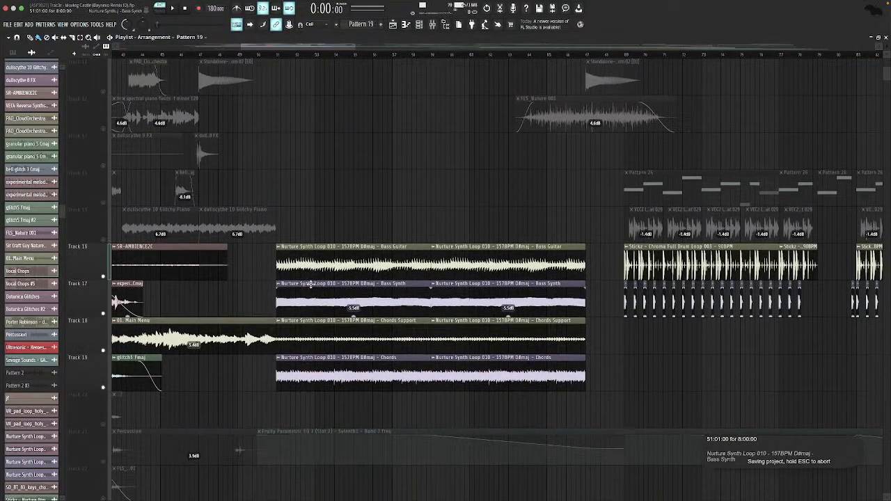
double_click(336, 262)
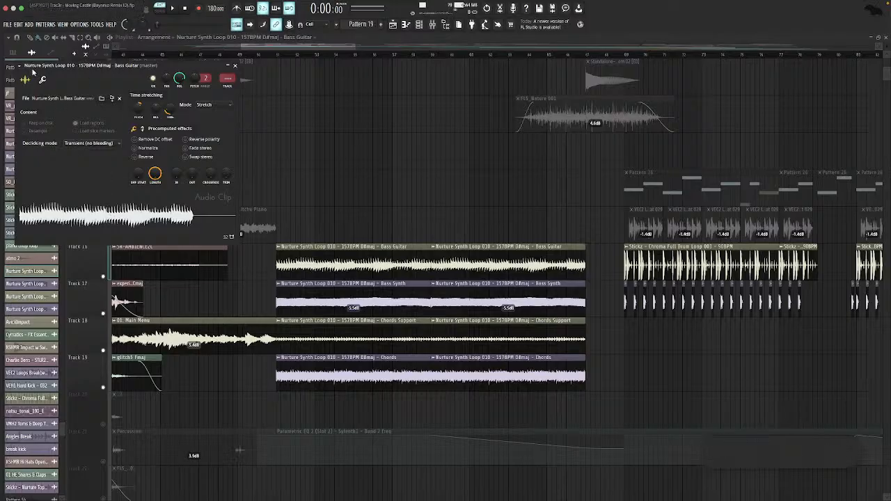
left_click(302, 65)
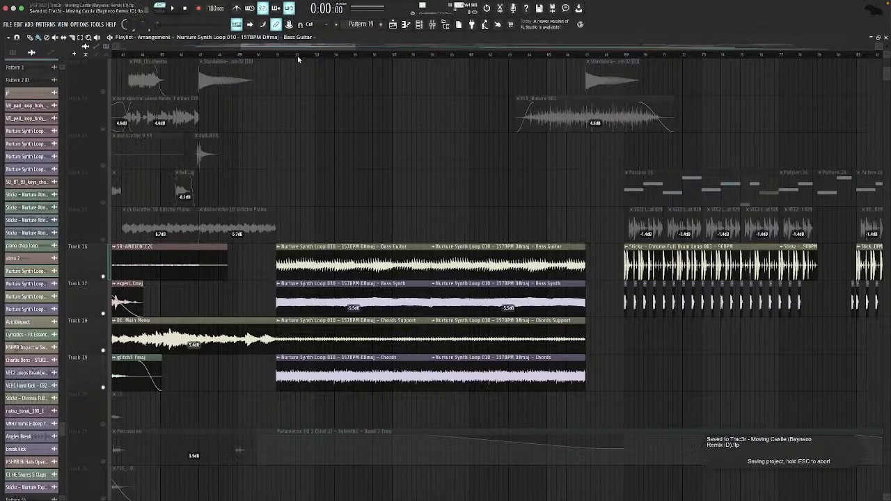
Open Pattern 19 from Track 2 in the piano roll, switch playback to pattern mode and examine its Sylenth1 chord notes.
left_click(281, 54)
scroll(328, 146, "up", 10)
double_click(337, 123)
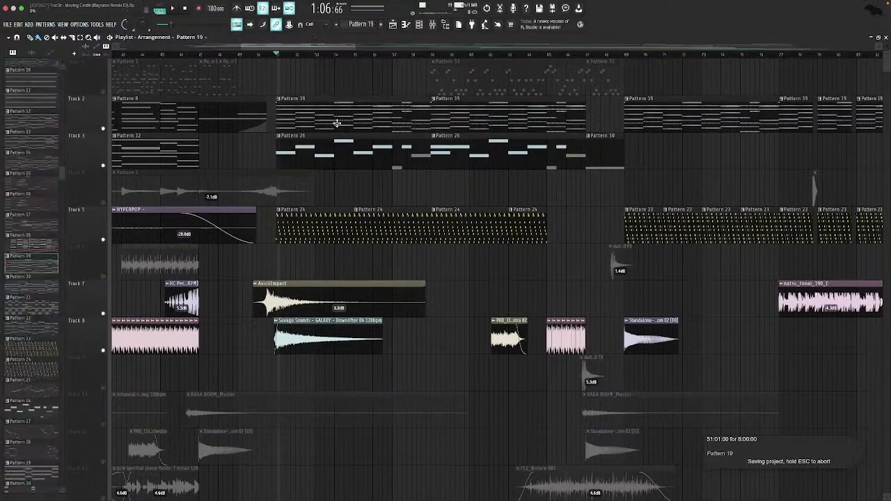
left_click(161, 8)
scroll(338, 123, "left", 3)
scroll(333, 134, "down", 5)
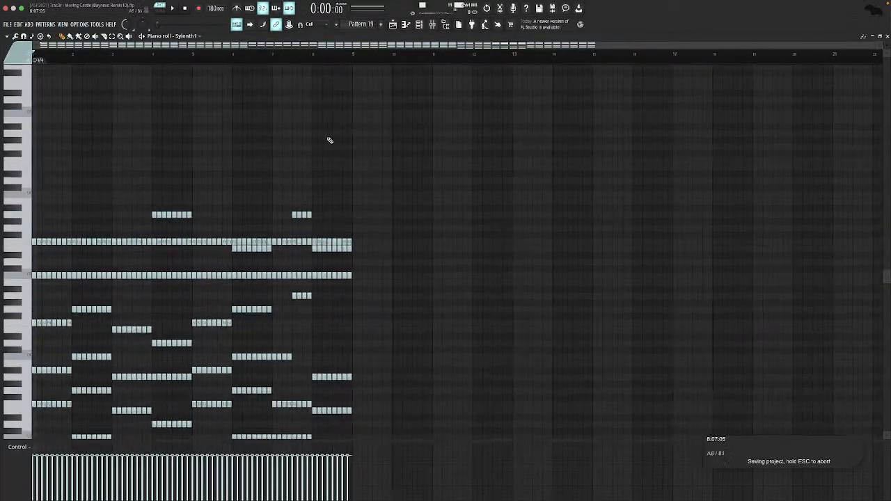
scroll(195, 230, "down", 1)
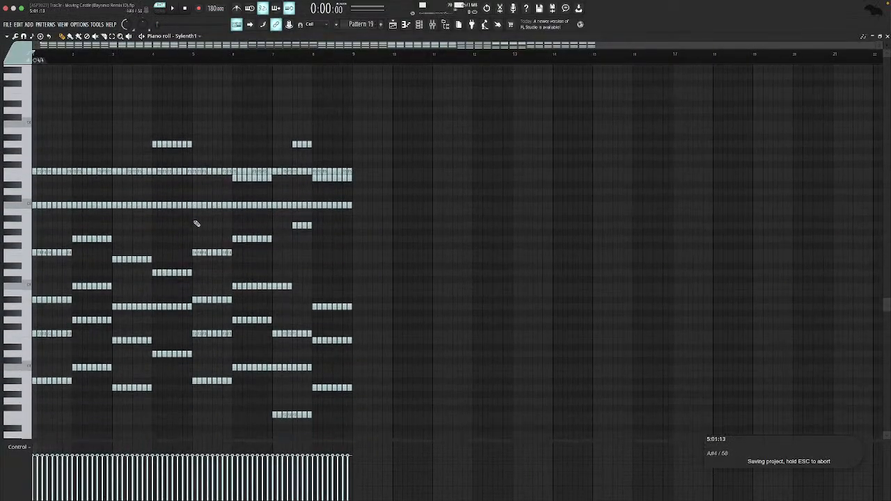
scroll(195, 225, "up", 5)
Open the channel rack and solo Pattern 19's upper Sylenth1 layer and Sylenth1 #2 in turn, playing each one.
left_click(419, 25)
scroll(275, 209, "down", 5)
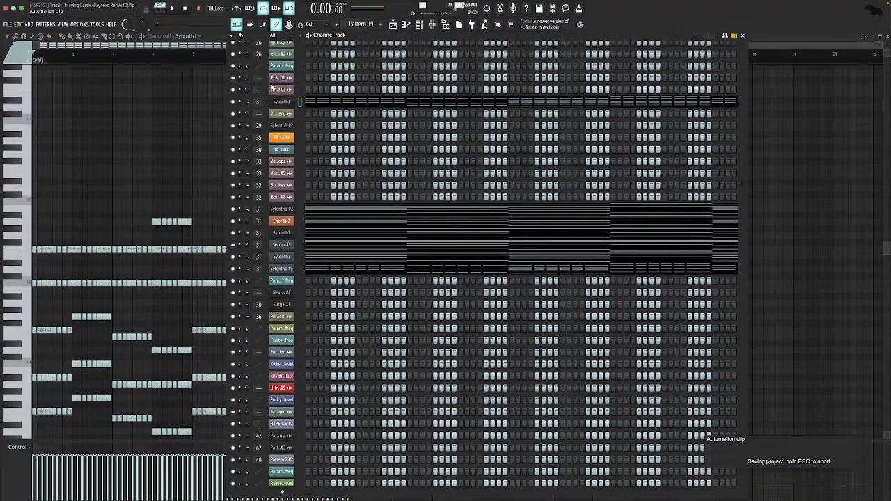
left_click(283, 102)
key("Escape")
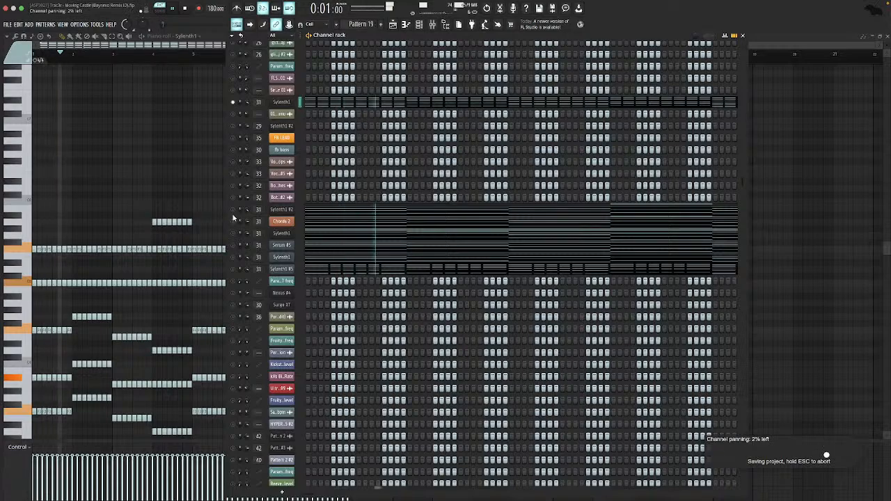
left_click(293, 209)
key("Escape")
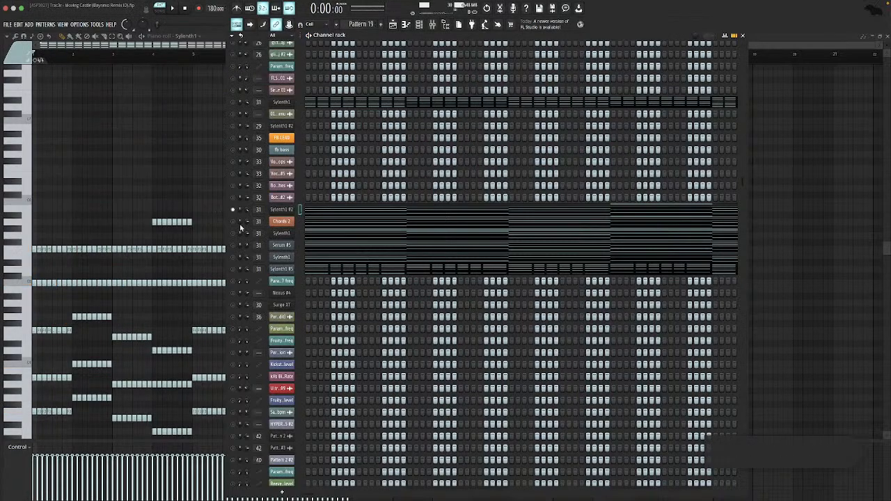
key("space")
Play the Chords 2 layer and the Sylenth1 layer below it in solo, viewing each instrument's settings.
left_click(281, 221)
key("Escape")
key("space")
left_click(284, 223)
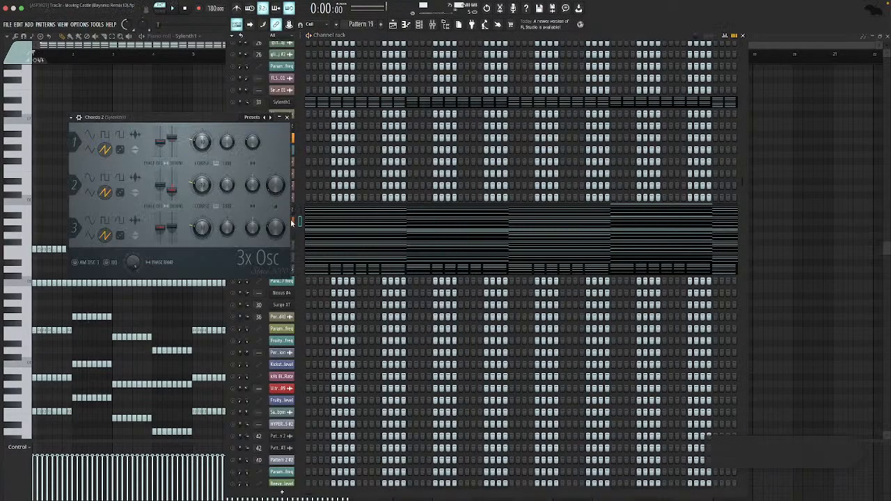
key("Escape")
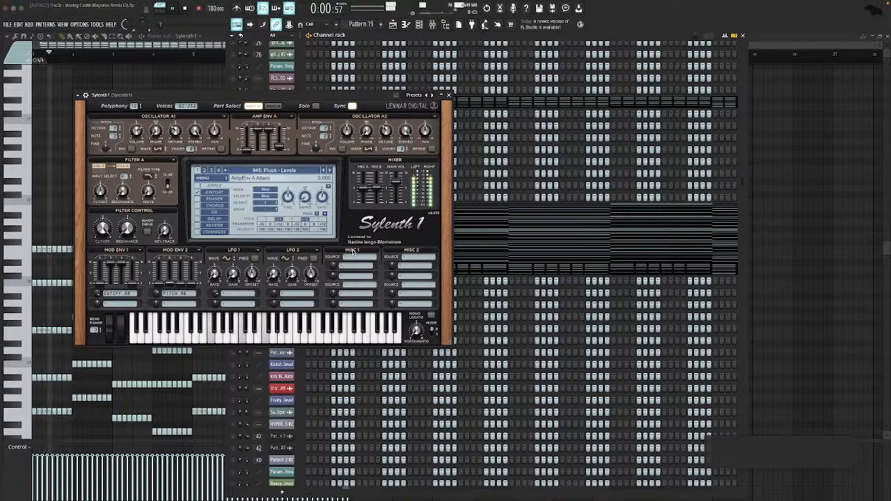
key("Escape")
key("space")
Solo the Serum #5 layer, view its SY Hypersaw Layered preset and play it.
left_click(287, 248)
key("space")
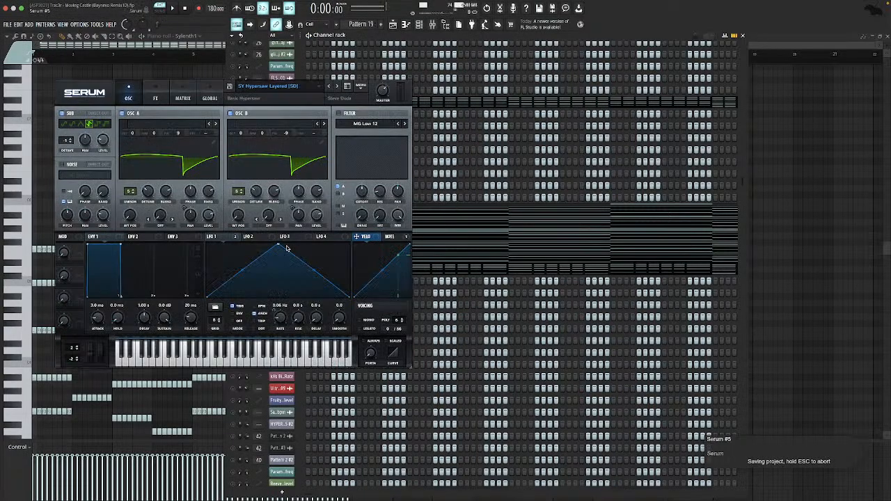
key("Escape")
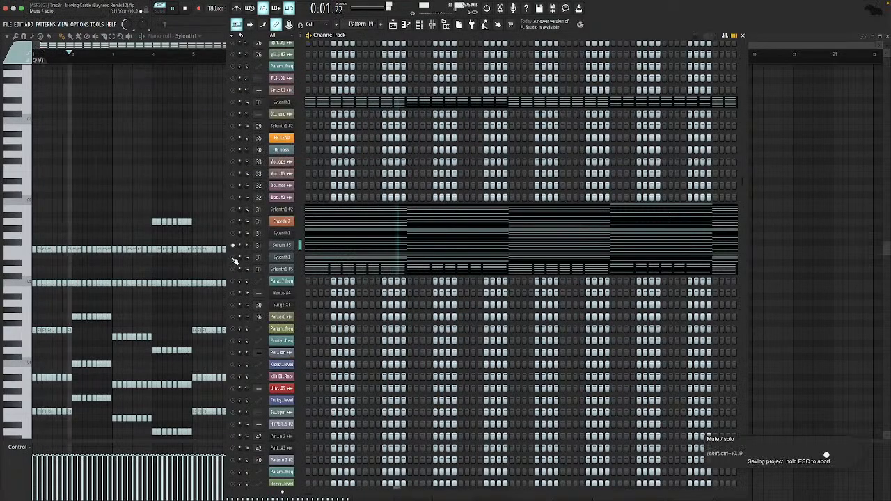
Solo the Sylenth1 layer below Serum #5, view its lead preset and play it.
left_click(285, 256)
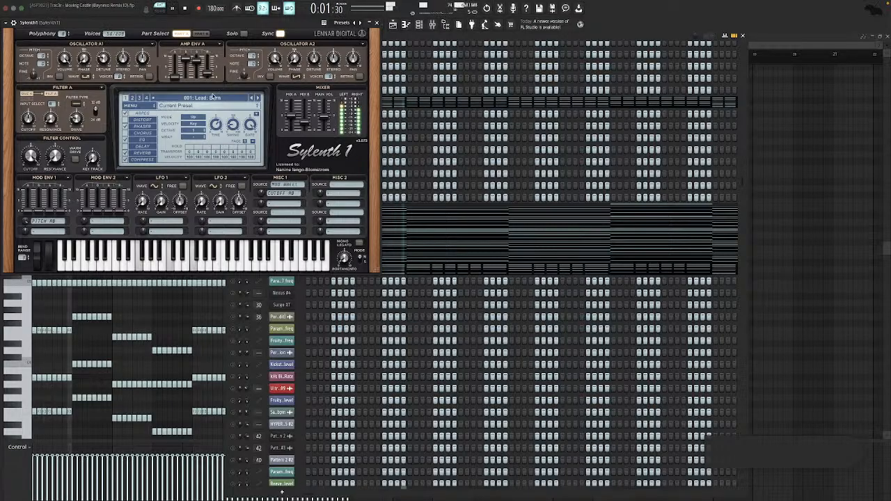
left_click(202, 98)
key("Escape")
key("Escape")
key("space")
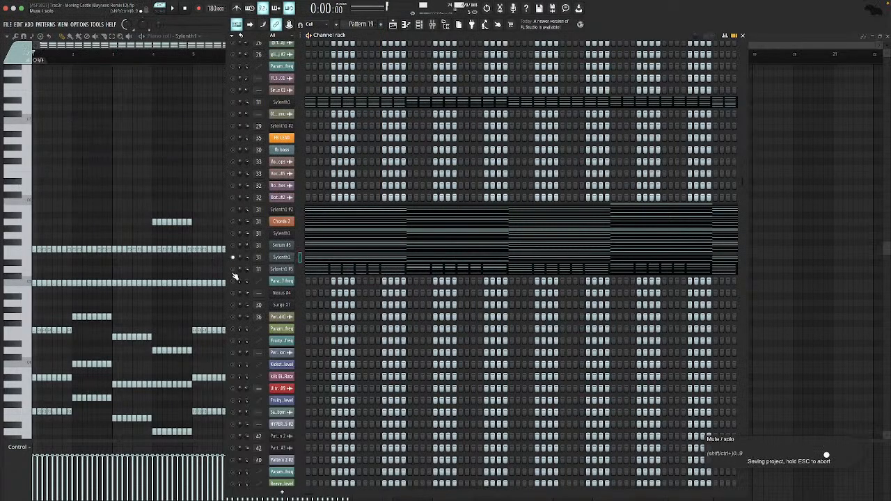
Solo and play the Sylenth1 #5 layer, then look through the remaining channels of the rack.
left_click(282, 269)
key("space")
key("Escape")
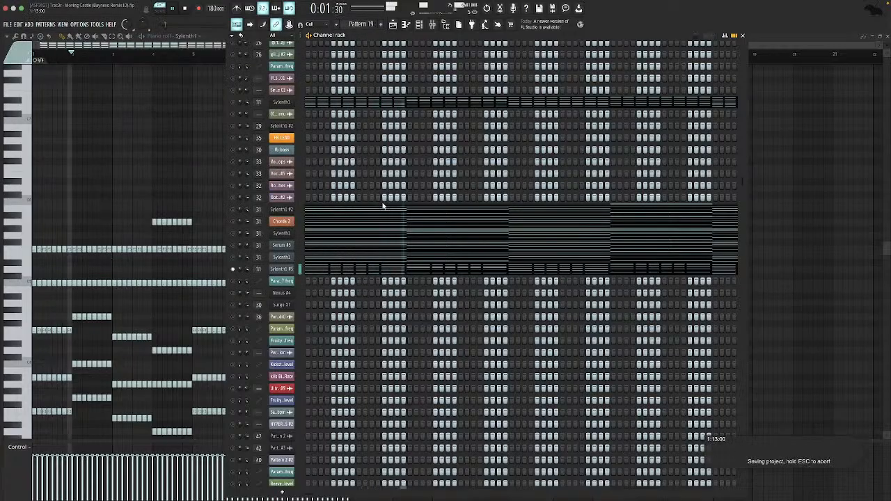
key("space")
scroll(383, 204, "down", 20)
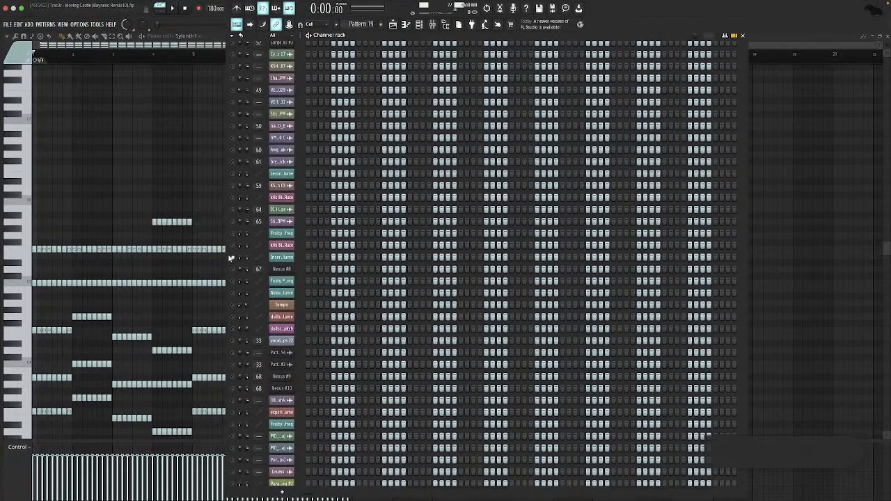
Play Pattern 19's chords in the piano roll, then return to the playlist arrangement.
key("F6")
key("space")
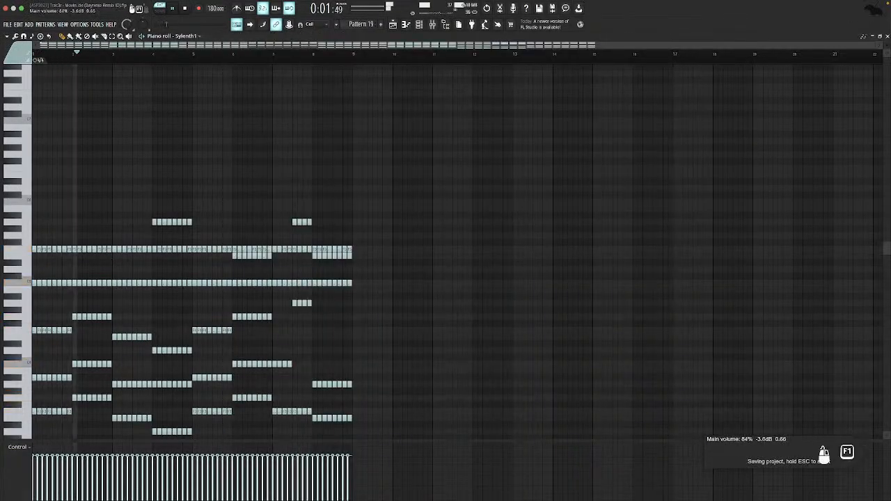
scroll(171, 147, "down", 2)
key("F7")
key("F6")
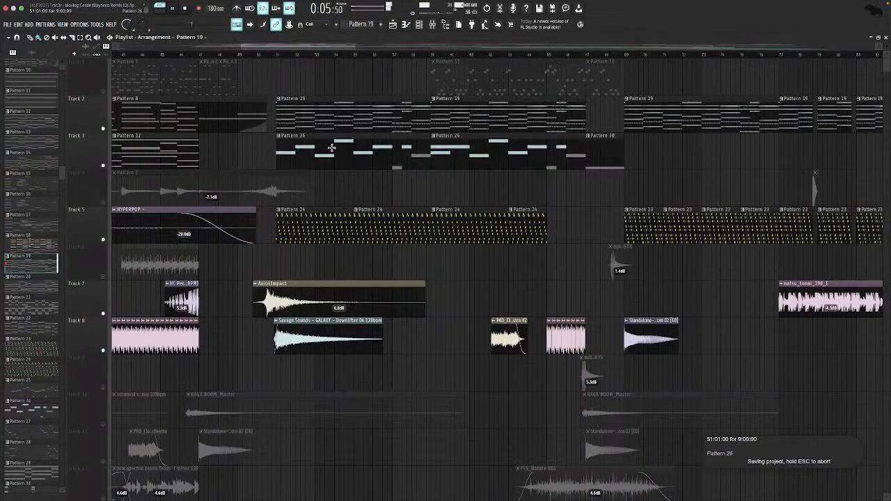
Open the Pattern 26 clip's fb bass notes in the piano roll, play them and show its channels.
double_click(291, 149)
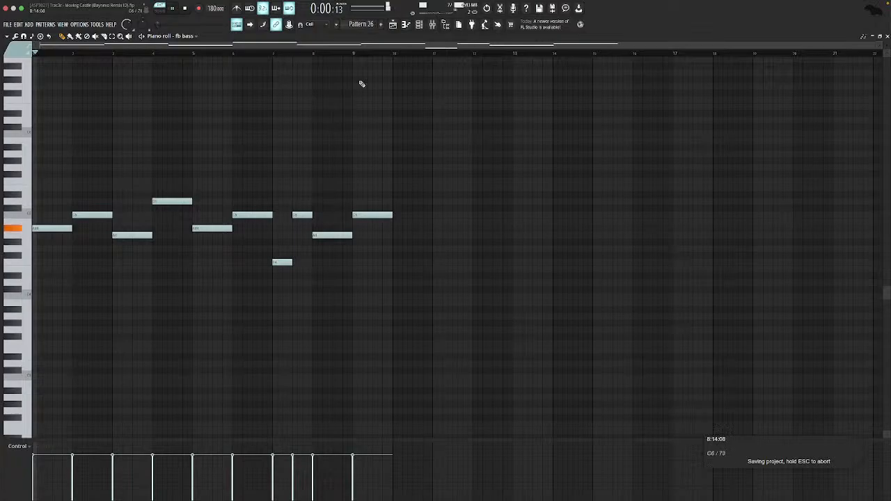
key("F6")
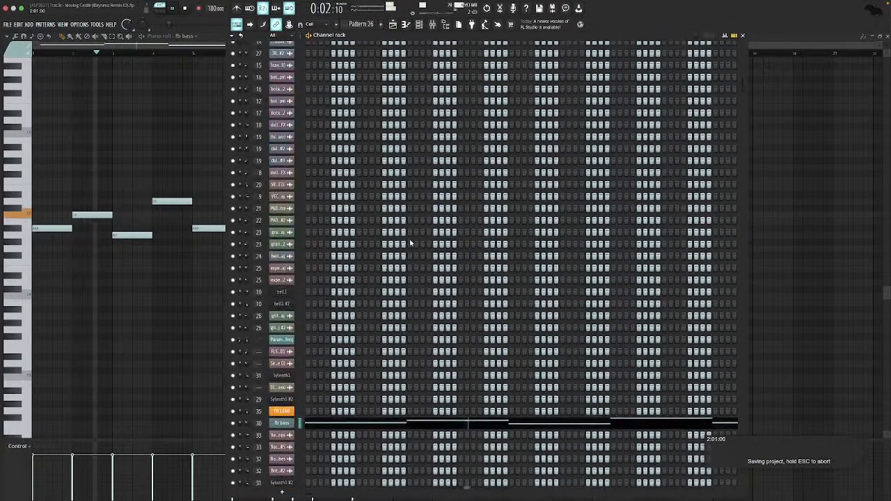
key("space")
View the fb bass layer's GMS settings and locate the second bass layer in the channel rack.
scroll(410, 242, "down", 5)
left_click(292, 355)
scroll(543, 254, "down", 1)
scroll(544, 253, "down", 3)
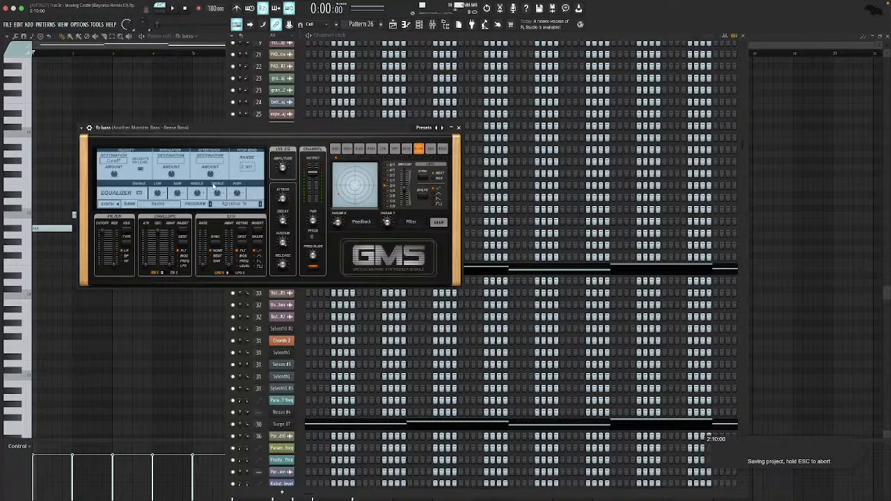
key("Escape")
View the Surge XT bass layer's Lucy Louise patch and play it, moving the plugin window clear of the notes.
left_click(282, 424)
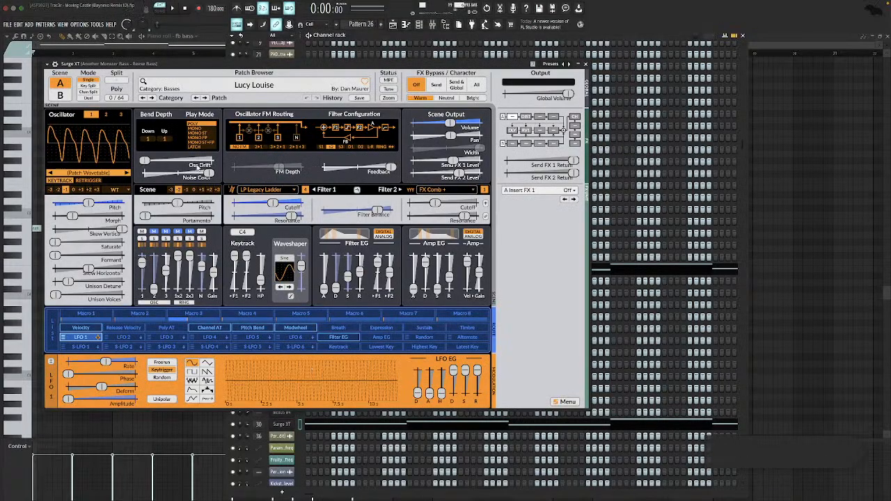
key("Escape")
left_click(282, 424)
left_click(270, 91)
left_click(258, 84)
left_click_drag(236, 63, 438, 79)
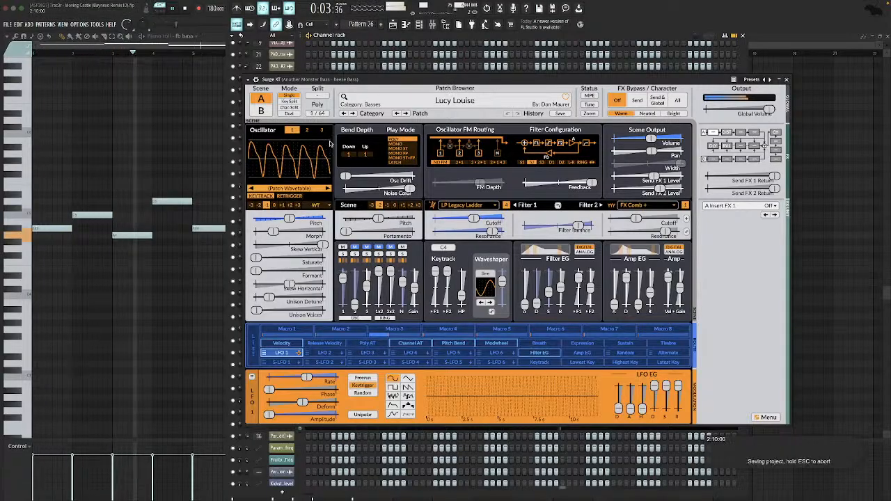
left_click(787, 79)
Play the Pattern 26 bass layers while looking through the rack, then check the neighbouring Pattern 27.
key("space")
scroll(317, 262, "down", 10)
key("space")
scroll(317, 262, "up", 5)
key("space")
key("F6")
scroll(362, 25, "down", 1)
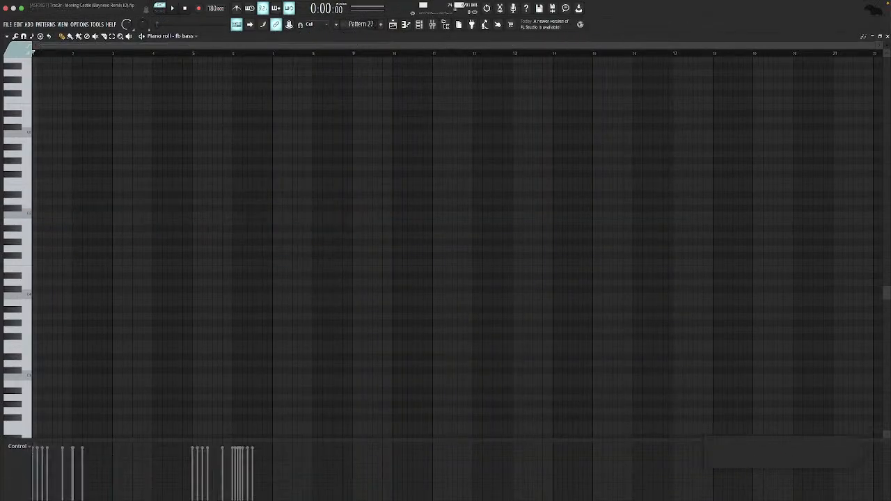
key("F6")
key("F6")
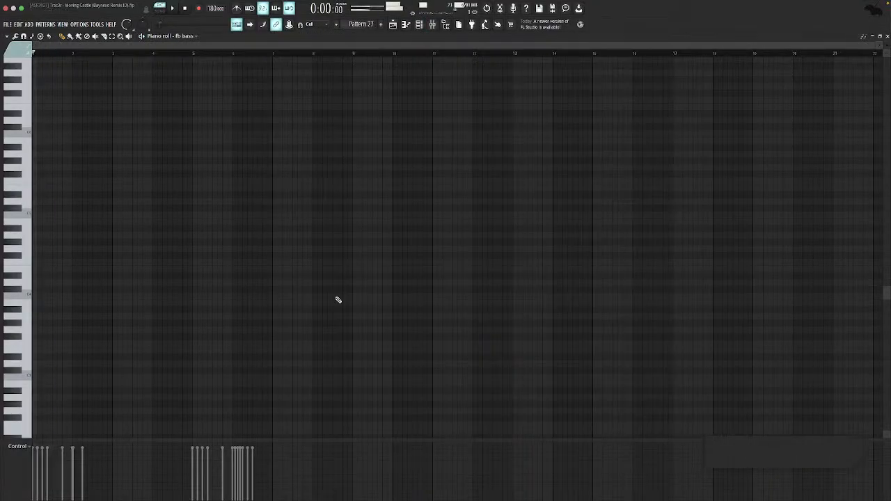
Open the Pattern 24 arpeggio from the playlist, play its notes and find its layers in the channel rack.
key("F5")
double_click(304, 229)
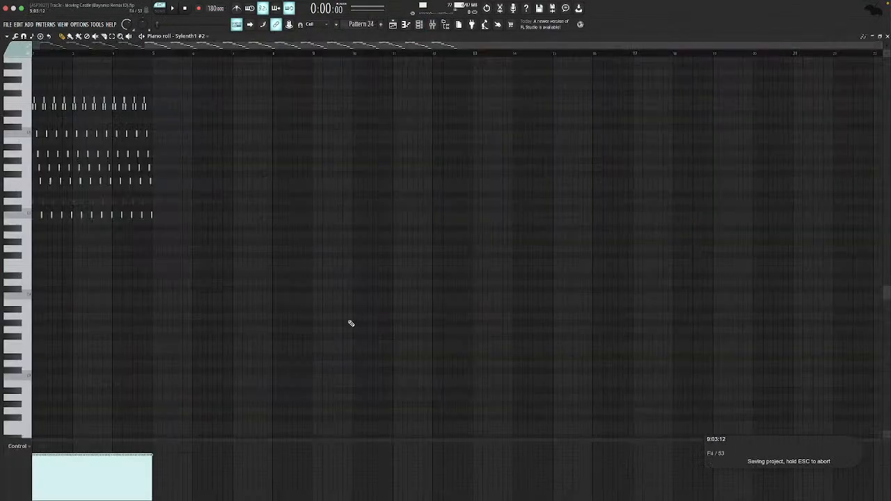
scroll(315, 215, "up", 8)
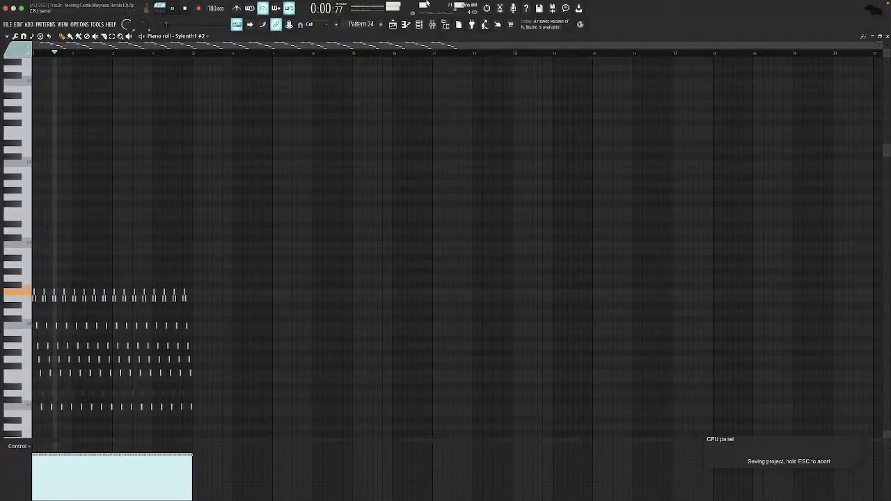
left_click(419, 24)
scroll(239, 177, "down", 3)
scroll(410, 115, "up", 15)
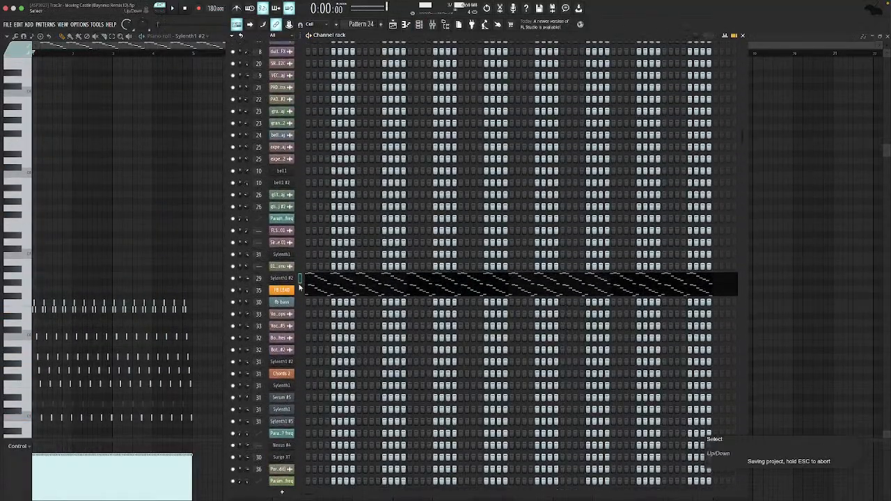
Solo the Sylenth1 #2 arpeggio layer, view its Pluck - Dancing In My Head 2 preset and play it.
scroll(336, 267, "down", 5)
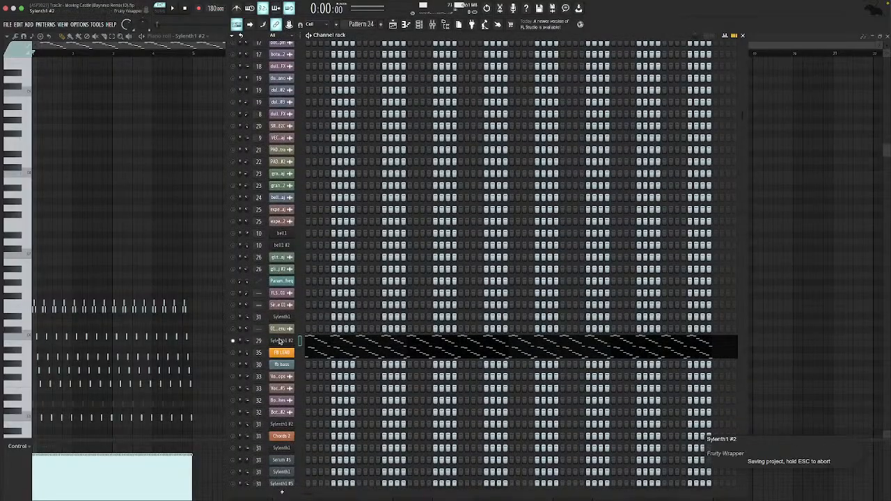
left_click(281, 341)
left_click(234, 138)
left_click(235, 138)
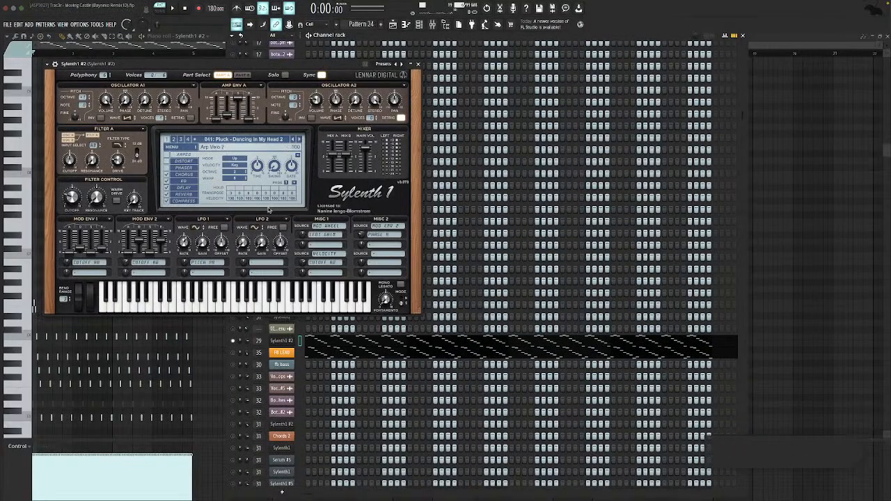
left_click(281, 341)
key("space")
Solo the FB LEAD layer, view its Sytrus settings and play it, then unsolo it.
left_click(281, 353)
key("space")
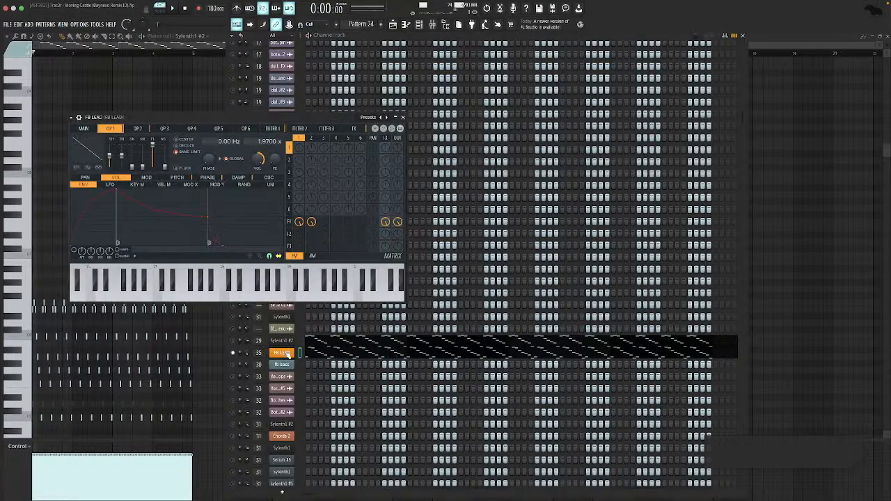
left_click_drag(169, 114, 276, 112)
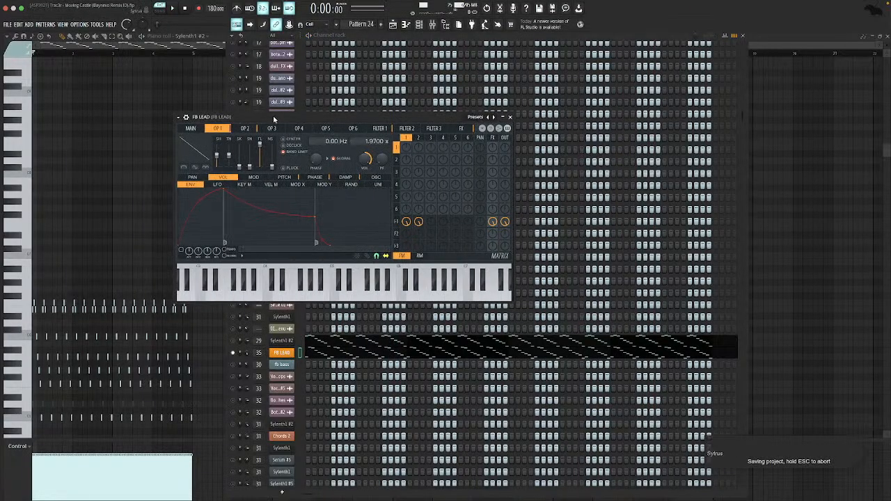
key("Escape")
key("space")
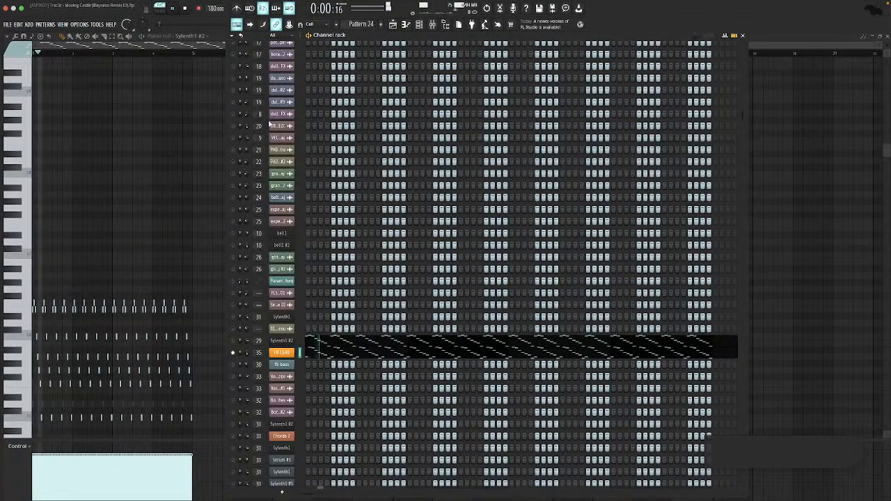
right_click(233, 353)
key("space")
Reopen the FB LEAD Sytrus instrument and look through its preset list without choosing another preset.
left_click(287, 353)
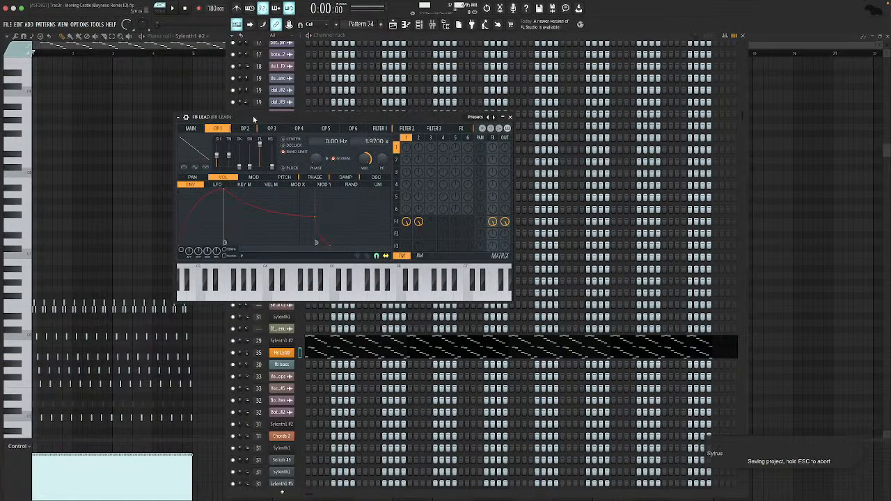
left_click_drag(249, 116, 226, 116)
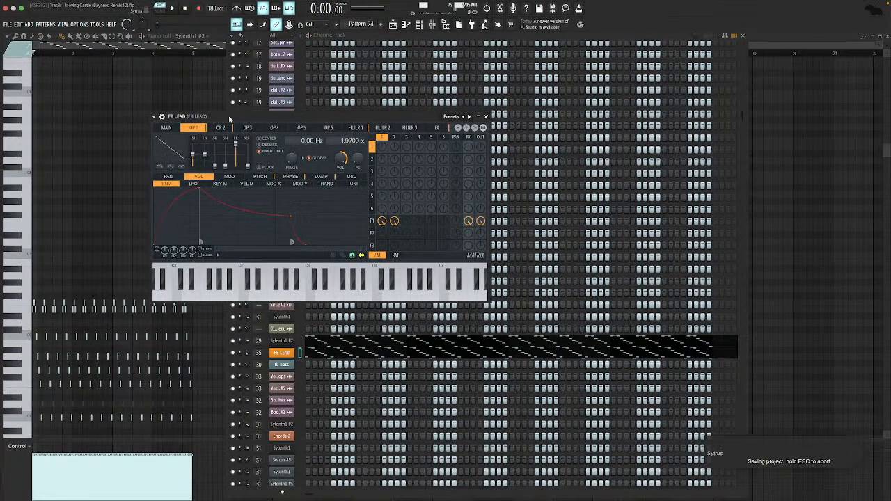
left_click(451, 117)
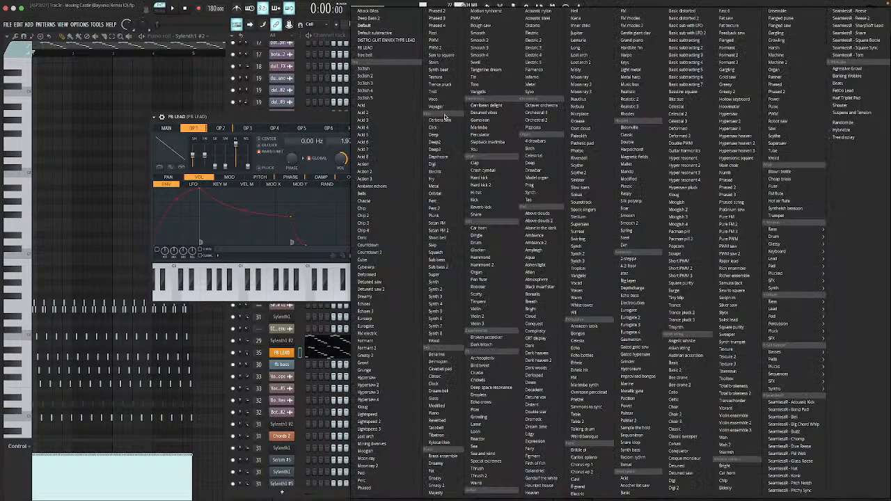
left_click(265, 119)
left_click_drag(291, 116, 411, 136)
Close the instrument and play Pattern 24 with both arpeggio layers together.
key("super+s")
scroll(369, 82, "down", 15)
left_click(369, 80)
key("space")
key("F6")
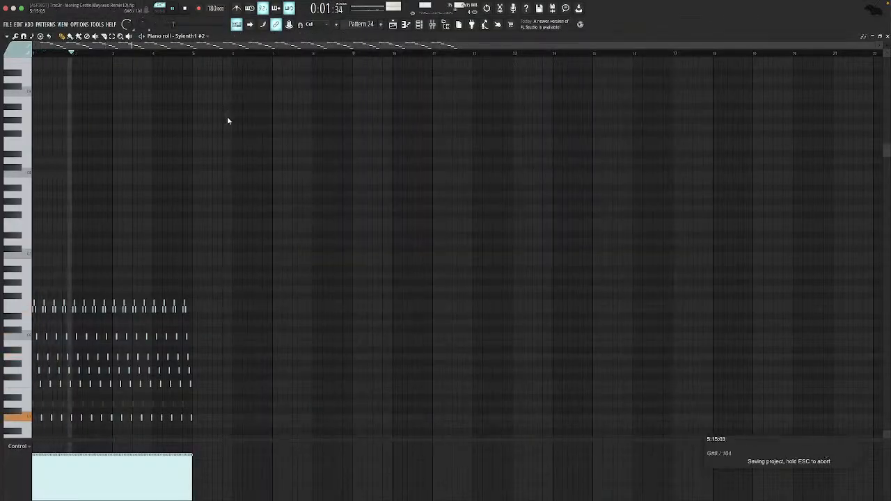
Set the playlist position to bar 51 and view the Nurture Synth Loop 010 Bass Guitar clip's settings on Track 16.
key("F5")
left_click(281, 56)
scroll(323, 192, "down", 10)
scroll(323, 192, "up", 1)
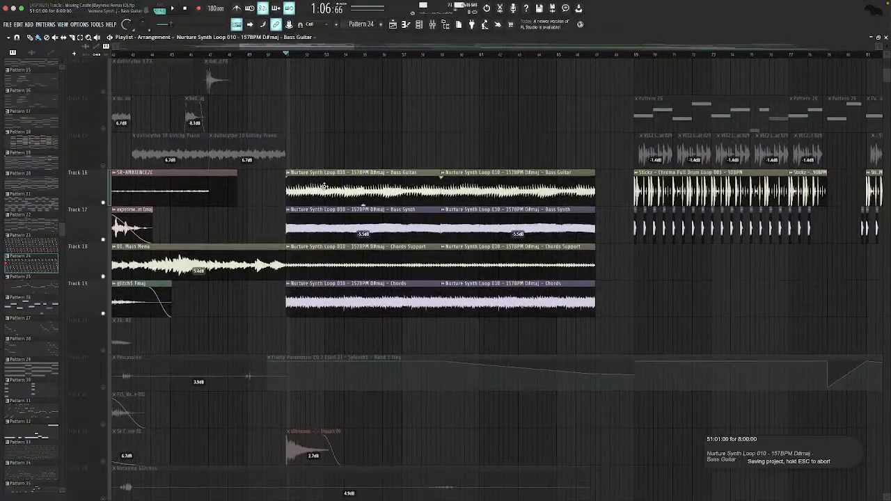
double_click(323, 183)
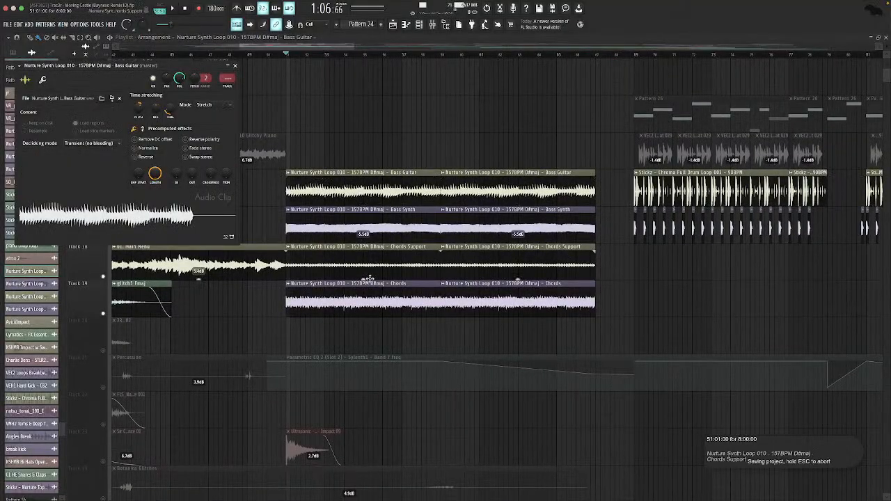
key("Escape")
Enable automation Tracks 21 and 26, then all the remaining playlist tracks, and play the full drop.
scroll(350, 322, "down", 7)
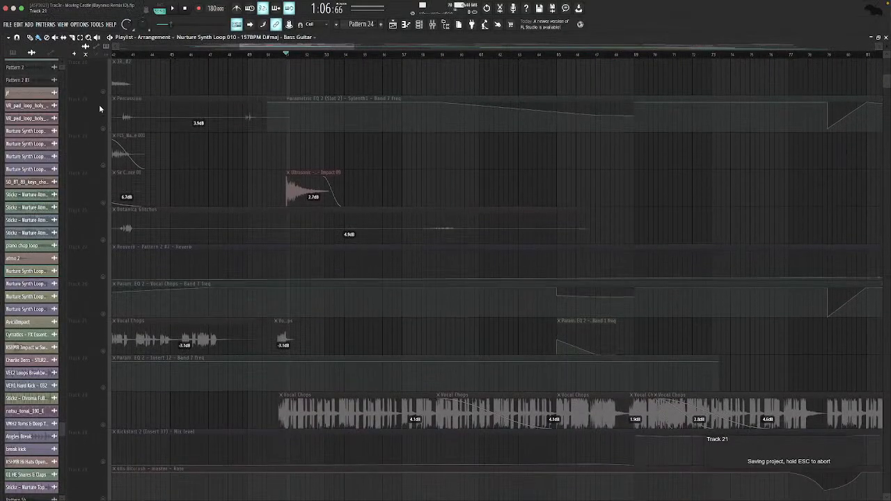
left_click(104, 128)
left_click(103, 314)
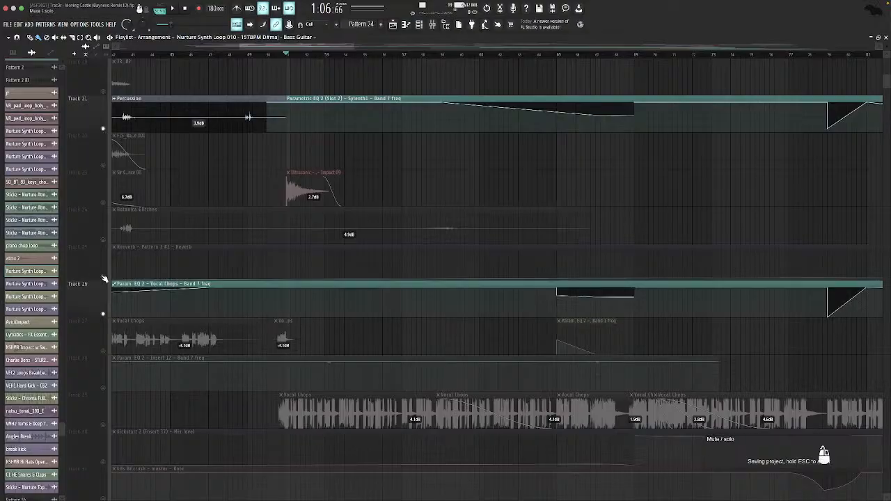
right_click(104, 278)
right_click(103, 278)
scroll(469, 183, "up", 18)
scroll(468, 181, "up", 1)
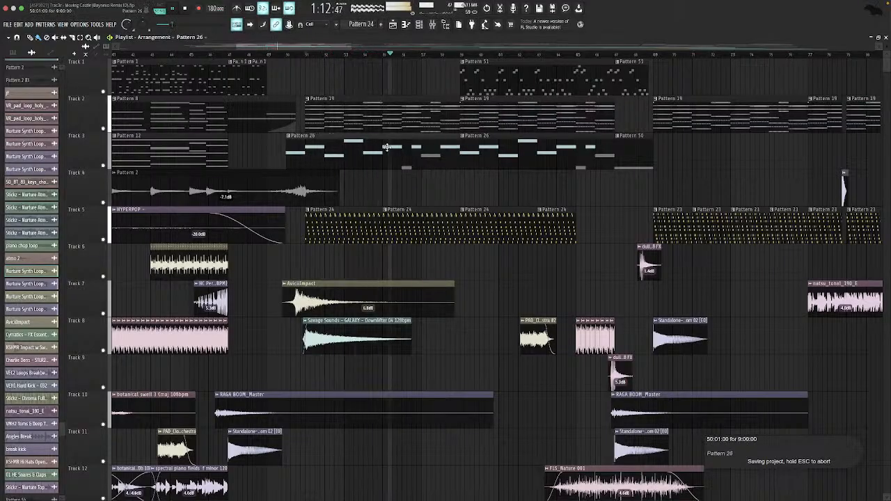
left_click(411, 159)
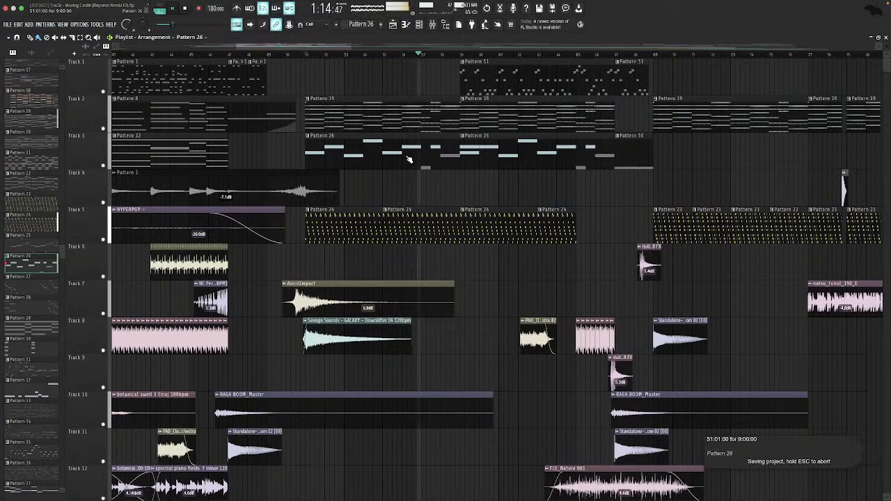
left_click_drag(411, 159, 452, 200)
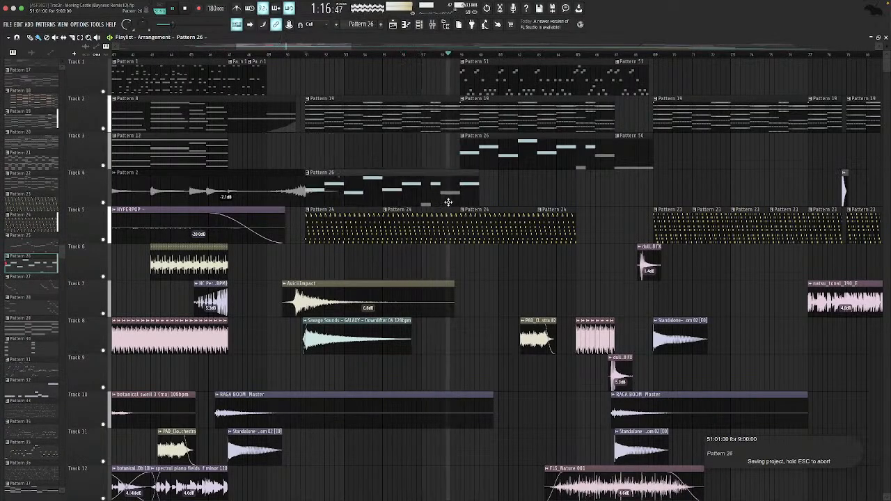
left_click_drag(483, 172, 449, 151)
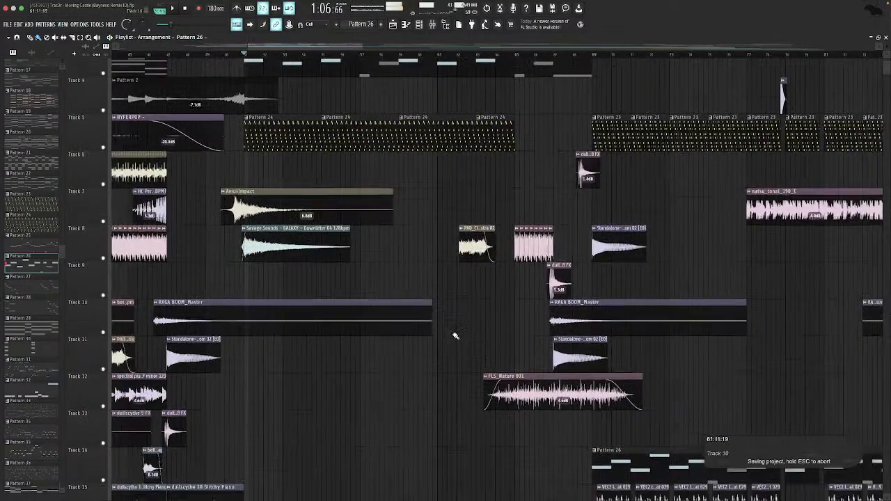
Look over the drop's remaining synth loops, effects, vocal chops and automation clips down to Track 36.
scroll(454, 335, "down", 5)
scroll(454, 336, "right", 3)
scroll(449, 337, "up", 7)
scroll(415, 459, "down", 8)
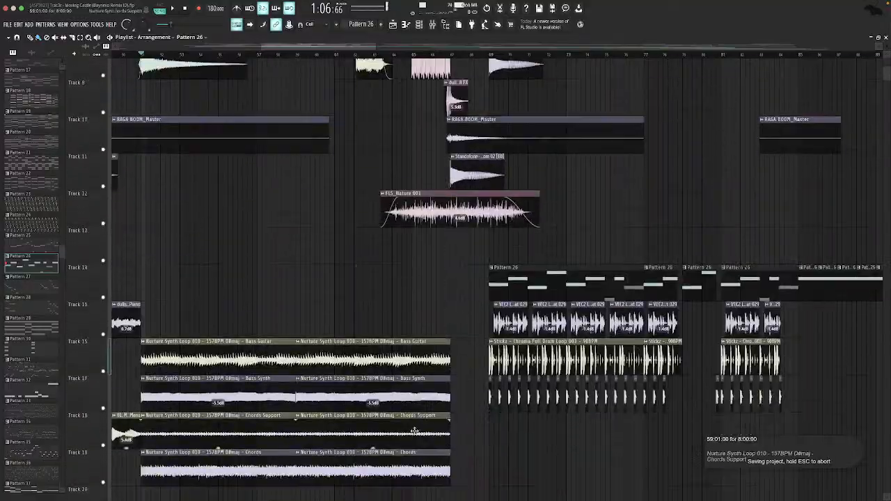
scroll(417, 439, "up", 4)
scroll(416, 433, "down", 4)
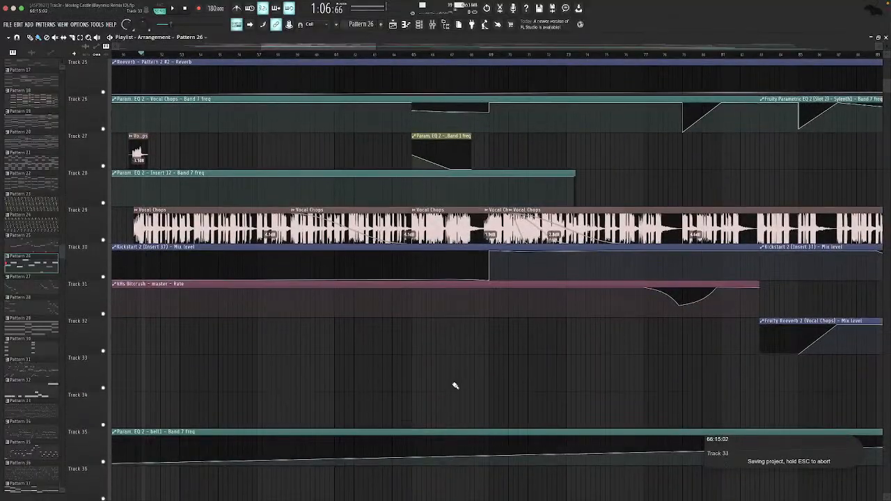
scroll(380, 80, "up", 3)
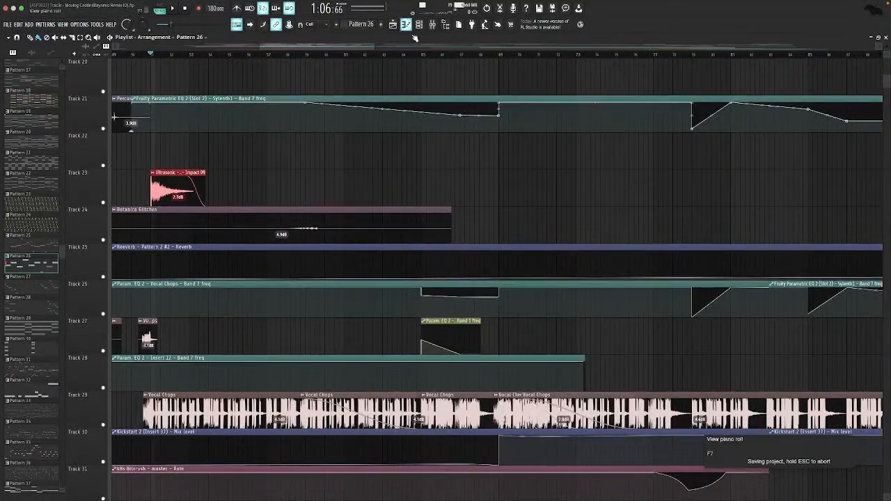
View the Param. EQ 2 - master - Band 1 freq automation on Track 27 and play that section.
double_click(473, 321)
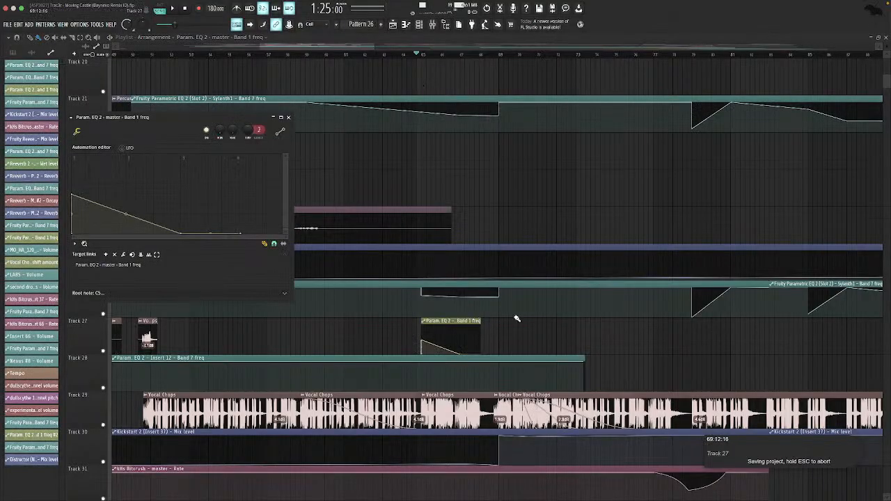
key("Escape")
key("space")
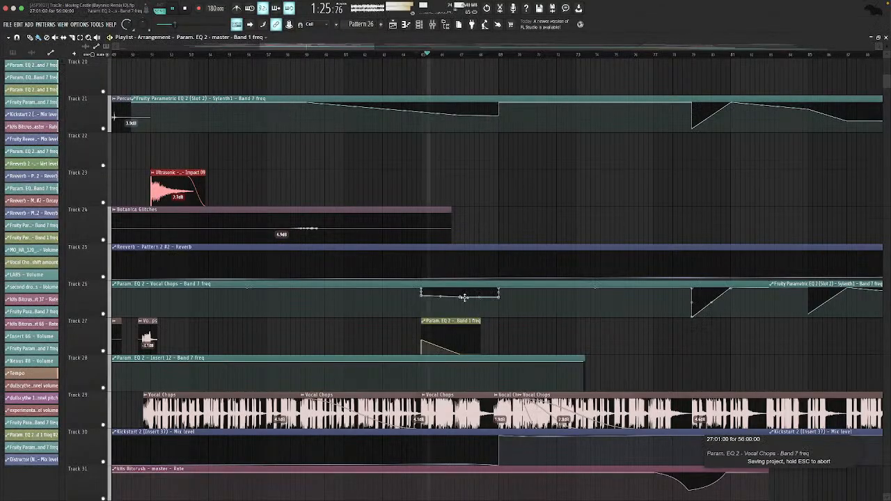
key("space")
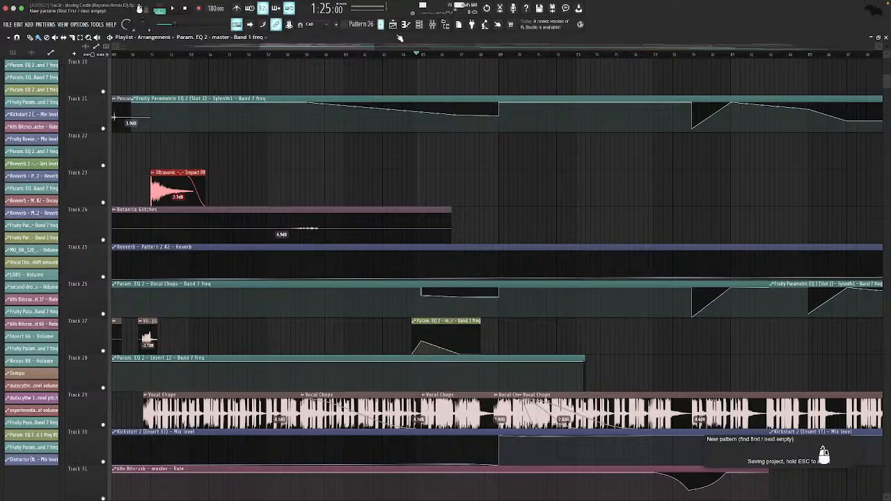
Play the section around the Track 27 automation briefly and open Pattern 51 from Track 1 in the piano roll.
key("space")
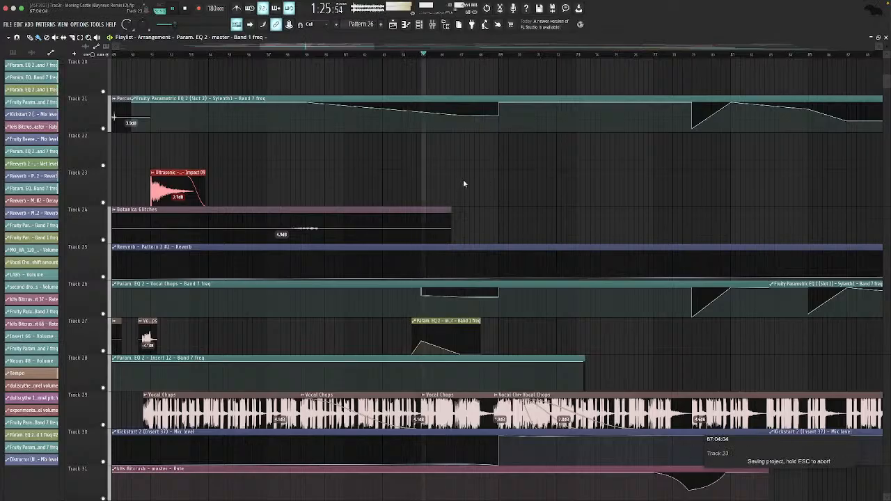
key("space")
scroll(463, 178, "up", 10)
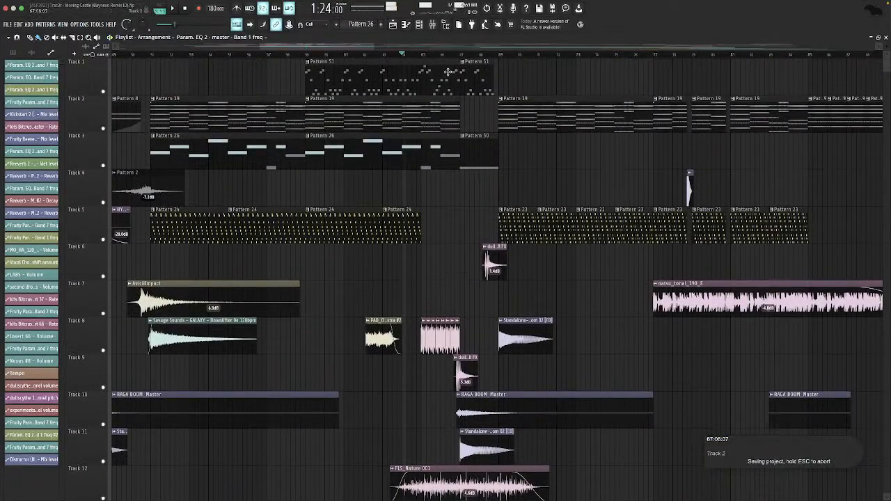
double_click(424, 77)
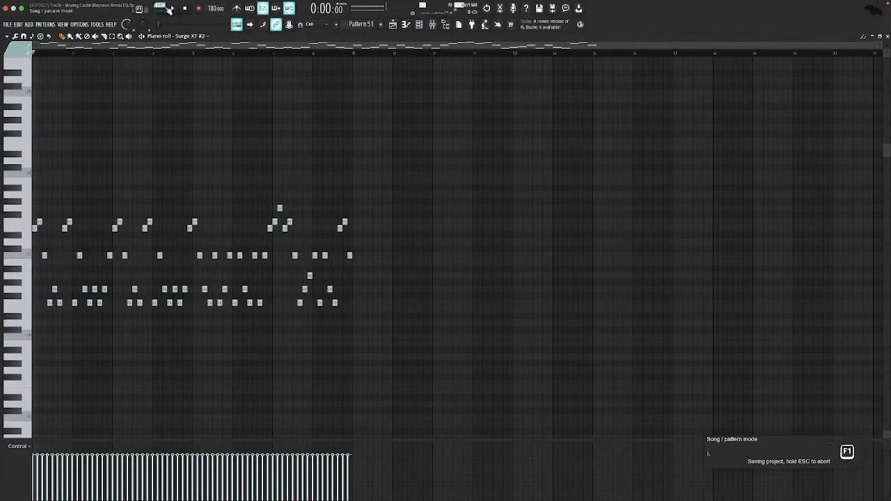
Find the Surge XT #2 channel in the channel rack and view its synth settings.
left_click(419, 24)
scroll(355, 315, "down", 10)
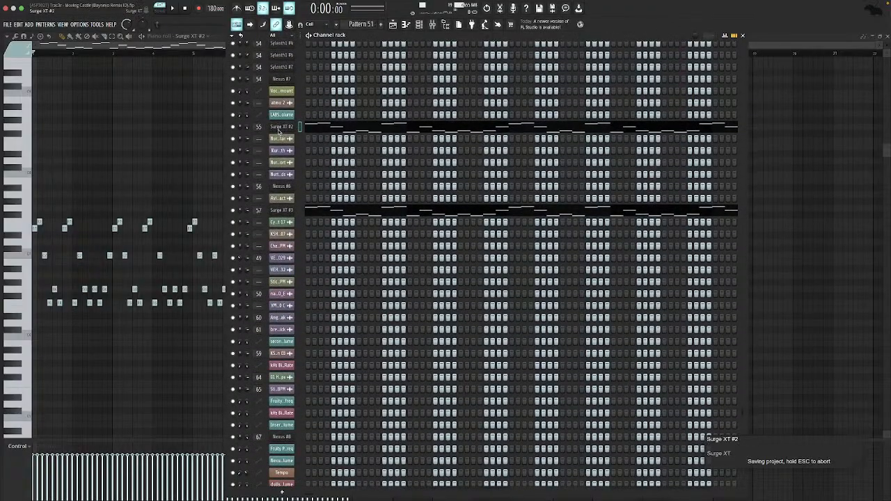
left_click(279, 131)
key("Escape")
key("Escape")
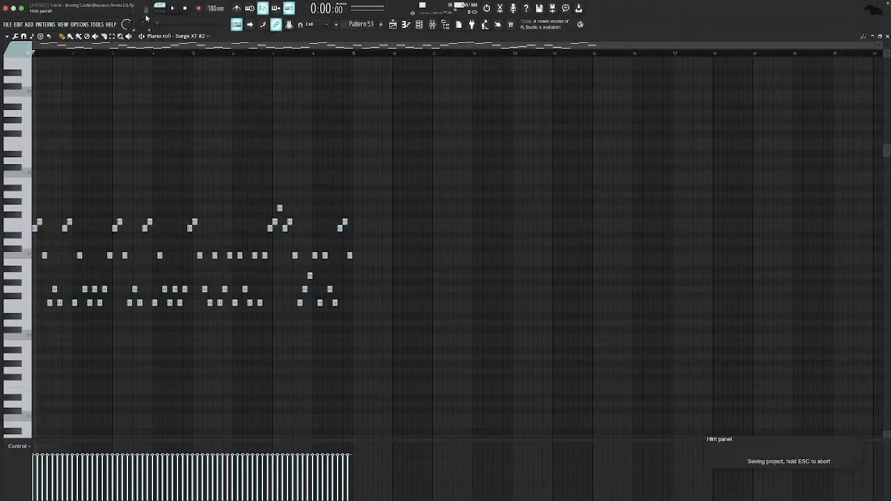
Play Pattern 51's Surge XT arpeggio on its own.
key("space")
key("ctrl+s")
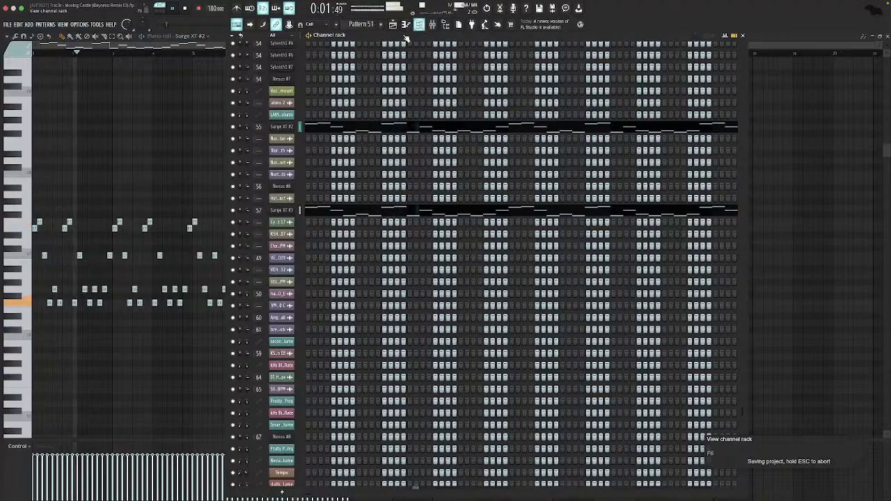
key("space")
Switch to OBS to check the running stream, and return to the FL Studio project.
key("ctrl+Left")
key("ctrl+Right")
key("ctrl+Right")
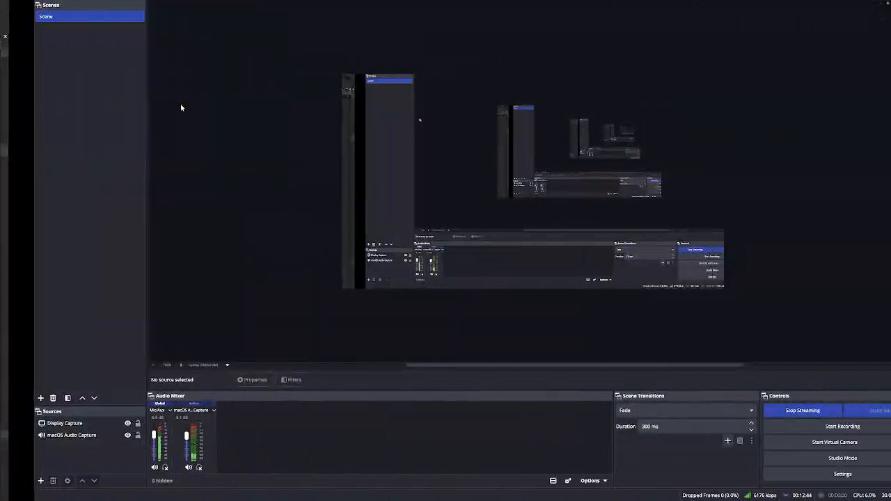
key("ctrl+Right")
key("ctrl+Left")
key("ctrl+Left")
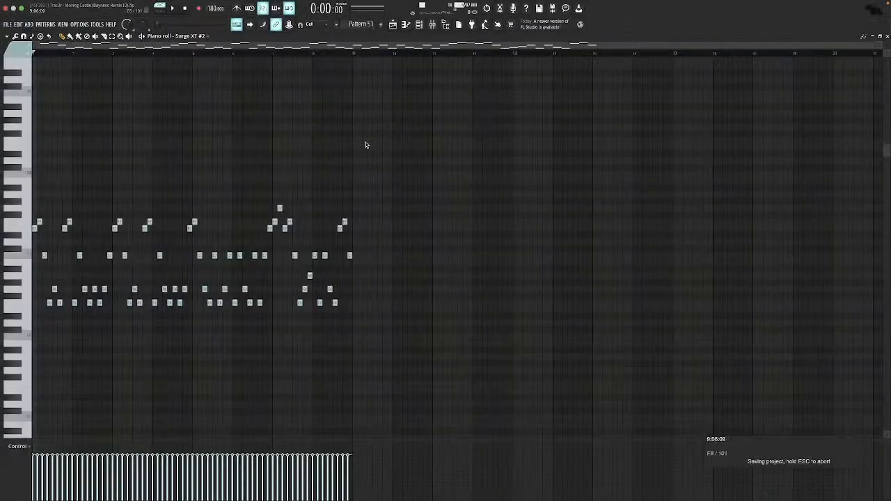
View the synth settings of the Surge XT #2 and Surge XT #3 channels, including the latter's Butter patch.
key("Escape")
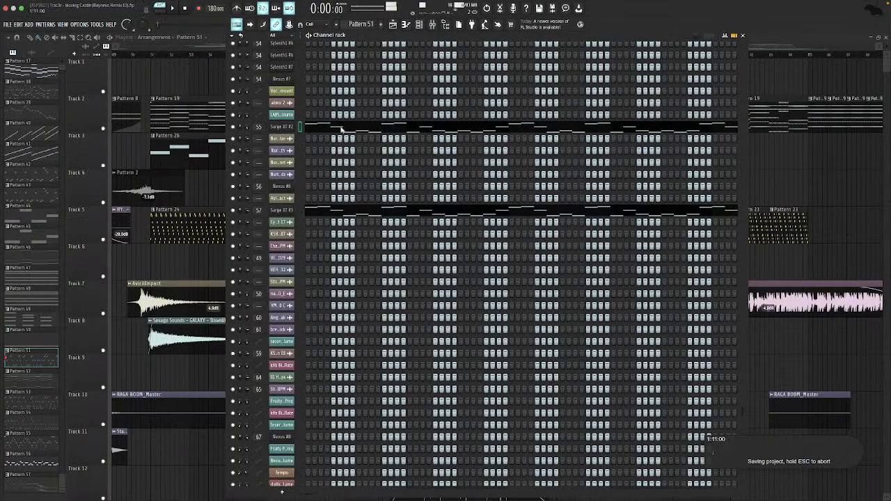
left_click(280, 127)
key("Escape")
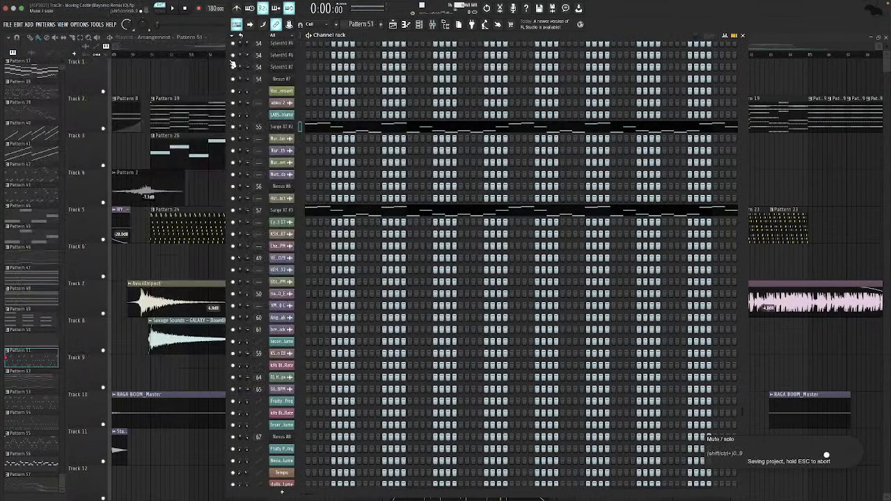
left_click(282, 211)
key("Escape")
left_click(282, 212)
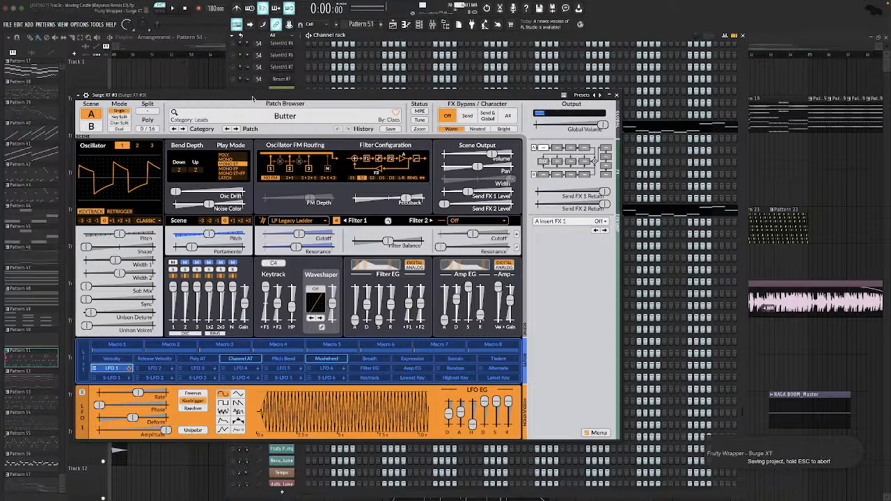
key("Escape")
key("Escape")
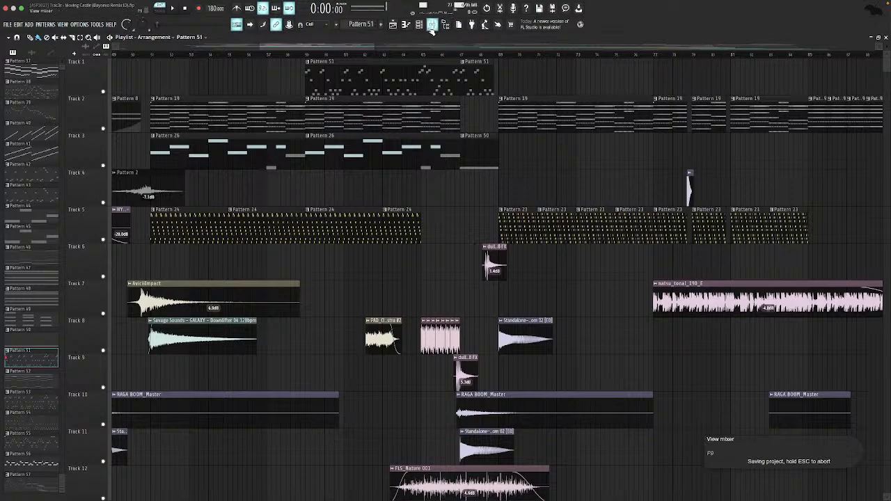
Look over the mixer tracks, starting from the Surge XT #3 insert.
left_click(432, 30)
left_click(421, 28)
left_click(433, 29)
left_click(433, 29)
left_click(433, 29)
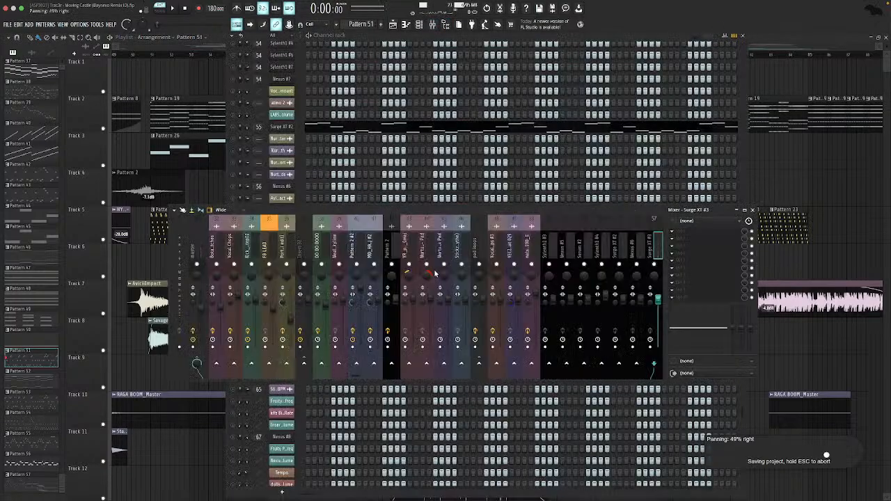
scroll(550, 246, "down", 5)
scroll(379, 240, "up", 10)
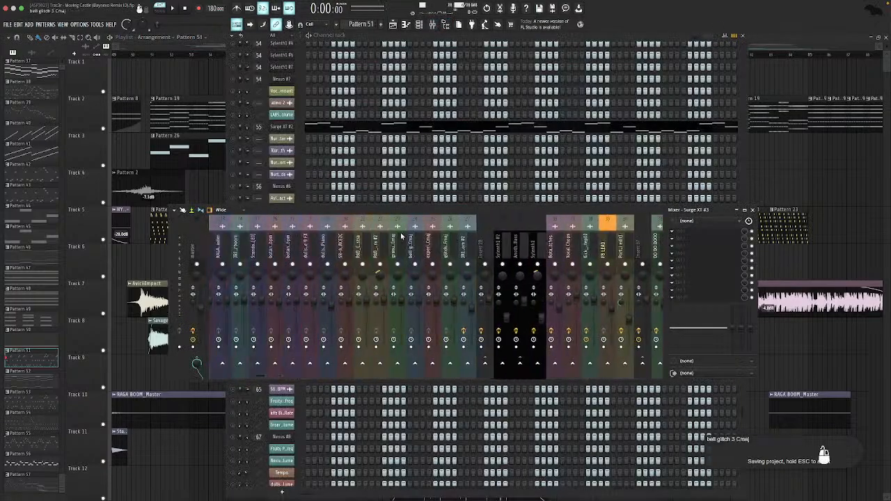
key("Escape")
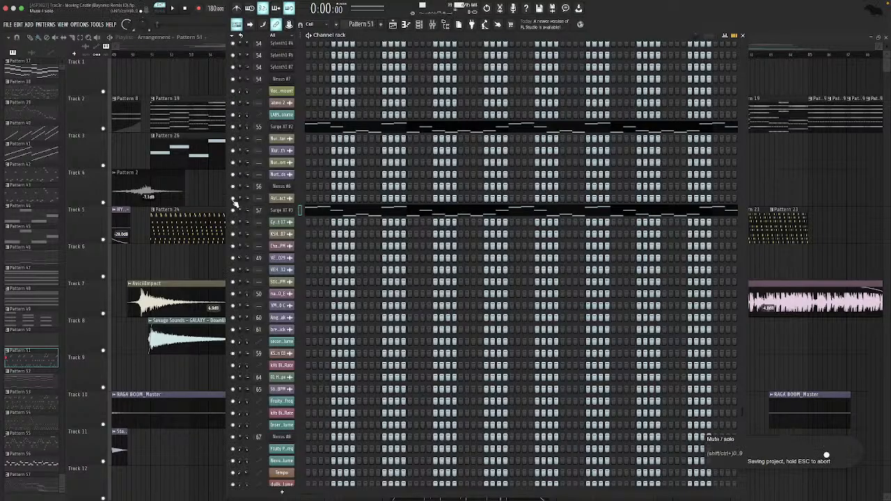
Select the Surge XT #2 track in the mixer to check its effect slots and routing.
left_click(433, 25)
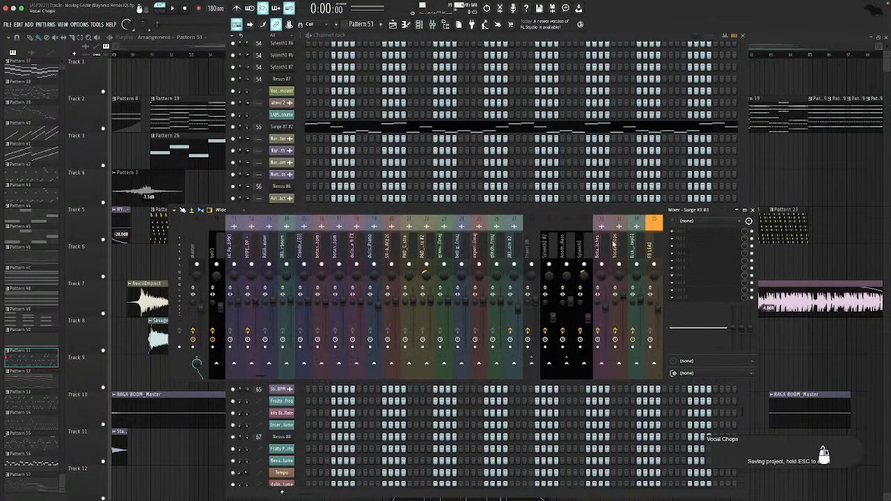
scroll(613, 244, "down", 10)
left_click(370, 252)
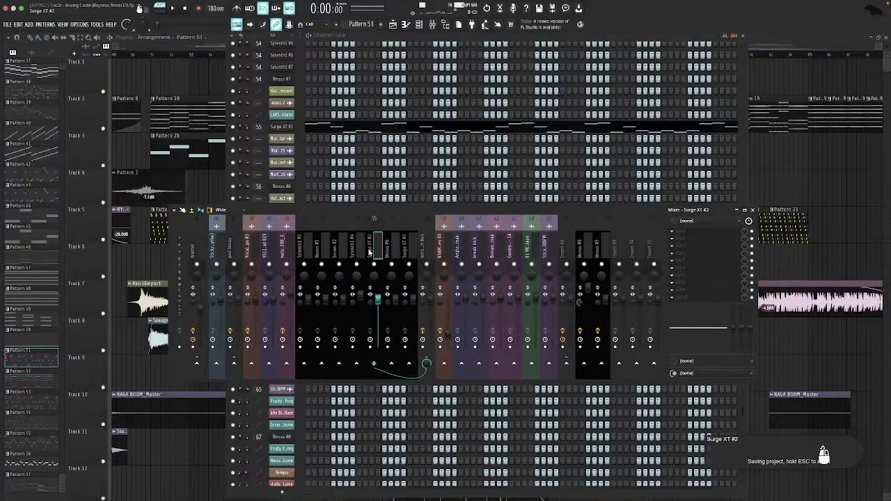
key("Escape")
key("Escape")
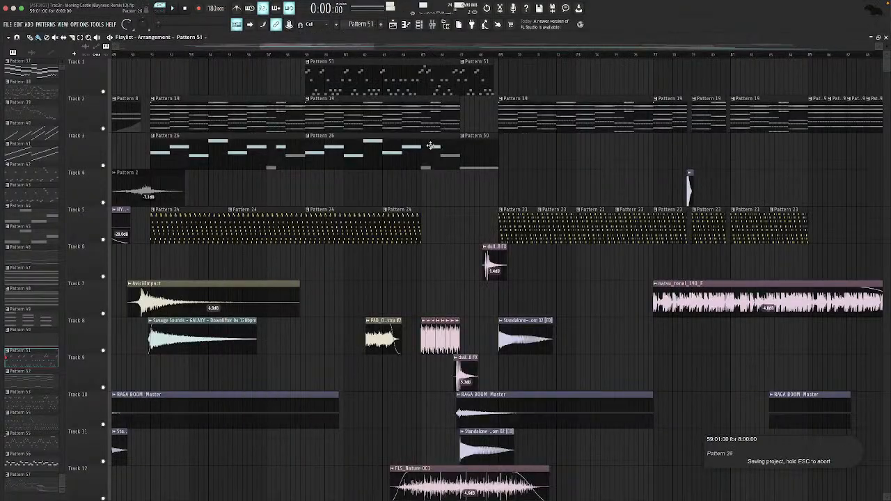
Look over the playlist's second half of the drop between bars 69 and 93.
scroll(493, 179, "right", 6)
scroll(496, 176, "down", 14)
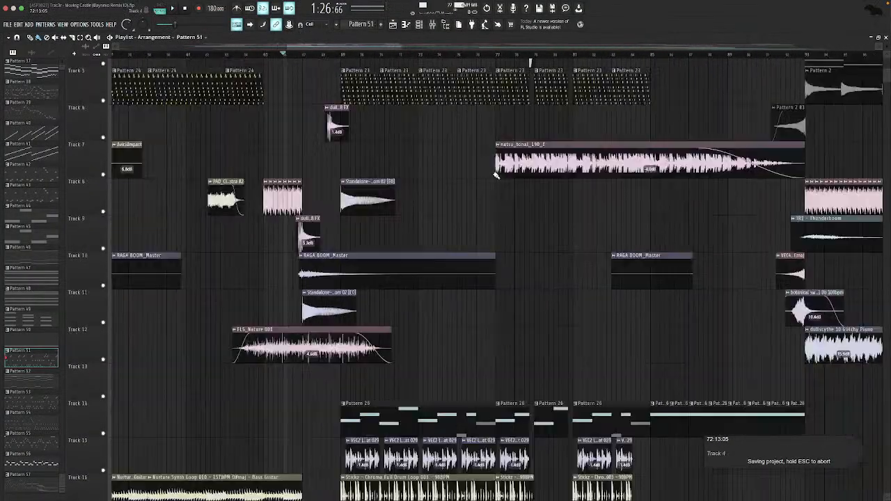
scroll(498, 179, "up", 6)
scroll(498, 181, "up", 8)
scroll(504, 175, "right", 5)
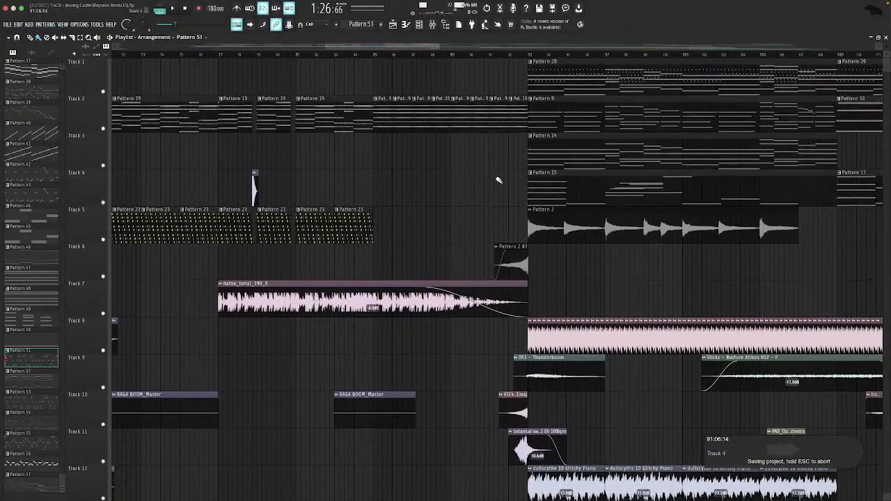
scroll(497, 181, "left", 4)
scroll(282, 112, "left", 6)
scroll(285, 114, "right", 5)
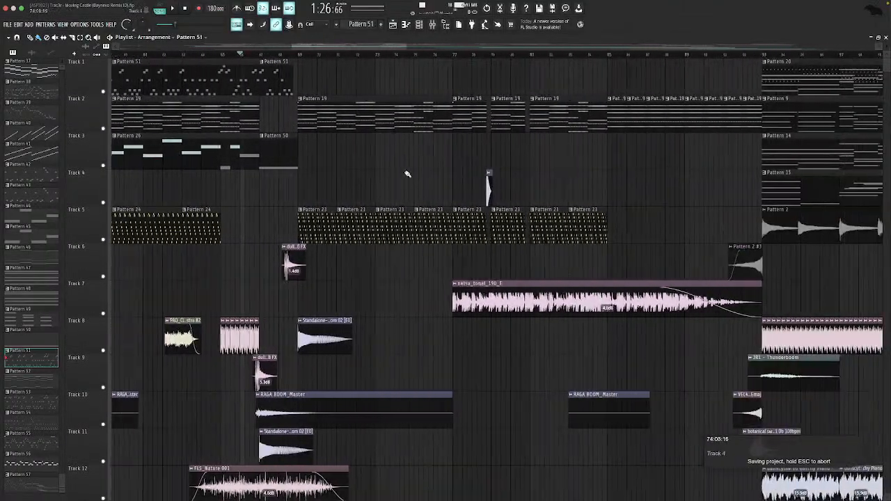
View the VMH2 Toms & Deep Tones 090 C clip's settings on Track 4 and play the drop's second half.
left_click(479, 195)
double_click(479, 195)
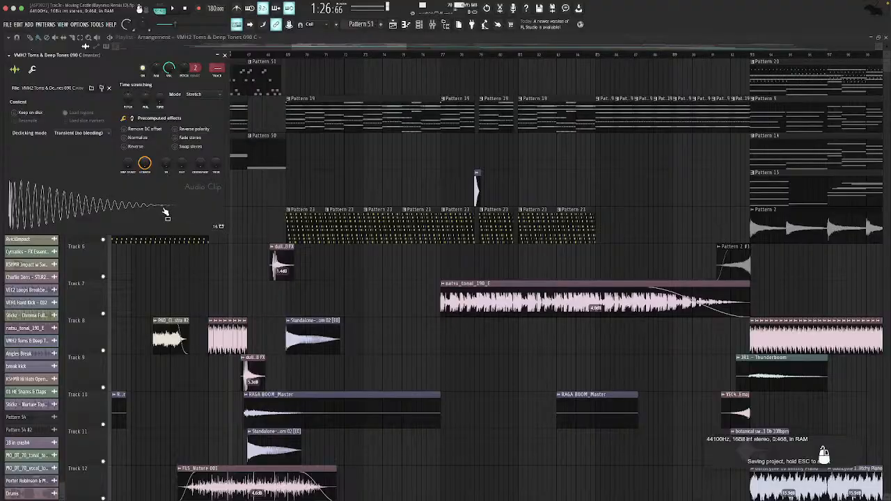
left_click(487, 167)
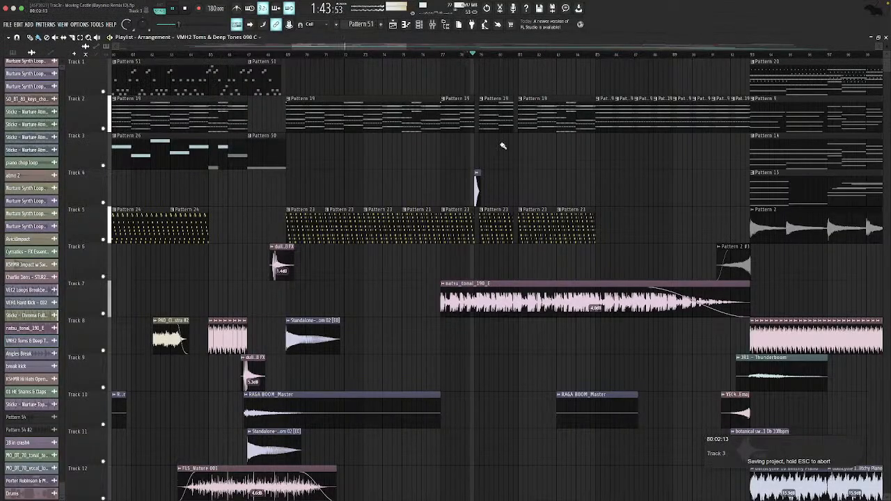
key("space")
key("space")
key("space")
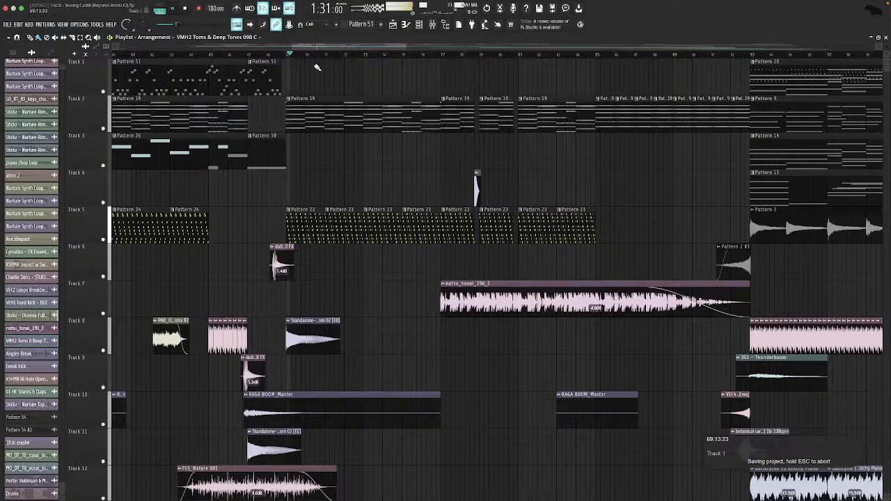
Solo Tracks 15 to 17 with the VEC2 breakbeat, Stickz Chroma drum loop and kick clips.
scroll(318, 213, "down", 10)
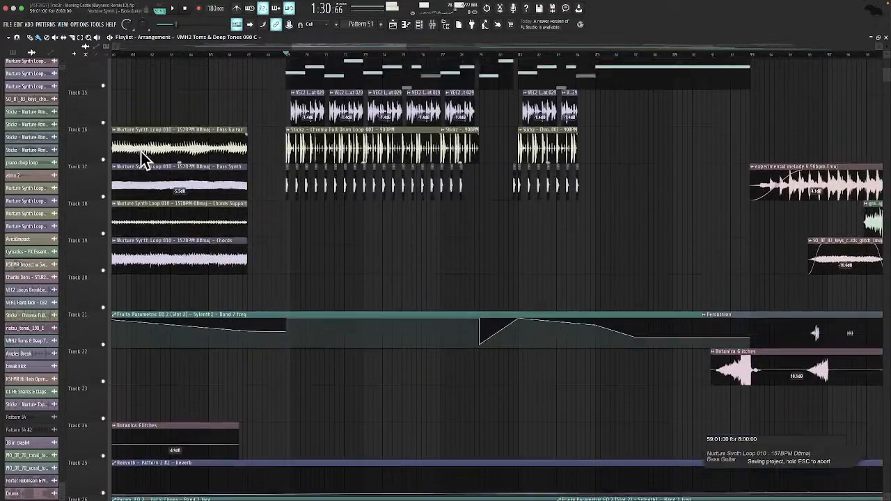
scroll(143, 153, "up", 2)
left_click_drag(104, 173, 90, 270)
right_click(104, 239)
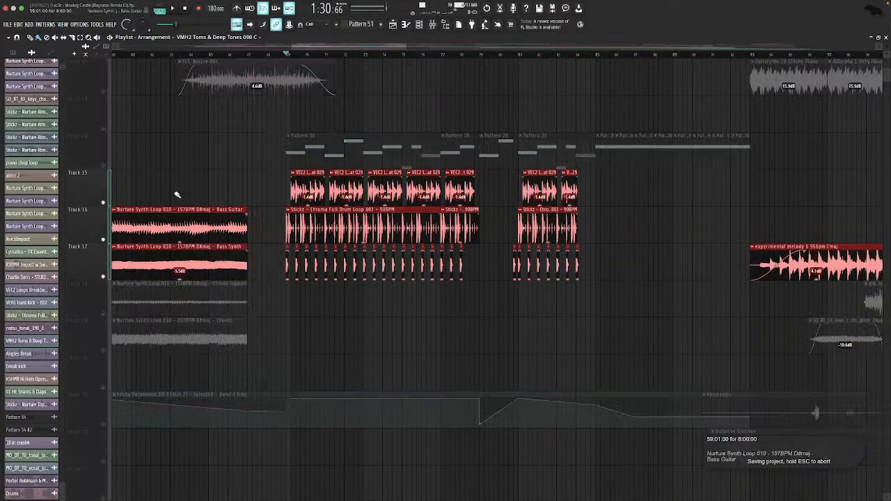
scroll(341, 126, "down", 12)
scroll(340, 125, "up", 10)
scroll(339, 122, "up", 1)
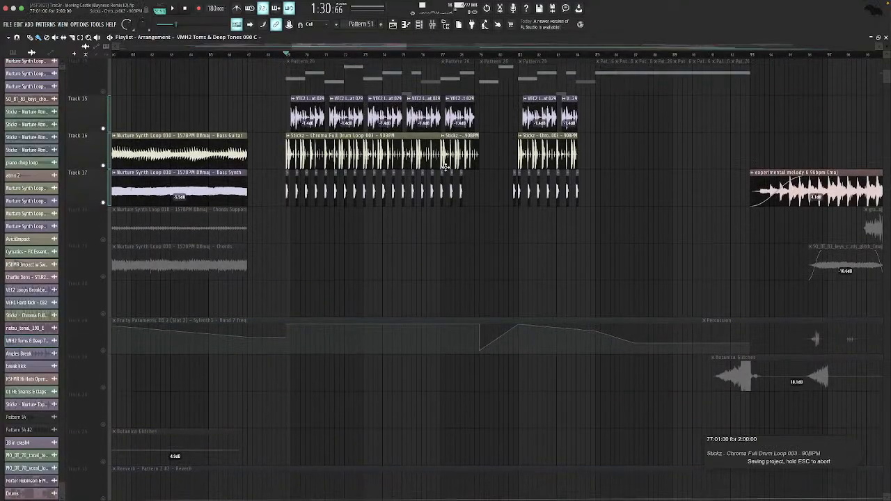
Play the soloed drum tracks from bar 69 and zoom the playlist in on their clips.
scroll(513, 272, "up", 10)
scroll(513, 269, "down", 6)
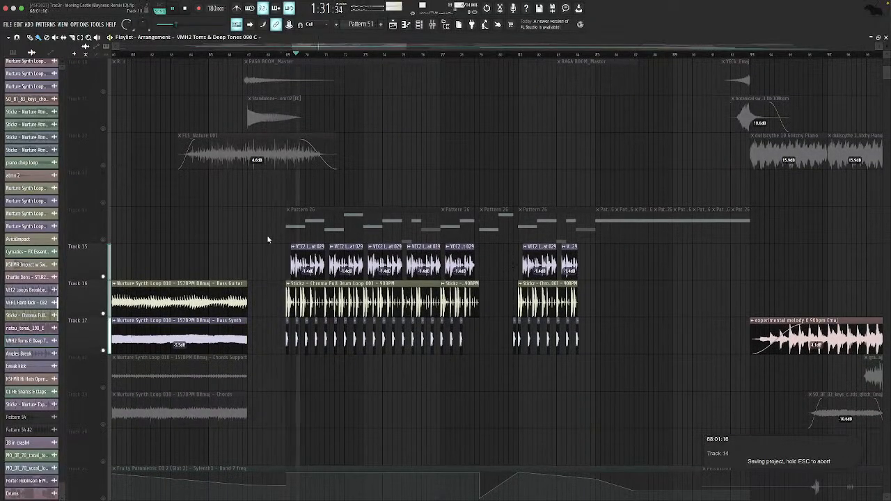
scroll(485, 176, "down", 2)
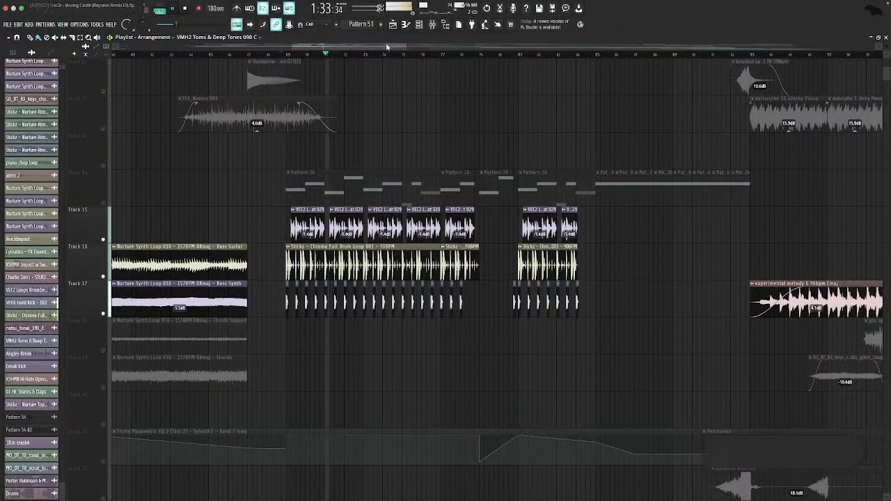
left_click_drag(407, 46, 351, 49)
key("space")
Switch to the web browser and open the artist's own SoundCloud profile in a new tab.
key("ctrl+Right")
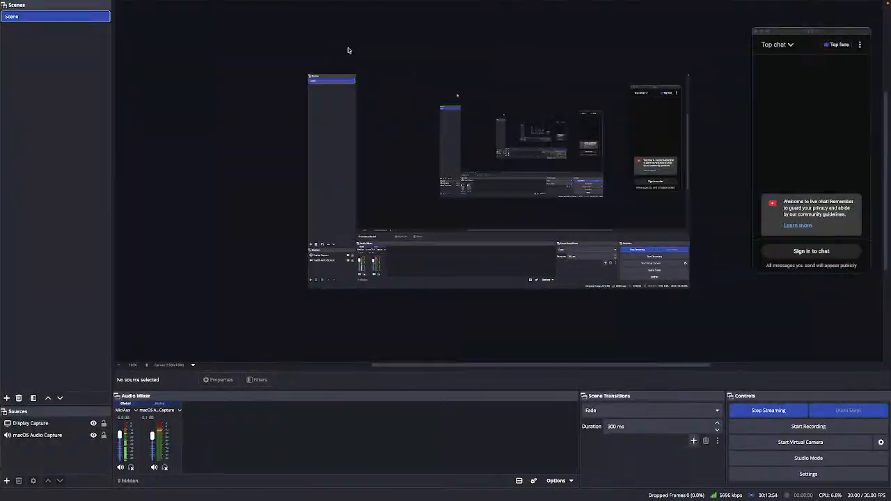
key("ctrl+Right")
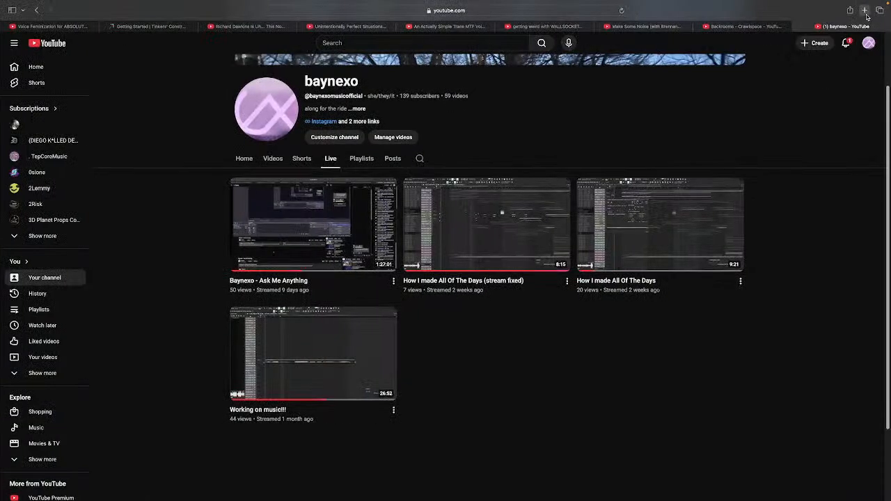
left_click(865, 11)
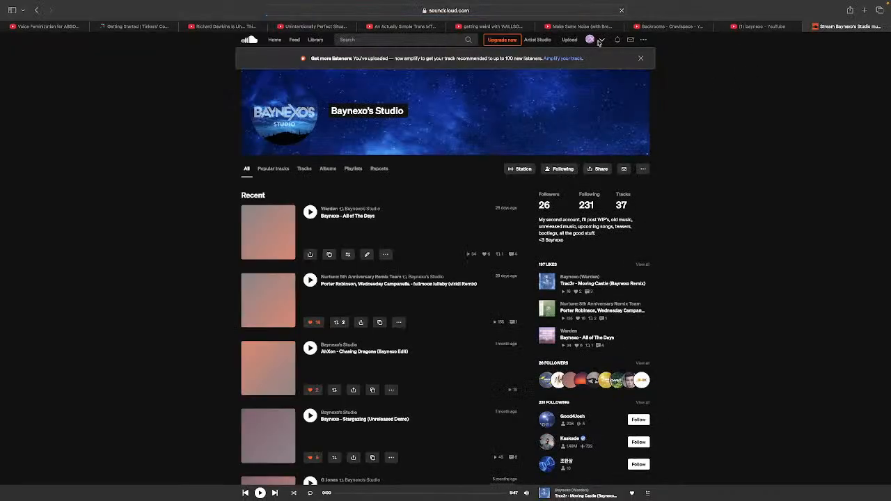
left_click(598, 42)
left_click(606, 60)
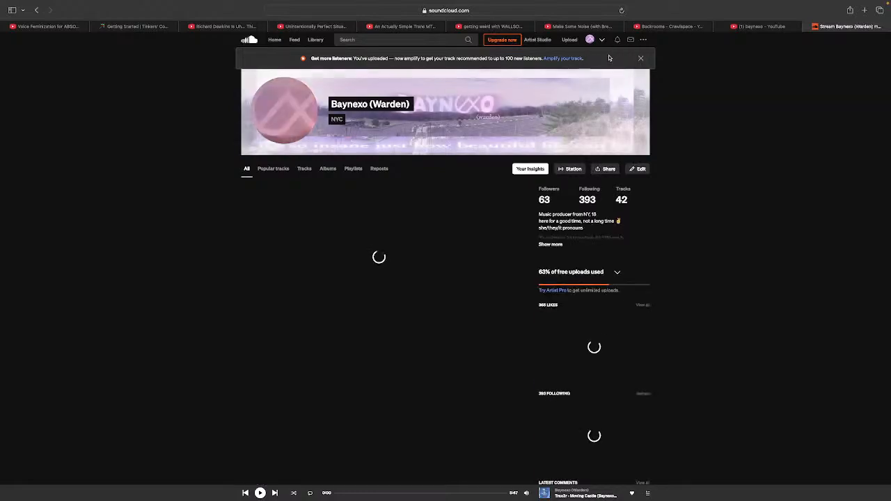
Find the track Ocean (2026 Edit, Unfinished Version) among the profile's recent uploads and open it.
scroll(343, 383, "down", 3)
scroll(343, 383, "down", 1)
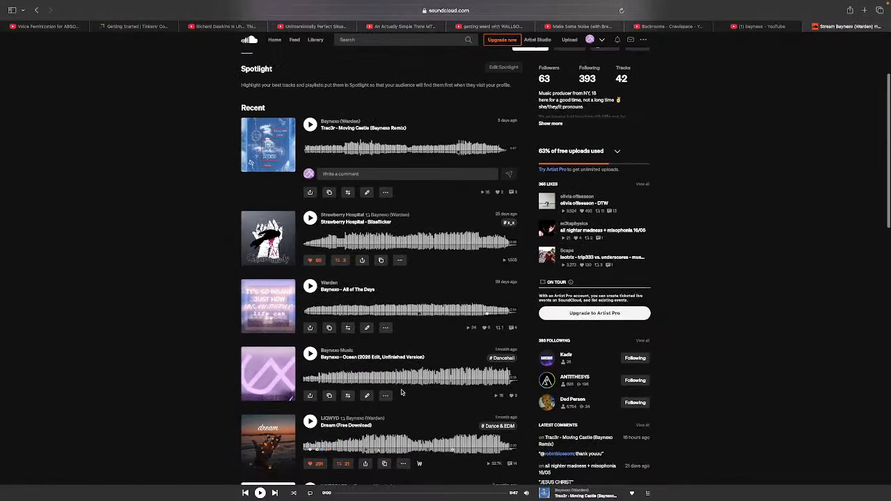
left_click(411, 358)
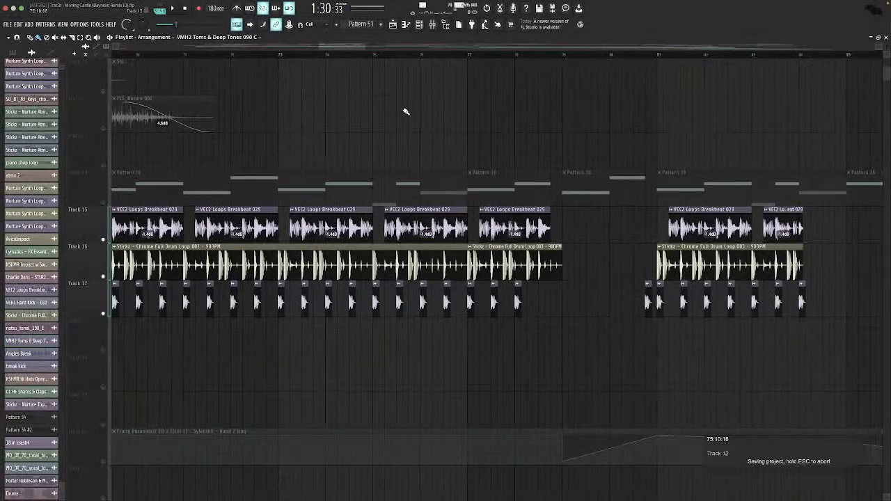
Replay the soloed breakbeat, Chroma drum loop and kick clips from the start of the drop's second half.
scroll(446, 107, "left", 6)
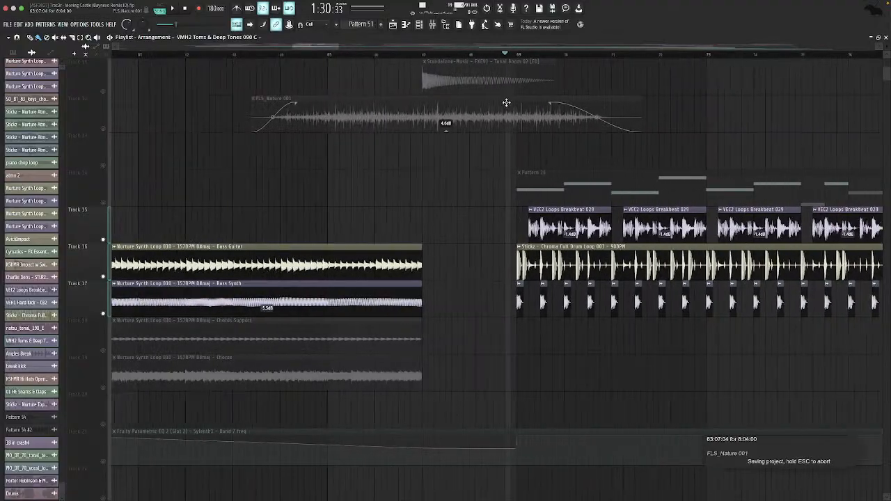
scroll(480, 128, "right", 5)
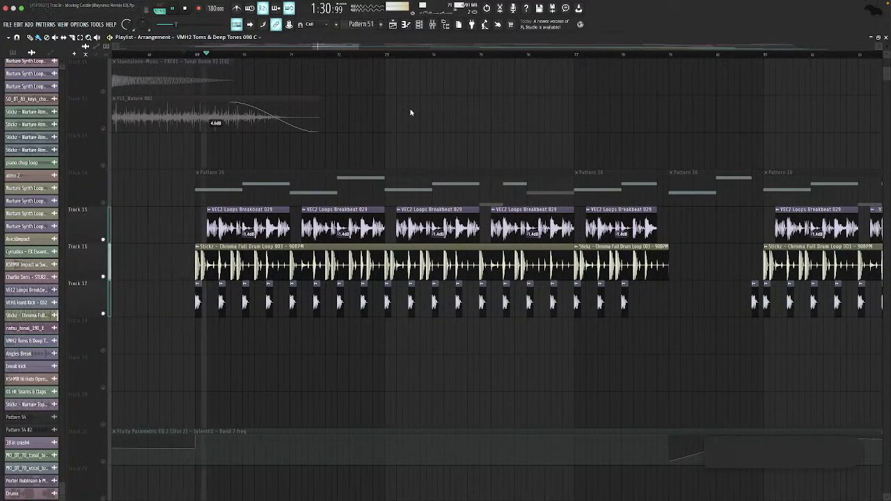
key("space")
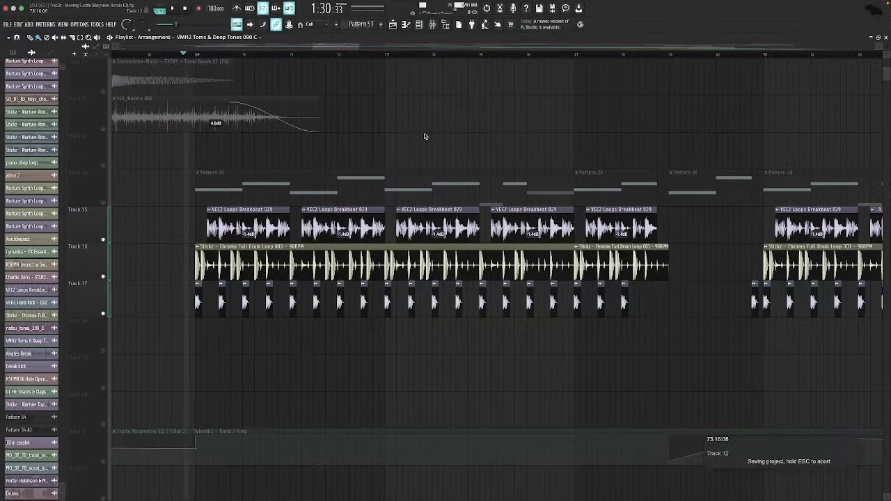
Solo Track 14 to single out its Pattern 26 clips, restore all tracks and look over the wider arrangement.
right_click(104, 203)
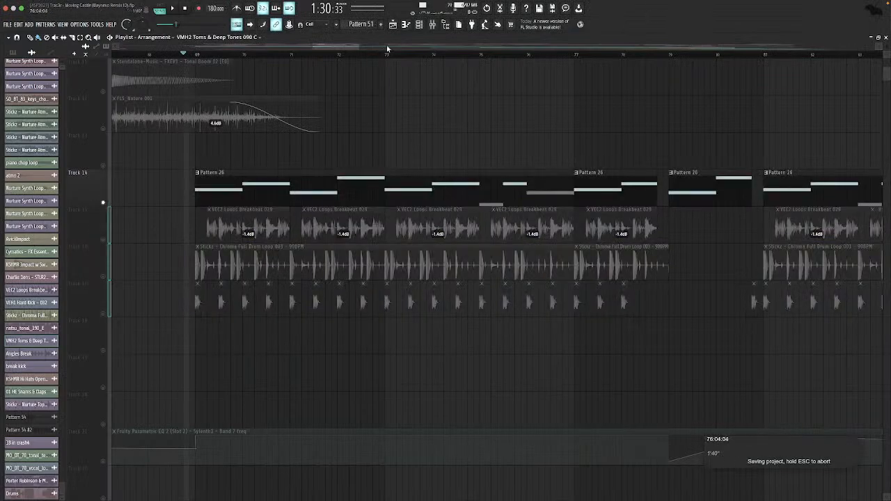
left_click_drag(356, 46, 555, 53)
scroll(466, 160, "up", 2)
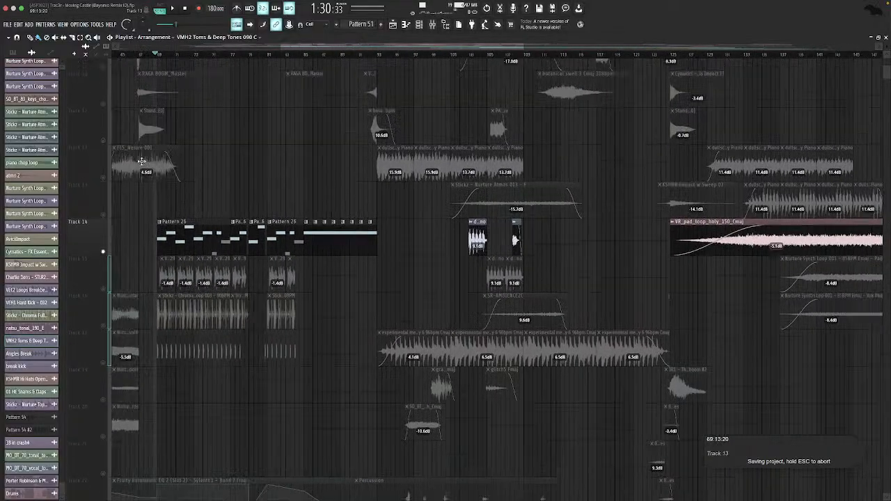
scroll(456, 171, "left", 5)
scroll(433, 159, "up", 6)
scroll(433, 160, "up", 2)
scroll(438, 192, "down", 3)
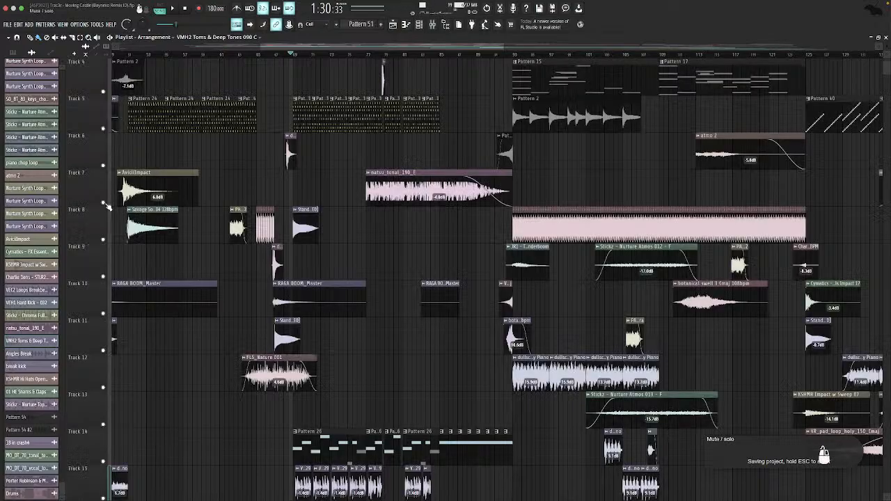
scroll(286, 194, "up", 2)
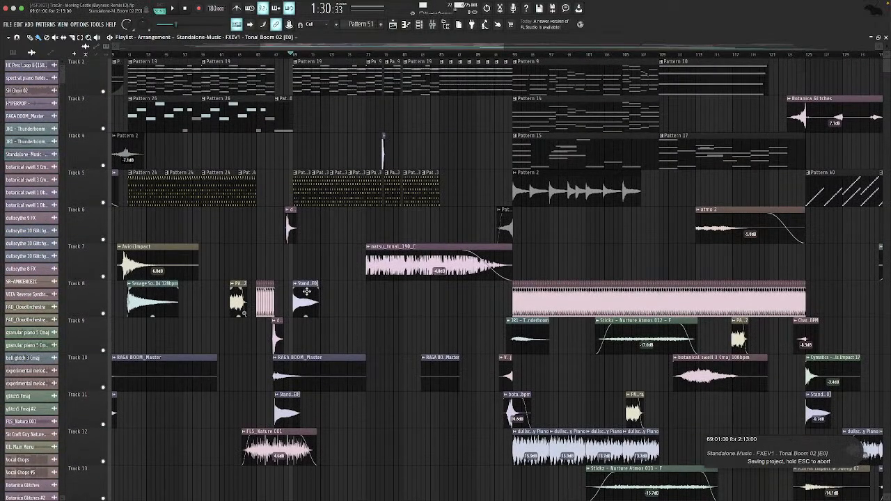
Play the full mix from bar 80 and examine the vocal chops with their Kickstart and kHs Bitcrush automation.
scroll(404, 258, "up", 1)
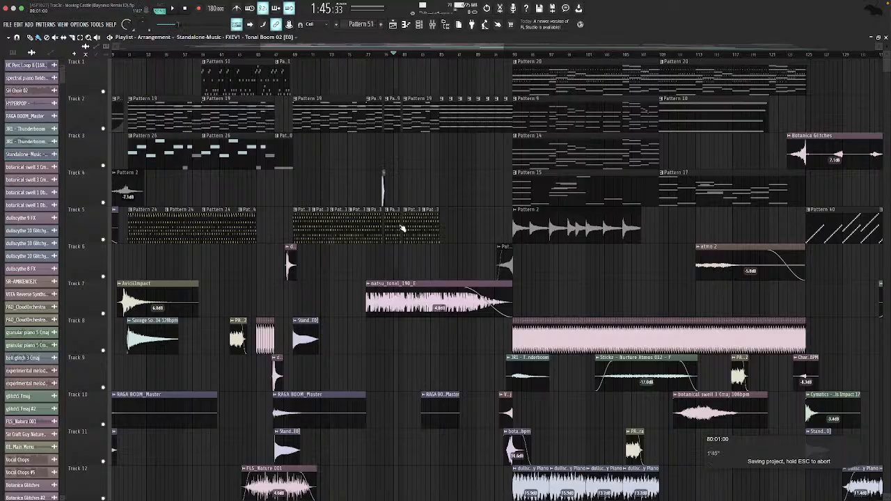
scroll(328, 230, "down", 7)
scroll(378, 280, "down", 18)
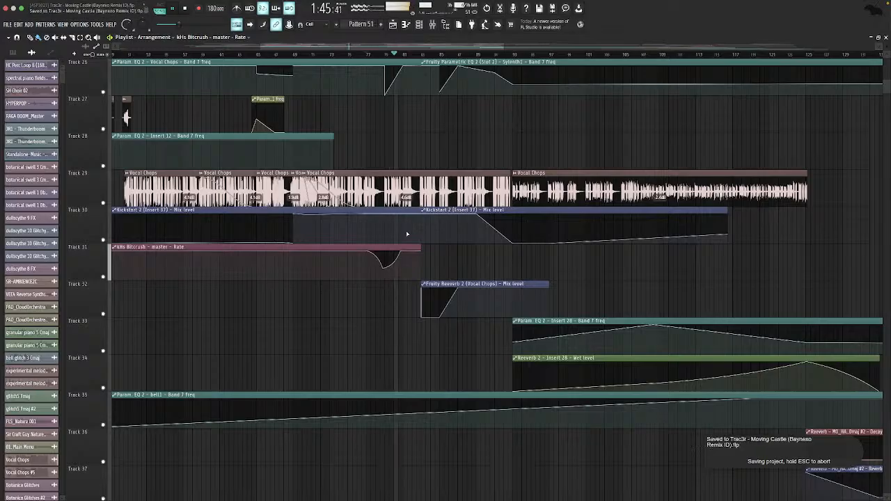
scroll(407, 233, "up", 10)
key("space")
Play the natsu_tonal_190_E clip on Track 7 in solo from bar 77, then unsolo the track.
scroll(410, 235, "right", 1)
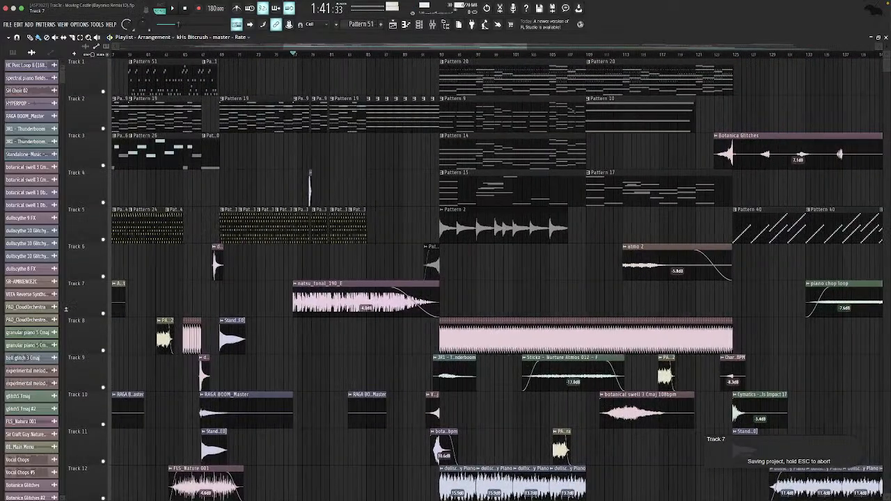
right_click(103, 314)
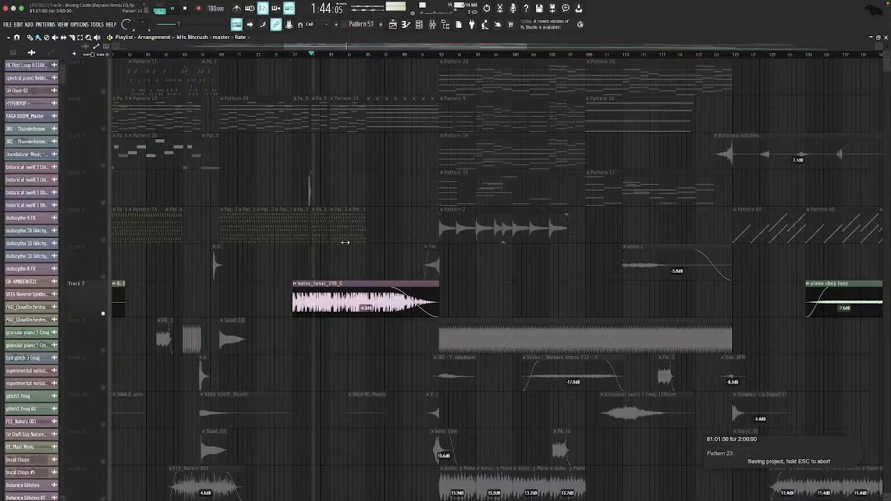
key("space")
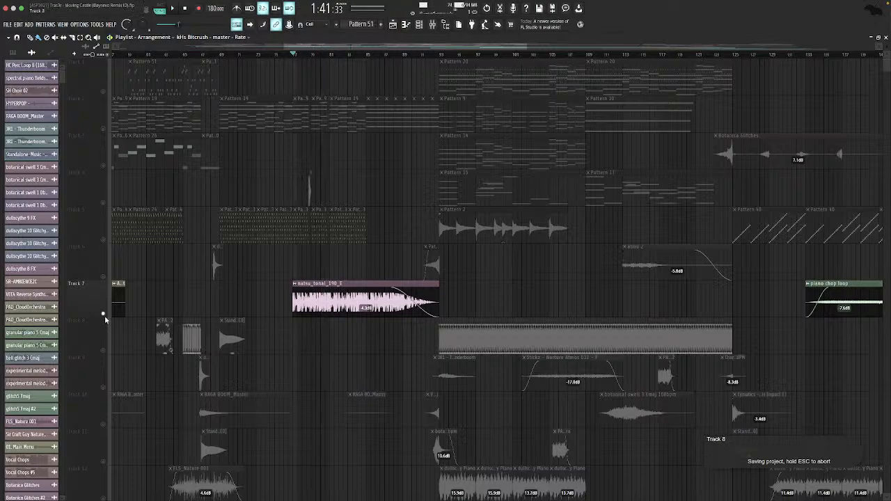
right_click(103, 313)
Play the full mix leading up to bar 93 and look over the following section's clips and automation.
key("space")
left_click(367, 55)
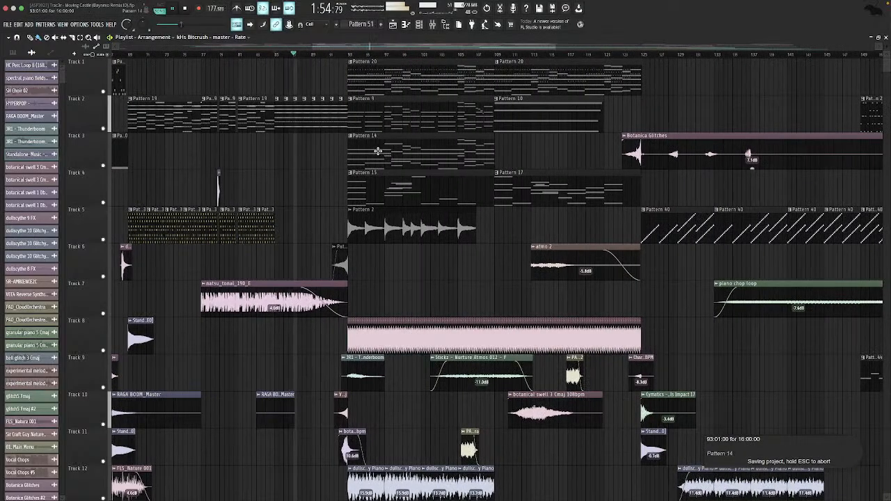
scroll(344, 132, "down", 3)
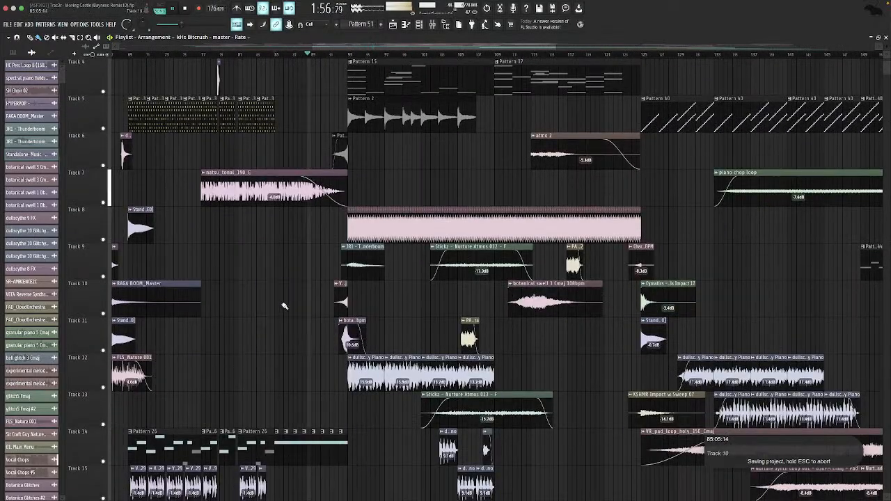
scroll(283, 257, "down", 6)
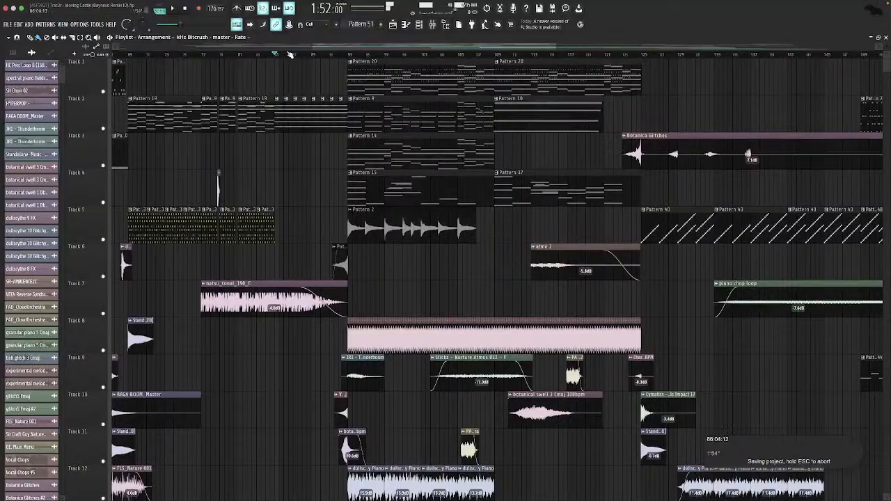
scroll(390, 156, "down", 15)
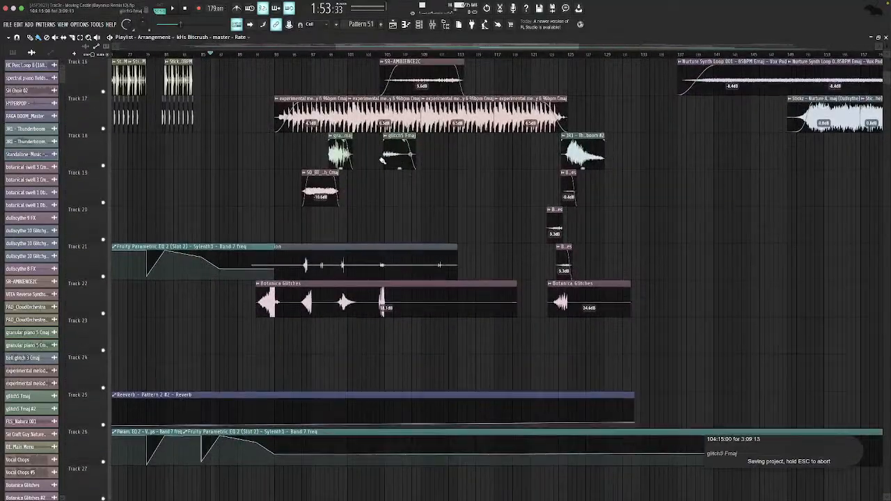
scroll(290, 237, "up", 15)
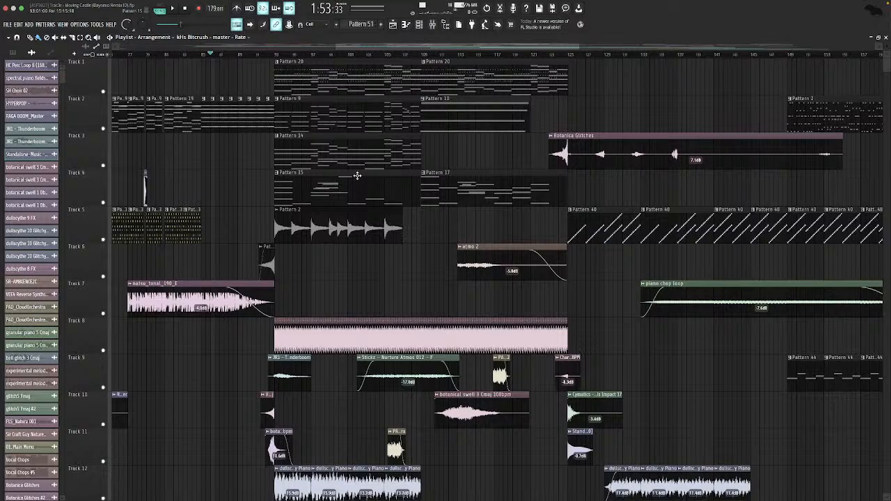
Set the playback position just before bar 93 and select Pattern 20 on Track 1.
key("ctrl+s")
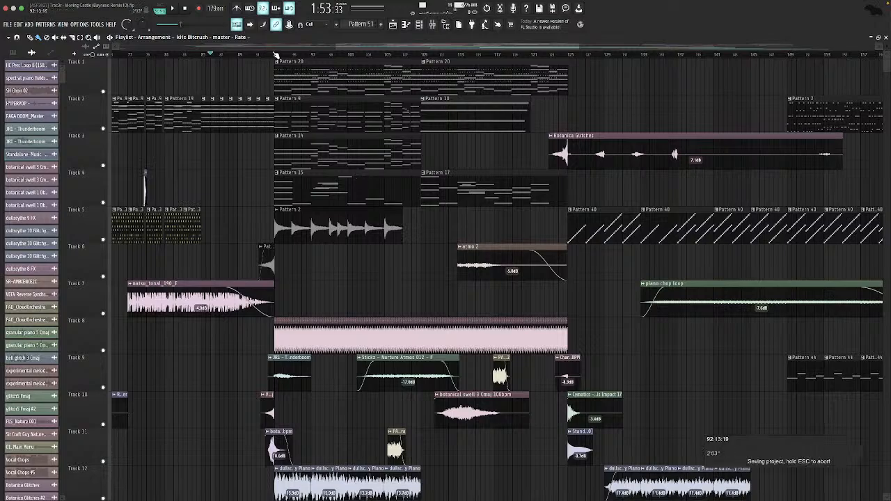
scroll(309, 85, "left", 1)
scroll(374, 125, "right", 1)
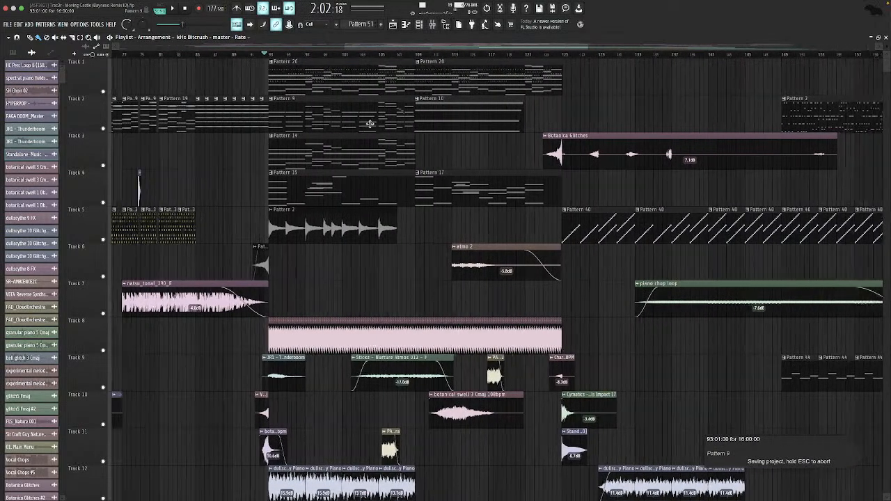
scroll(372, 124, "left", 10)
scroll(369, 118, "right", 10)
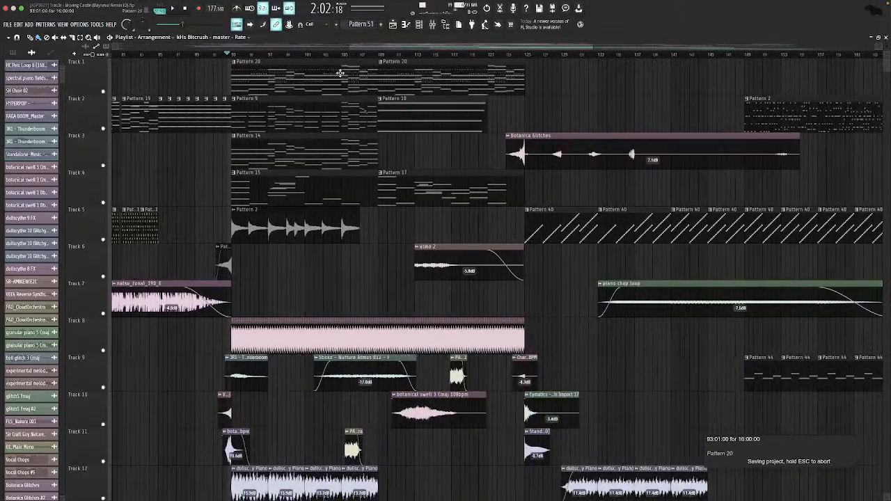
left_click(342, 74)
scroll(342, 72, "left", 10)
scroll(349, 78, "right", 8)
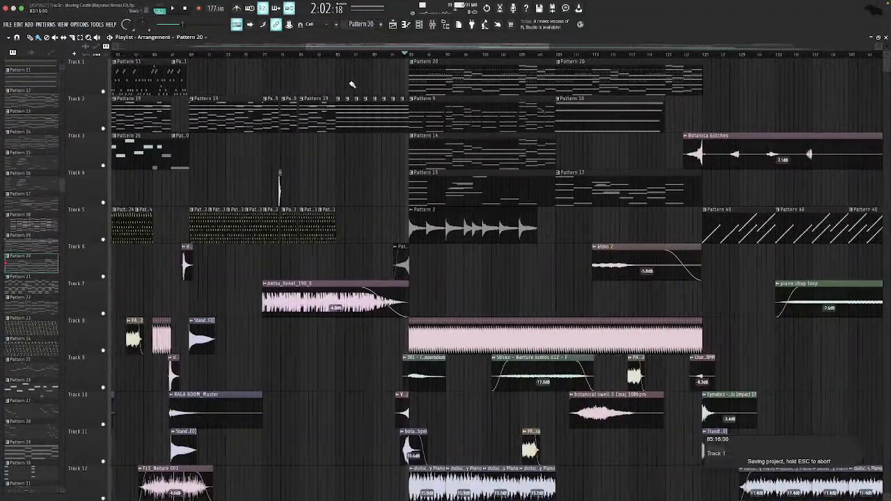
scroll(352, 84, "right", 3)
Play Pattern 20 on its own and examine its Sylenth1 chords in the piano roll.
left_click(161, 10)
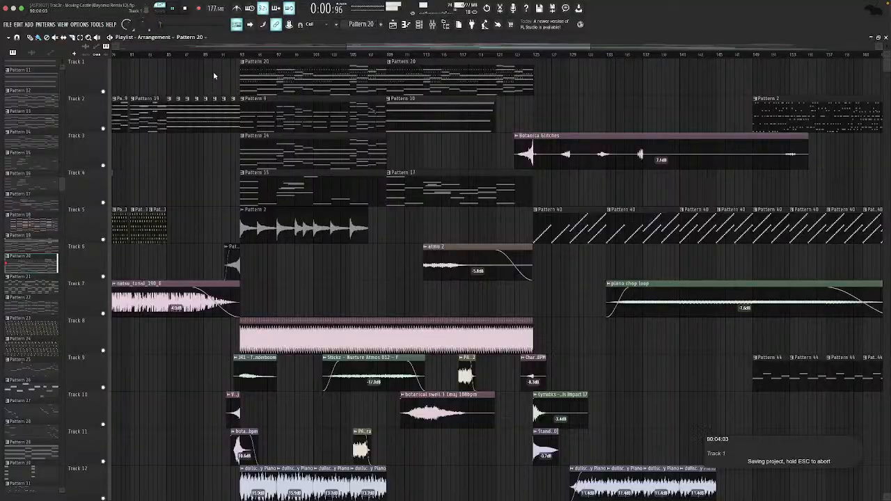
scroll(230, 80, "left", 9)
scroll(213, 72, "right", 5)
scroll(223, 70, "right", 3)
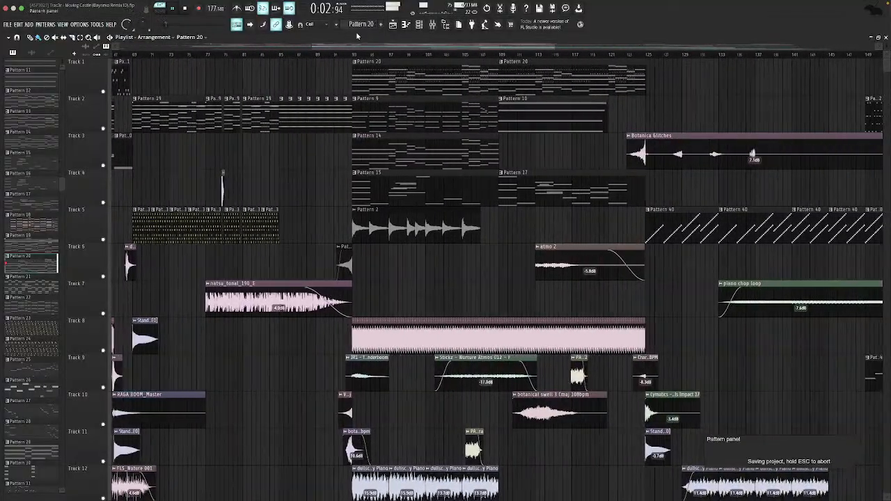
scroll(320, 84, "right", 2)
double_click(320, 85)
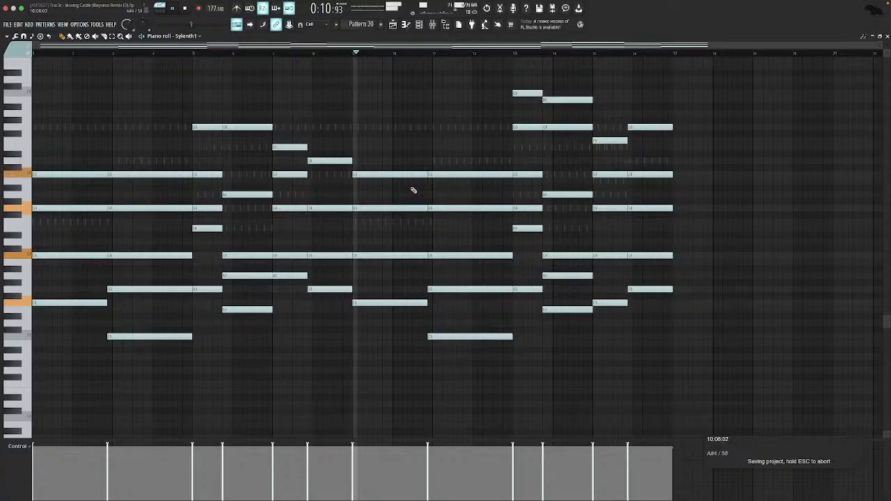
key("space")
key("Escape")
Play the arrangement from just before bar 93 with only Tracks 1 to 4 soloed.
key("space")
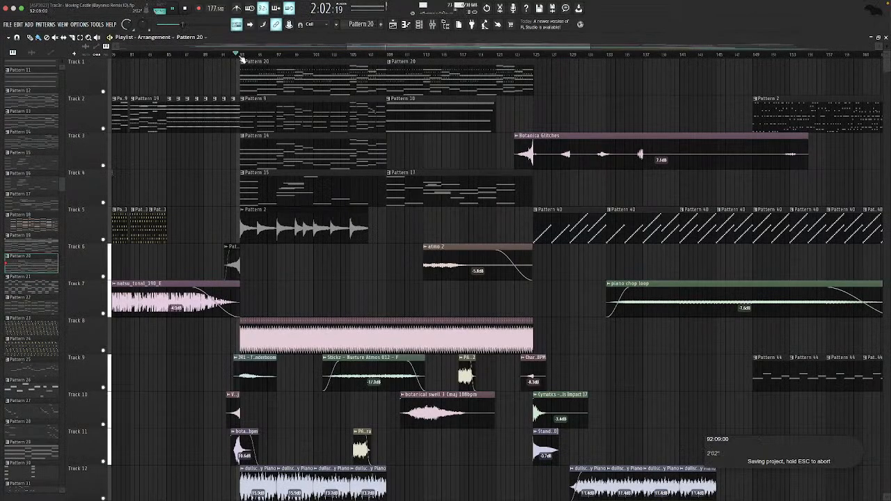
right_click(103, 91)
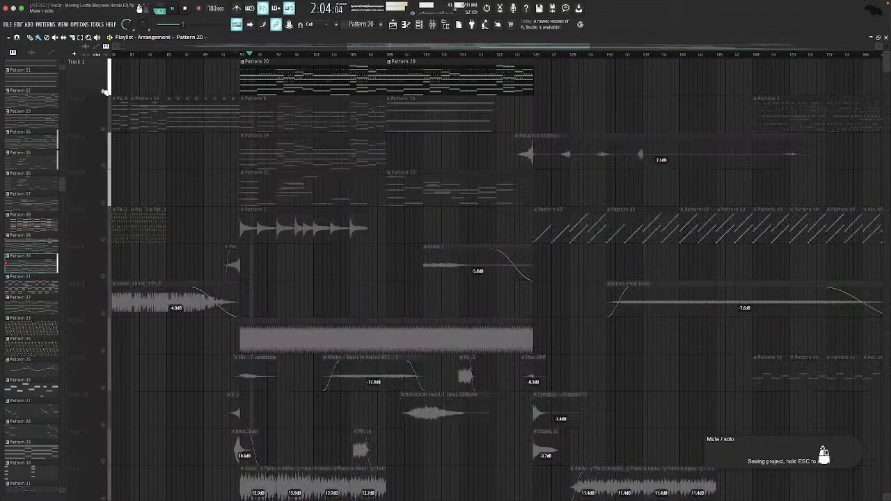
left_click(103, 128)
left_click(103, 165)
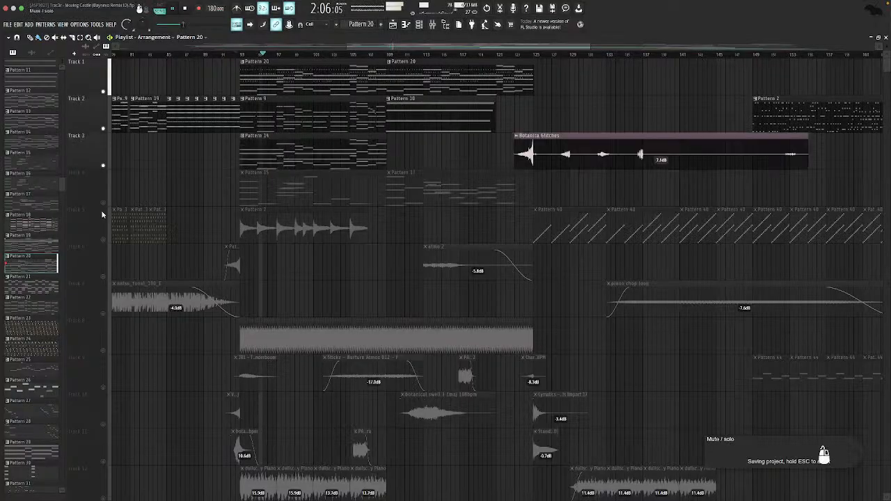
left_click(103, 202)
View Pattern 20's notes in the piano roll while the soloed tracks play, then stop and return to the playlist.
double_click(337, 89)
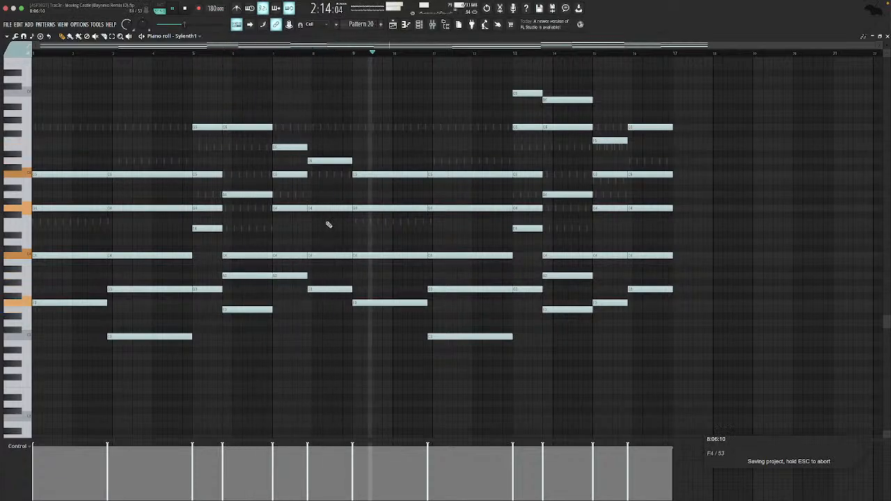
key("space")
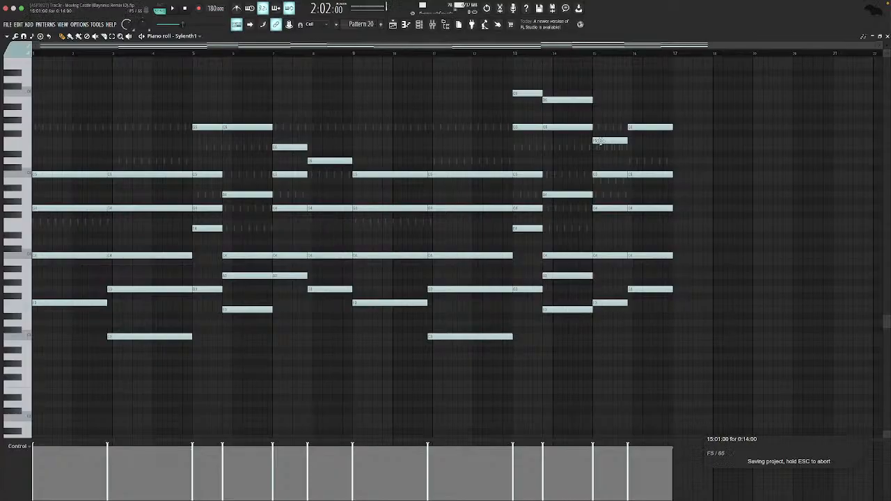
key("F5")
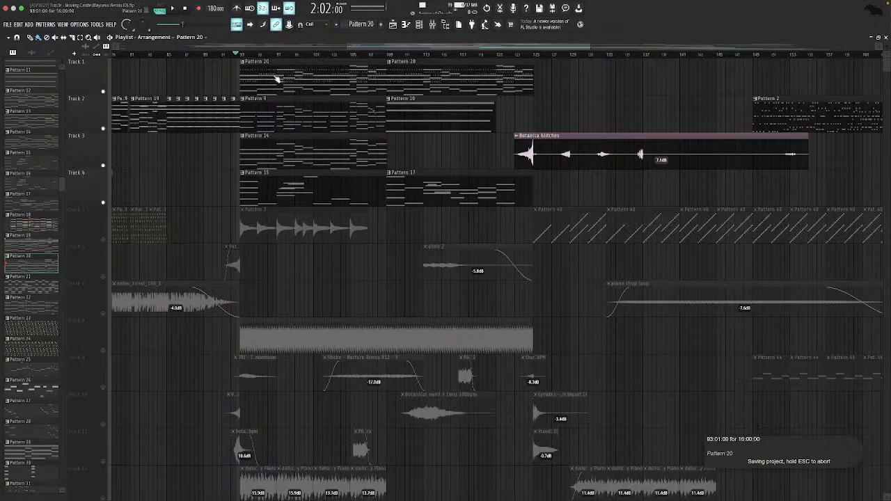
Look through the soloed chord layers, including Patterns 20 and 14, and select Pattern 10 on Track 2.
double_click(274, 75)
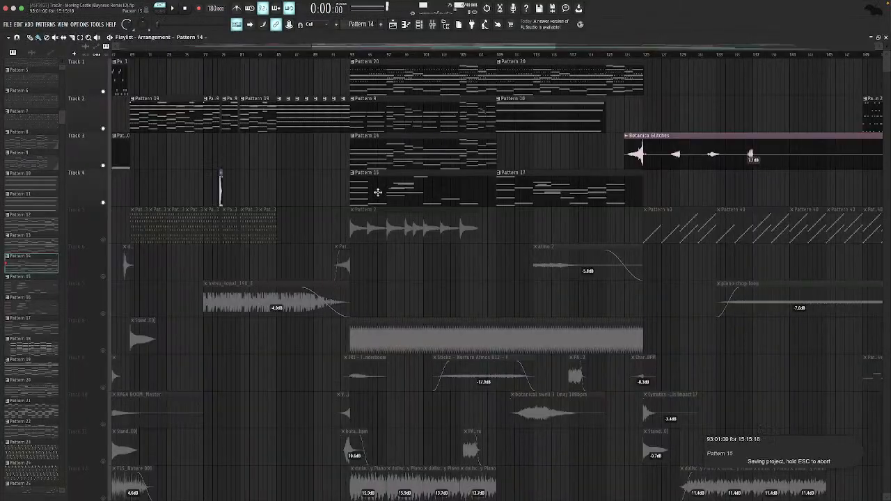
scroll(379, 192, "right", 5)
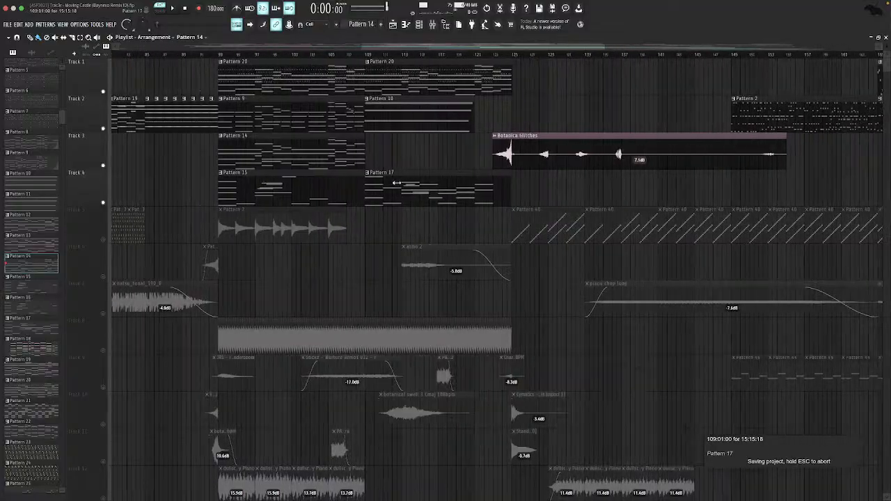
left_click(381, 119)
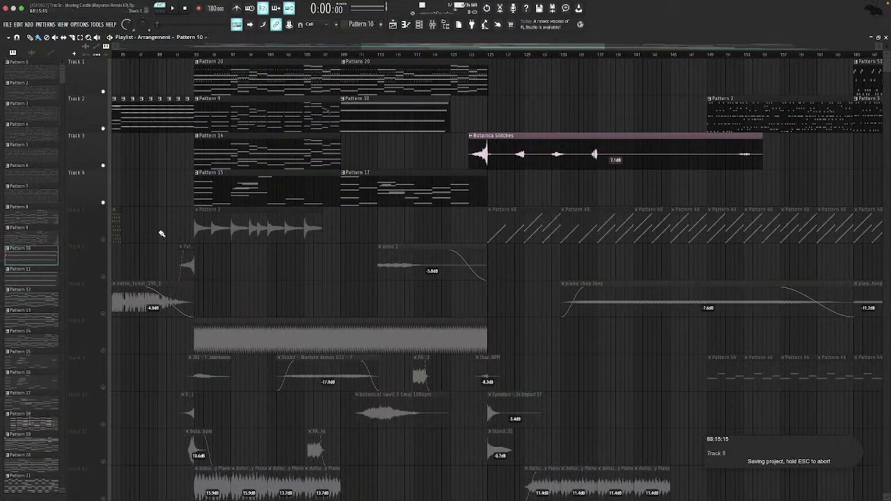
Solo Track 4 and play Pattern 15 in the piano roll, checking which channels it uses in the channel rack.
right_click(104, 202)
double_click(257, 200)
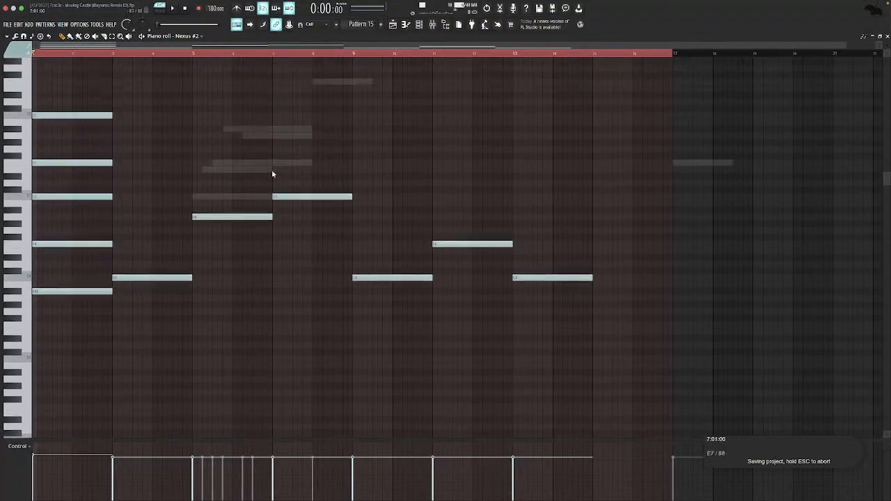
left_click(421, 25)
scroll(400, 244, "down", 2)
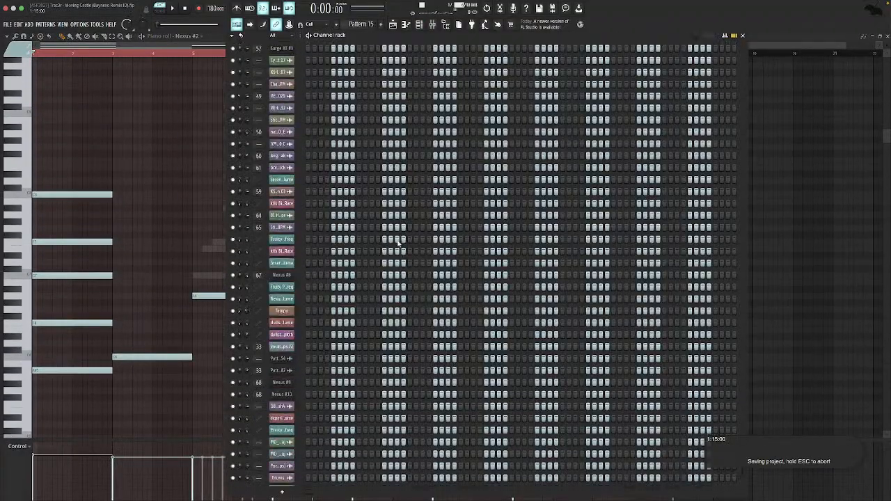
scroll(400, 244, "up", 10)
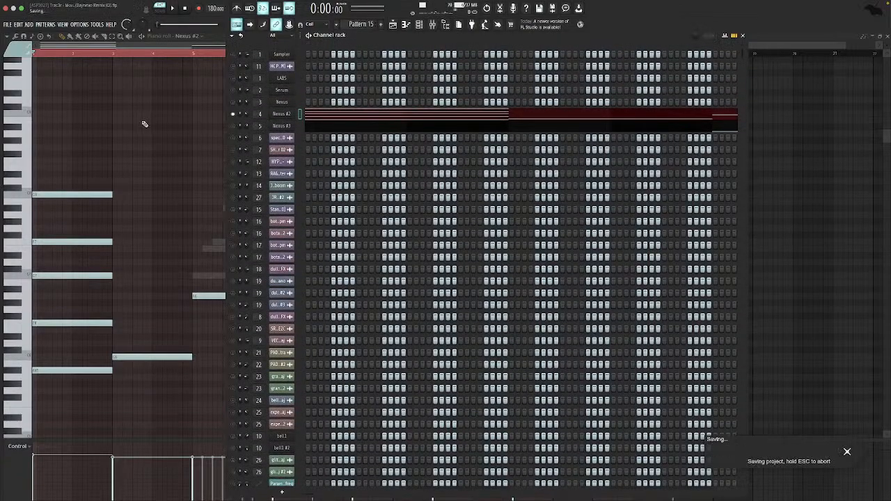
key("F6")
key("space")
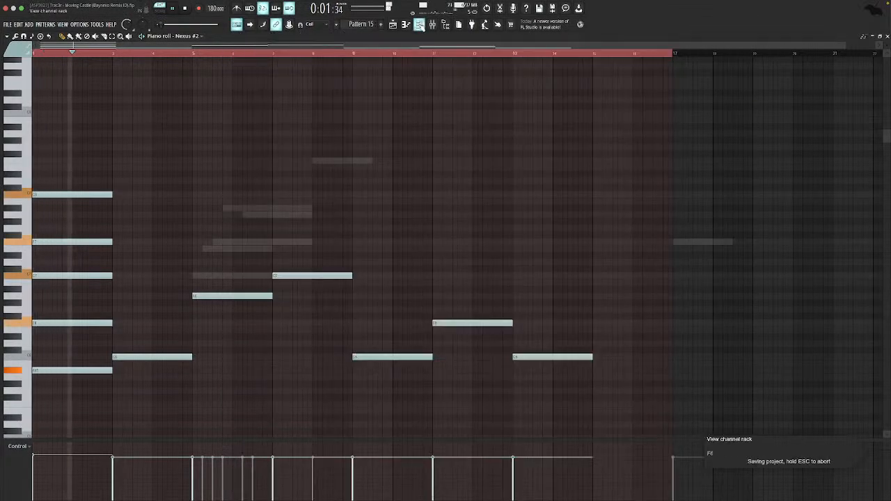
Examine the Nexus #2 and Nexus #3 instruments behind Pattern 15 while it plays.
left_click(421, 25)
left_click(293, 113)
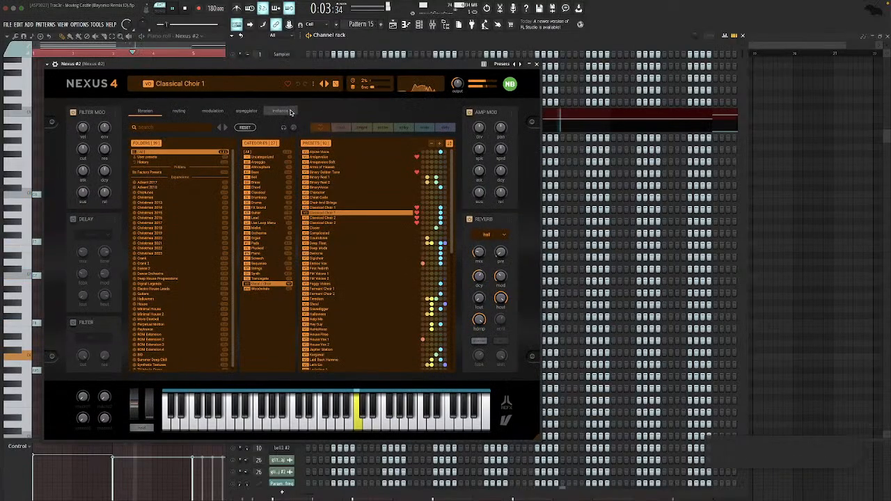
key("Escape")
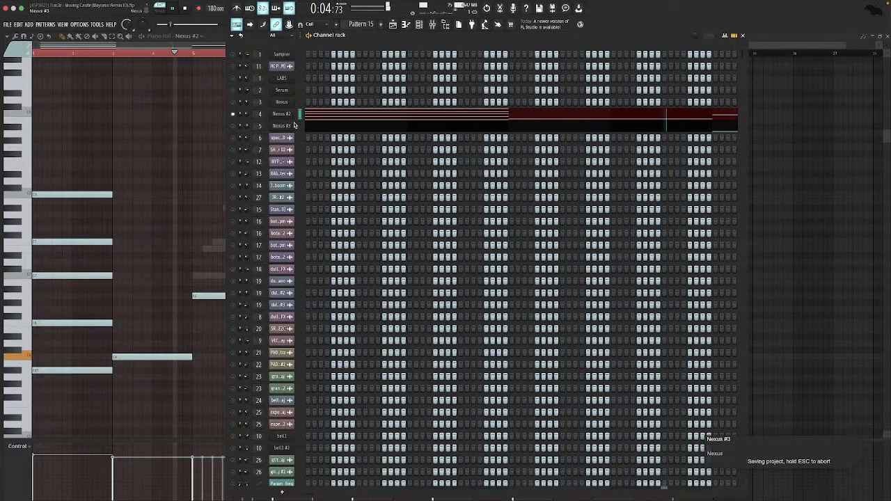
left_click(294, 126)
key("Escape")
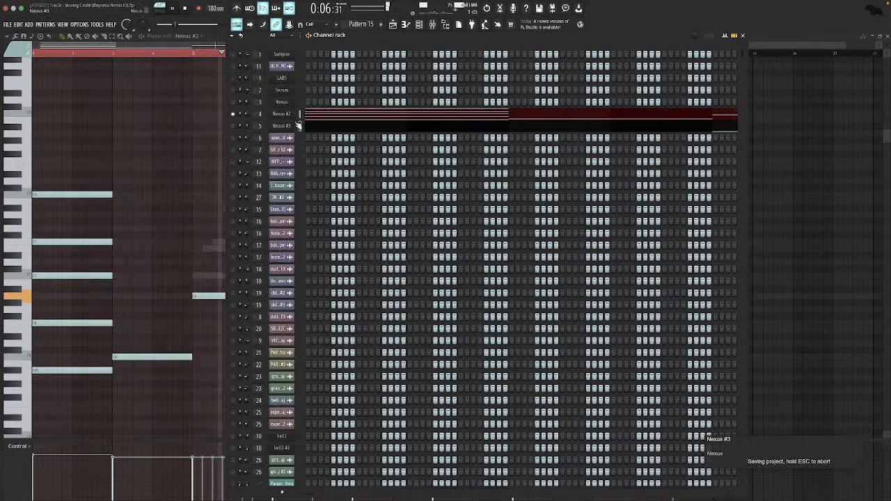
Play Pattern 15's notes from bar 5 and the part at bar 17, and return to the playlist.
left_click(215, 132)
key("space")
left_click(190, 54)
key("space")
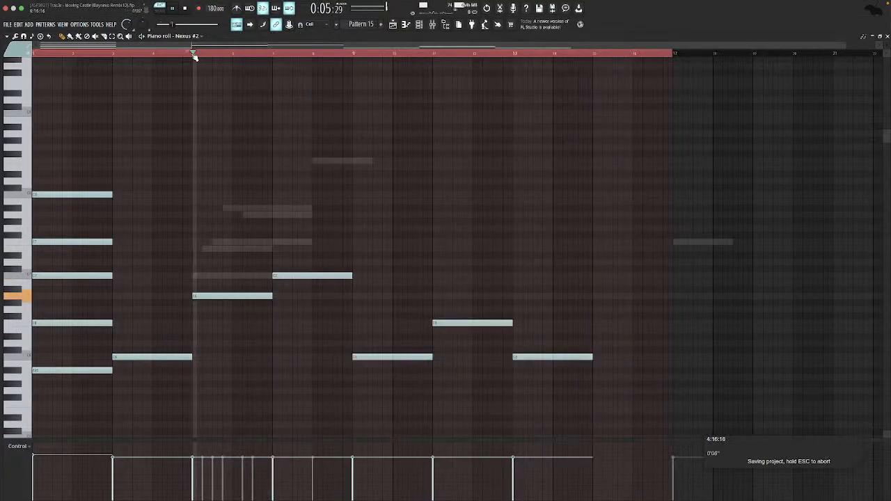
left_click(317, 53)
left_click(674, 54)
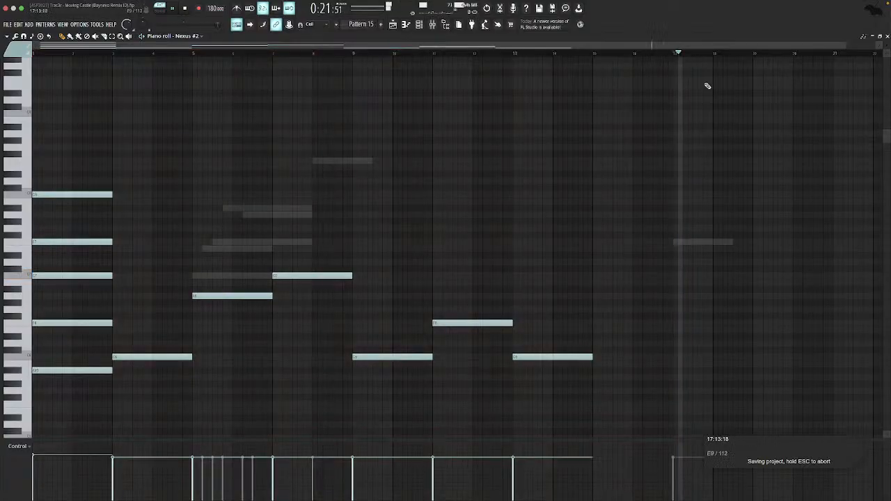
key("Escape")
key("Escape")
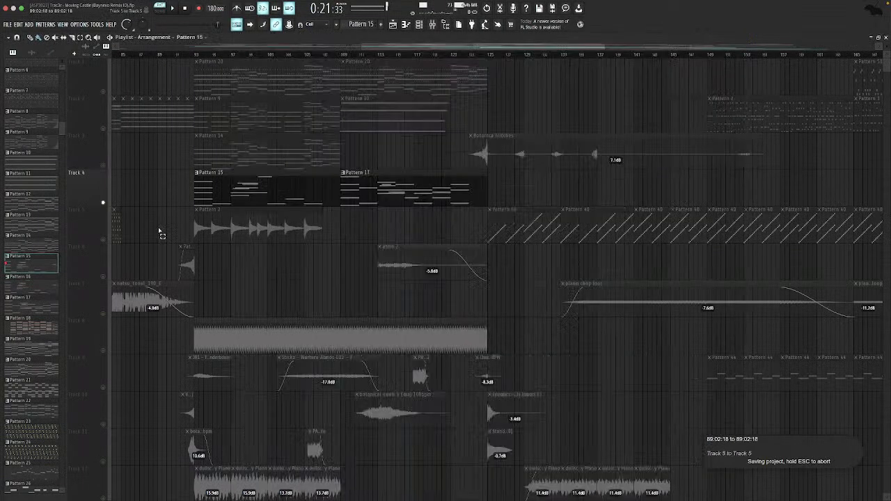
Solo Track 5 to hear its Pattern 2 audio clip at bar 93.
scroll(359, 85, "down", 5)
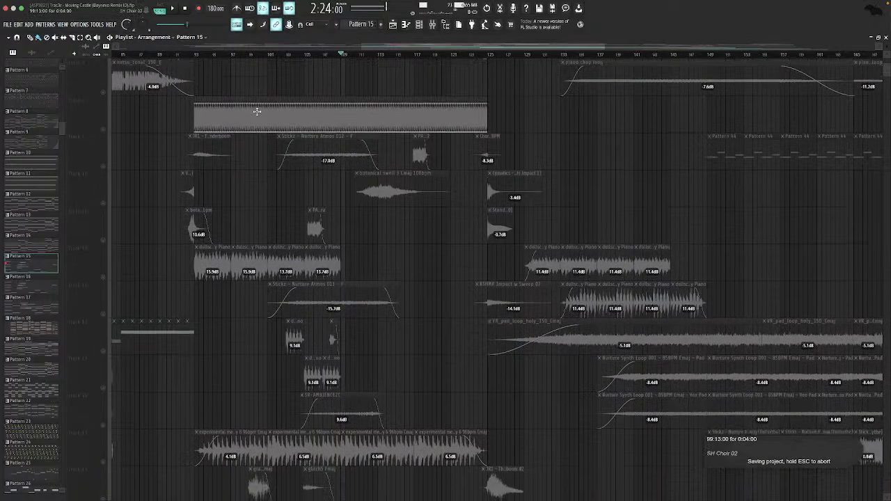
scroll(276, 113, "up", 4)
right_click(103, 167)
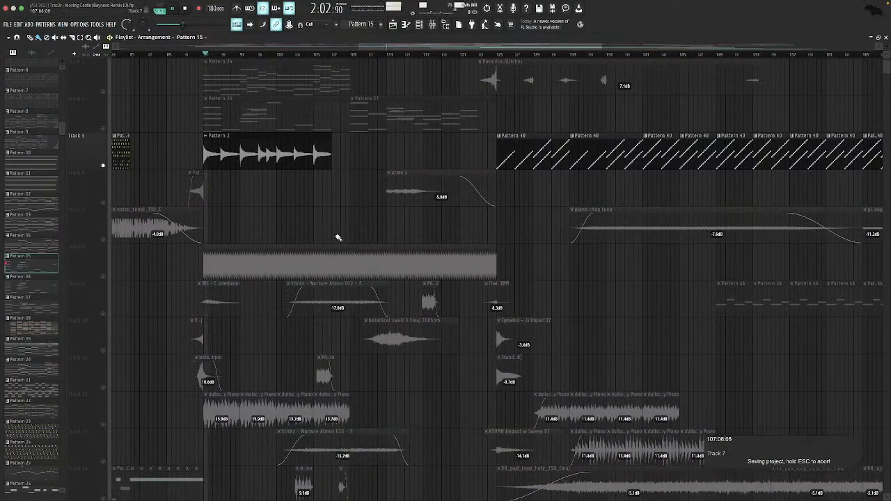
Solo Track 6, play the atmo 2 clip from bar 113, and examine its audio clip settings.
scroll(330, 222, "down", 4)
scroll(155, 96, "up", 2)
right_click(103, 130)
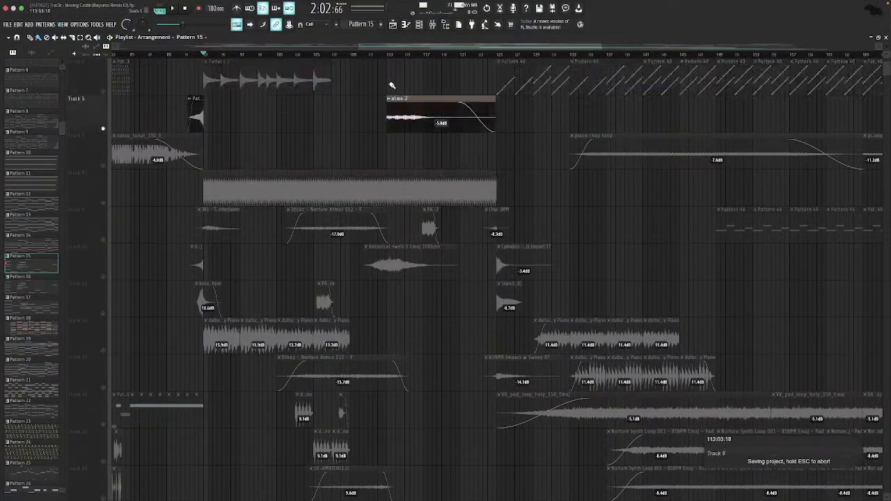
left_click(398, 55)
double_click(401, 108)
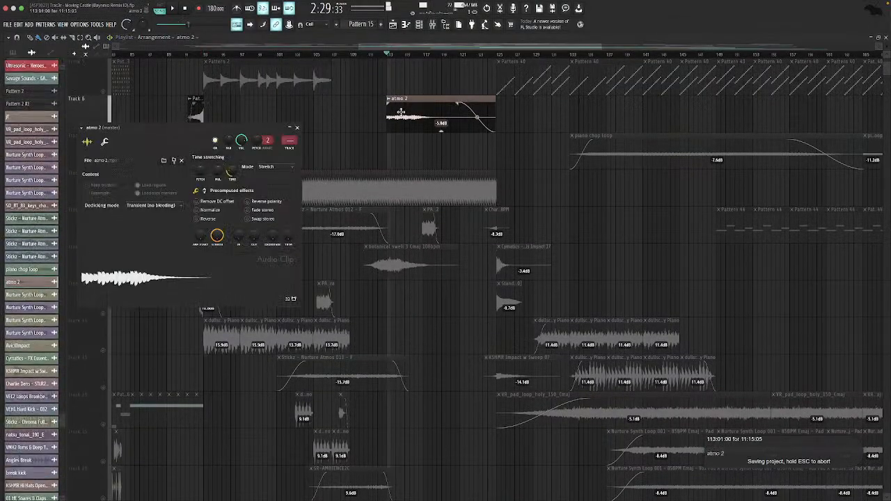
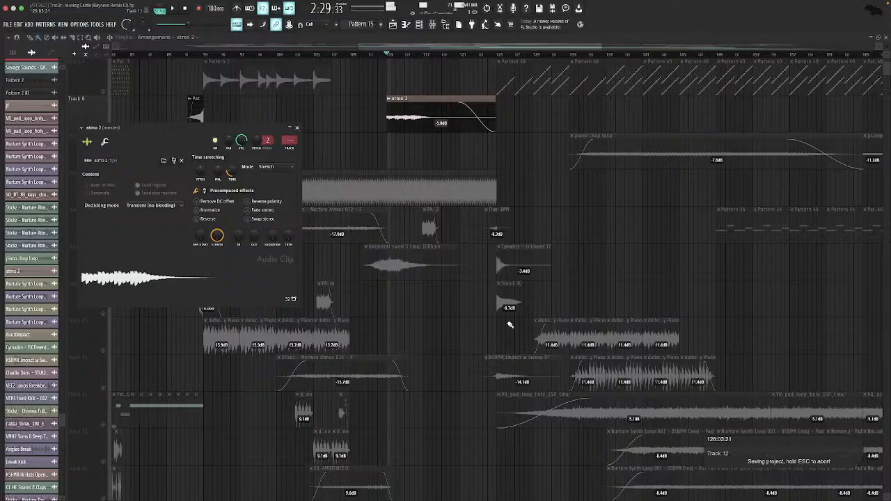
key("Escape")
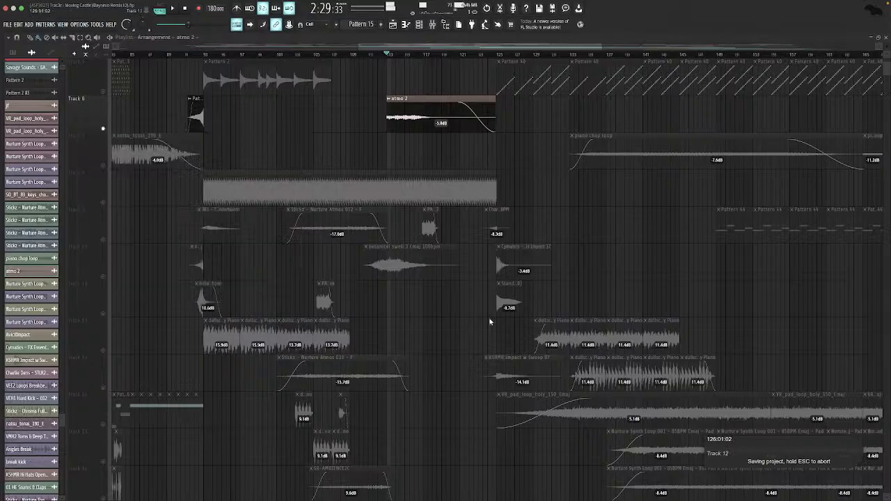
Solo Track 8 and unmute the lower automation tracks down to Track 37.
right_click(105, 203)
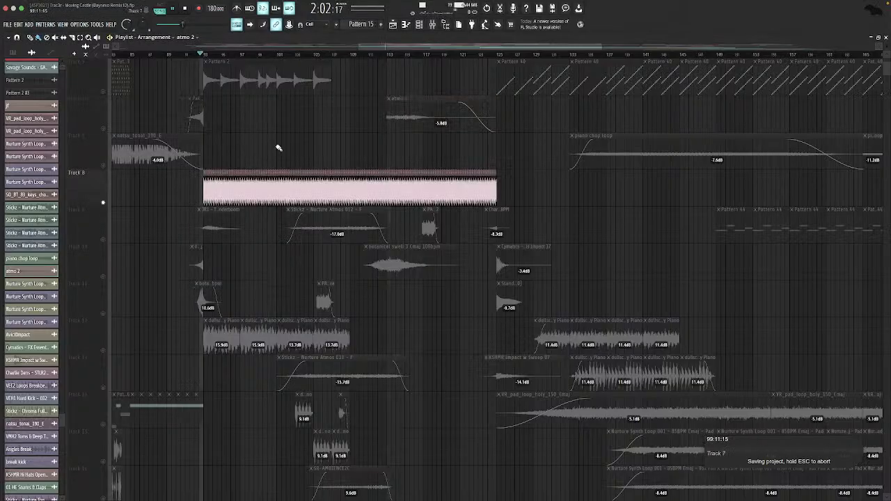
scroll(341, 132, "down", 10)
scroll(340, 131, "up", 6)
left_click_drag(94, 270, 99, 491)
left_click(103, 445)
scroll(209, 440, "down", 4)
left_click(293, 412, "super")
scroll(293, 411, "down", 4)
Select the automation tracks from Track 38 to Track 44, unmute them together, and clear the selection.
left_click_drag(89, 235, 99, 465)
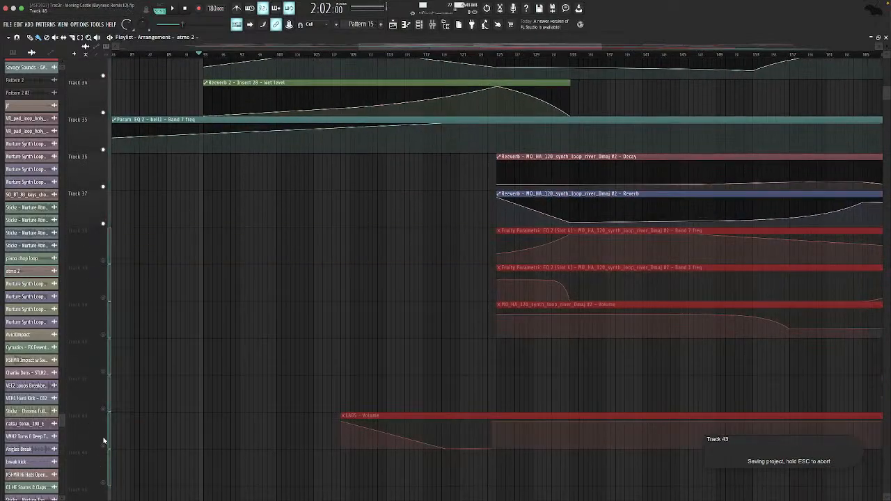
left_click(104, 446)
left_click(143, 438, "super")
left_click_drag(92, 398, 101, 253)
left_click(103, 260)
left_click(190, 271, "super")
scroll(189, 273, "up", 8)
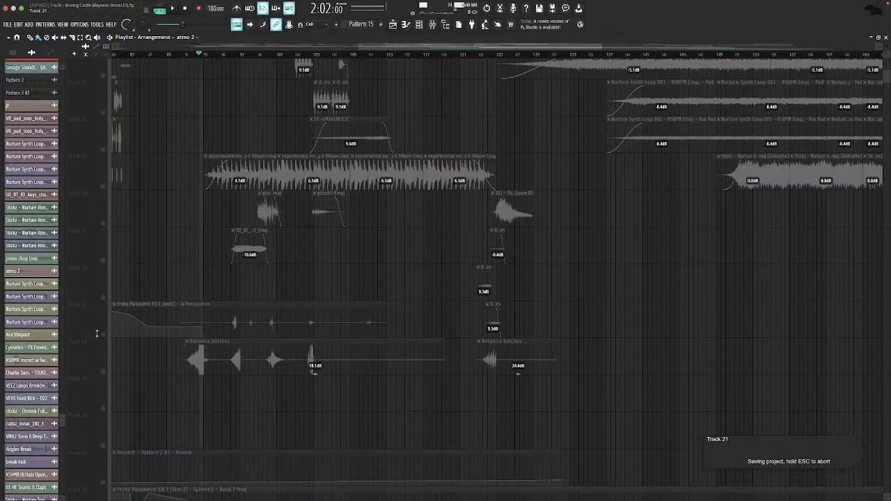
Unmute Track 21 and the reverb and EQ automation tracks, Tracks 25 and 26.
left_click(103, 336)
scroll(103, 338, "down", 2)
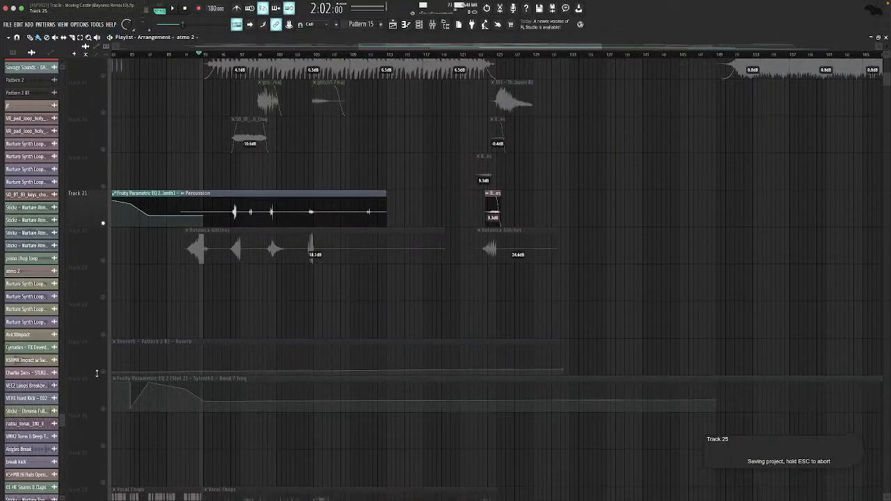
left_click(103, 371)
left_click(103, 409)
scroll(179, 338, "down", 1)
scroll(181, 338, "up", 4)
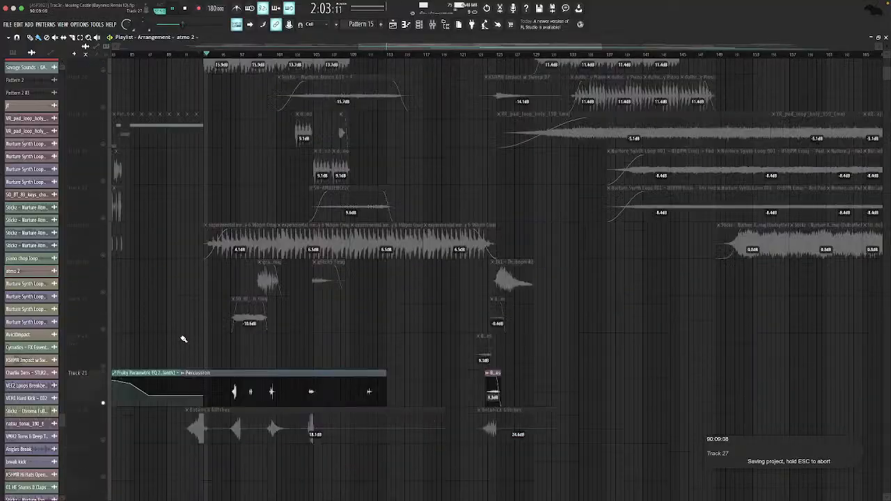
Listen to the soloed Track 8 audio at several points between bars 93 and 125.
scroll(179, 339, "down", 1)
scroll(167, 340, "up", 12)
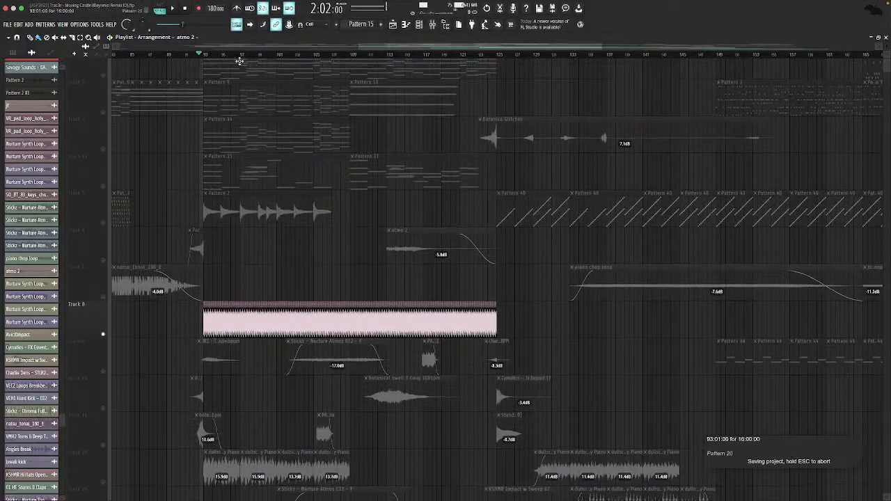
scroll(99, 129, "down", 5)
left_click_drag(280, 54, 480, 98)
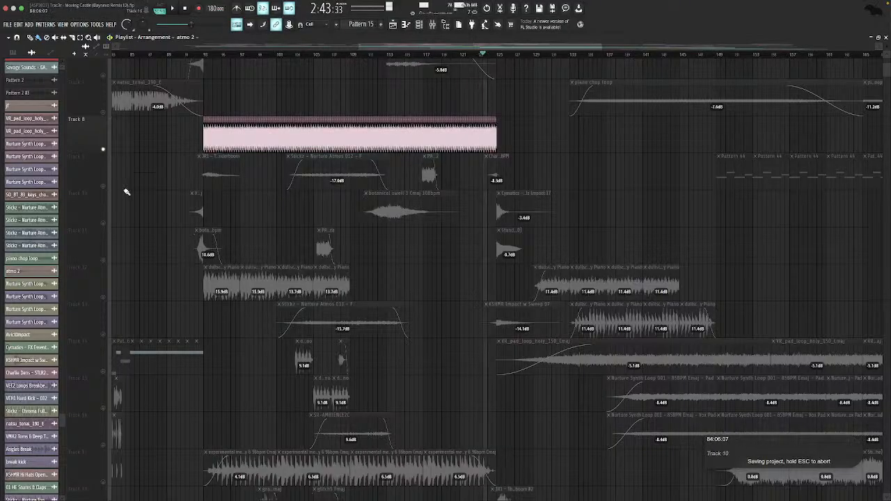
Solo Track 9 and play its clips around bars 117 and 125.
right_click(102, 187)
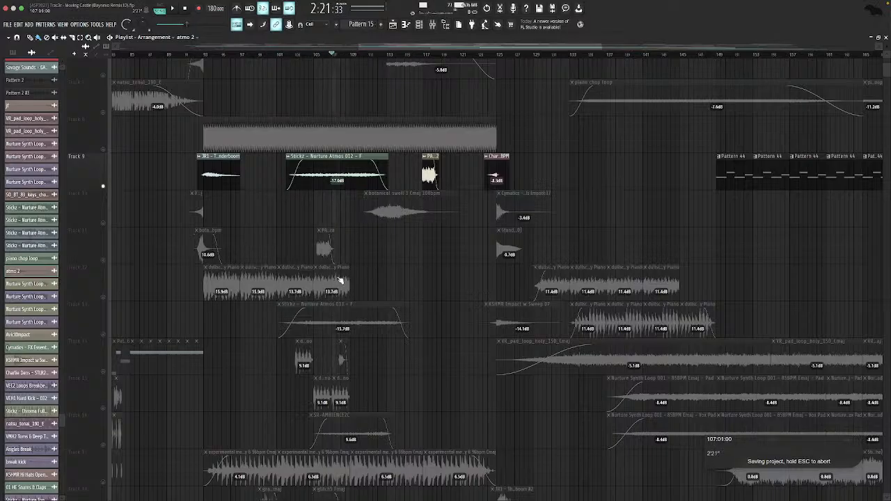
left_click(439, 55)
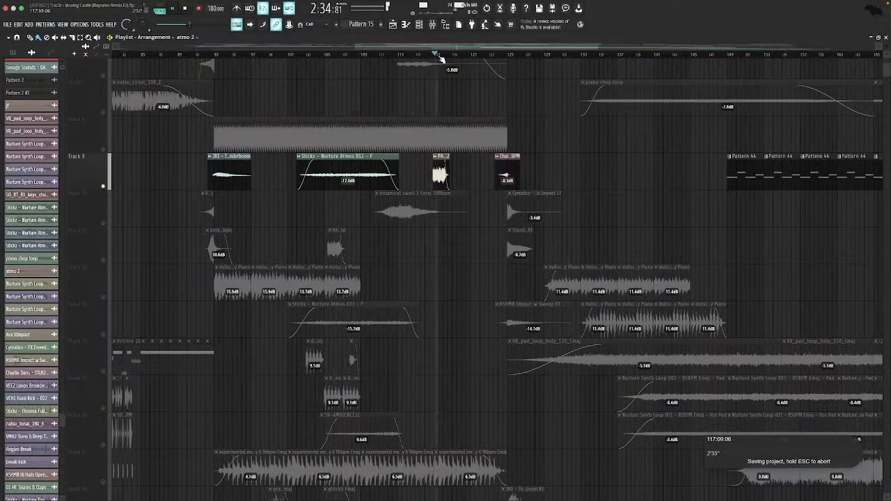
left_click(516, 55)
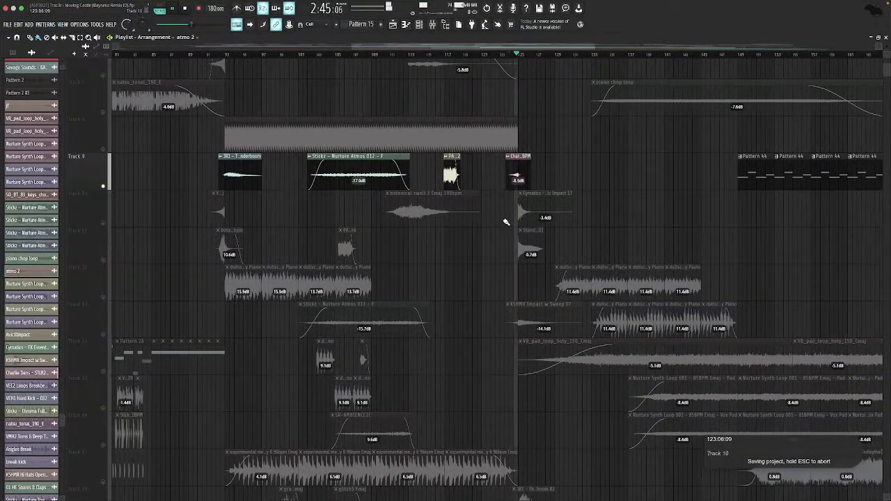
scroll(501, 209, "down", 6)
scroll(418, 249, "up", 6)
key("space")
Listen to Track 10 and Track 11 in solo, playing their swell, pad and impact clips around bars 106, 113 and 125.
scroll(427, 360, "up", 4)
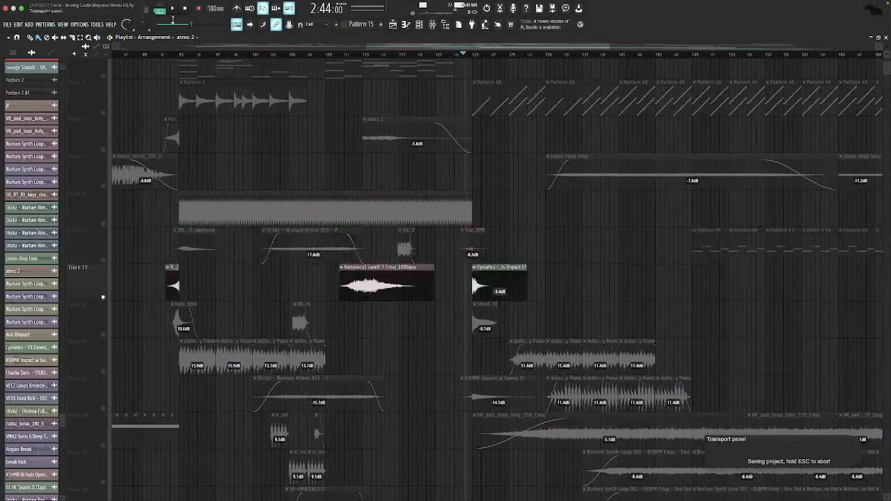
left_click(370, 54)
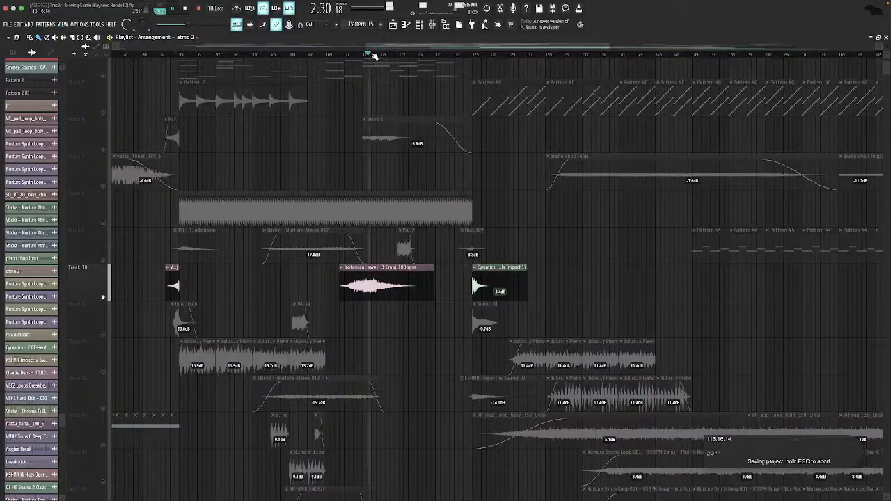
left_click(480, 54)
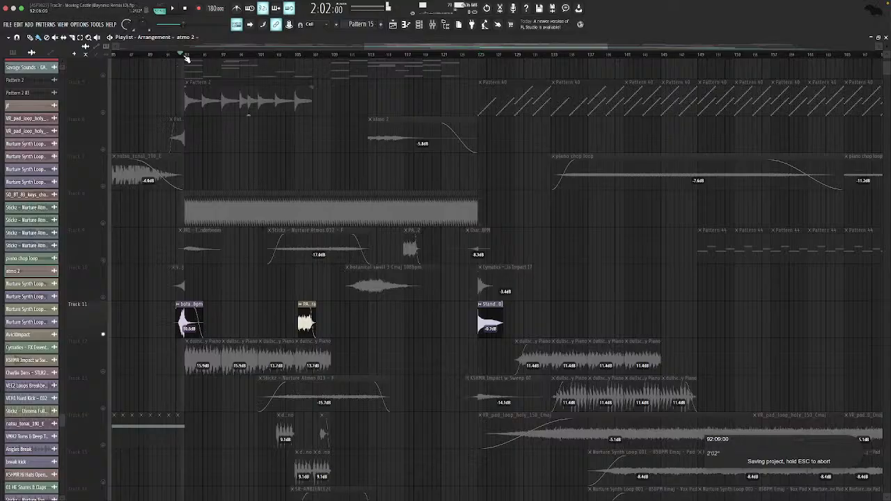
left_click(307, 54)
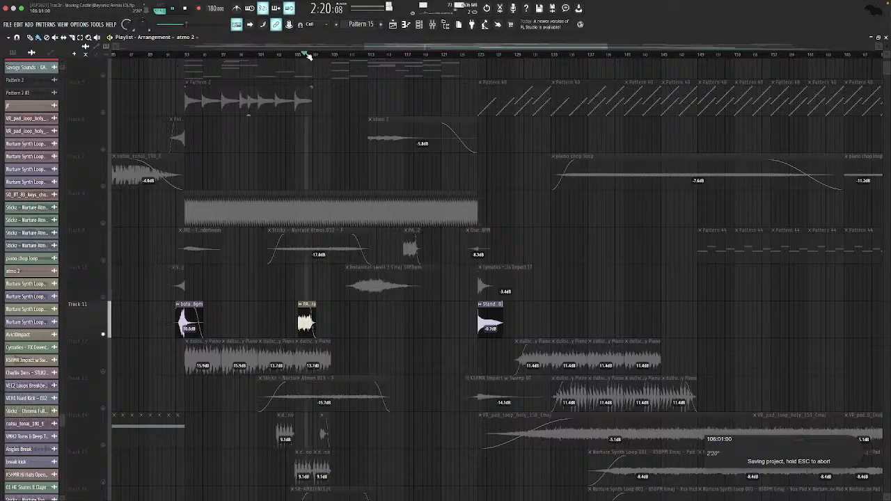
left_click(484, 55)
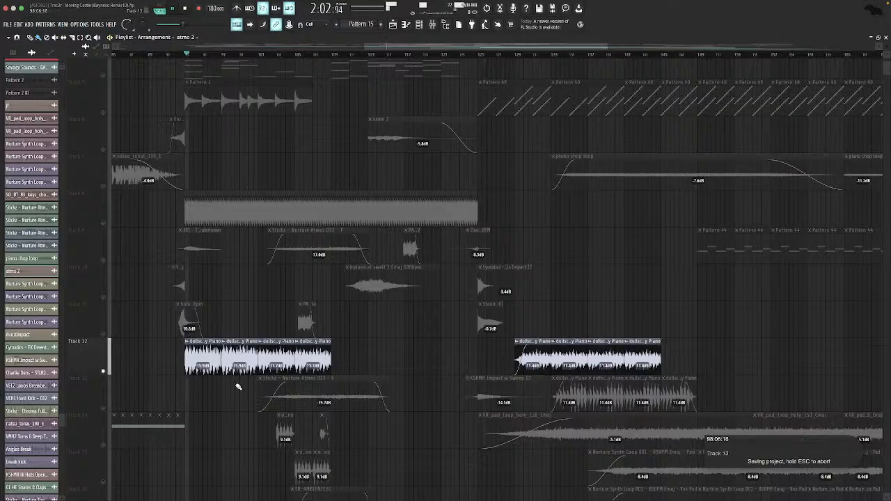
Solo Track 13 and play its Stickz - Nurture Atmos 013 and KSHMR Impact w Sweep 07 clips.
scroll(272, 283, "down", 2)
left_click(261, 55)
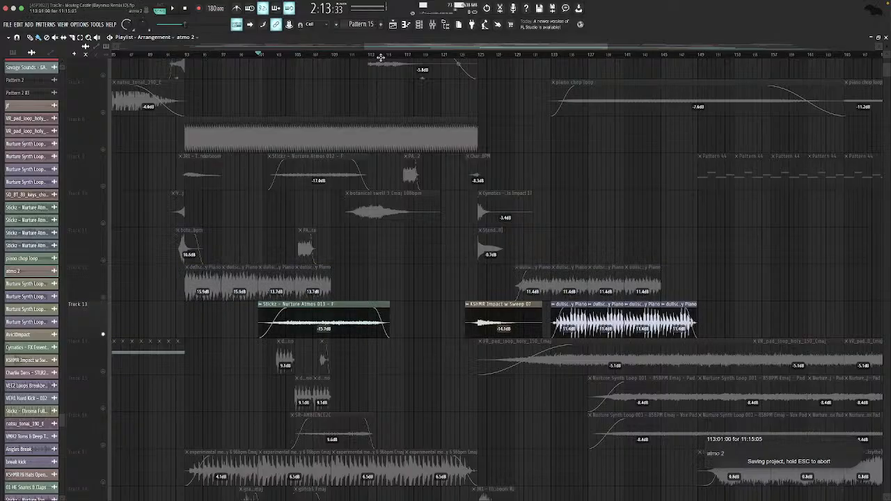
left_click(305, 54)
key("space")
key("space")
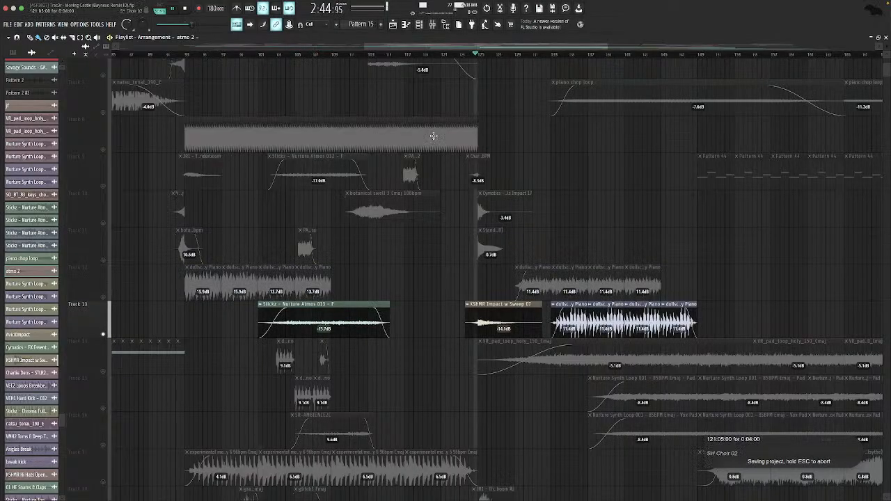
Solo Track 14 together with Track 15 and play their short clips between bars 103 and 109.
right_click(103, 373)
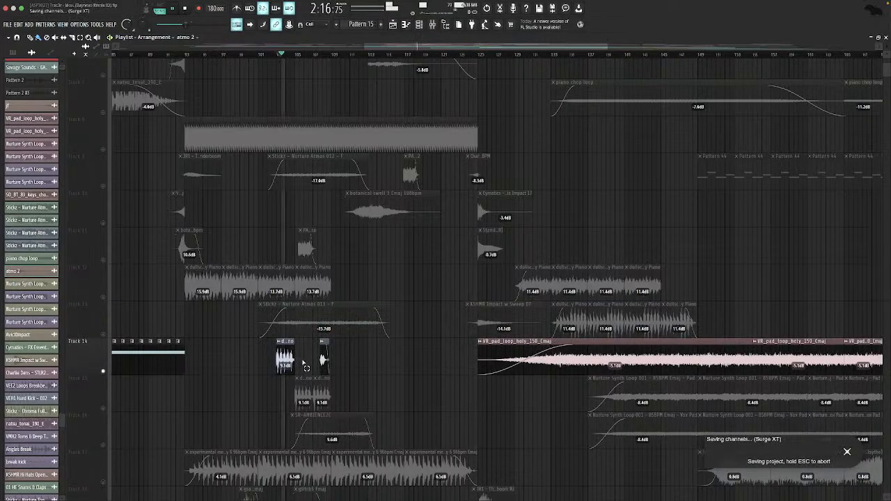
left_click(103, 409)
key("space")
scroll(328, 58, "left", 1)
left_click(328, 55)
key("space")
scroll(235, 384, "down", 3)
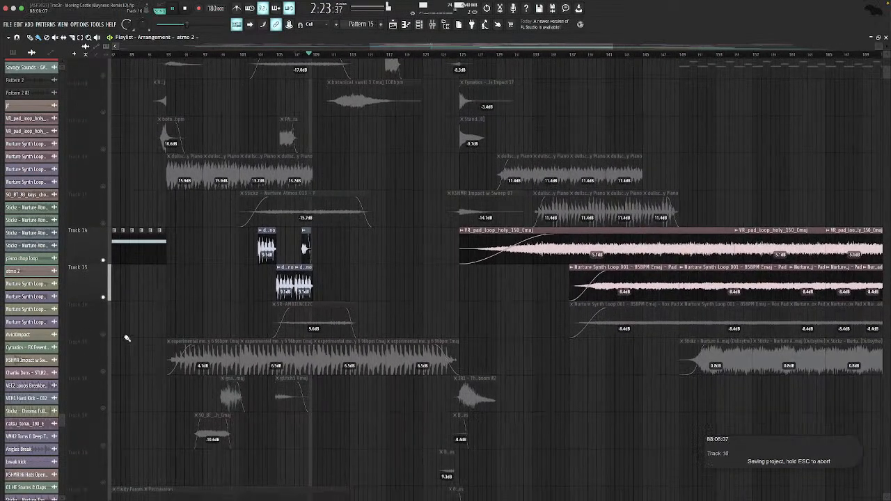
Solo Track 16 to hear the SR-AMBIENCE2C clip, and Track 17 to hear the experimental melody clips.
right_click(103, 334)
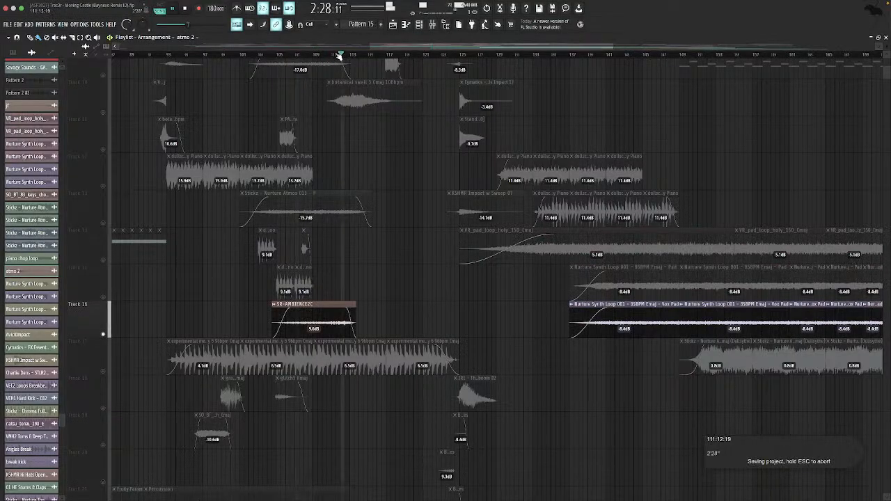
right_click(105, 372)
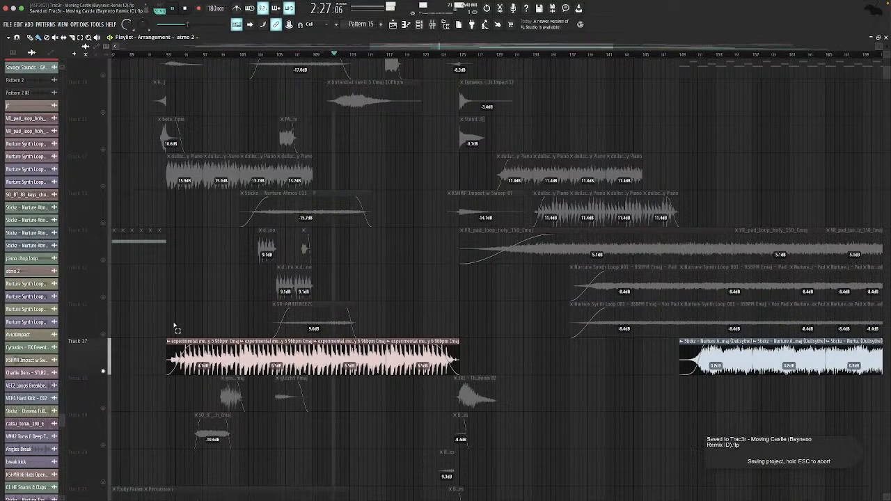
Solo Track 18 and play its granular piano, glitch5 and boom clips around bars 99, 105 and 125.
scroll(175, 329, "down", 1)
right_click(103, 372)
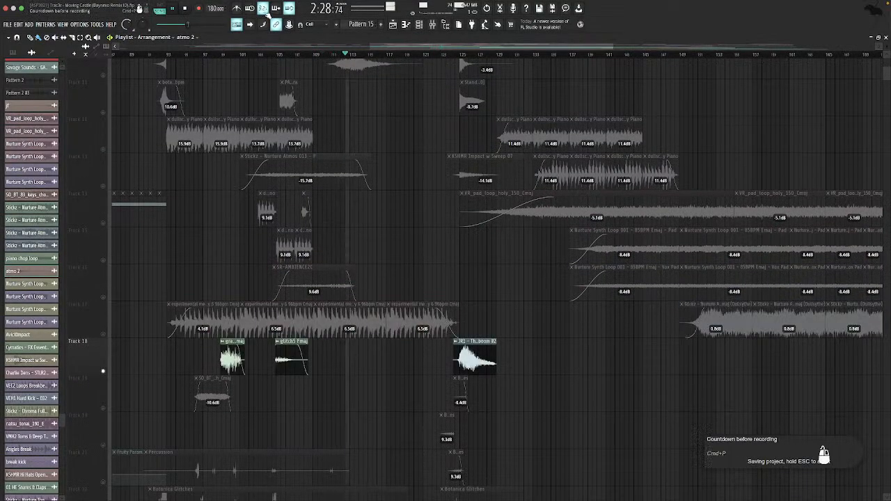
left_click(220, 58)
left_click(284, 60)
left_click(279, 60)
left_click(465, 57)
scroll(449, 152, "down", 3)
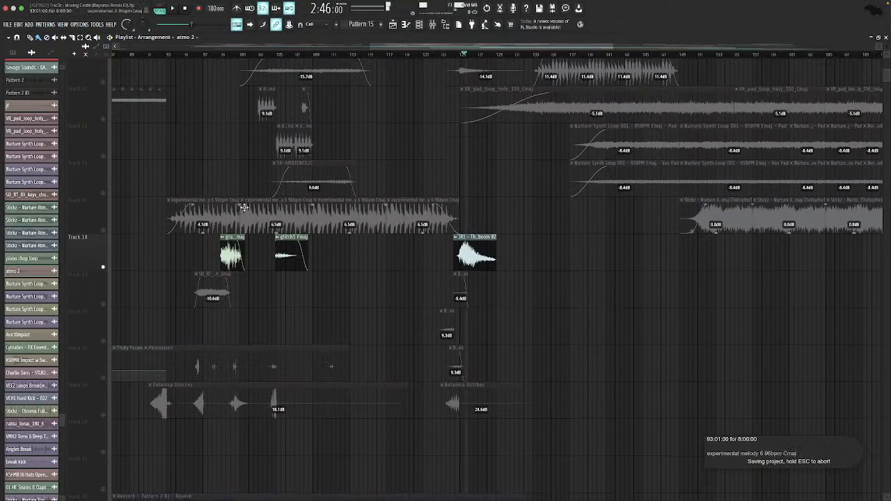
Inspect the audio clip settings of experimental melody 6 96bpm Cmaj on Track 17 and close them.
double_click(212, 207)
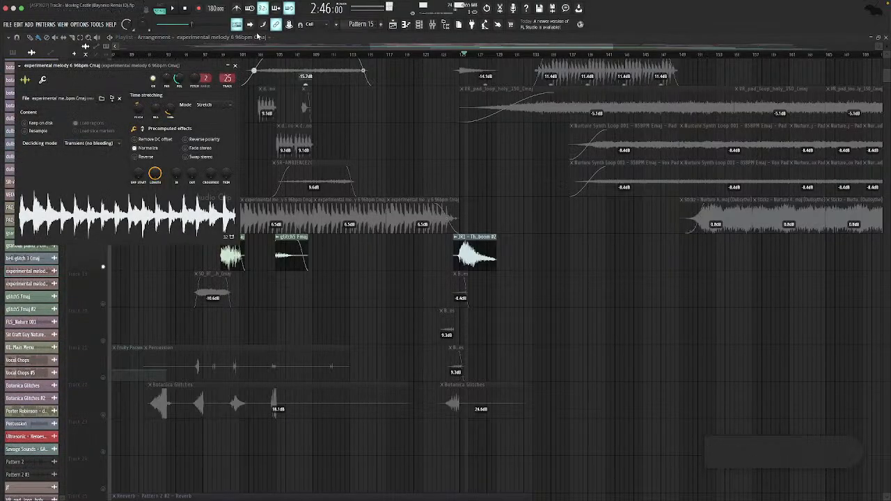
left_click(236, 66)
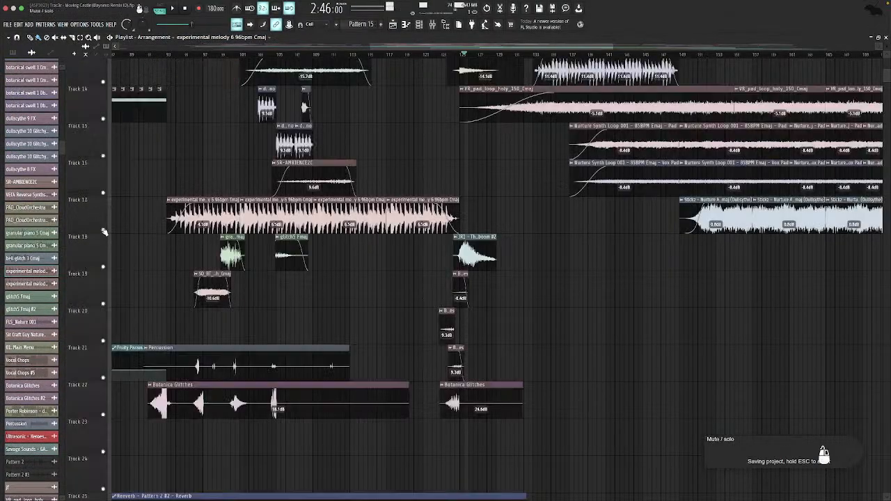
Play the full arrangement from bar 109 with all tracks audible and look over its layers.
scroll(143, 187, "up", 4)
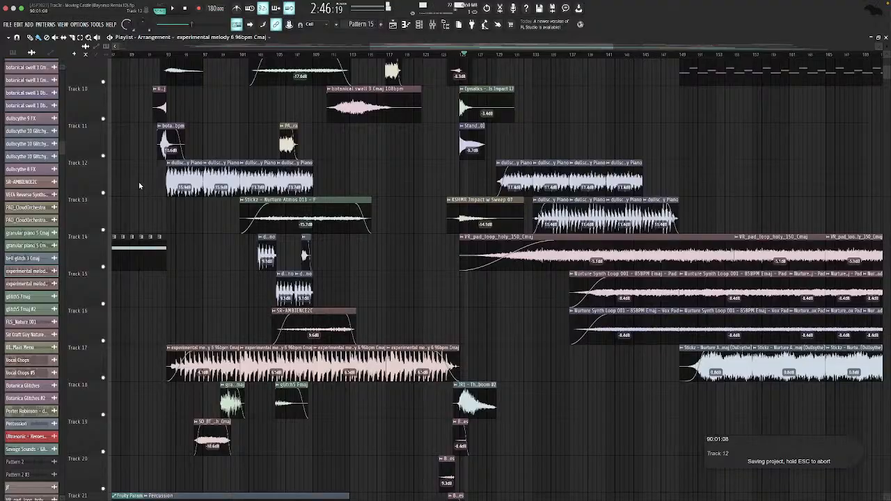
scroll(138, 182, "up", 8)
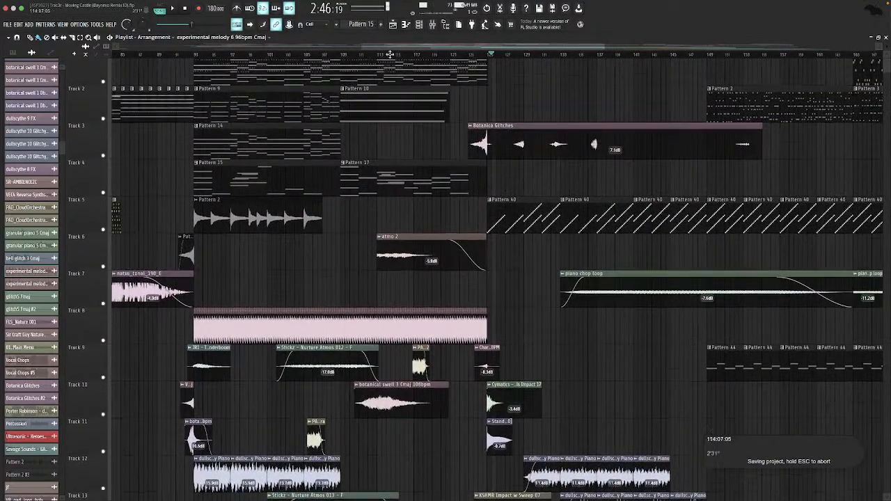
left_click(335, 53)
scroll(380, 144, "down", 6)
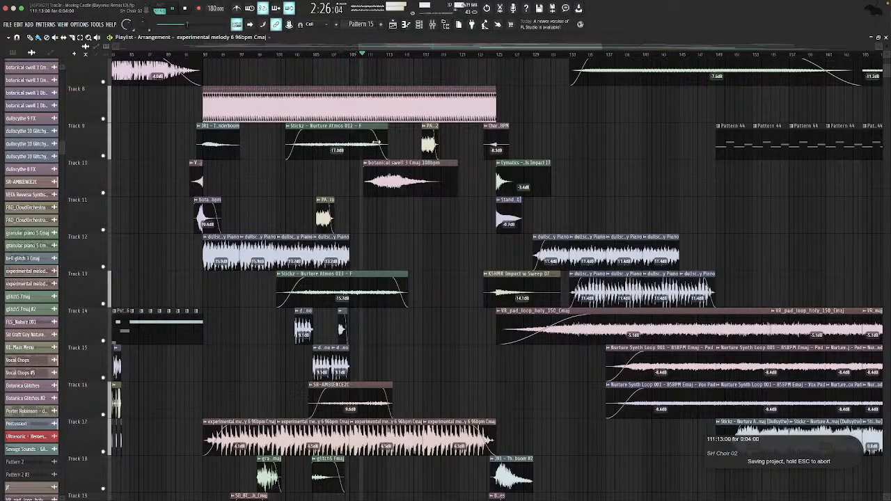
scroll(430, 258, "down", 7)
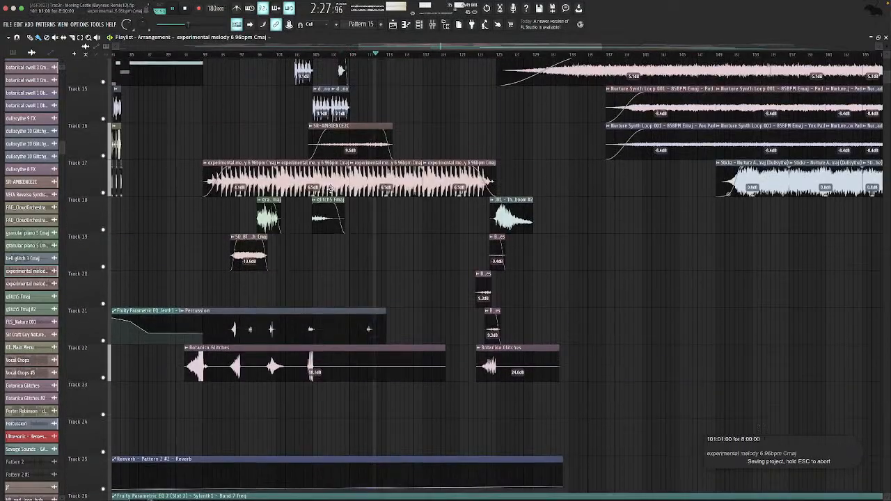
Solo Track 19 and play its clips around bars 97 and 125.
scroll(330, 188, "up", 1)
right_click(103, 304)
left_click(337, 54)
left_click(242, 55)
left_click(491, 54)
Add Tracks 20, 21 and 22 to the soloed Track 19 and play their percussion and glitch clips together.
left_click_drag(95, 302, 96, 376)
scroll(384, 244, "right", 4)
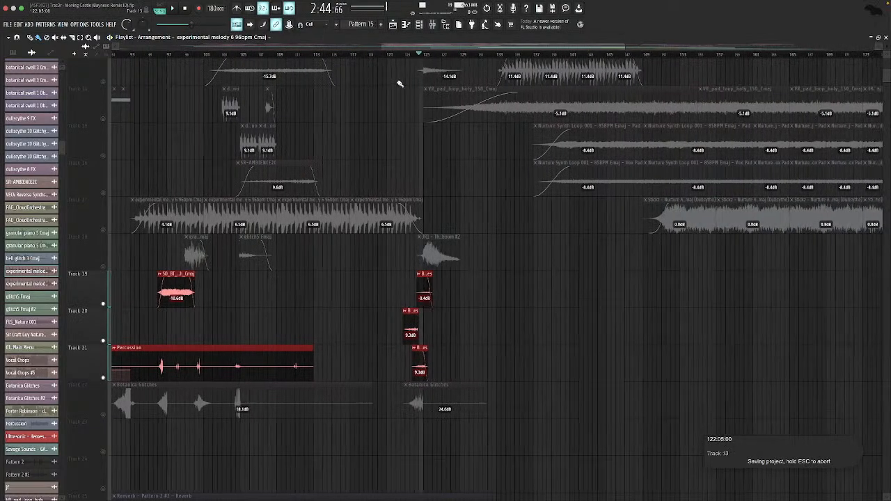
scroll(438, 265, "right", 2)
scroll(388, 278, "down", 8)
scroll(246, 362, "up", 10)
scroll(249, 356, "down", 6)
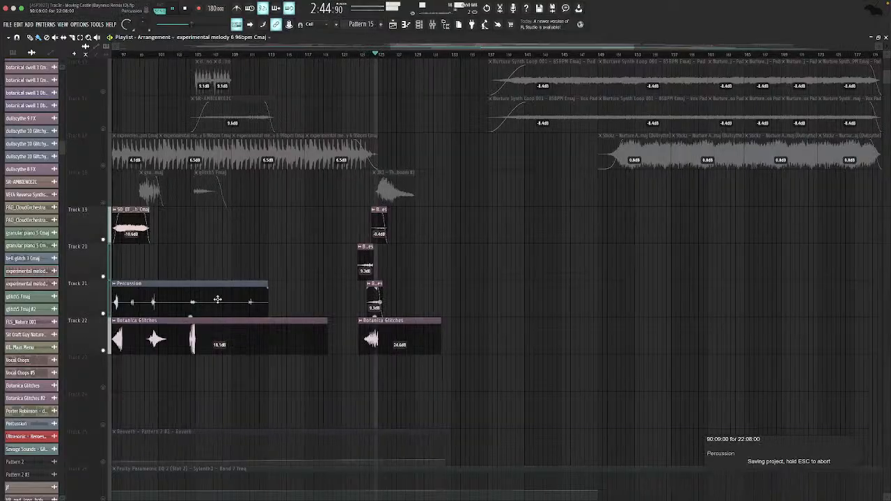
scroll(217, 300, "left", 3)
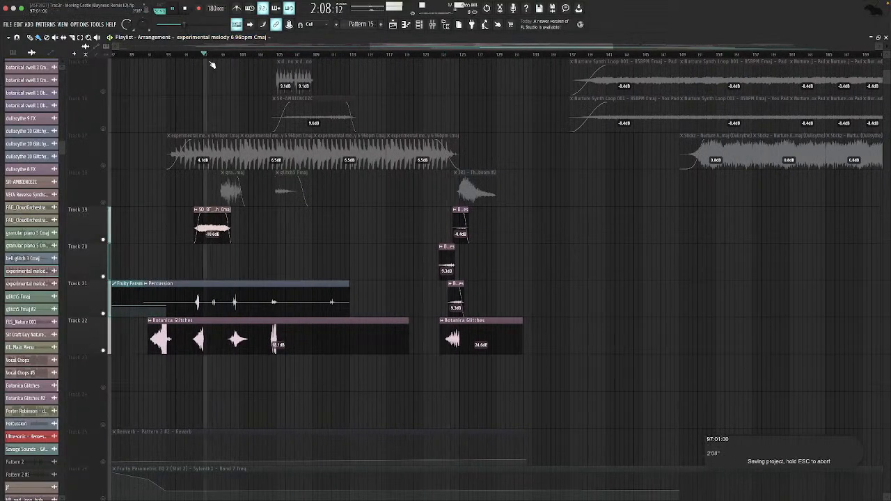
Clear the solo so that every playlist track is audible again.
right_click(104, 239)
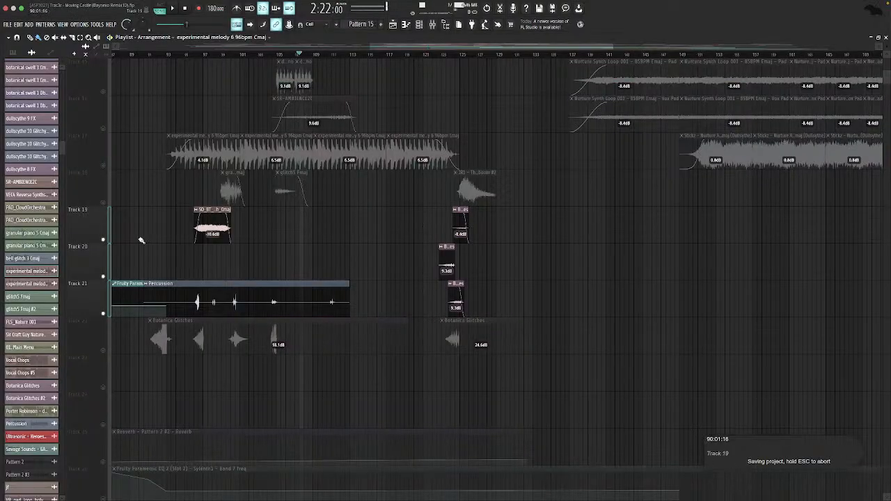
right_click(105, 240)
Look over the whole playlist arrangement, from the opening patterns to the final section.
scroll(278, 174, "up", 14)
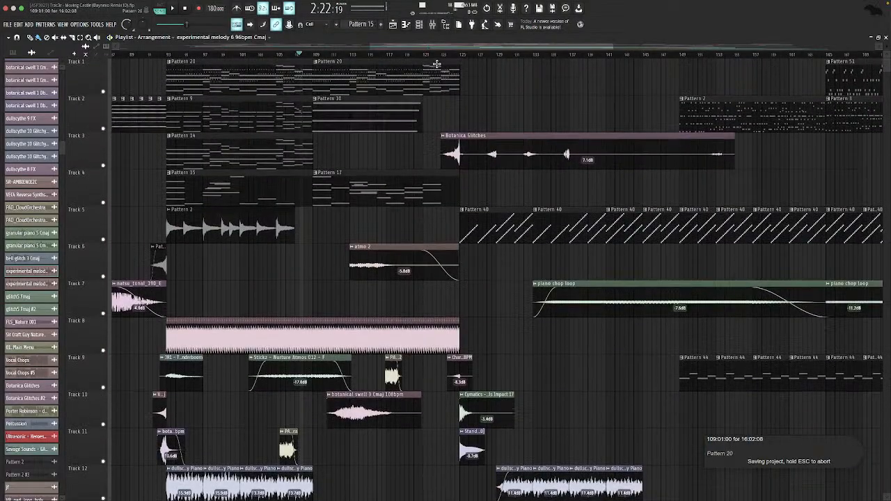
scroll(493, 126, "right", 5)
scroll(395, 103, "down", 12)
scroll(396, 105, "up", 9)
scroll(396, 104, "left", 3)
scroll(397, 104, "right", 20)
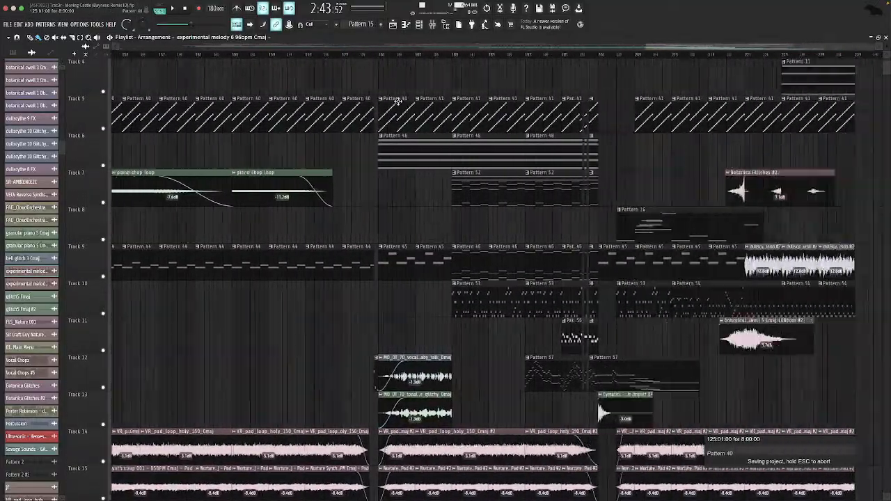
scroll(397, 99, "left", 20)
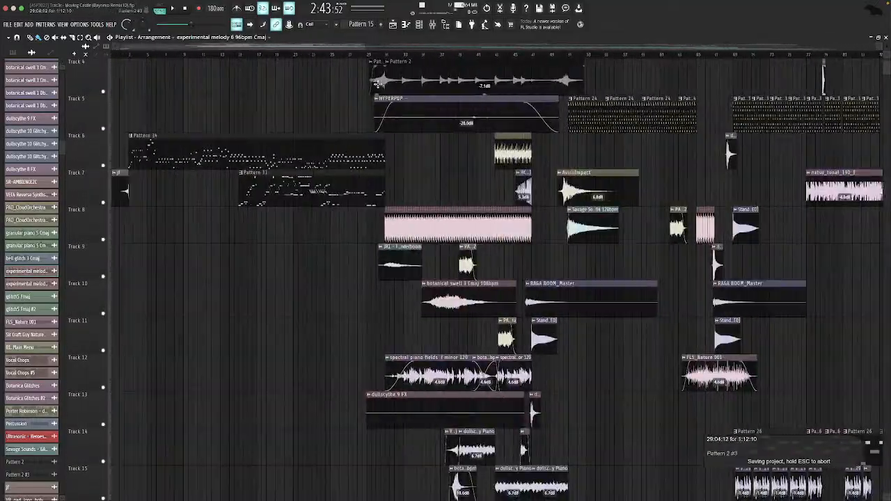
scroll(386, 86, "right", 15)
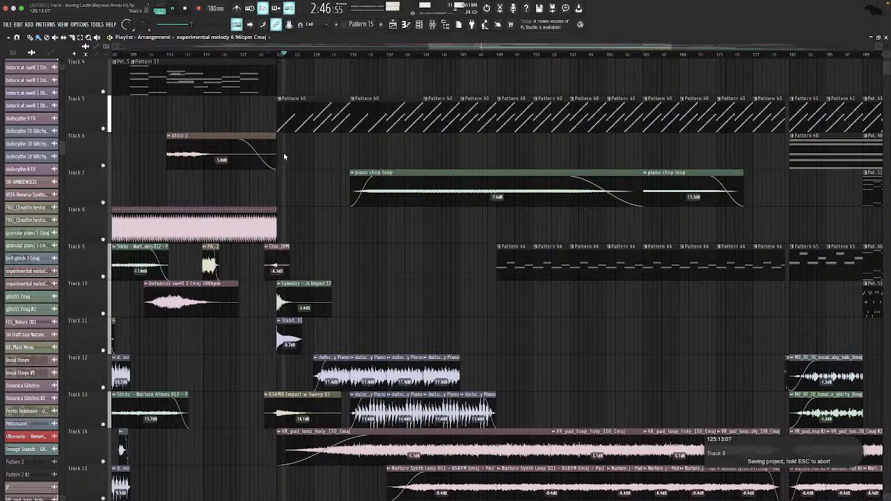
Examine the tracks of the section starting at bar 125 while it plays.
scroll(282, 151, "down", 3)
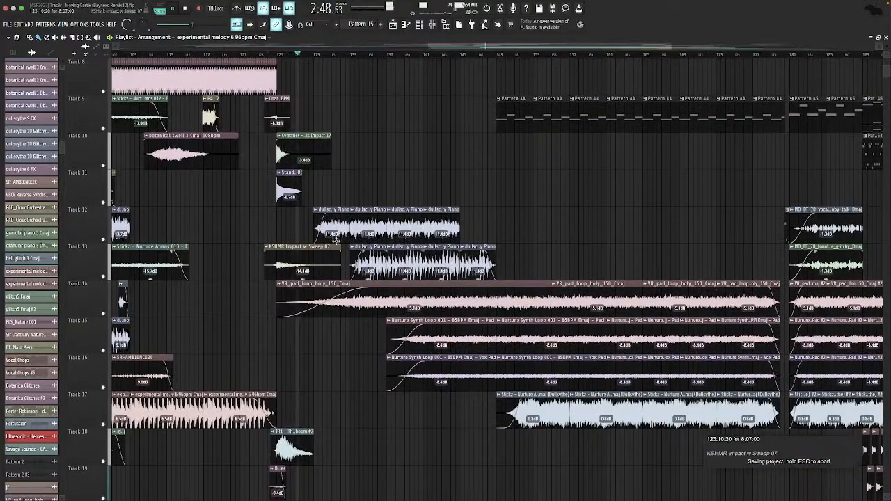
scroll(413, 232, "up", 6)
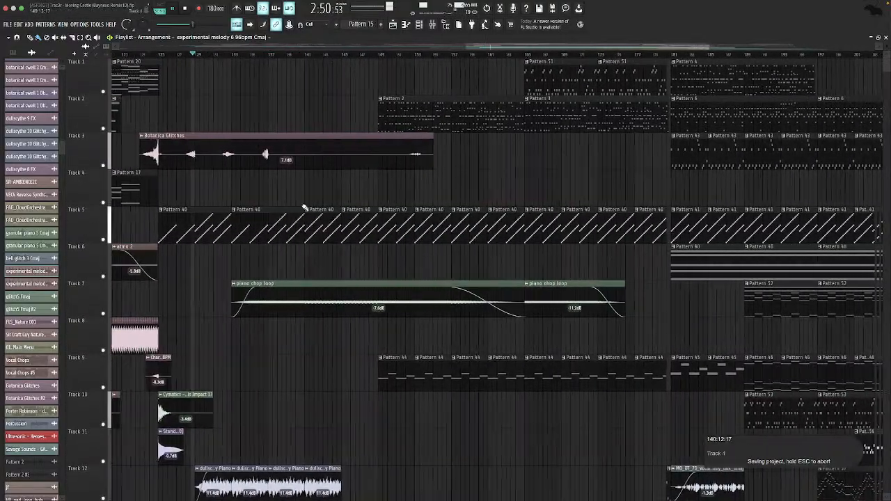
scroll(322, 188, "down", 10)
scroll(321, 188, "up", 4)
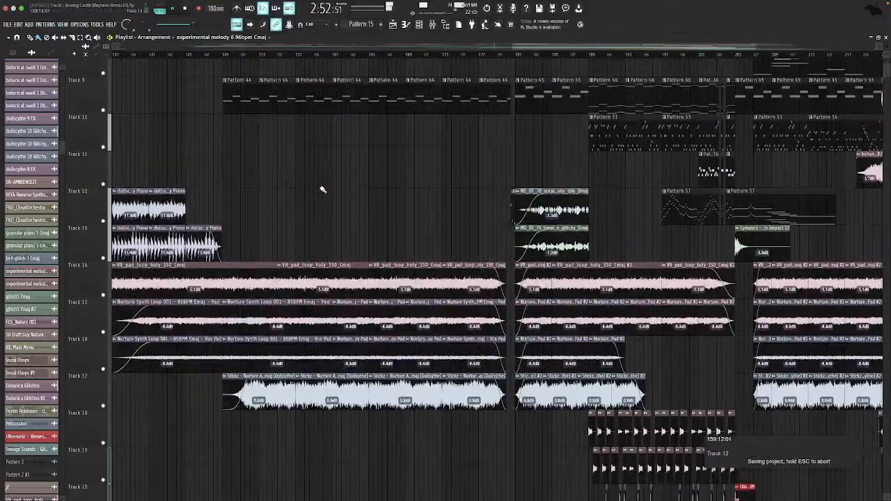
Solo Track 12 and add Track 13 to hear their layered piano clips together.
left_click(103, 276, "ctrl")
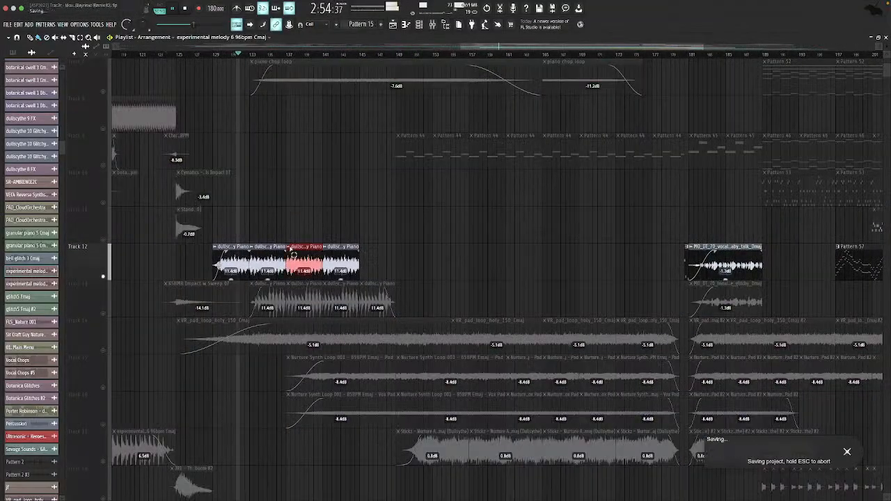
left_click(103, 313)
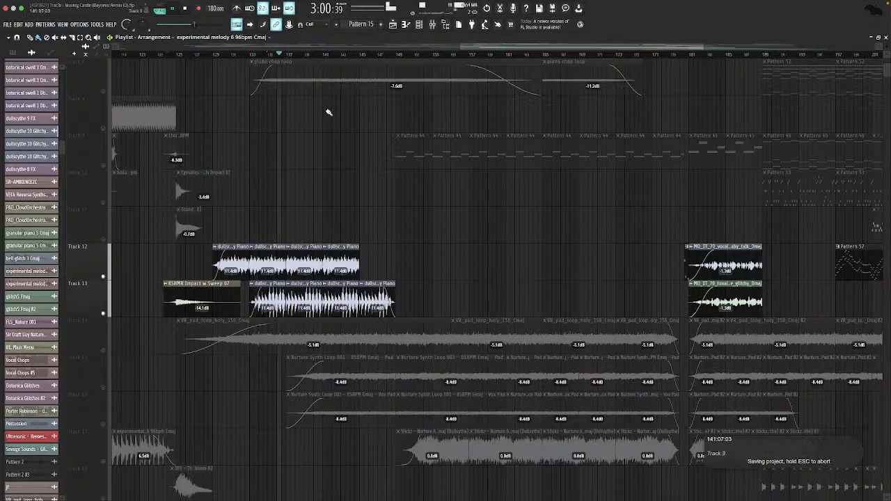
Solo Track 14 together with Tracks 15 to 17 and play the layered pads from about bar 157.
key("space")
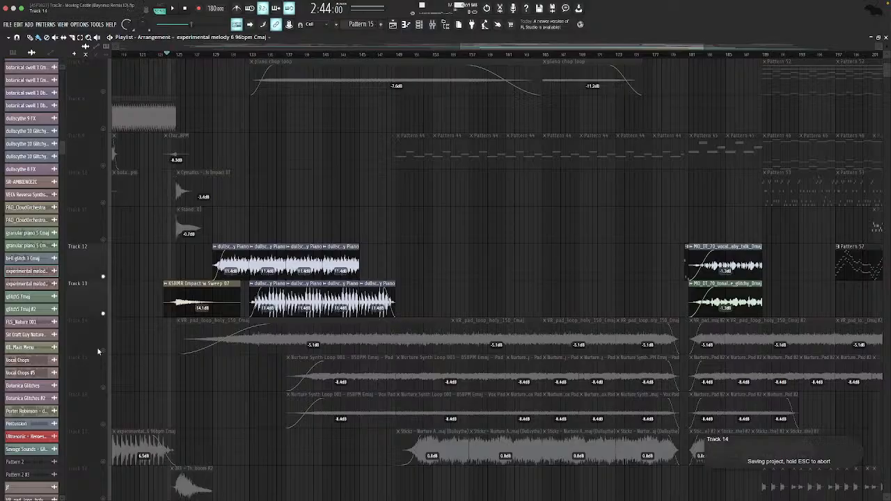
right_click(103, 351)
scroll(243, 354, "right", 3)
scroll(258, 360, "down", 1)
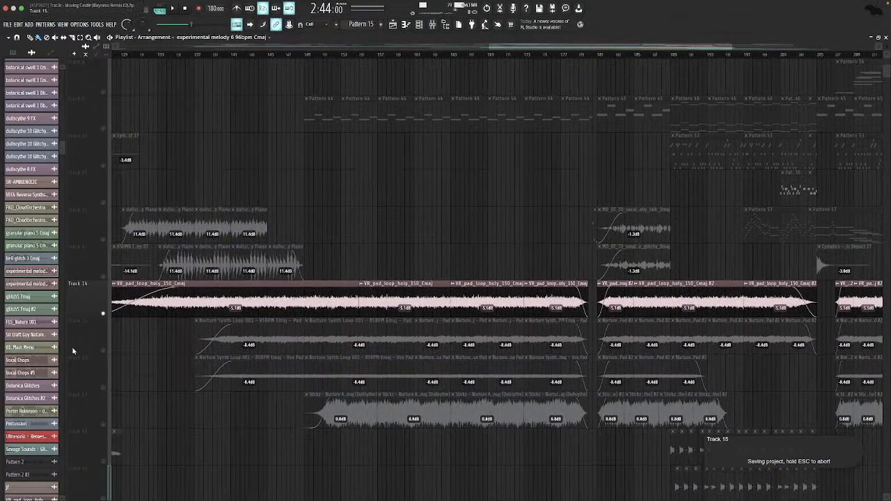
left_click_drag(84, 346, 91, 418)
left_click(104, 425)
left_click(165, 406, "ctrl")
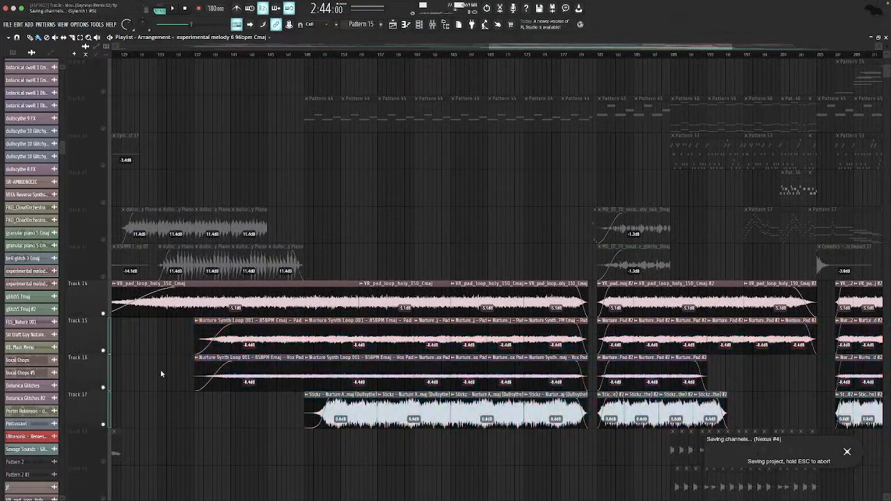
left_click(372, 54)
Add the automation tracks from Track 33 to Track 56 to the soloed pad tracks.
scroll(392, 135, "down", 10)
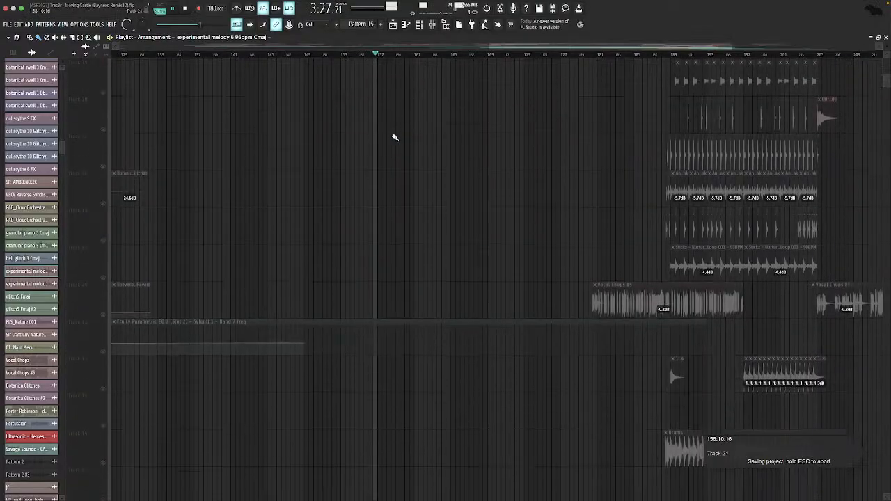
left_click_drag(96, 342, 100, 488)
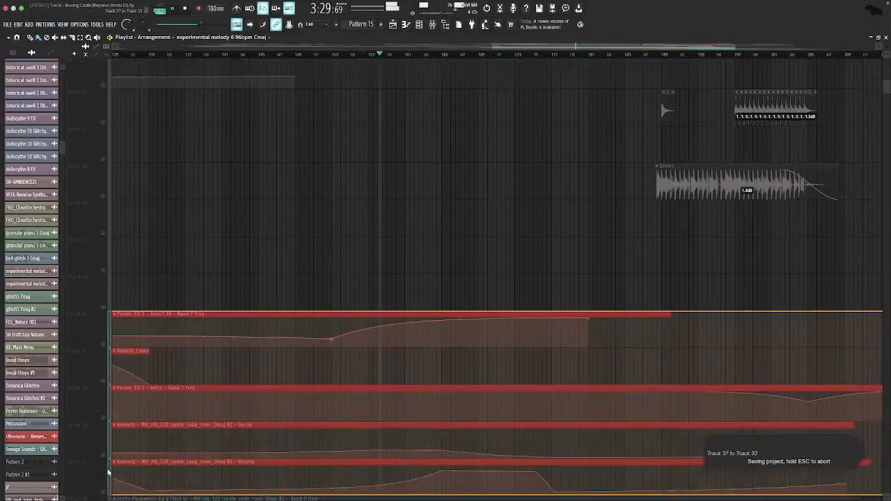
scroll(185, 362, "down", 8)
scroll(183, 358, "down", 3)
scroll(94, 178, "up", 4)
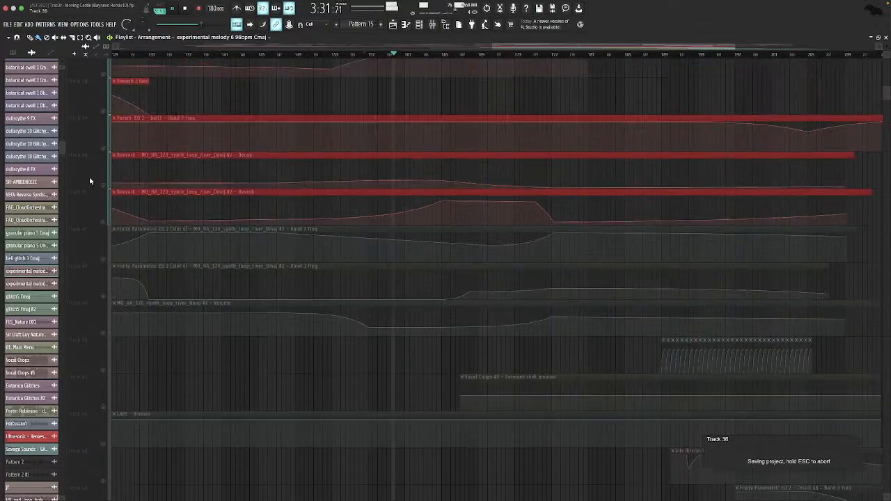
left_click_drag(91, 244, 96, 490)
scroll(196, 326, "down", 1)
scroll(258, 244, "down", 10)
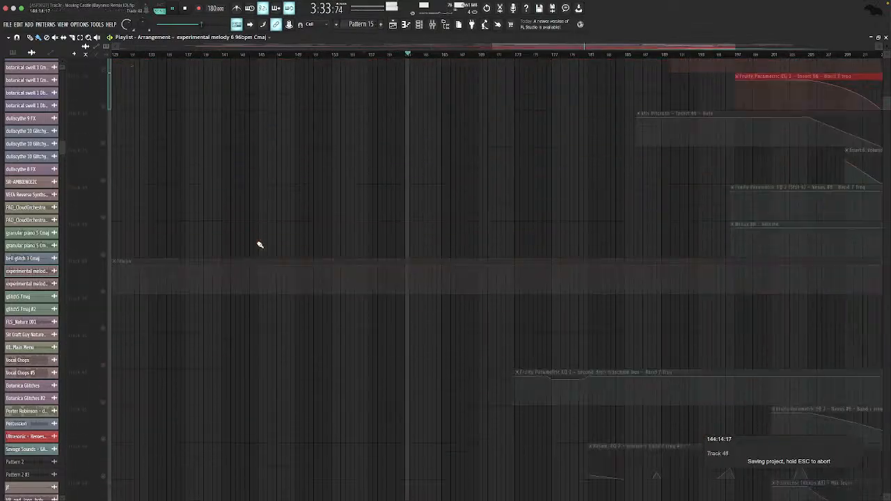
left_click_drag(90, 194, 96, 490)
scroll(181, 345, "down", 5)
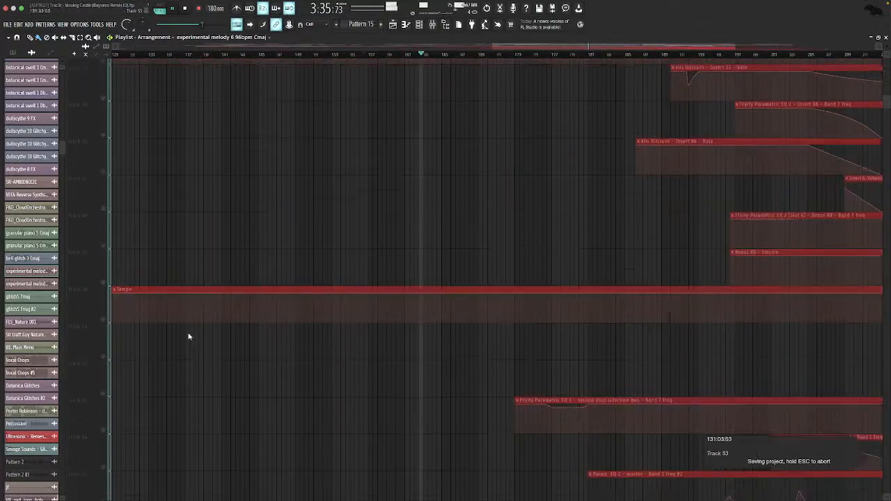
scroll(191, 331, "right", 5)
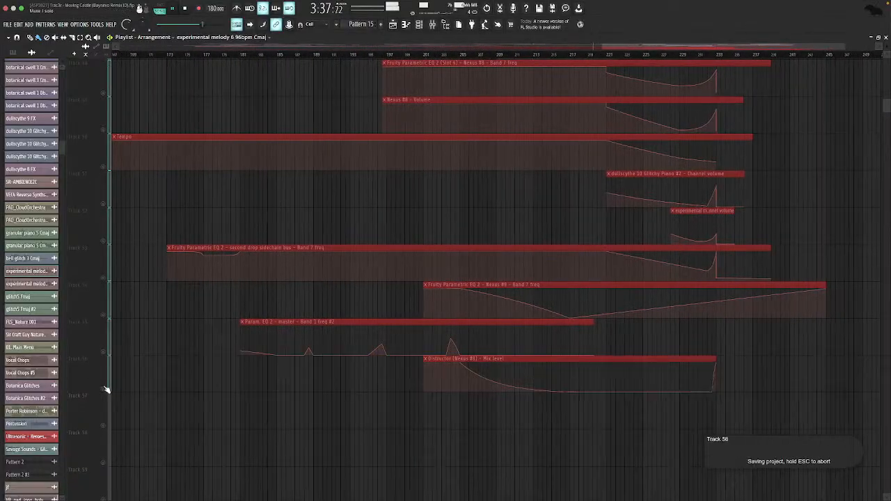
right_click(103, 389)
Restart playback of the pad section and unmute the Fruity Parametric EQ 2 automation on Track 26.
scroll(182, 275, "left", 5)
scroll(179, 274, "up", 10)
key("space")
scroll(176, 274, "up", 15)
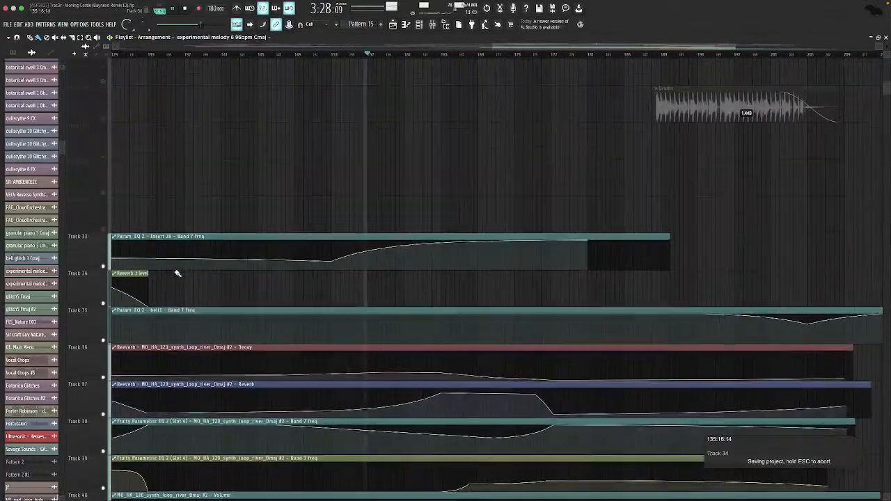
key("ctrl+s")
left_click(104, 316)
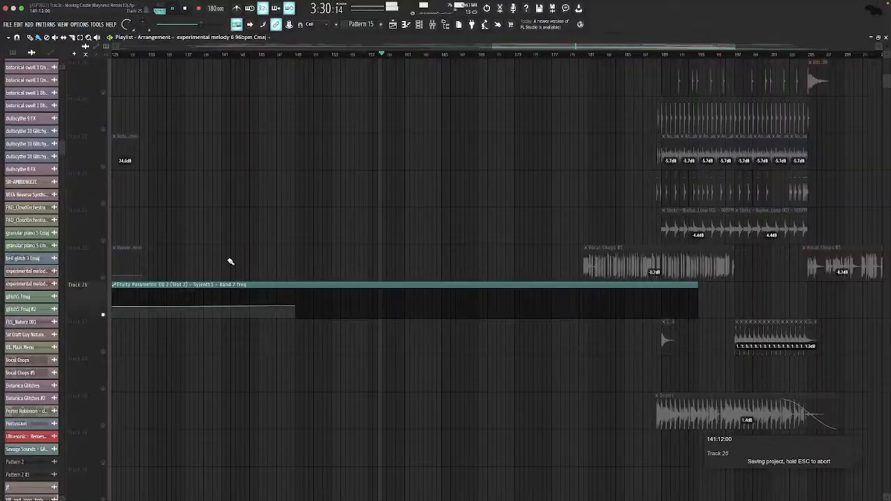
scroll(216, 259, "up", 10)
scroll(213, 258, "left", 4)
scroll(215, 258, "down", 7)
scroll(216, 259, "down", 2)
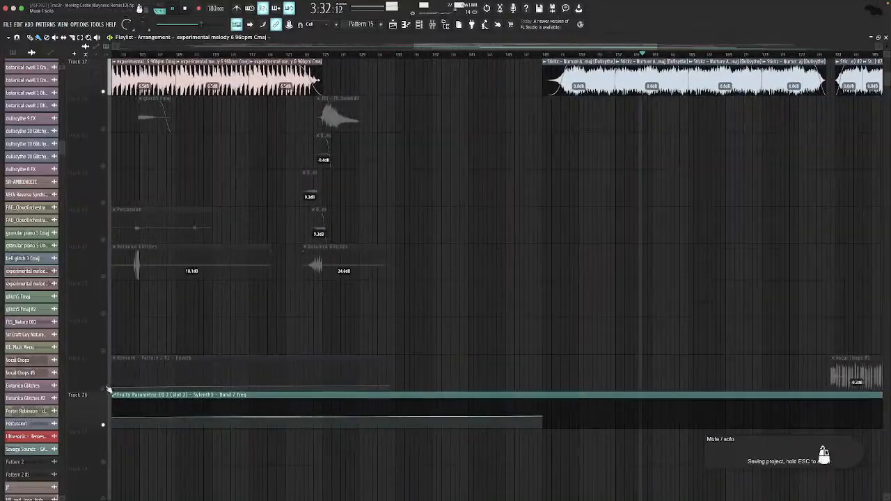
Unmute the remaining tracks from Track 27 to Track 32.
scroll(191, 292, "left", 3)
scroll(194, 294, "down", 6)
scroll(194, 293, "up", 8)
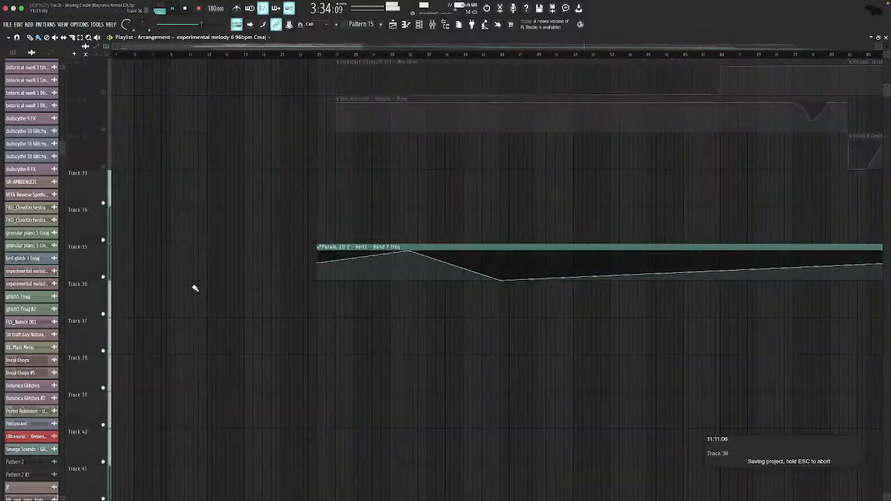
scroll(194, 291, "left", 3)
left_click_drag(103, 314, 104, 496)
scroll(174, 378, "down", 5)
left_click(198, 316)
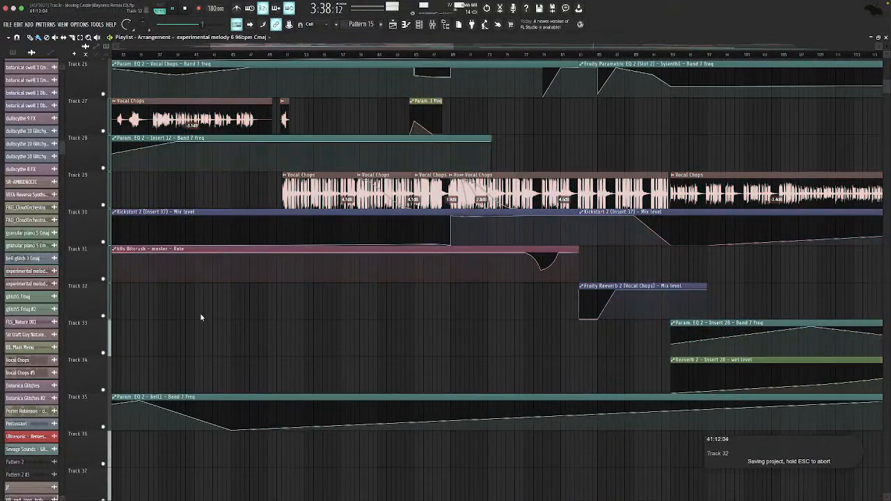
Play the pad layers on Tracks 14 to 17 from about bar 178, where the first pad section ends.
scroll(209, 314, "right", 12)
scroll(219, 311, "up", 15)
scroll(219, 317, "down", 6)
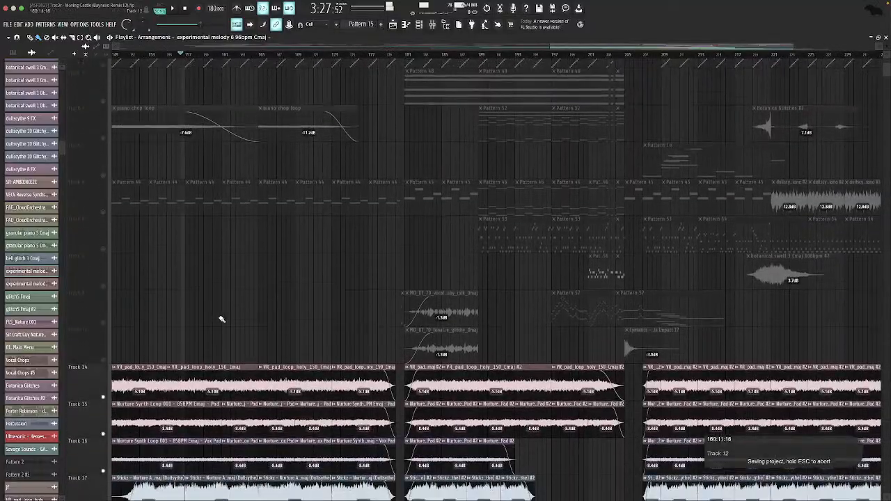
scroll(451, 247, "left", 3)
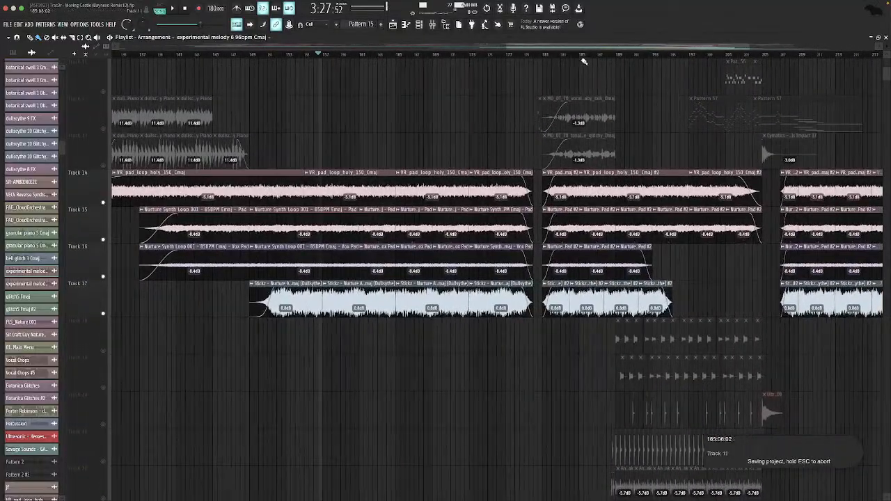
left_click_drag(534, 57, 519, 59)
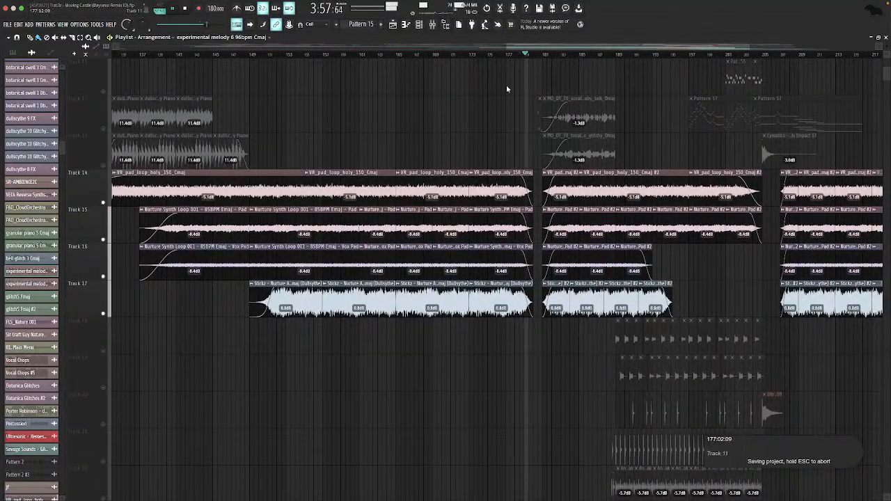
Solo Track 9 and play its Pattern 44 notes in the piano roll.
scroll(509, 91, "up", 9)
scroll(510, 95, "left", 4)
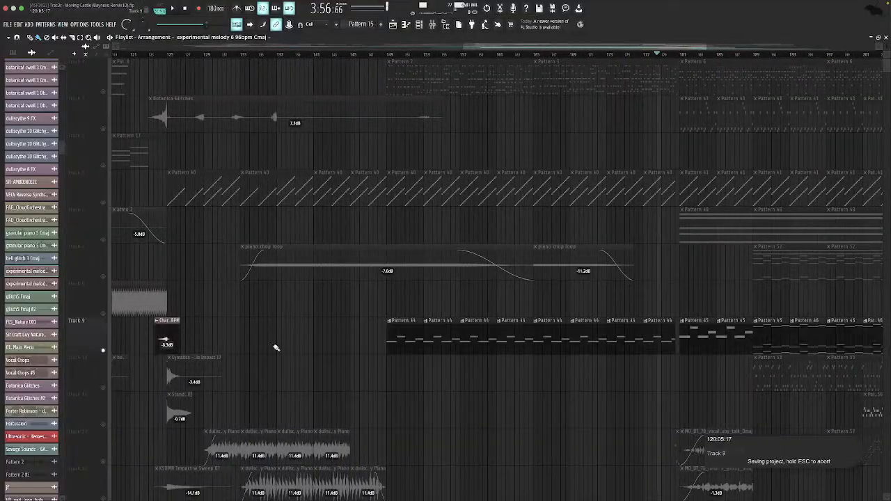
double_click(417, 342)
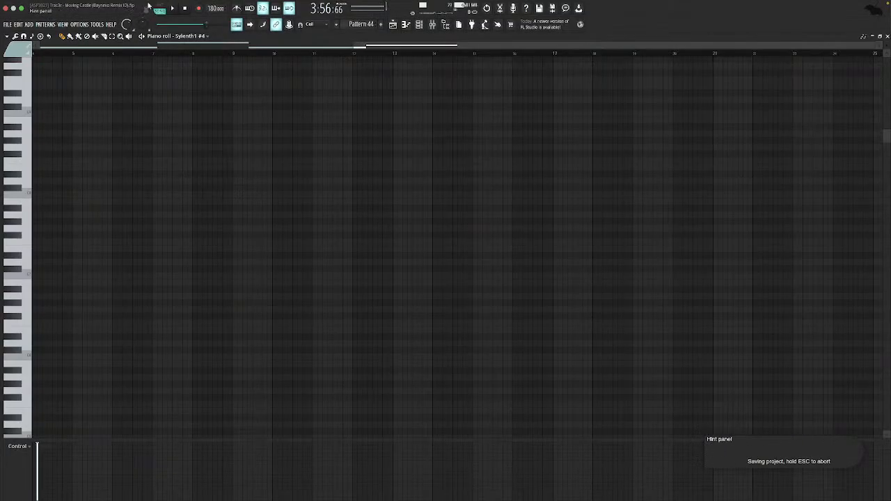
key("space")
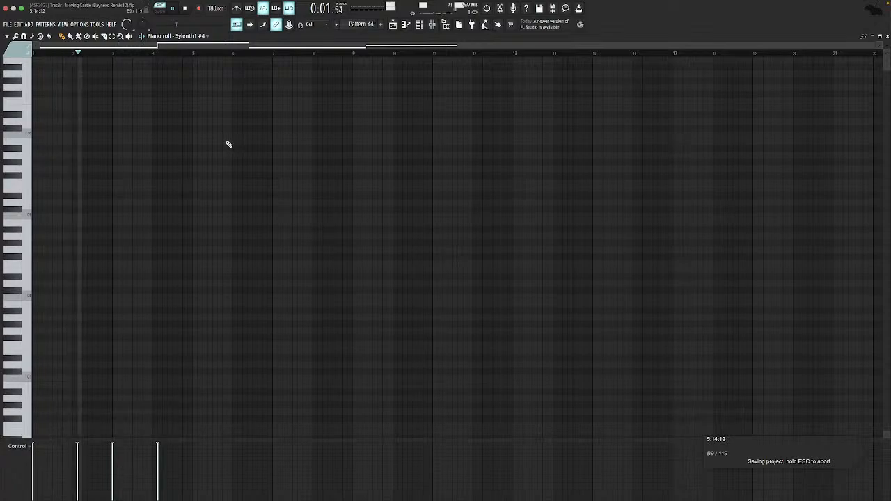
scroll(221, 165, "up", 1)
key("space")
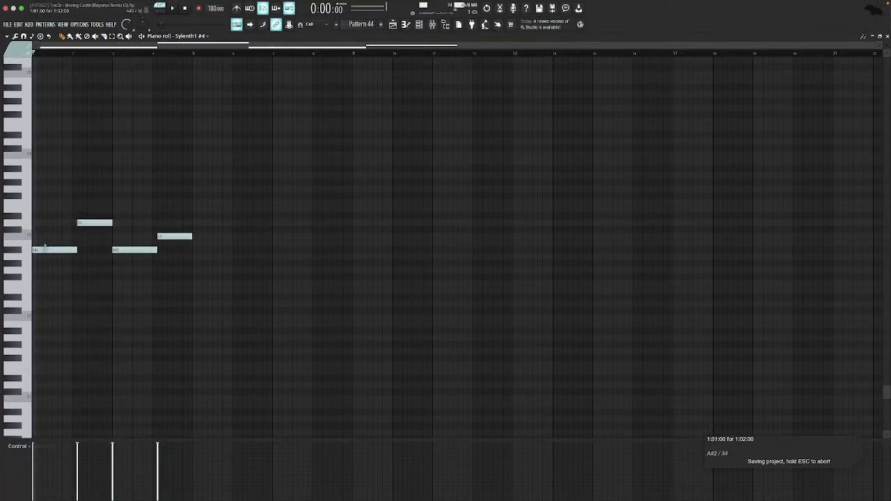
left_click(89, 228)
right_click(108, 229)
key("space")
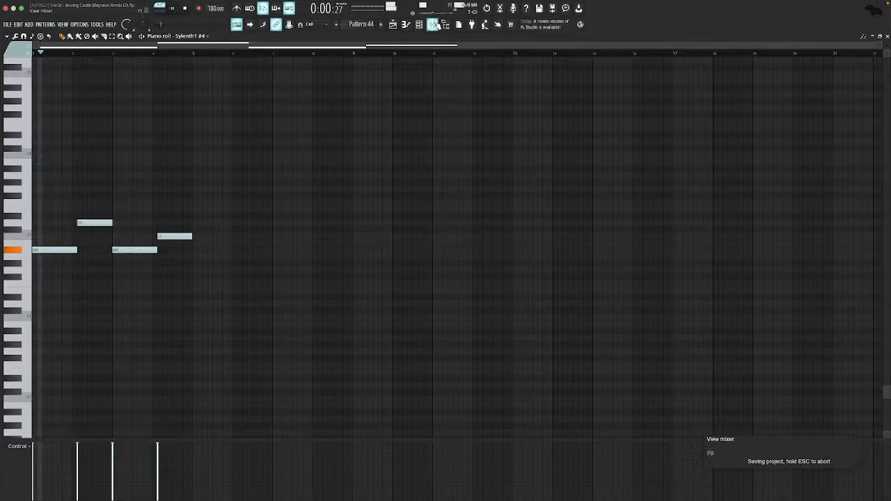
Find the Sylenth1 #4 channel in the channel rack and view its instrument while Pattern 44 plays.
key("F6")
scroll(328, 335, "down", 10)
key("ctrl+s")
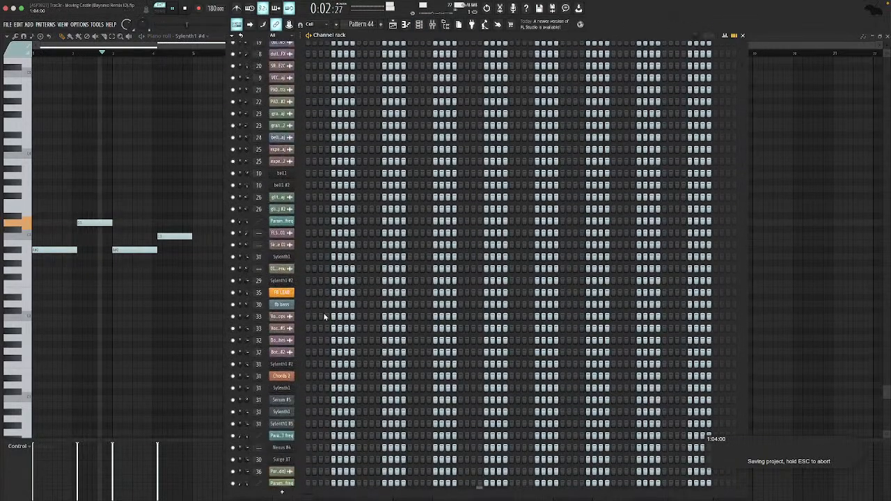
key("space")
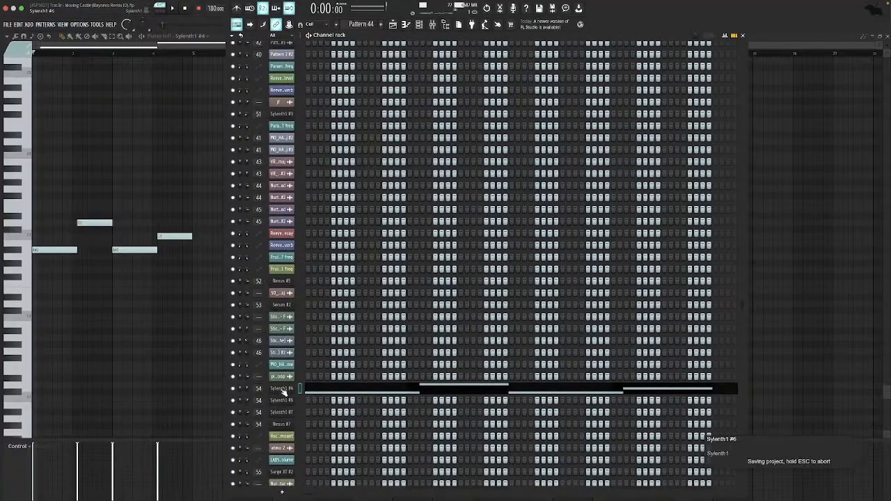
left_click(279, 388)
left_click(279, 388)
key("space")
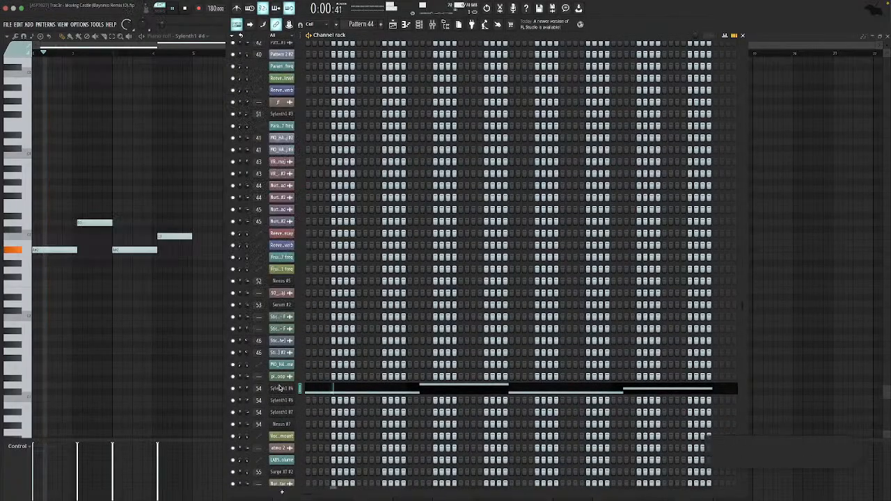
left_click(280, 388)
key("Escape")
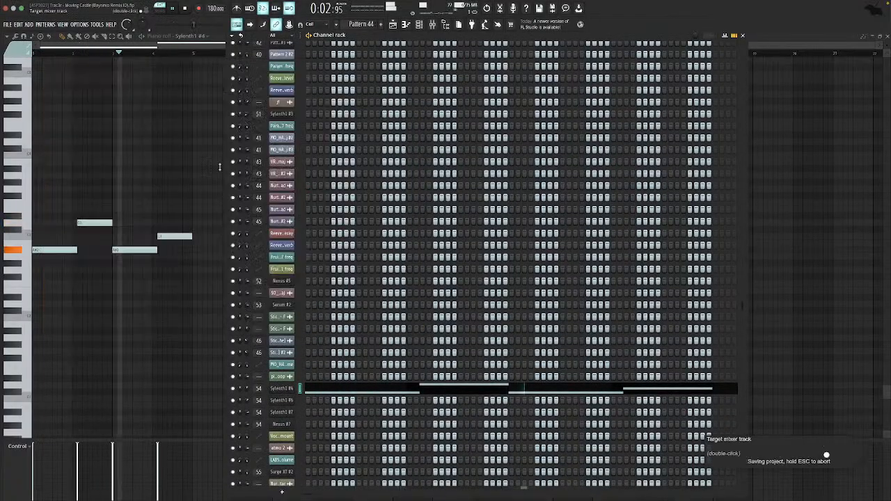
key("Escape")
Solo Track 7 in the playlist and raise its first piano chop loop clip's gain to -4.9 dB while listening.
key("F5")
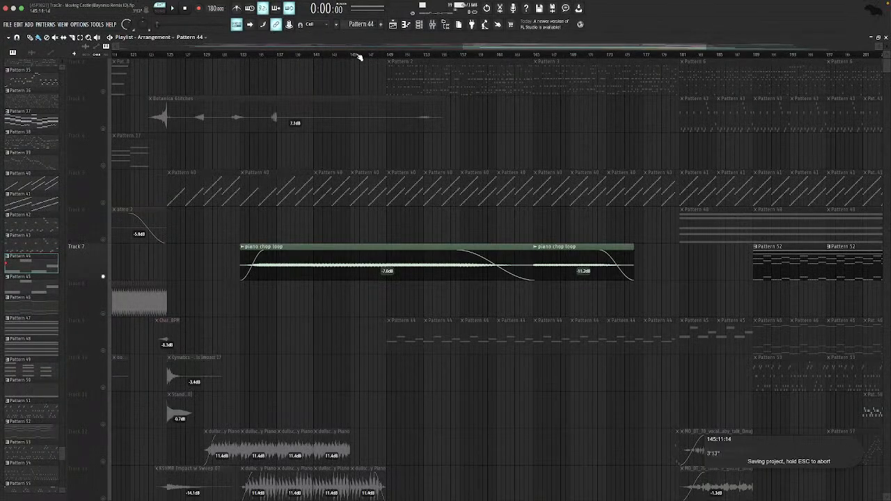
left_click_drag(360, 68, 353, 72)
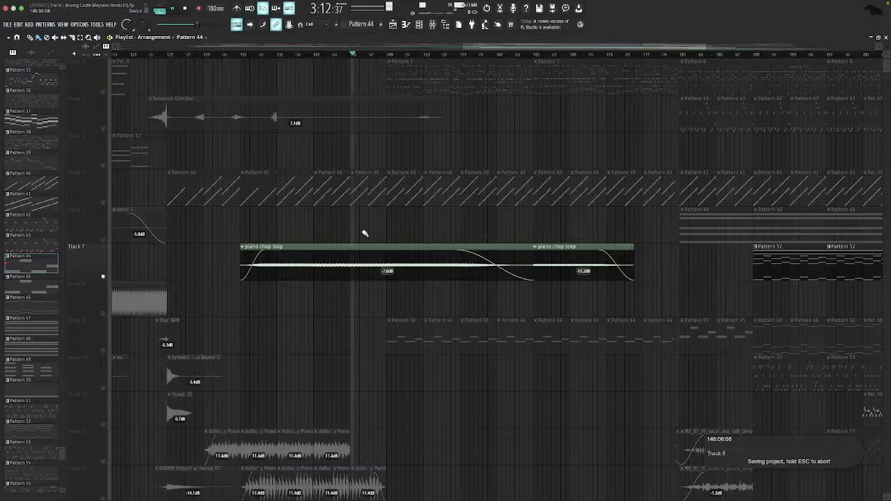
left_click_drag(387, 280, 387, 272)
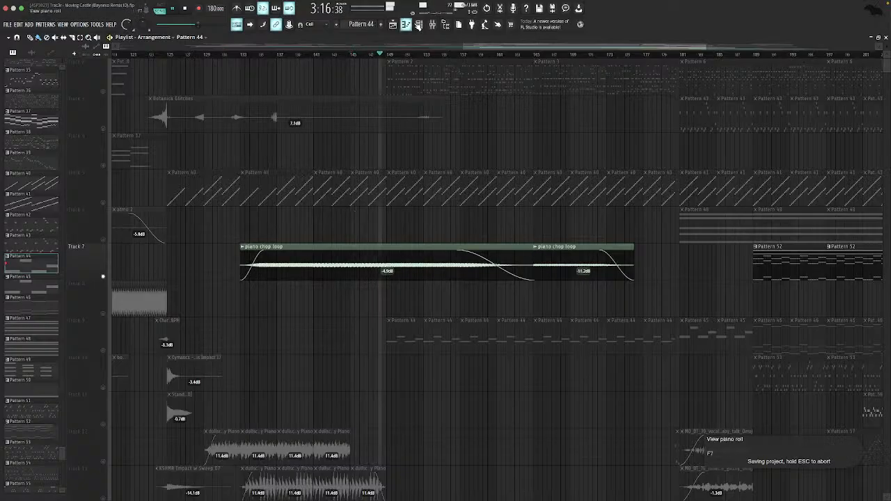
left_click(463, 55)
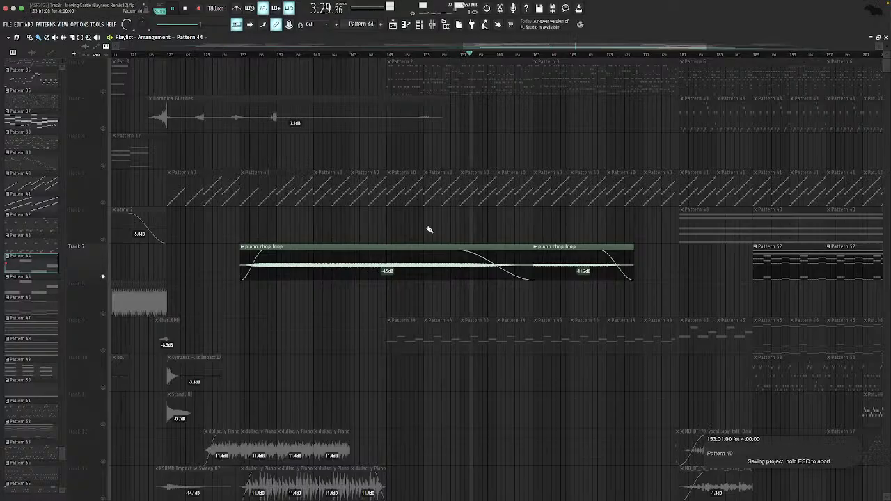
key("space")
Solo Track 5 and open its Pattern 40 in the piano roll, with playback set to pattern mode.
right_click(103, 203)
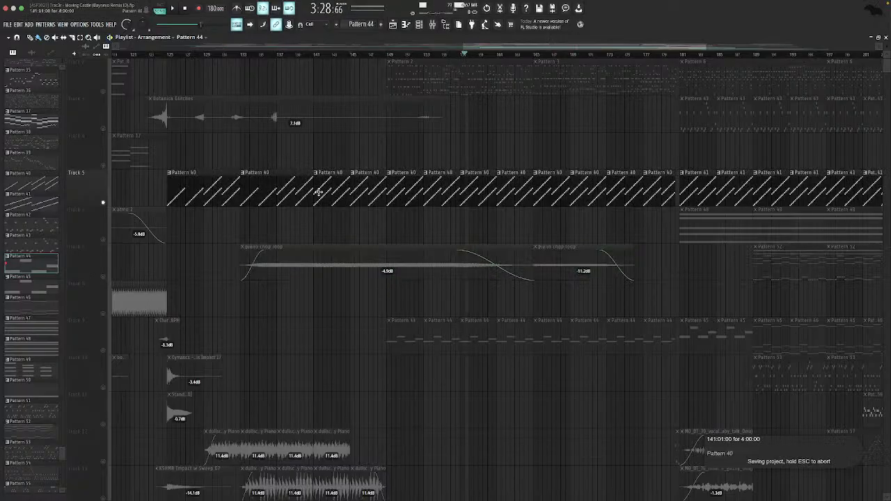
double_click(311, 188)
left_click(164, 11)
Examine the sliced sample in the MO_HA_120_synth_loop_river_Dmaj #2 Slicex channel, and play Pattern 40 in the piano roll.
left_click(420, 26)
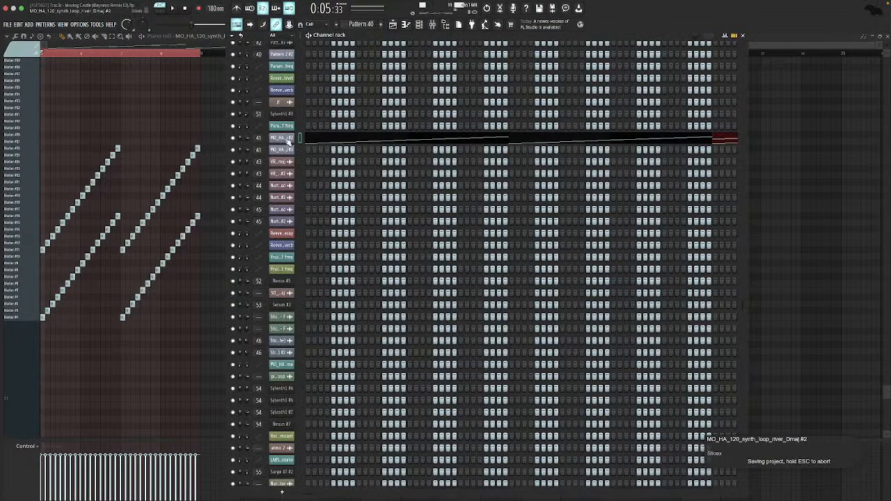
left_click(286, 137)
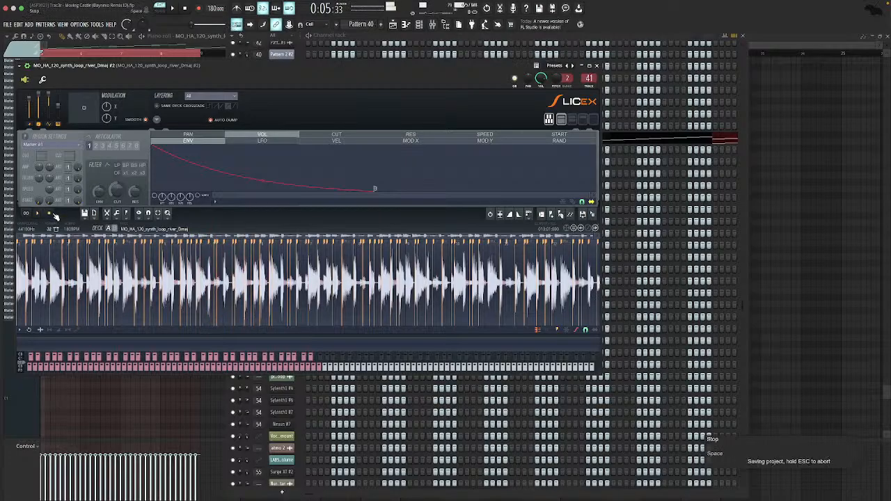
left_click(603, 66)
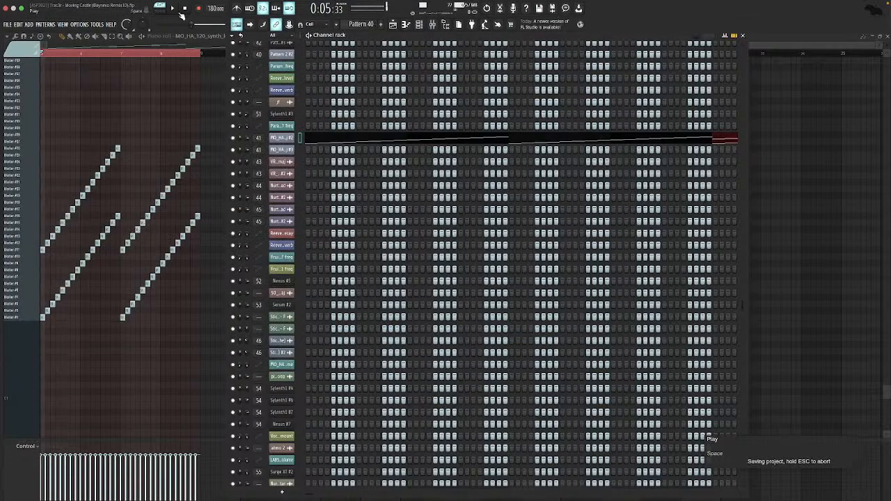
key("F6")
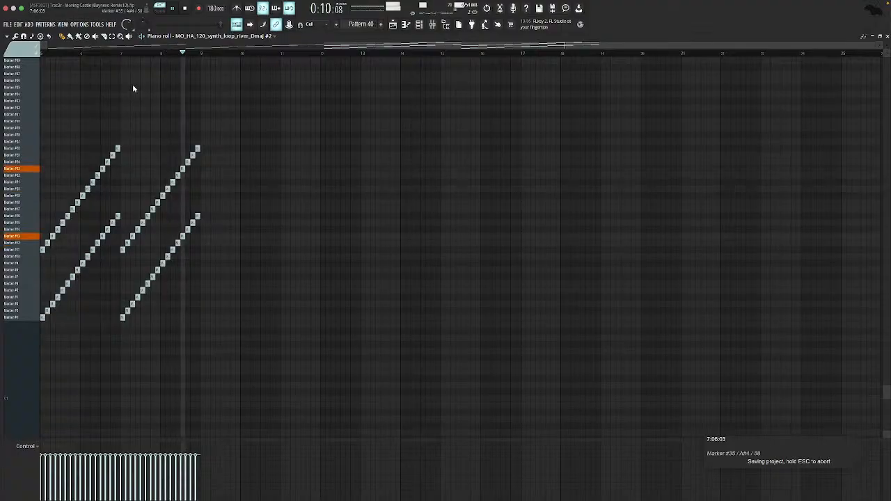
Stop Pattern 40, save the project, and close the piano roll and channel rack.
key("space")
key("ctrl+s")
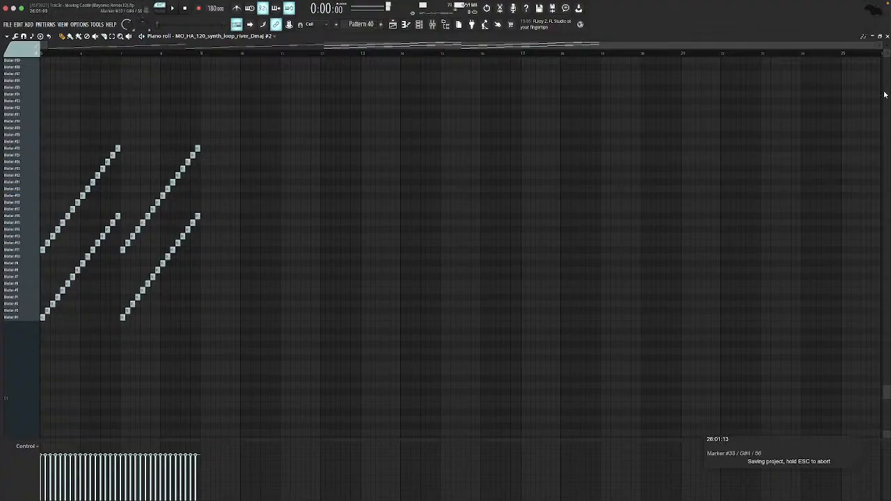
left_click(887, 37)
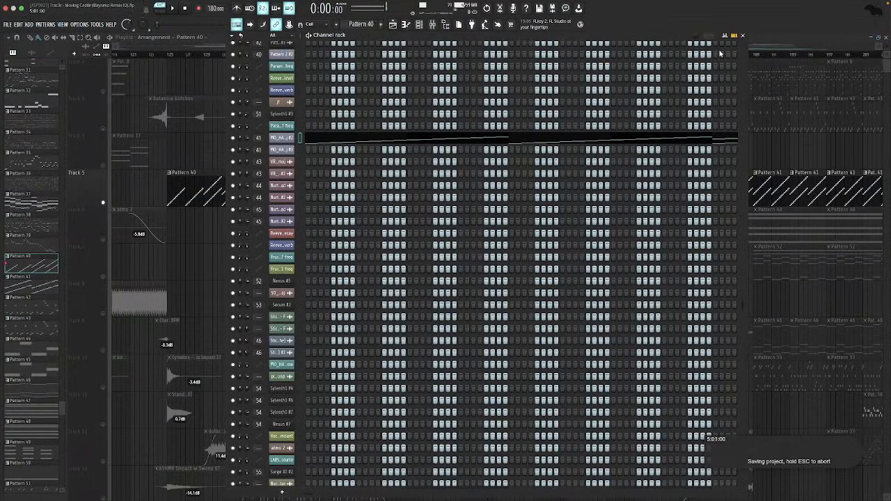
left_click(744, 36)
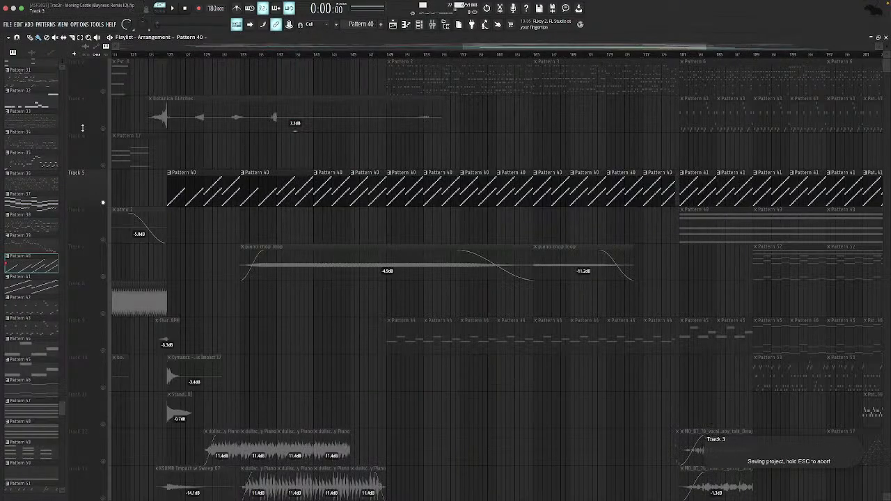
Solo Track 14 with its VR_pad_loop_holy_150_Cmaj clips, and restore all tracks.
scroll(423, 159, "up", 1)
scroll(271, 160, "down", 8)
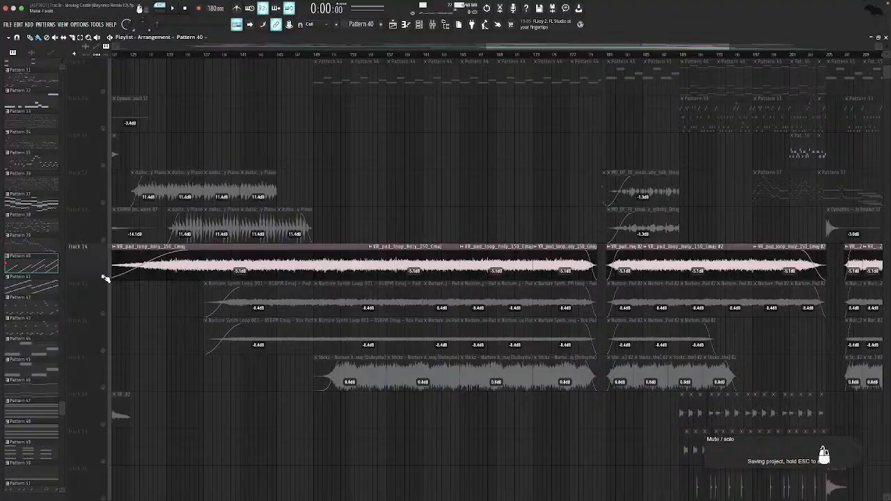
scroll(247, 206, "down", 6)
scroll(253, 203, "up", 14)
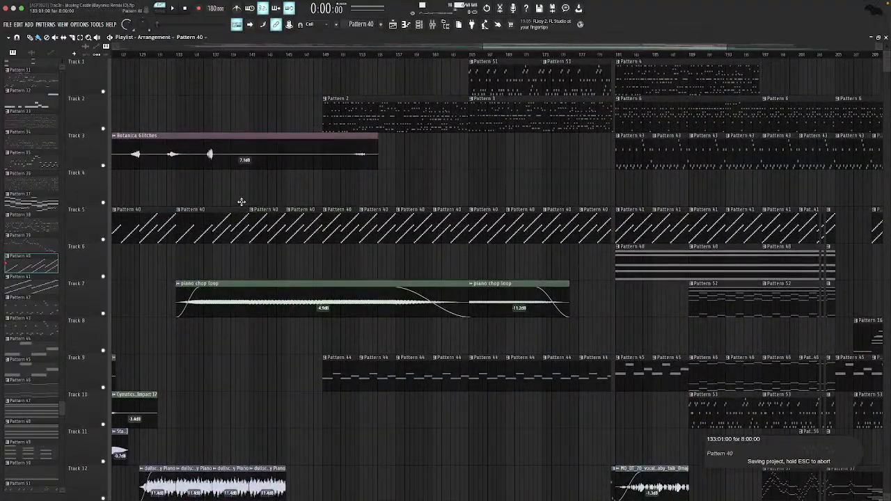
Play the full arrangement briefly from about bar 153 with all tracks active.
left_click(362, 55)
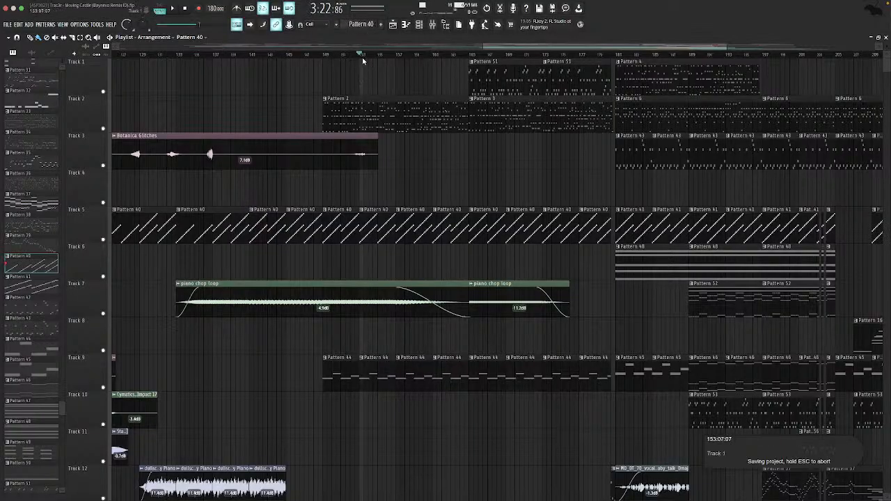
key("space")
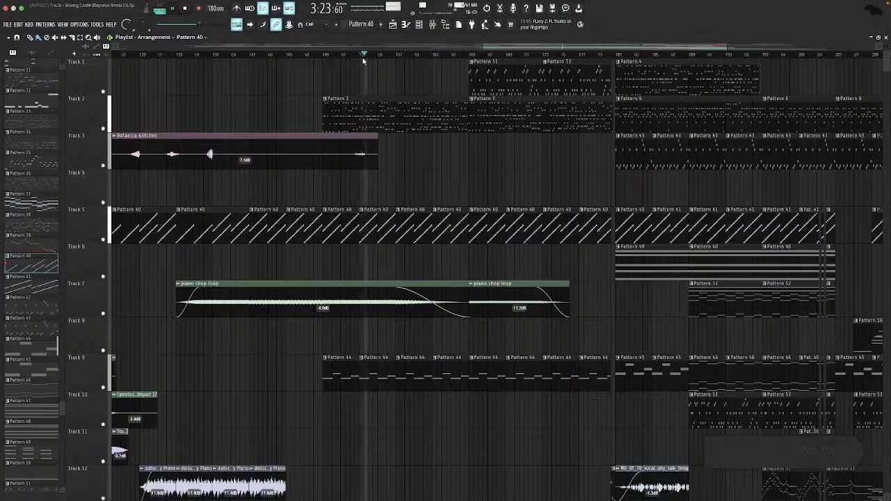
key("space")
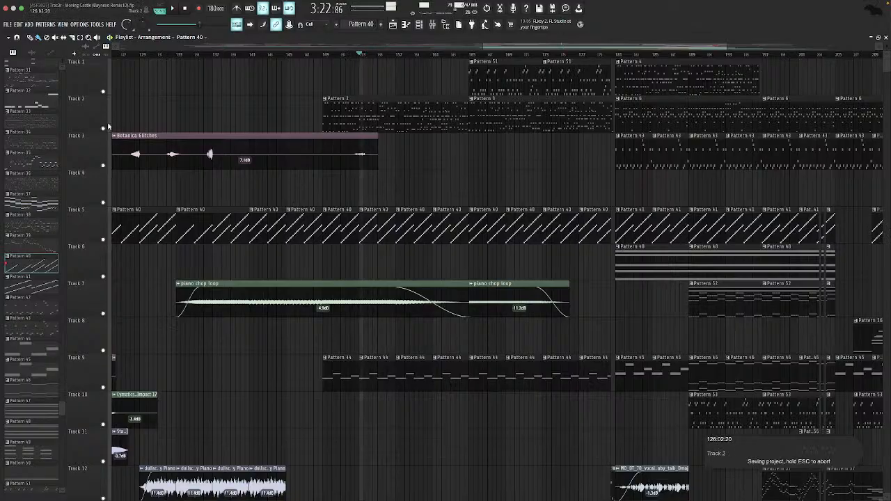
Solo Track 2, open its Pattern 2 in the piano roll, and play it in pattern mode.
double_click(404, 113)
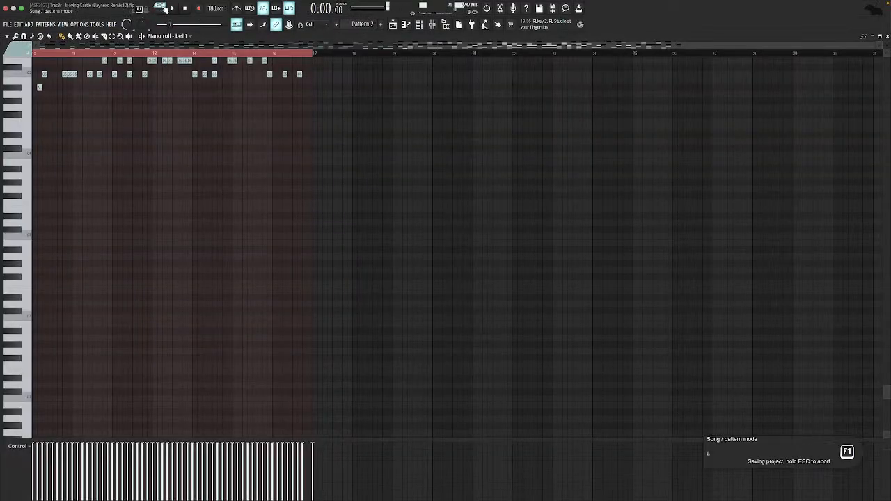
key("space")
scroll(254, 108, "up", 4)
key("Escape")
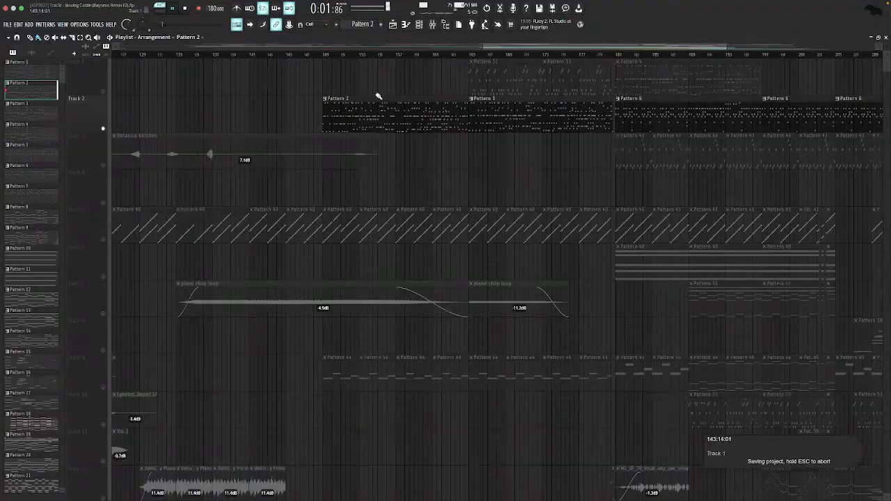
Select Pattern 51 and play the arrangement with all tracks active from about bar 165.
scroll(362, 92, "left", 10)
scroll(378, 90, "right", 14)
left_click(335, 126)
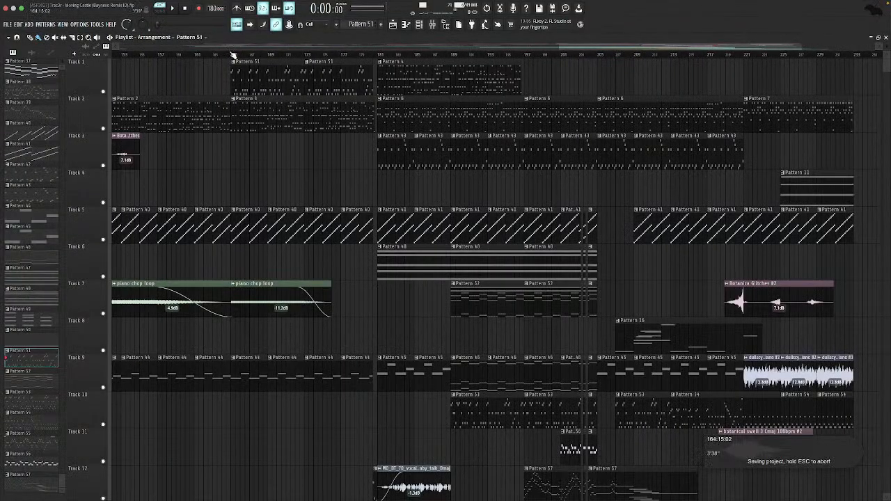
left_click(233, 55)
key("space")
Examine the audio and automation tracks beneath the pattern clips while the section from bar 165 plays.
scroll(237, 106, "down", 8)
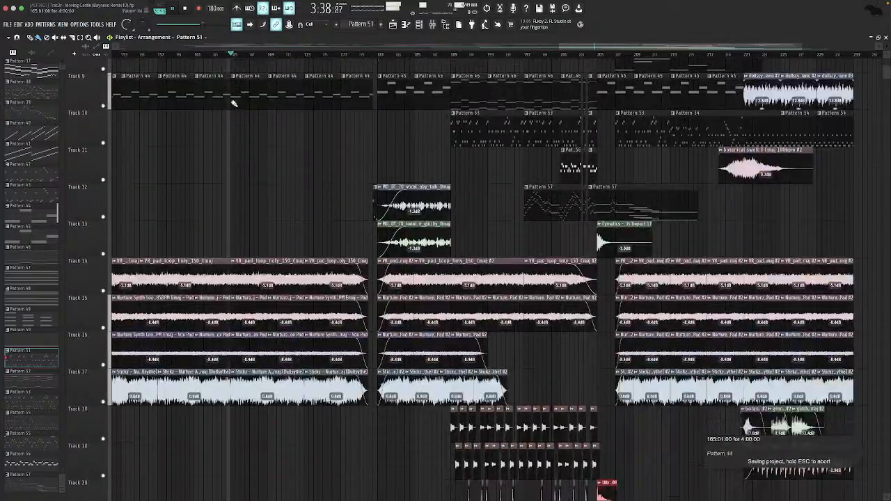
scroll(230, 134, "down", 16)
scroll(231, 135, "up", 12)
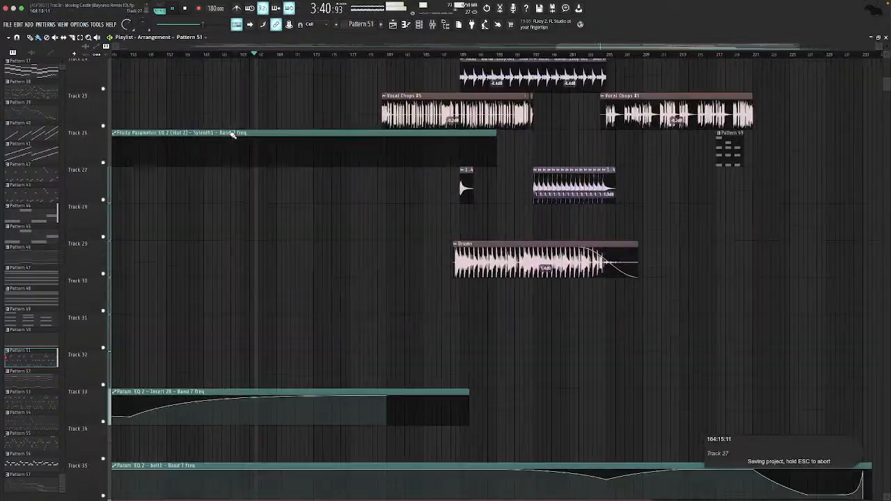
scroll(233, 136, "down", 19)
scroll(231, 135, "down", 8)
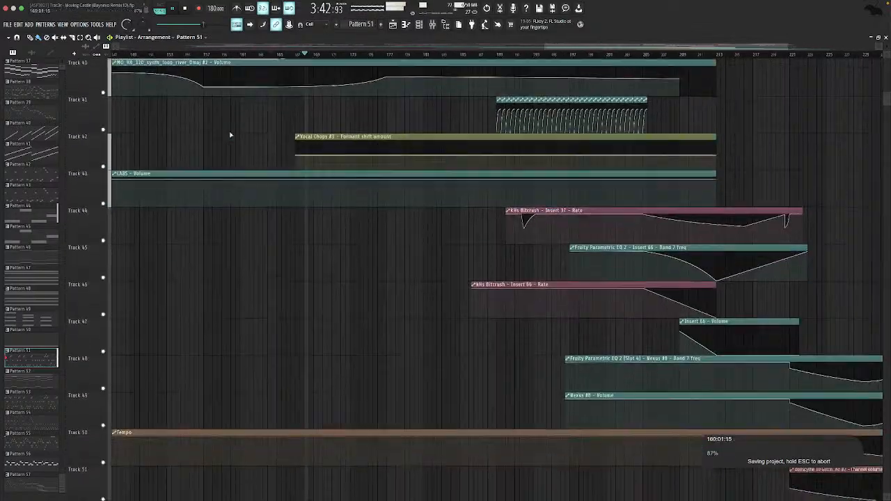
scroll(243, 135, "up", 17)
scroll(380, 133, "up", 20)
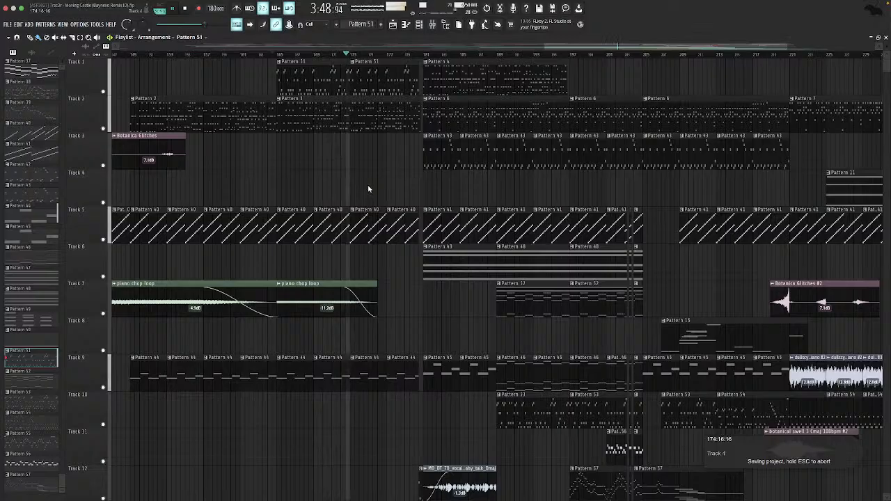
key("ctrl+Left")
key("ctrl+Right")
key("ctrl+Left")
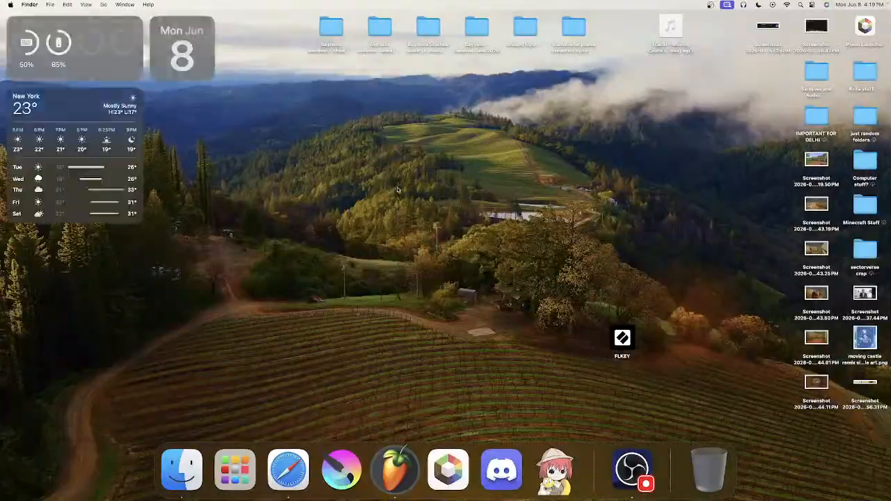
key("ctrl+Right")
Save the project, place the playhead just before bar 181, and review the layers of the section starting there.
key("super+s")
scroll(418, 180, "left", 10)
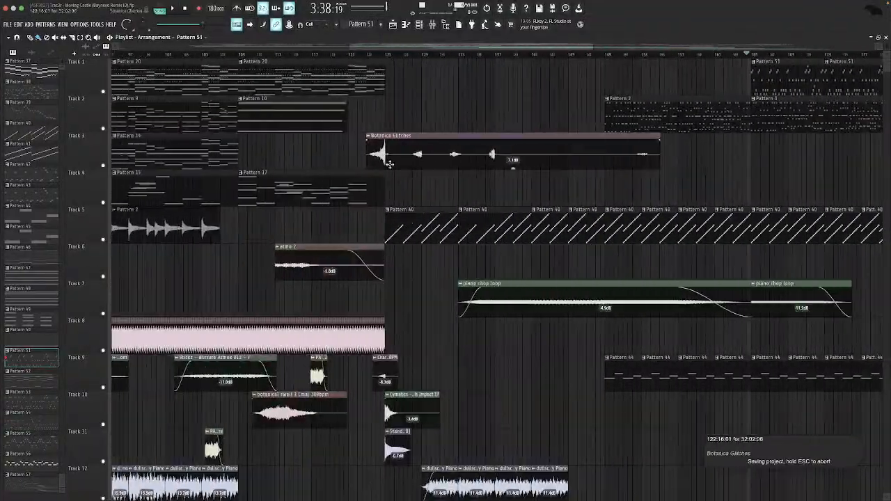
scroll(410, 156, "right", 14)
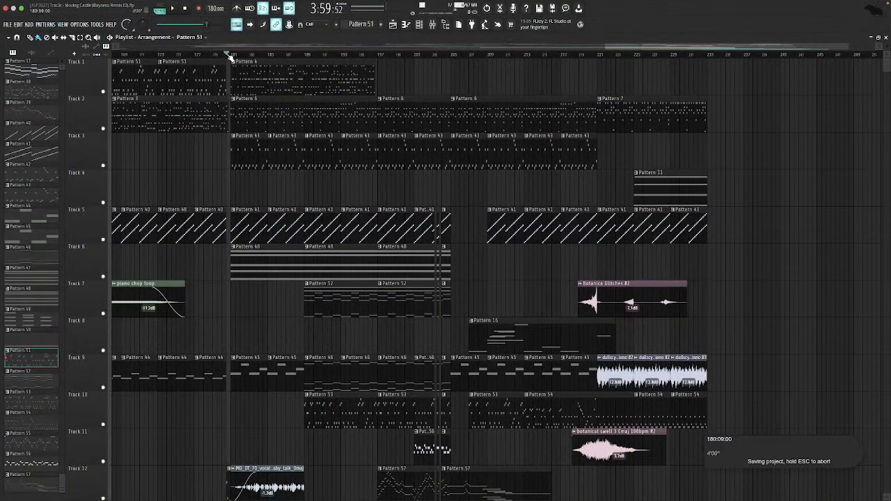
scroll(315, 234, "down", 6)
scroll(321, 209, "up", 6)
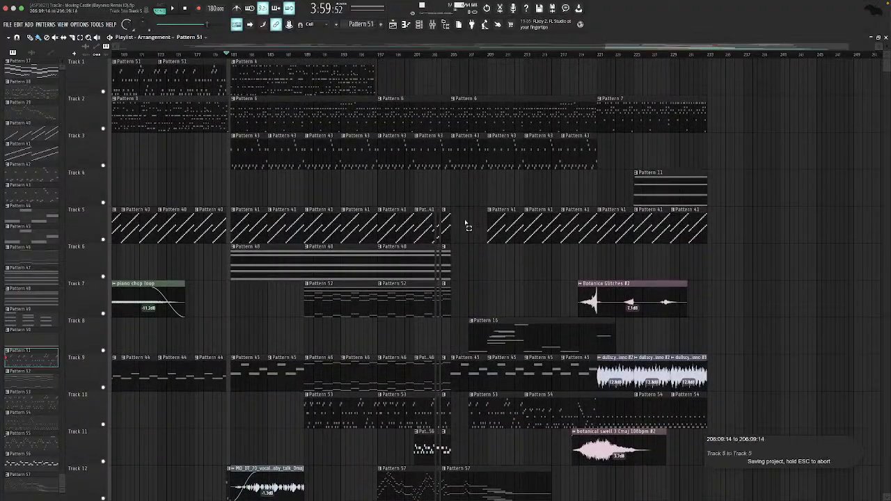
scroll(468, 224, "down", 6)
scroll(436, 276, "up", 6)
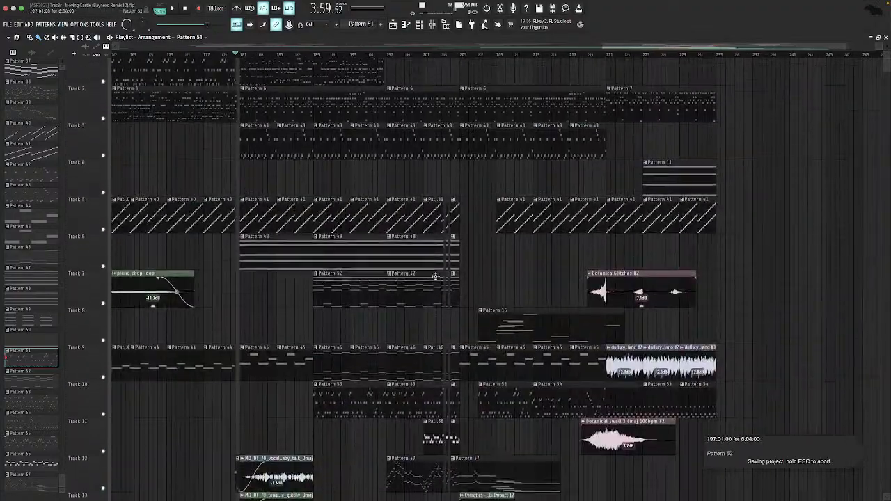
Review the whole arrangement from intro to ending with every track and automation clip in view at once.
scroll(435, 276, "up", 1)
scroll(286, 188, "left", 15)
scroll(291, 183, "left", 3)
scroll(809, 195, "down", 5)
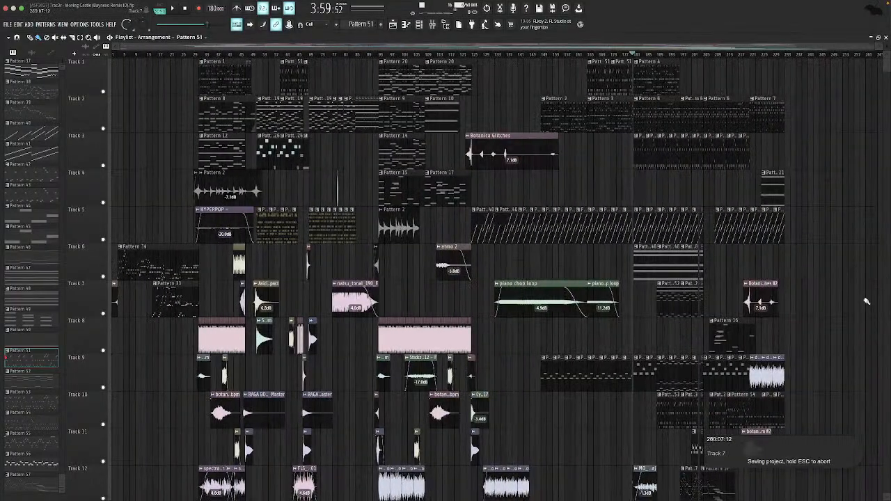
scroll(697, 449, "down", 6)
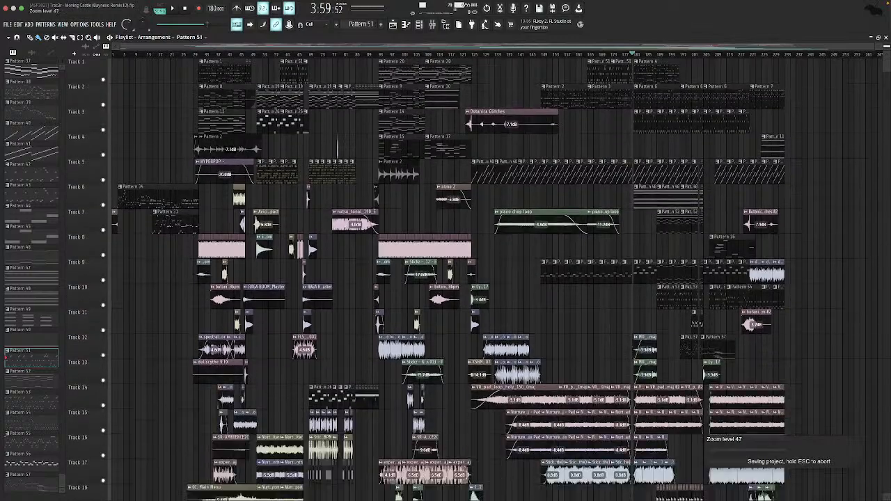
scroll(696, 449, "down", 6)
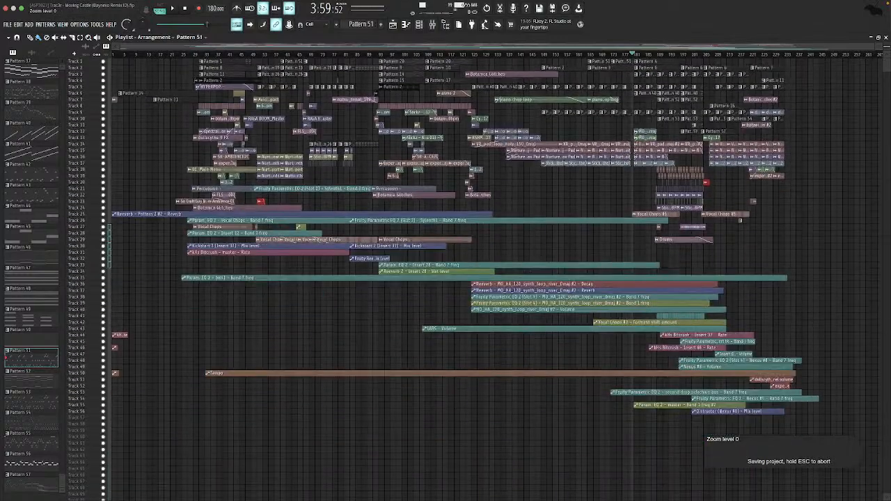
scroll(696, 449, "up", 2)
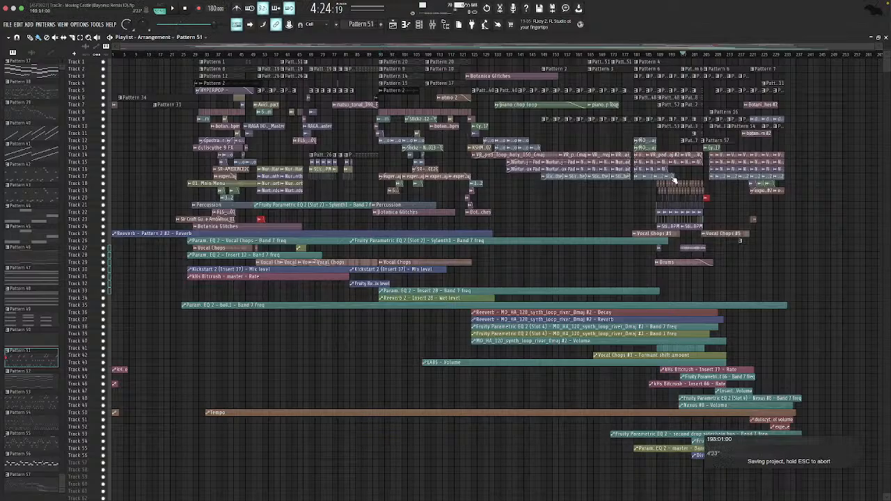
scroll(632, 144, "right", 5)
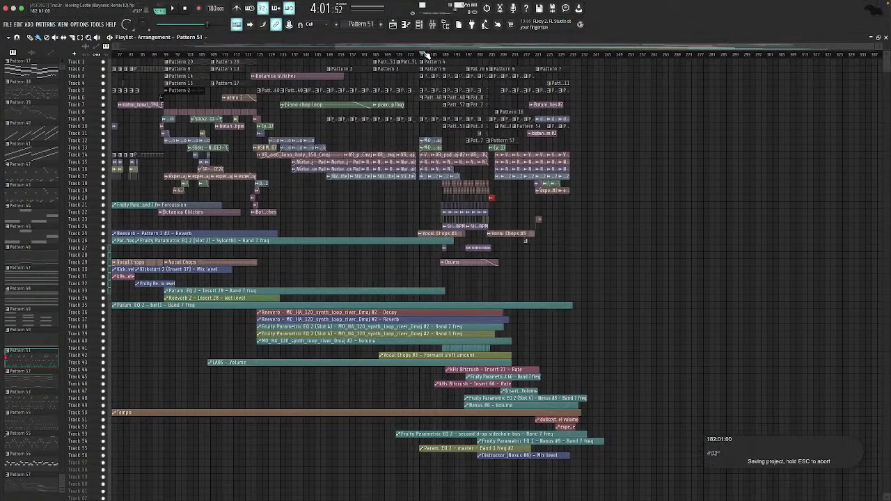
Play the passage leading up to Track 3's Botanica Glitches clip, and save the project.
mouse_move(540, 66)
left_mouse_down()
mouse_move(576, 65)
mouse_move(540, 82)
left_mouse_up()
left_click_drag(872, 49, 113, 57)
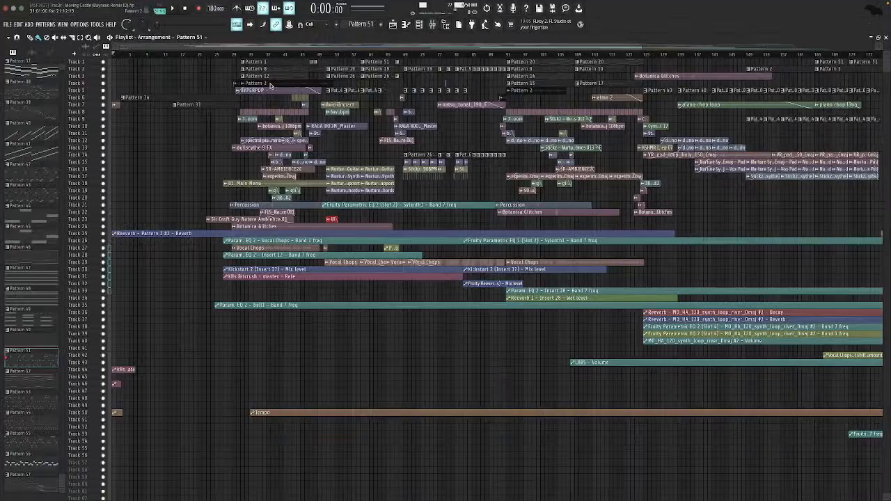
scroll(438, 211, "right", 5)
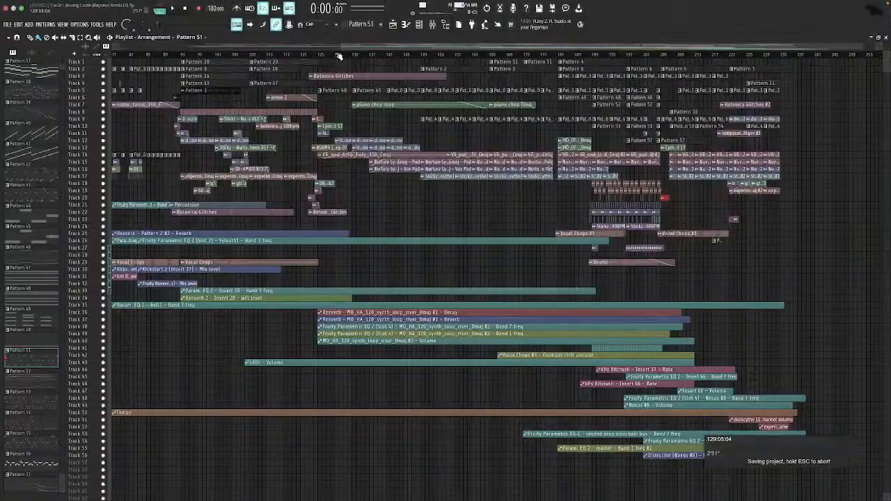
scroll(344, 56, "left", 10)
scroll(345, 56, "left", 5)
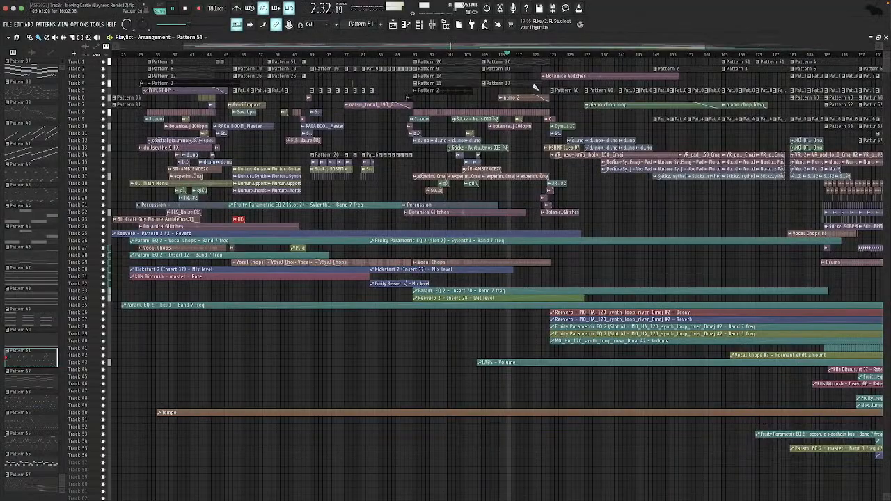
scroll(388, 78, "right", 5)
key("ctrl+s")
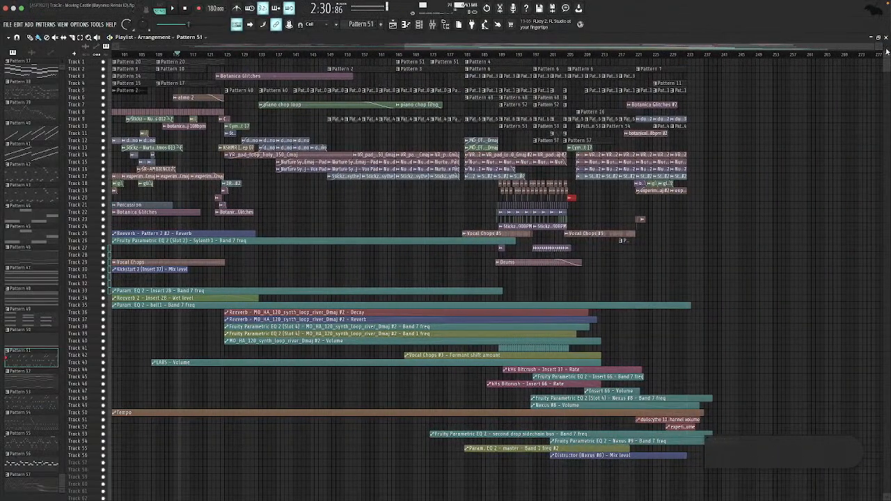
Set the playhead just before bar 181 and compare the final section's layers with the earlier sections.
left_click_drag(887, 53, 887, 45)
scroll(420, 93, "right", 5)
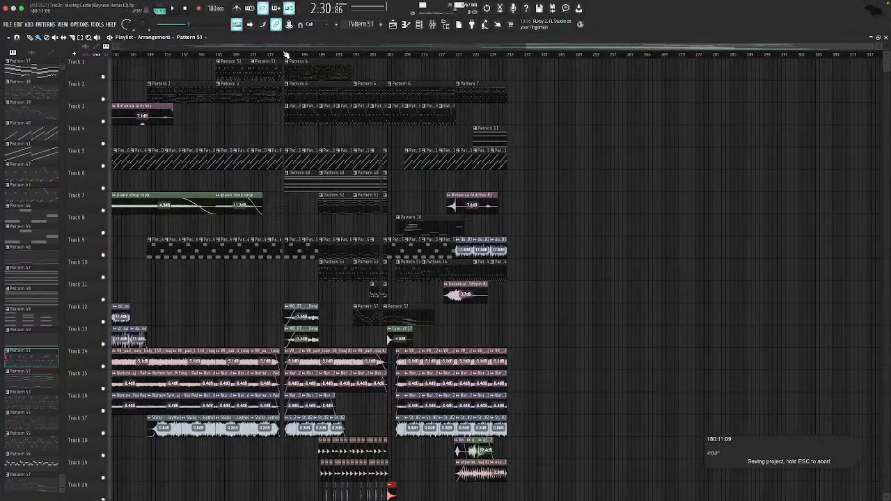
scroll(326, 91, "down", 5)
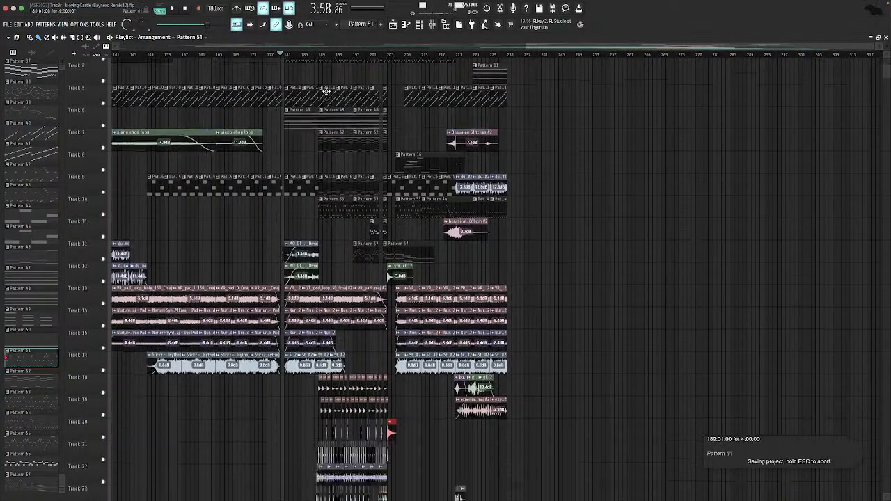
scroll(334, 90, "up", 5)
scroll(487, 167, "left", 12)
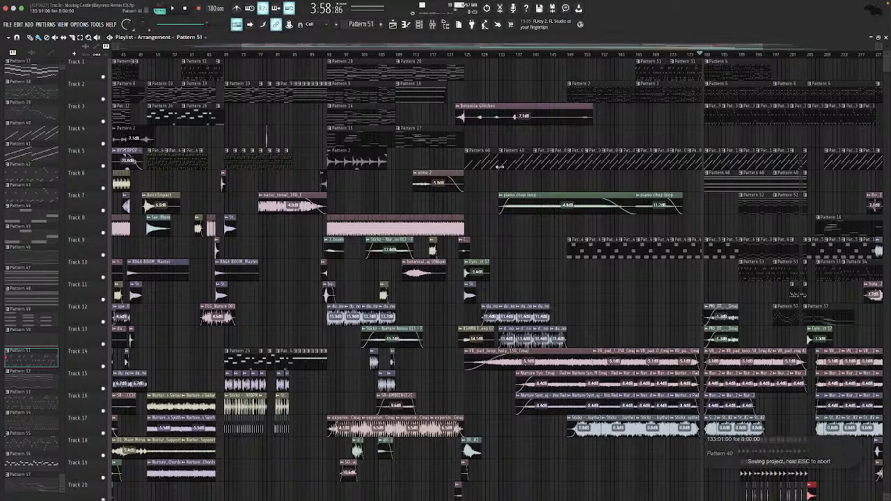
Play the transition at about bar 125, and set the playhead back to just before it.
left_click(465, 55)
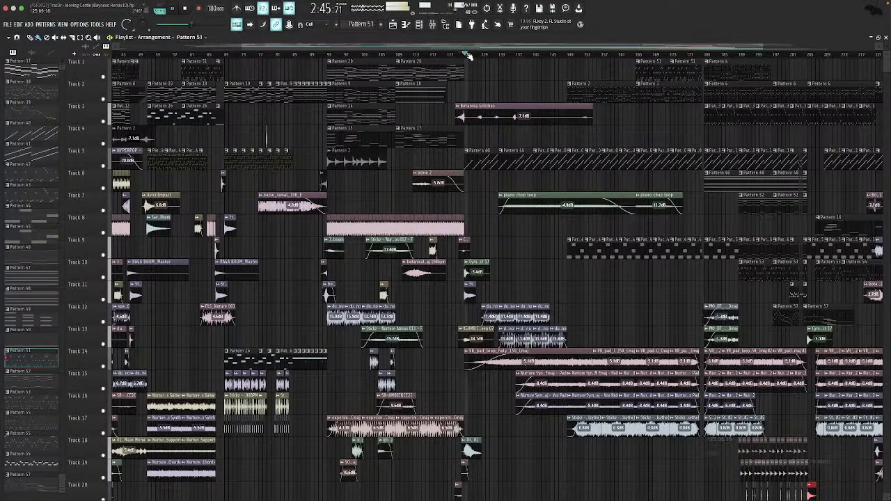
left_click(459, 56)
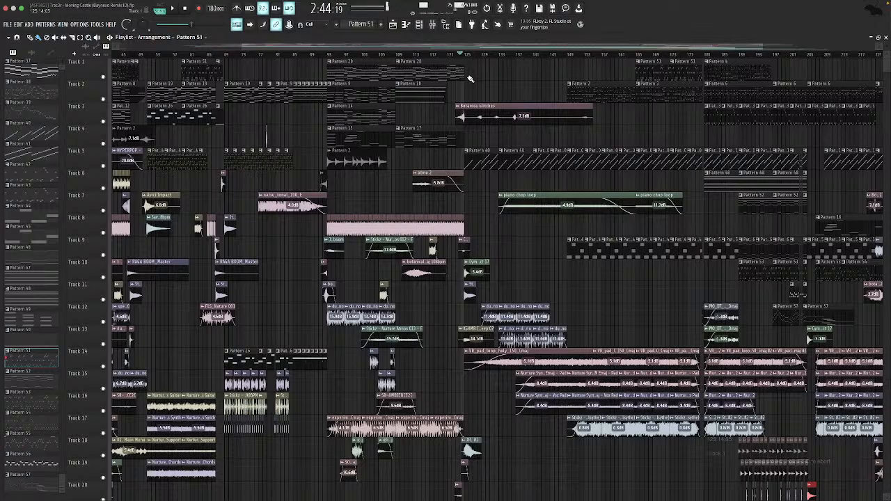
scroll(513, 127, "right", 5)
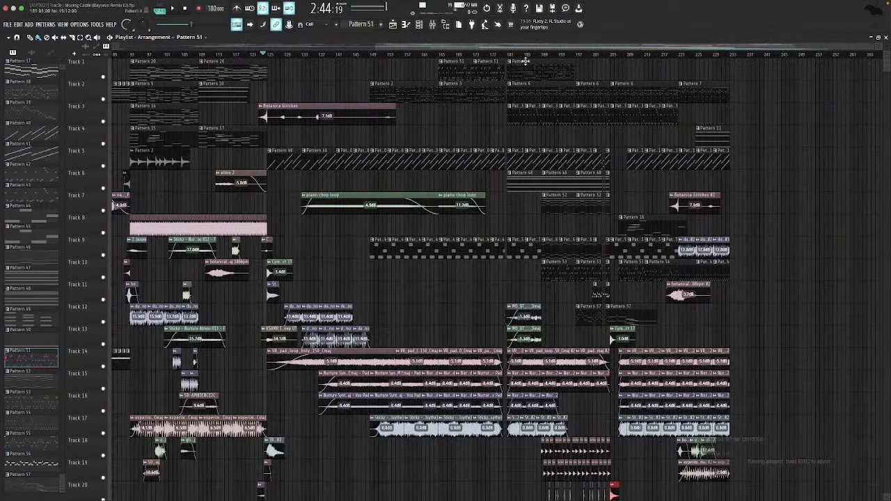
Solo Track 12 and set the playhead just before bar 181 to hear its vocal loop clip alone.
left_click(371, 56)
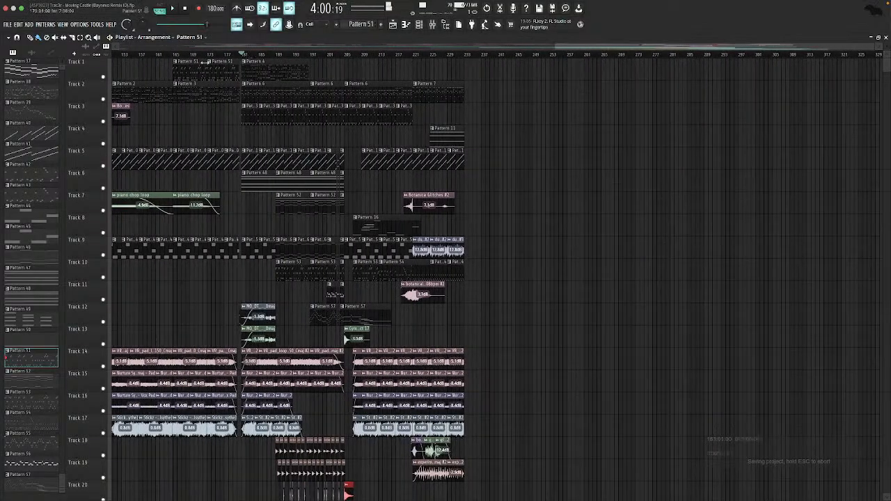
scroll(241, 125, "down", 3)
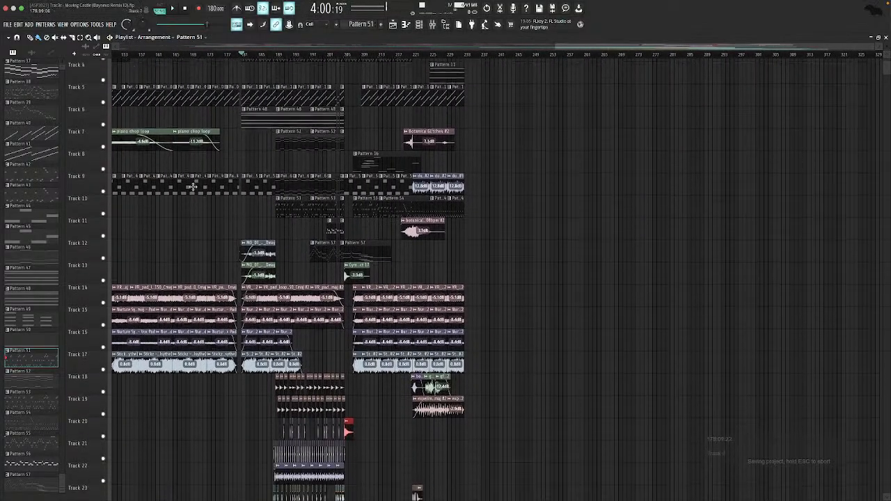
left_click(103, 255, "ctrl")
left_click(242, 54)
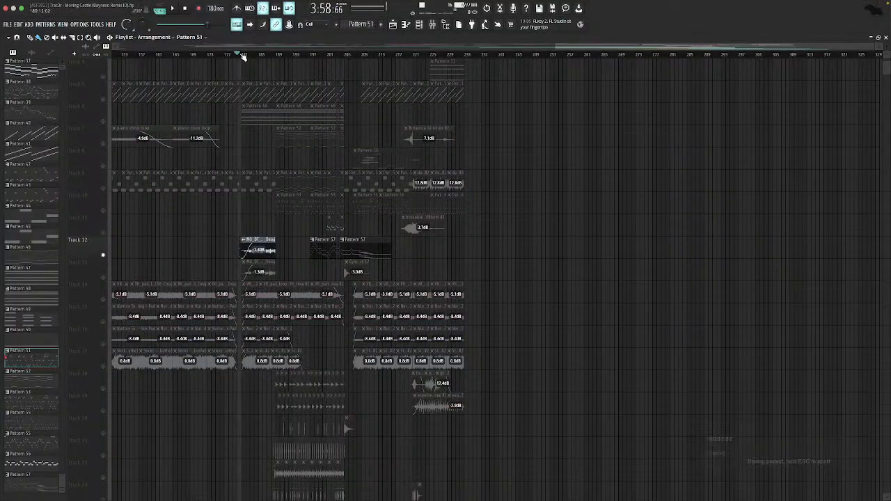
Restore all tracks and play the section starting at about bar 181 with every layer.
left_click(103, 256, "ctrl")
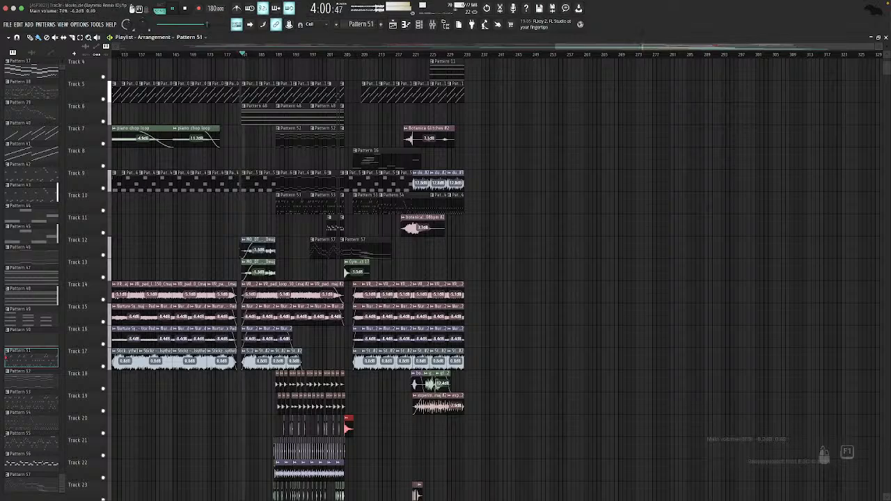
scroll(673, 74, "up", 5)
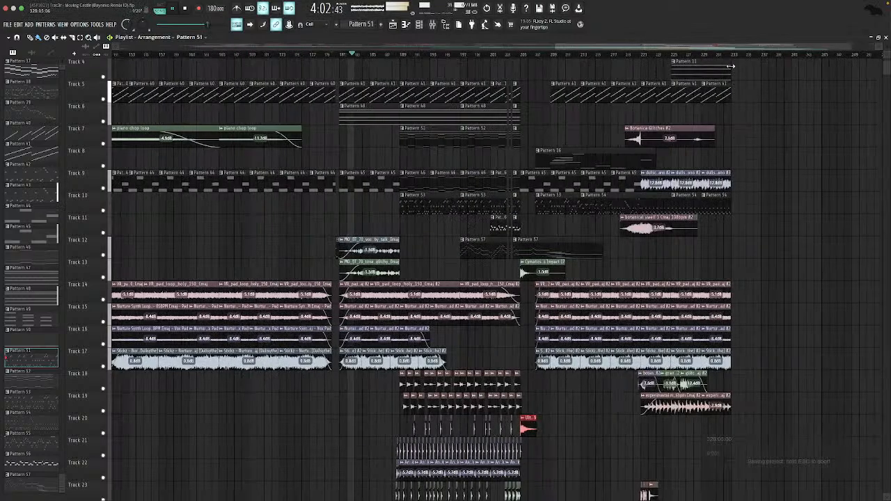
left_click_drag(671, 70, 545, 134)
left_click_drag(764, 91, 611, 132)
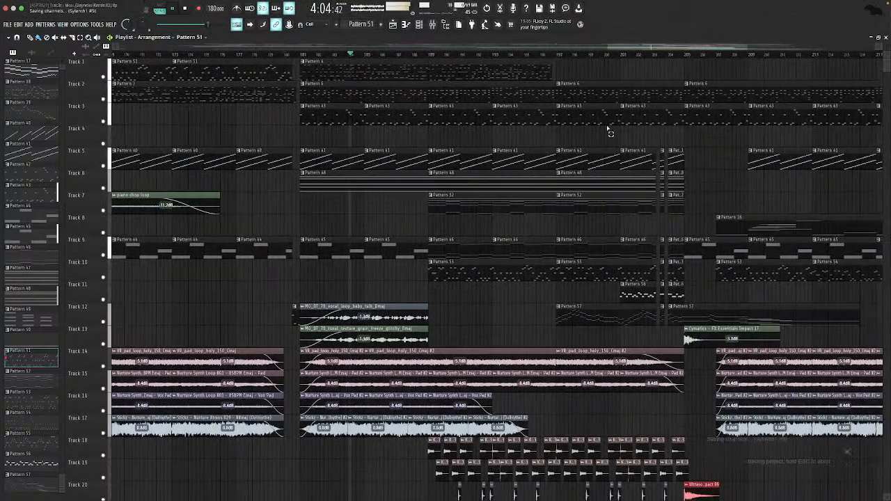
Solo Track 1, play Pattern 4 on its own from the piano roll, and return to the arrangement.
right_click(106, 76)
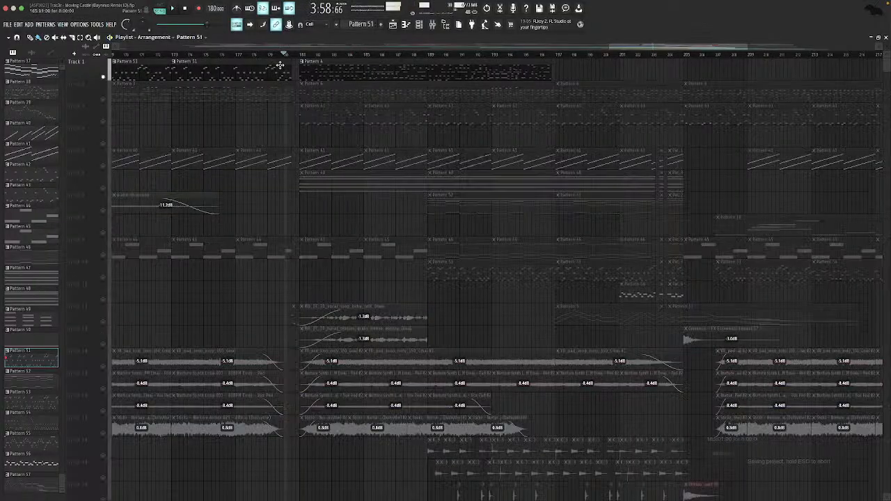
double_click(333, 77)
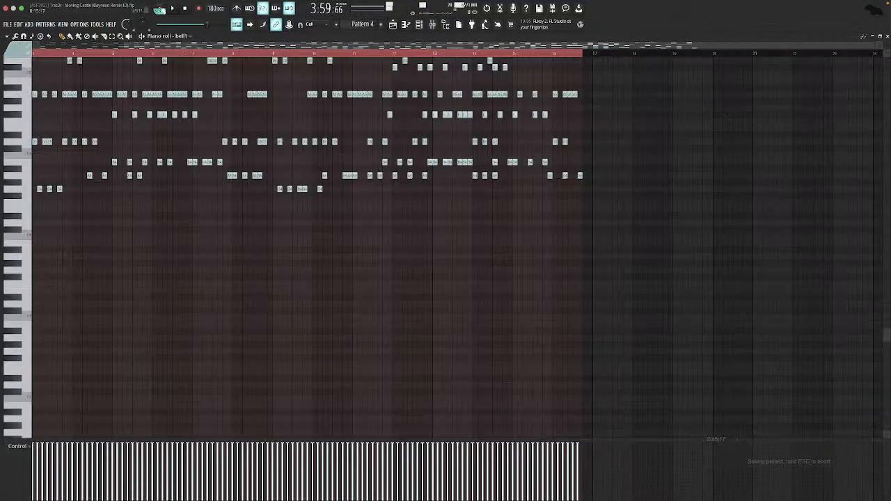
left_click(162, 8)
key("Escape")
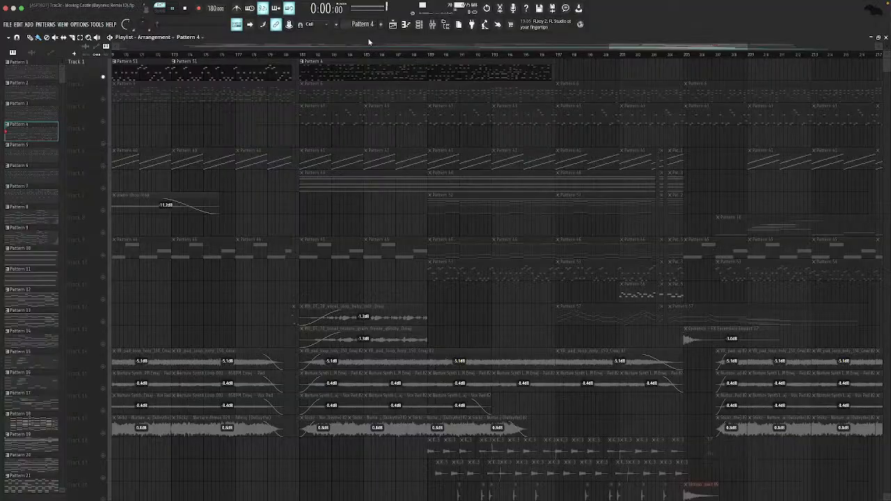
Play Pattern 6 from Track 2 in its piano roll, and return to the arrangement.
double_click(351, 89)
key("space")
scroll(259, 84, "up", 2)
scroll(258, 84, "up", 4)
scroll(259, 83, "down", 1)
key("space")
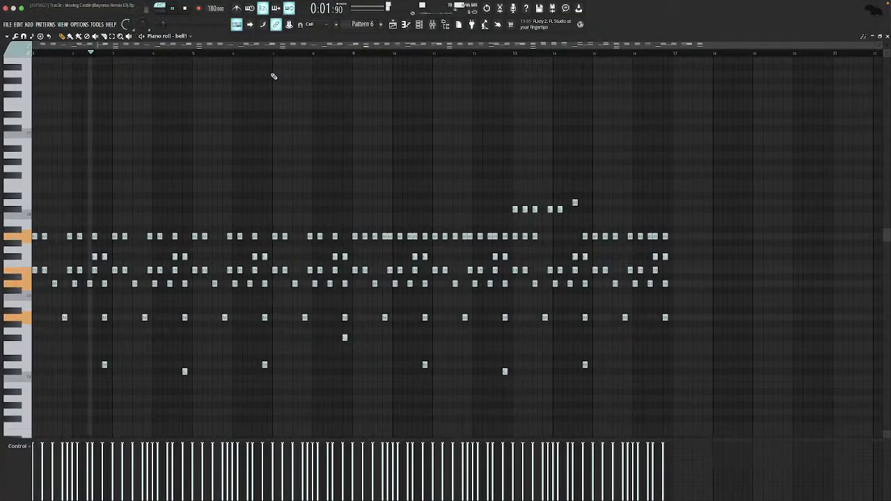
key("F5")
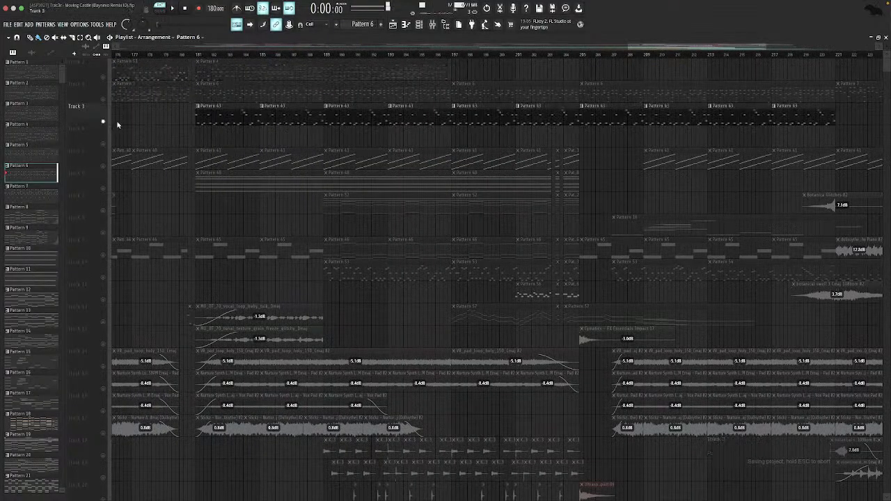
Play Pattern 43 from Track 3 in its piano roll, and check the preset of its Nexus #5 instrument.
double_click(225, 113)
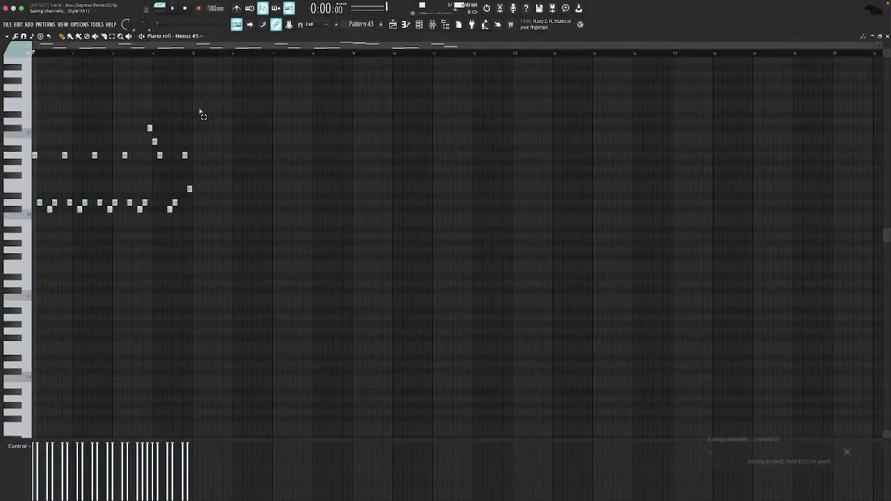
key("F5")
double_click(238, 115)
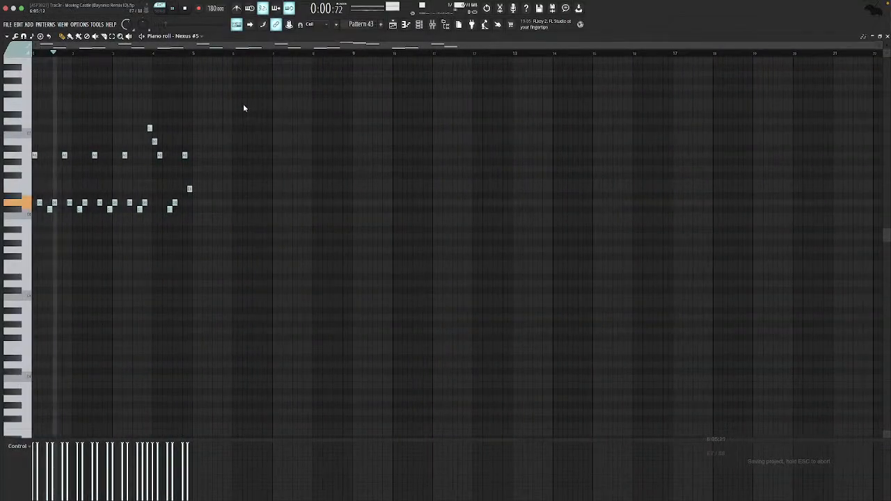
left_click(420, 26)
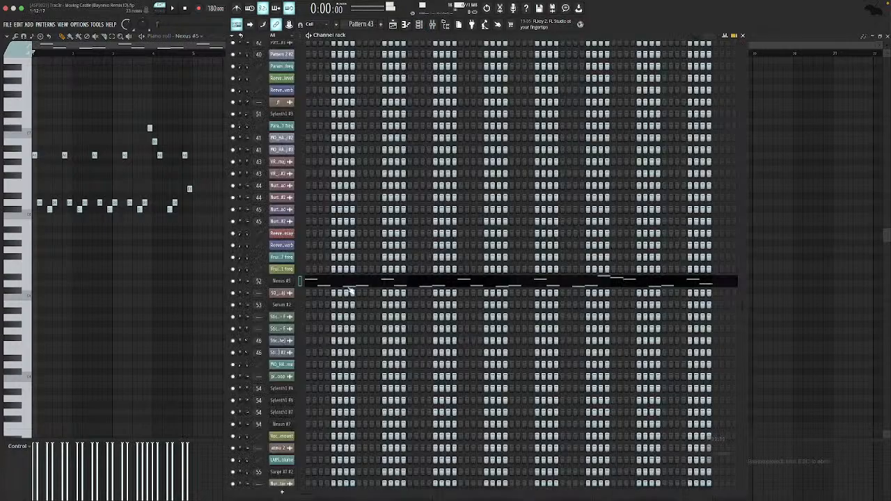
left_click(272, 282)
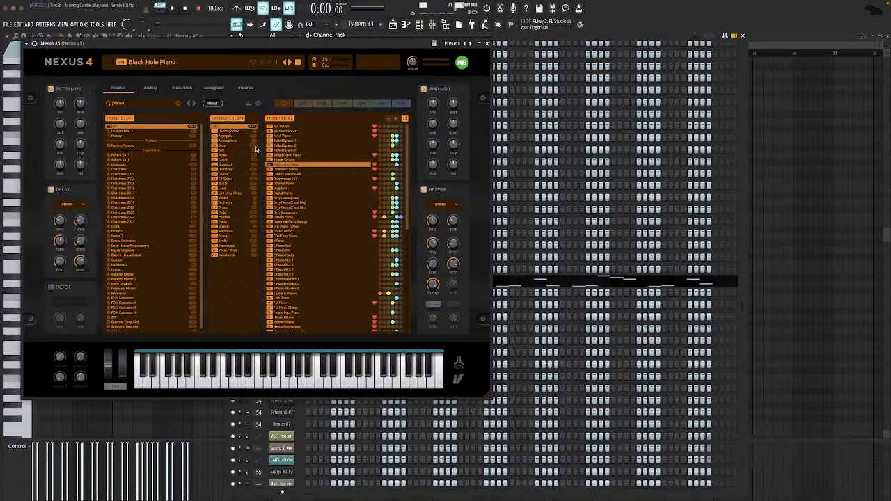
left_click(487, 44)
Inspect the Fruity Parametric EQ 2 on the second drop sidechain bus in the mixer, and close the open windows.
left_click(433, 25)
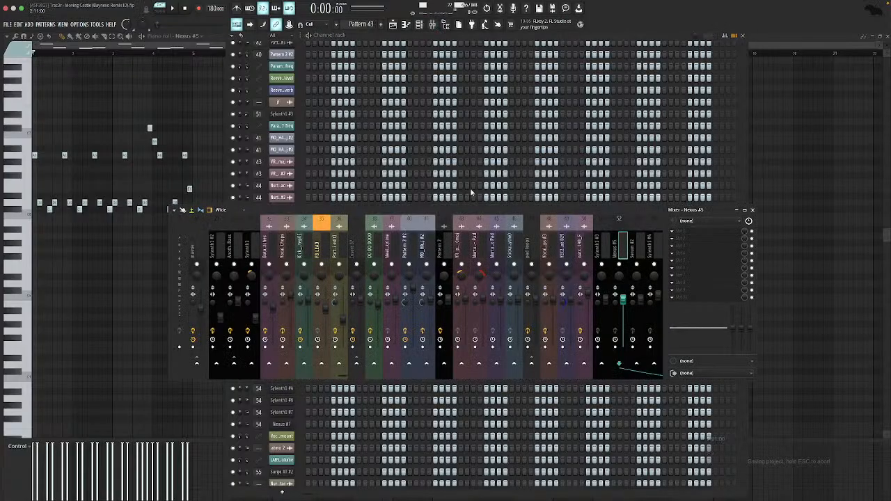
scroll(597, 248, "right", 6)
left_click(388, 248)
left_click(699, 232)
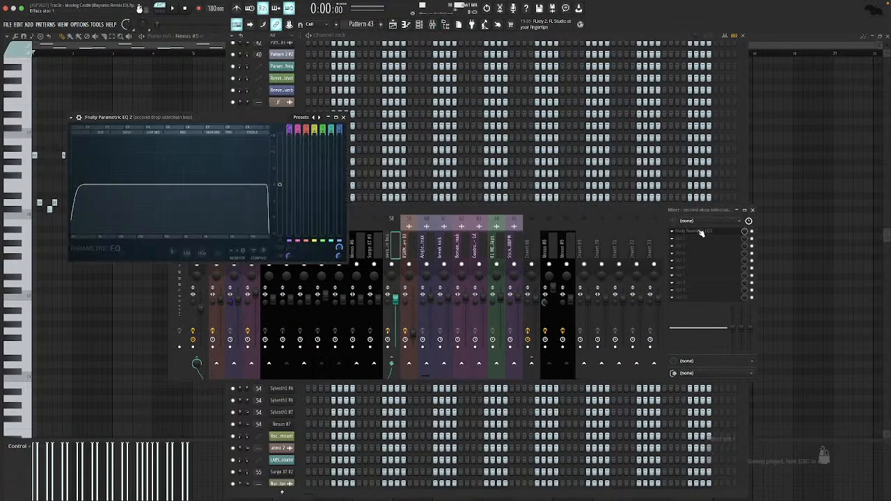
key("Escape")
key("Escape")
key("F6")
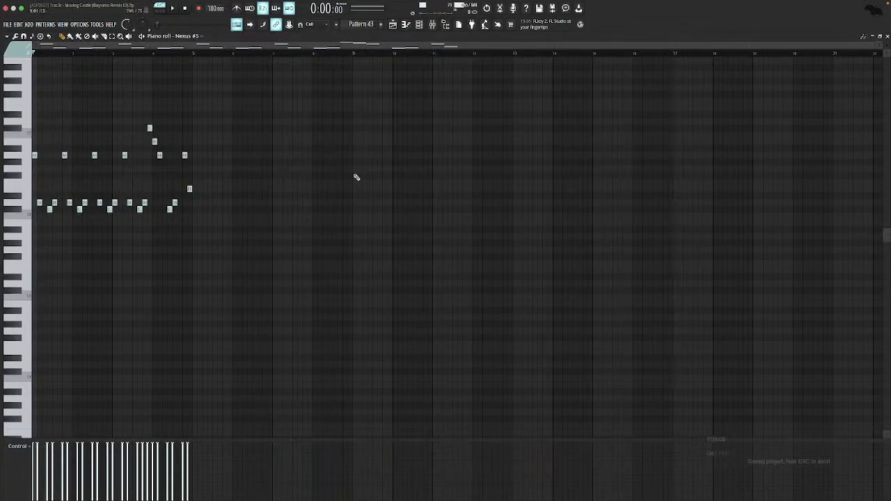
Return to the arrangement and set the song playhead at about bar 215 to check the soloed Track 3 patterns.
key("F5")
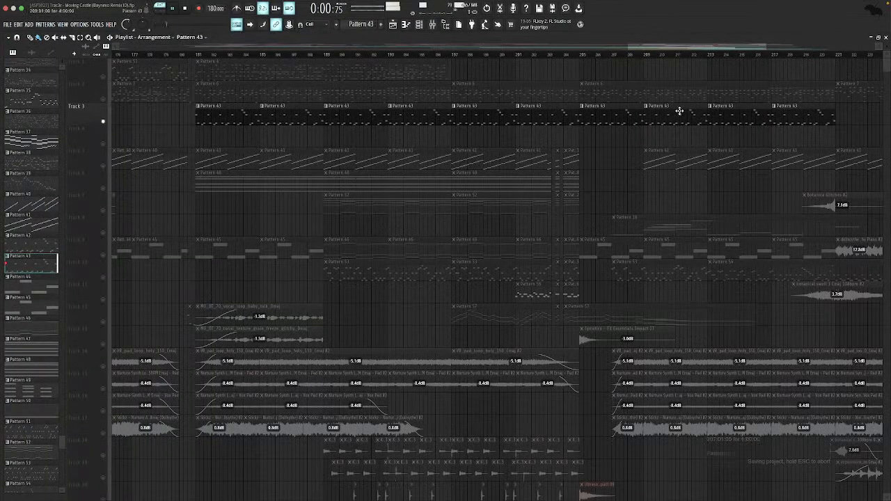
scroll(675, 110, "right", 3)
left_click(586, 55)
scroll(349, 116, "left", 4)
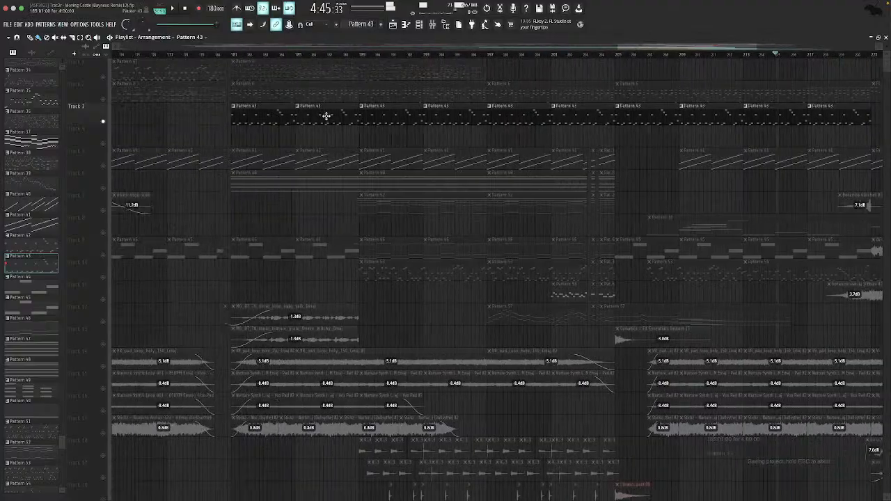
Solo Track 5, play Pattern 48 from Track 6 in pattern mode, and return to the arrangement.
left_click(282, 159)
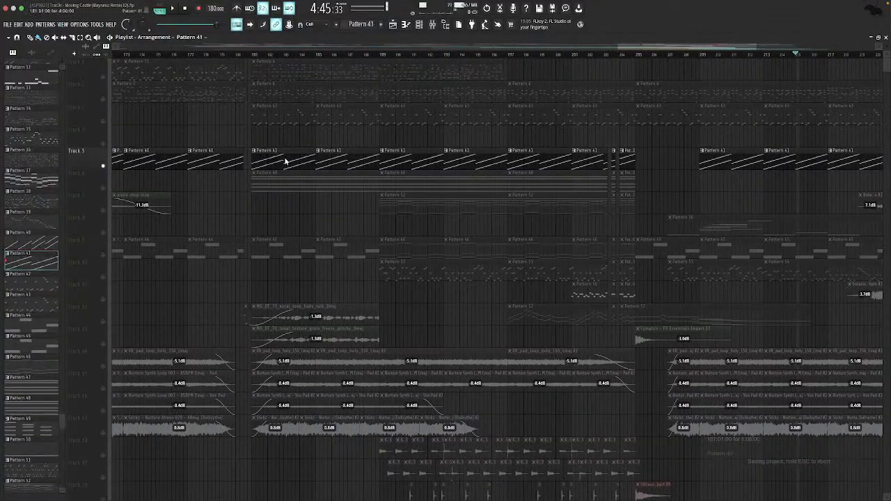
left_click(165, 10)
double_click(290, 175)
key("space")
key("Escape")
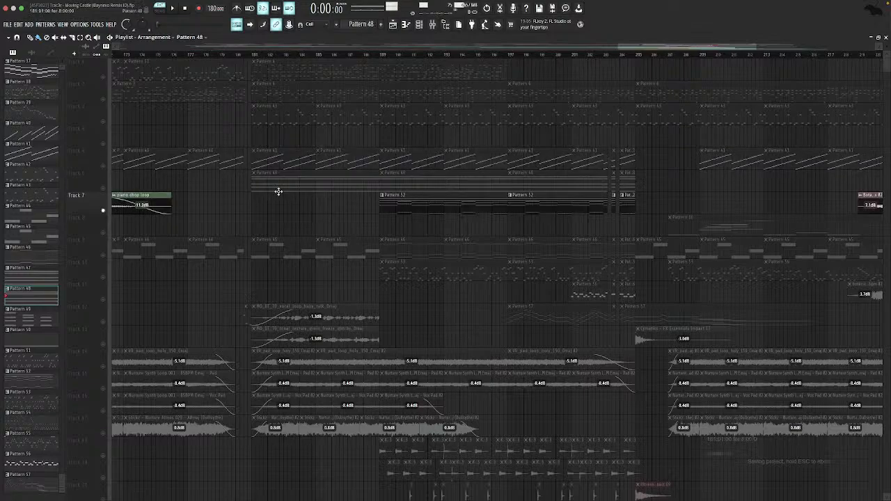
Open Pattern 52 from Track 7 in the piano roll and play it.
scroll(284, 197, "right", 5)
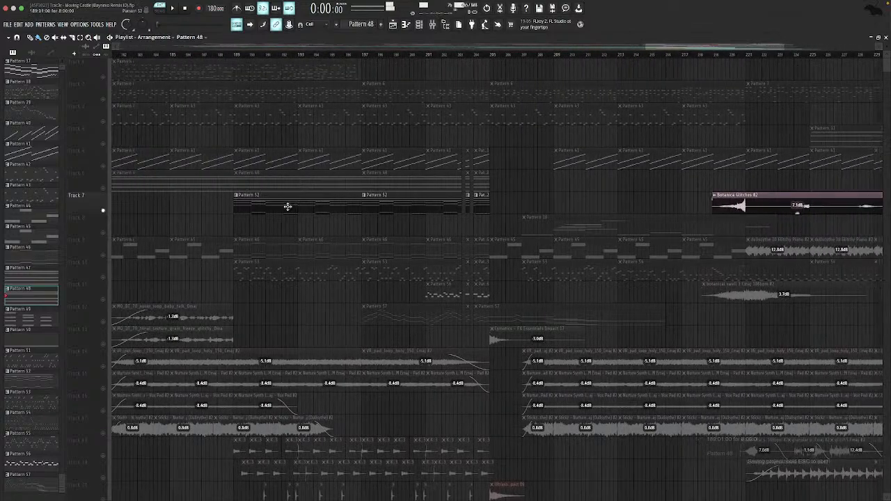
double_click(323, 210)
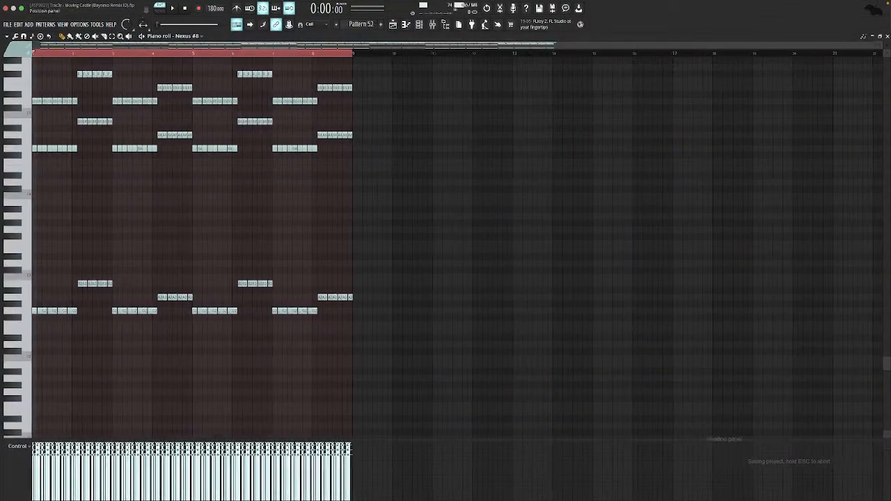
key("space")
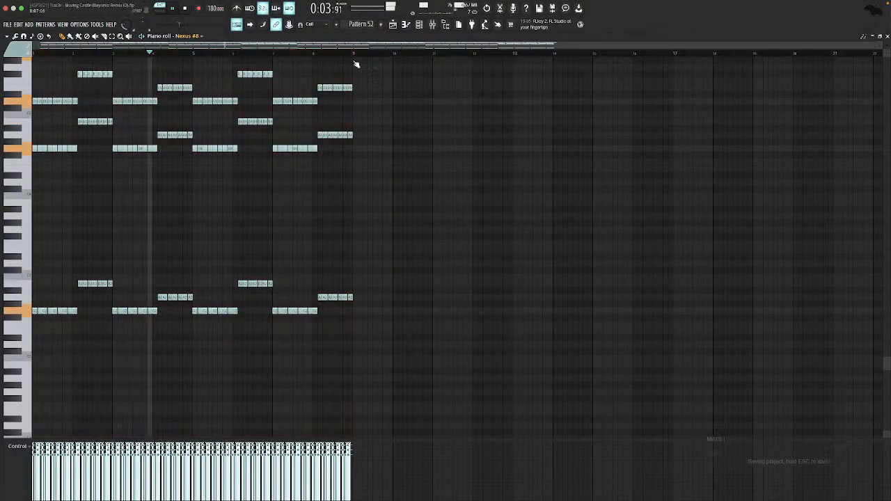
left_click(424, 25)
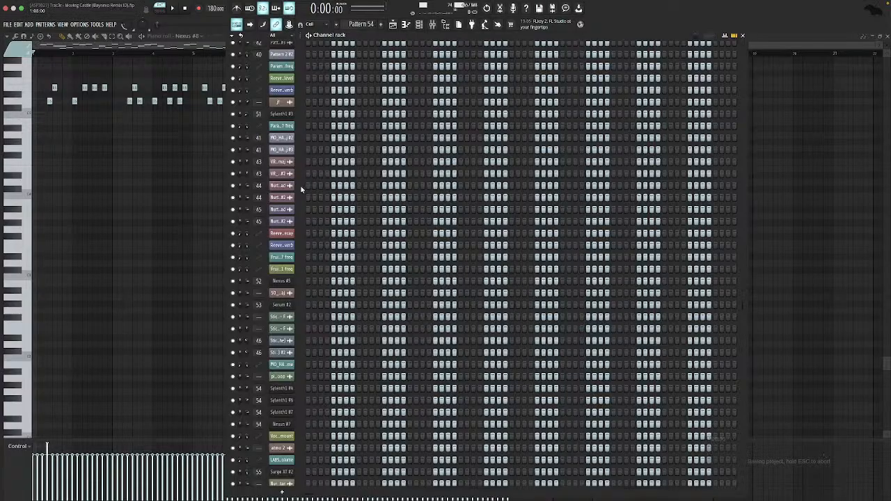
key("Escape")
key("Escape")
Reopen Pattern 52's piano roll and play the pattern with its Nexus #8 Guitar Fuzz2 instrument in view.
double_click(325, 200)
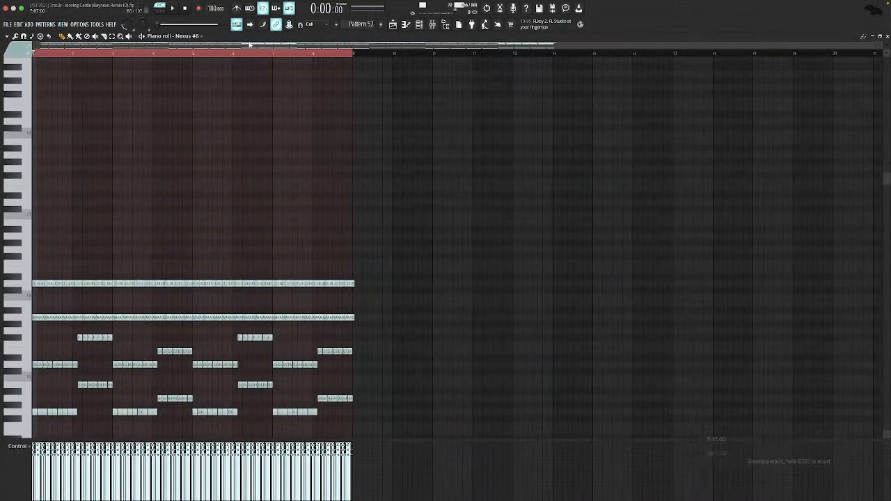
scroll(275, 87, "down", 5)
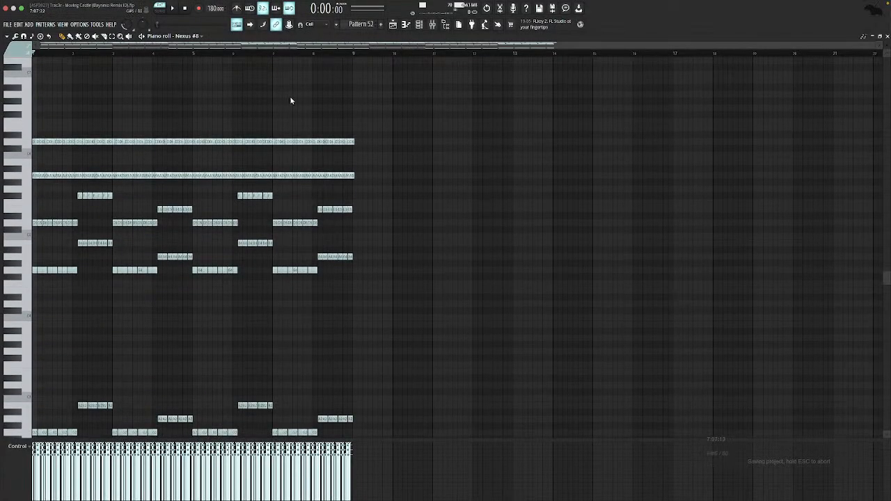
left_click(422, 25)
scroll(465, 192, "down", 15)
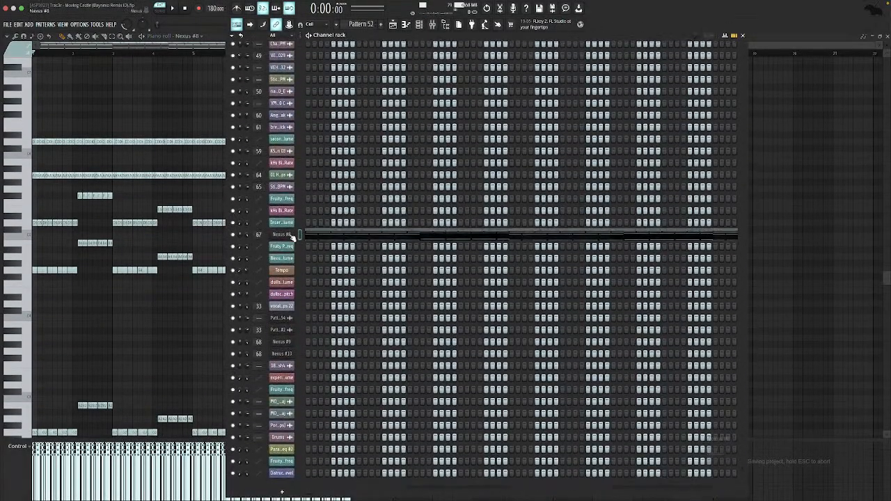
left_click(291, 236)
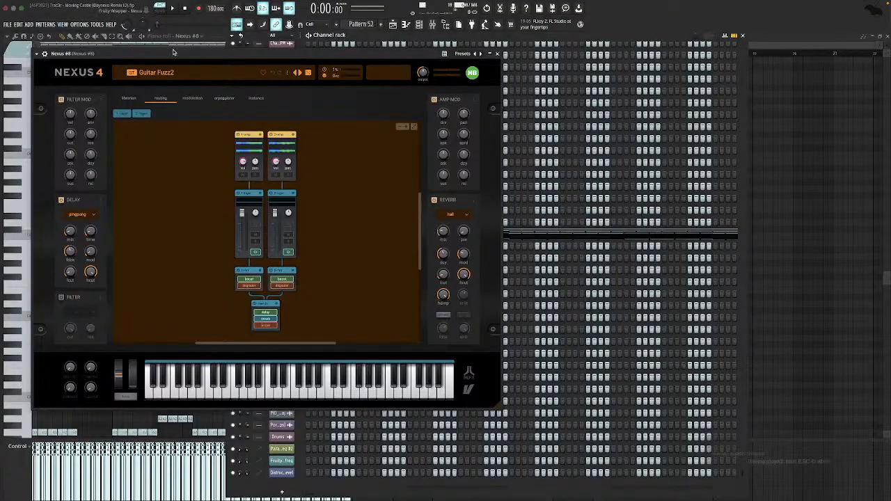
key("space")
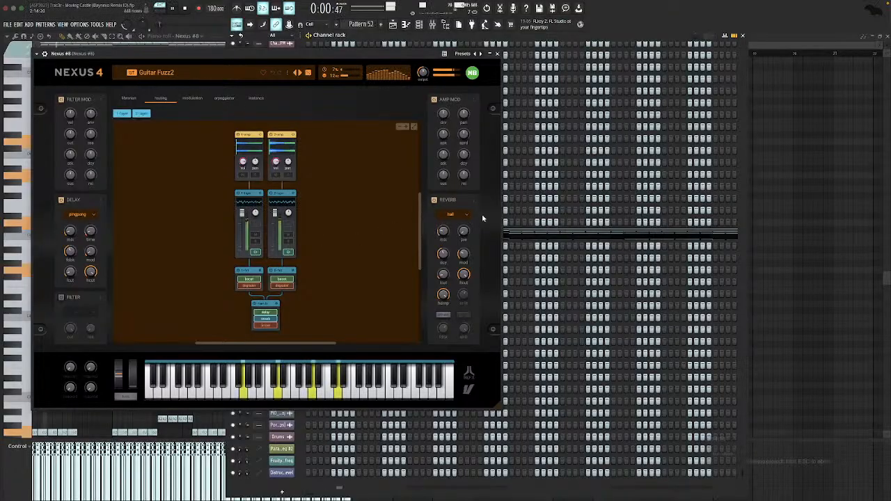
key("space")
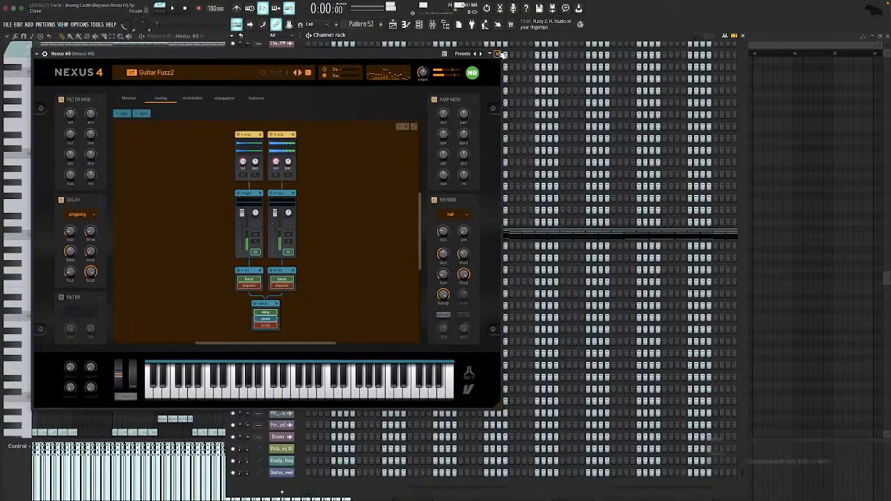
Check which mixer track Nexus #8 is routed to, and bring up that track's effects in the mixer.
left_click(44, 54)
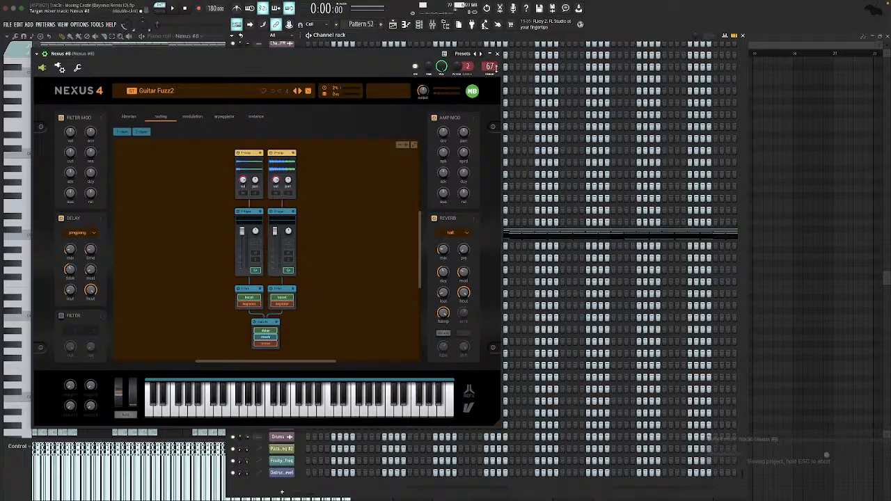
left_click(432, 24)
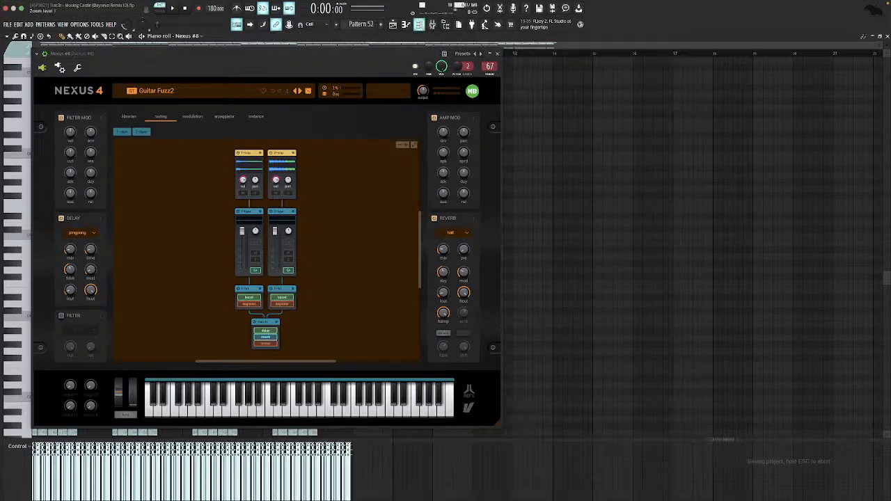
left_click(497, 55)
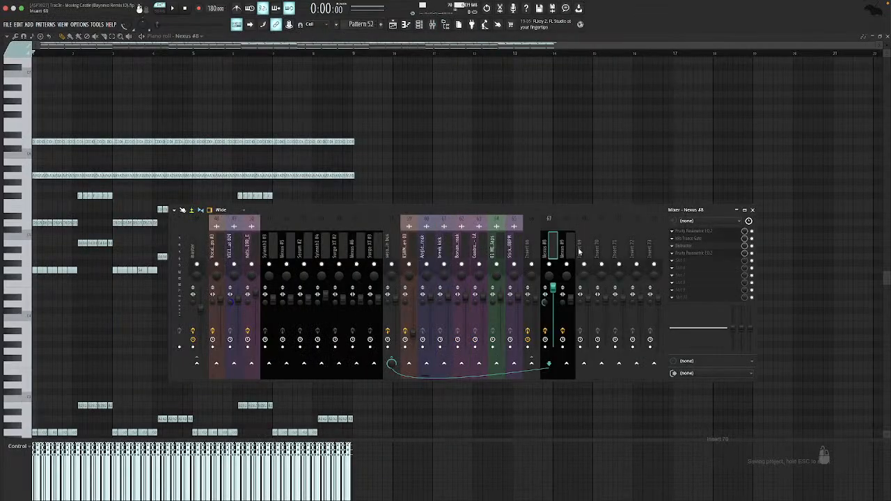
Open the first Fruity Parametric EQ 2 and the kHs Trance Gate on Nexus #8, and play the pattern while trying the gate's mix amount.
left_click(697, 236)
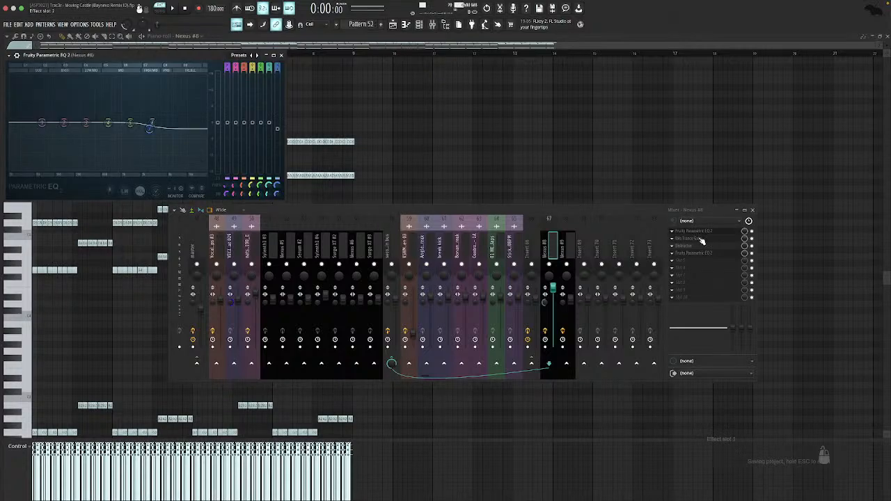
left_click(700, 238)
left_click_drag(167, 397, 167, 418)
key("space")
key("space")
key("ctrl+s")
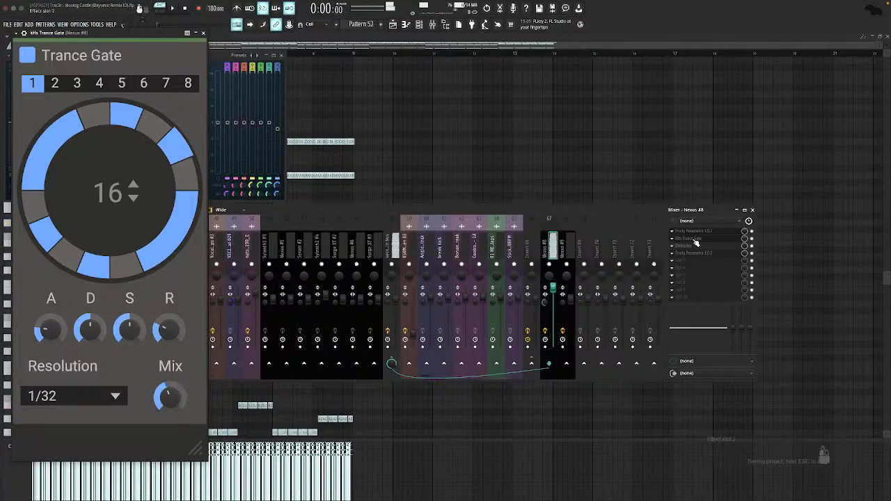
Swap the Trance Gate for the Distructor on Nexus #8 and play the pattern with its settings in view.
left_click(696, 238)
left_click(697, 245)
key("space")
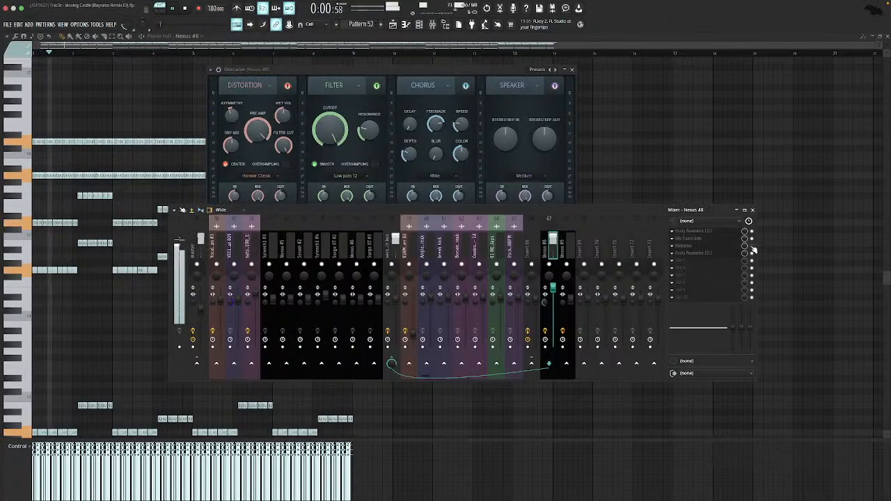
left_click(753, 247)
left_click(728, 247)
left_click(728, 247)
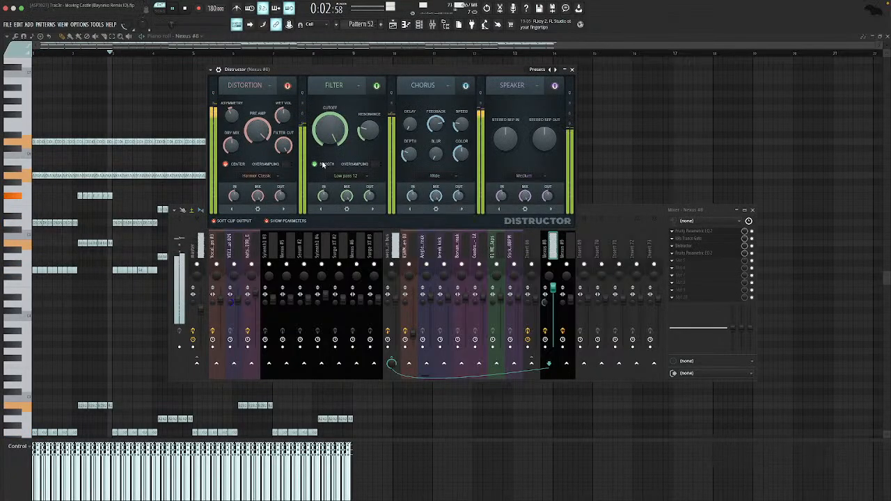
key("space")
Play the pattern with Nexus #8's last Fruity Parametric EQ 2 open, and return to the arrangement.
left_click(732, 246)
left_click(725, 254)
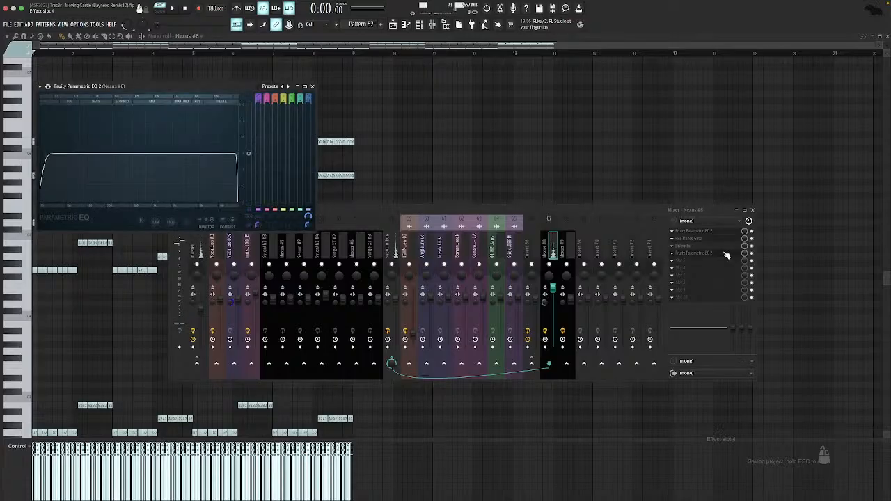
key("space")
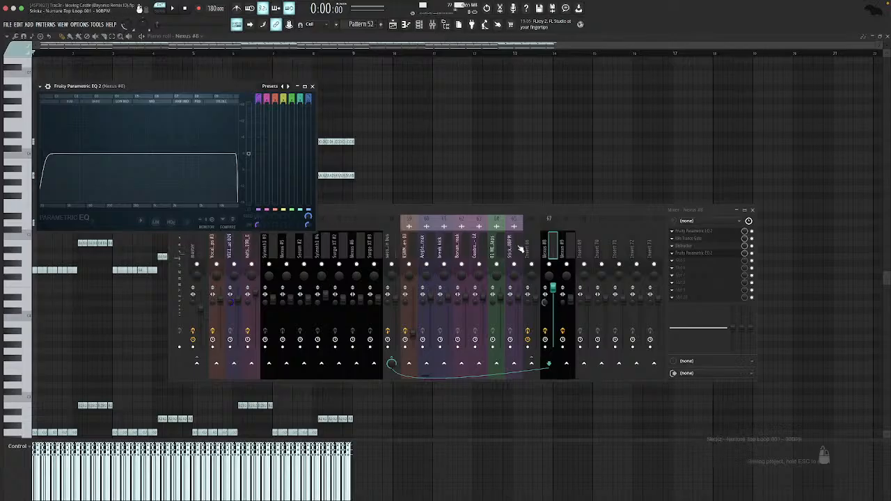
left_click(545, 333)
key("space")
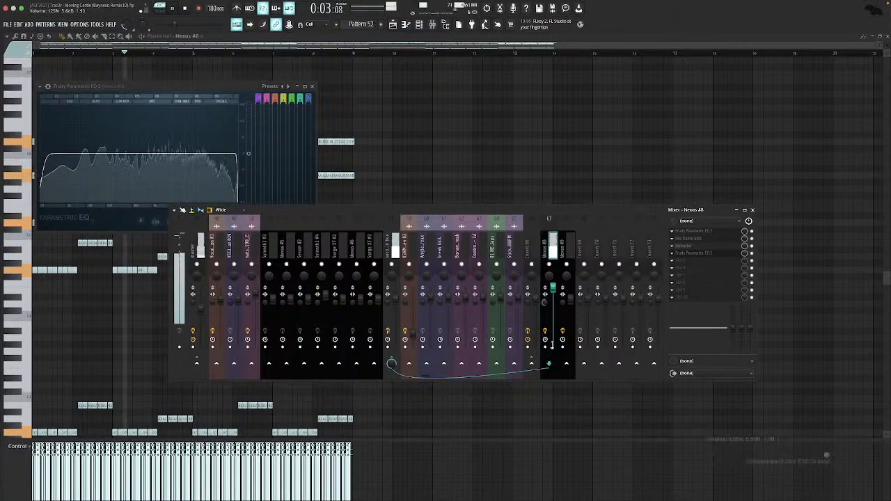
key("F9")
key("Escape")
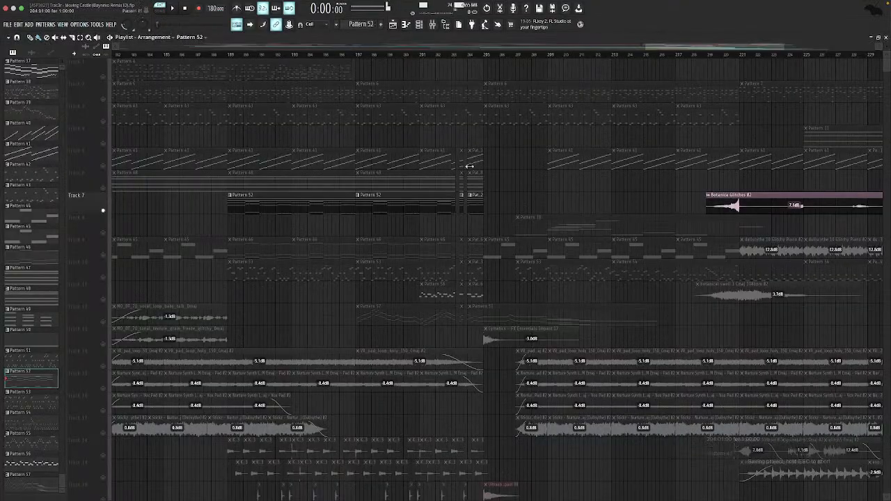
Solo Track 9 and play it from bar 181, where Pattern 45 starts.
scroll(472, 169, "left", 2)
scroll(472, 169, "down", 2)
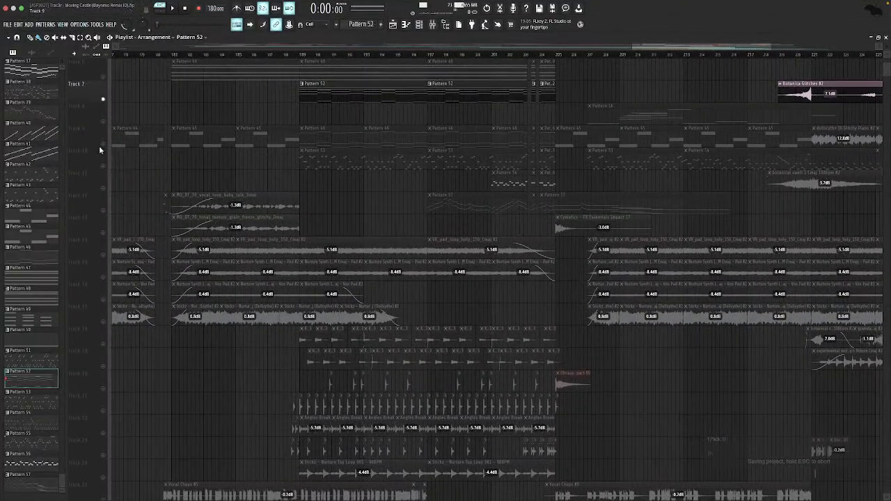
left_click(99, 146)
left_click(173, 56)
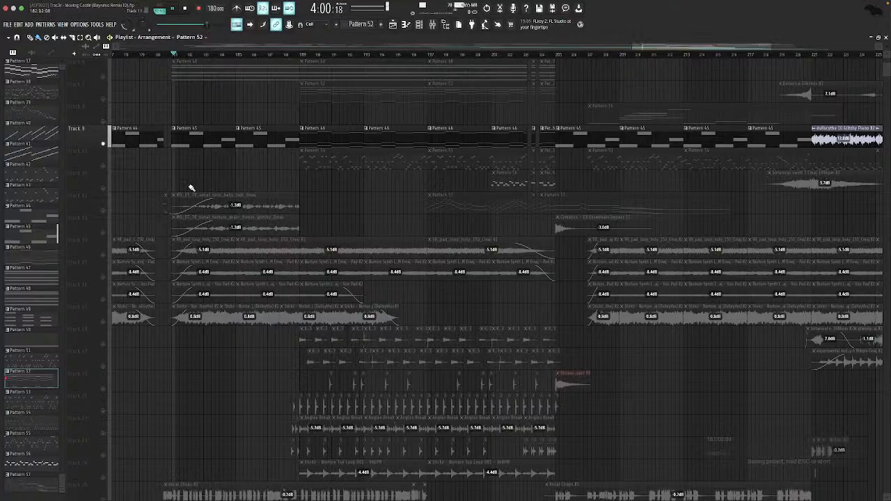
key("space")
Solo the pad and texture loops on Tracks 14 to 17 together and play them up to around bar 187.
left_click(104, 321)
left_click_drag(104, 300, 104, 255)
key("space")
left_click(274, 55)
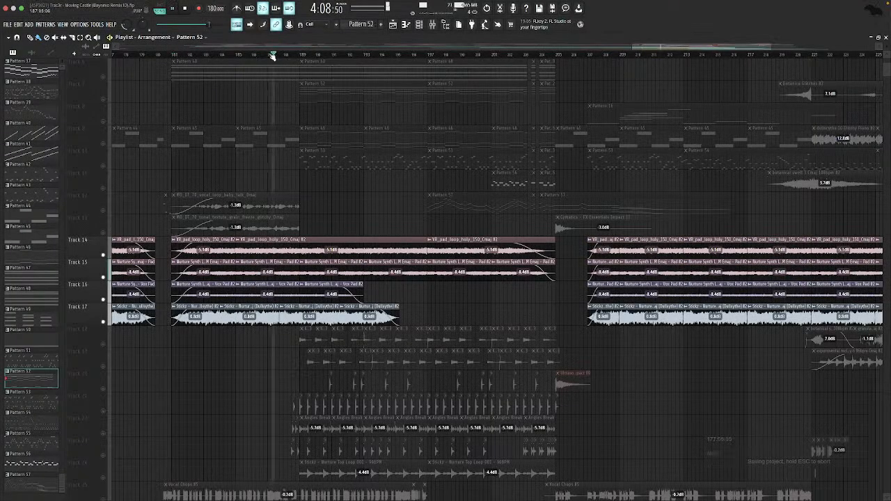
key("space")
Solo the vocal loop and tonal texture samples on Tracks 12 and 13 and play them together.
right_click(103, 234)
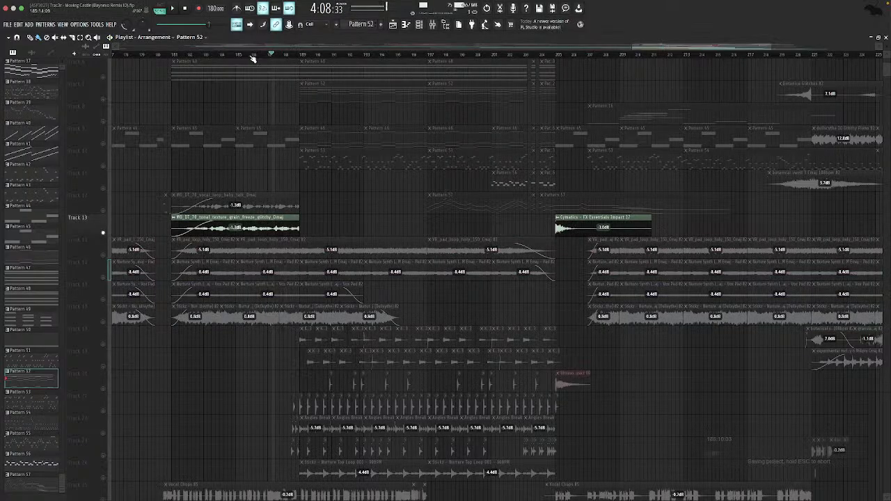
left_click(104, 211)
key("space")
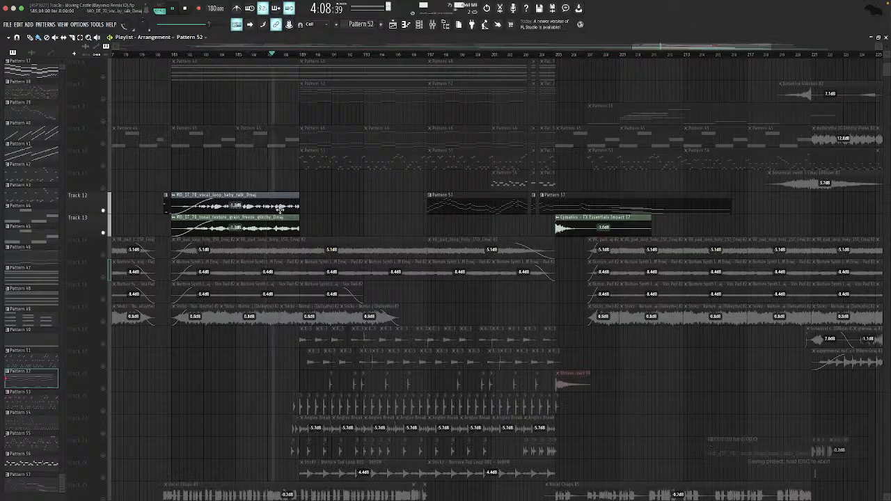
Solo the Vocal Chops on Track 25 and play them from bar 181.
scroll(294, 202, "down", 5)
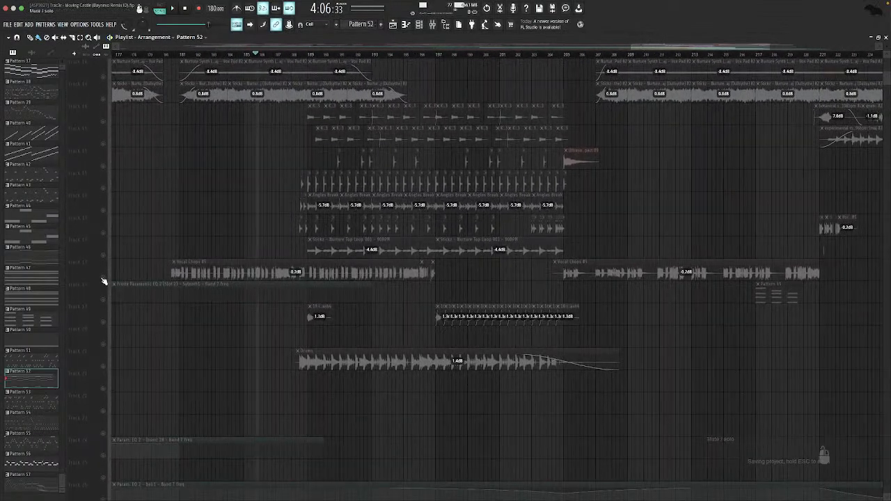
left_click(102, 280)
left_click(183, 56)
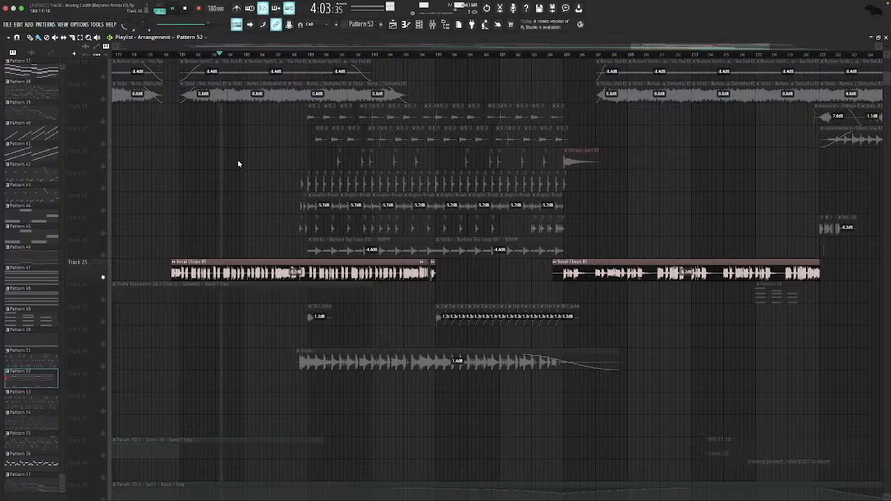
key("space")
Solo the repeated samples on Track 27 and listen to them.
left_click(94, 309)
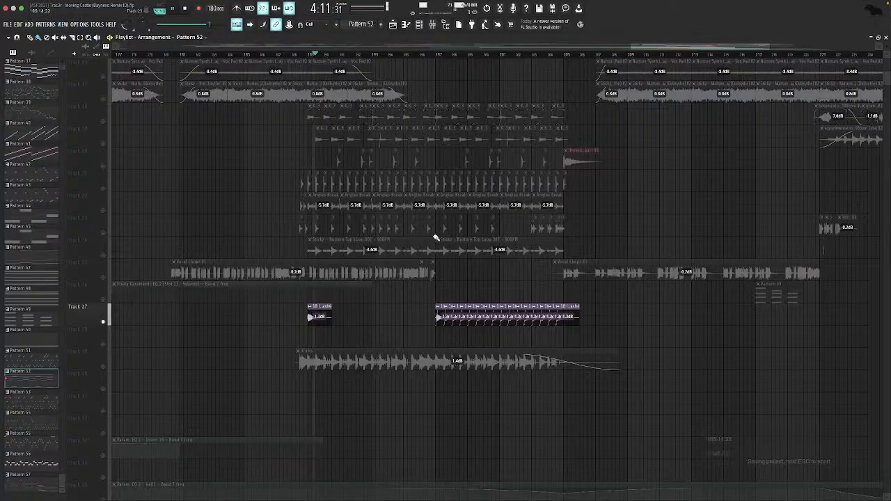
scroll(436, 237, "right", 3)
key("space")
Solo Track 10, view its Pattern 53 in the piano roll, and return to the arrangement.
scroll(243, 259, "up", 5)
scroll(243, 259, "left", 2)
scroll(243, 259, "left", 2)
scroll(247, 249, "right", 2)
right_click(105, 189)
double_click(356, 189)
key("Escape")
Solo Track 9, open its Pattern 46 in the piano roll, and play it in pattern mode.
left_click(109, 166)
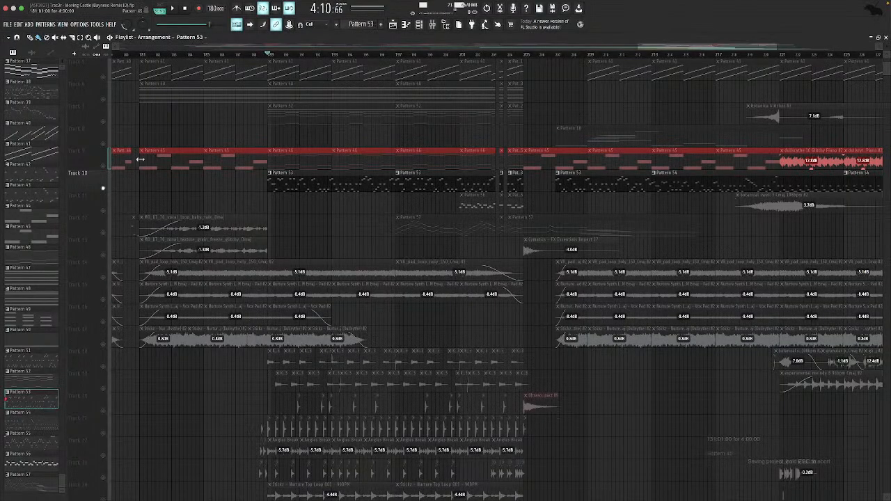
right_click(103, 166)
double_click(367, 157)
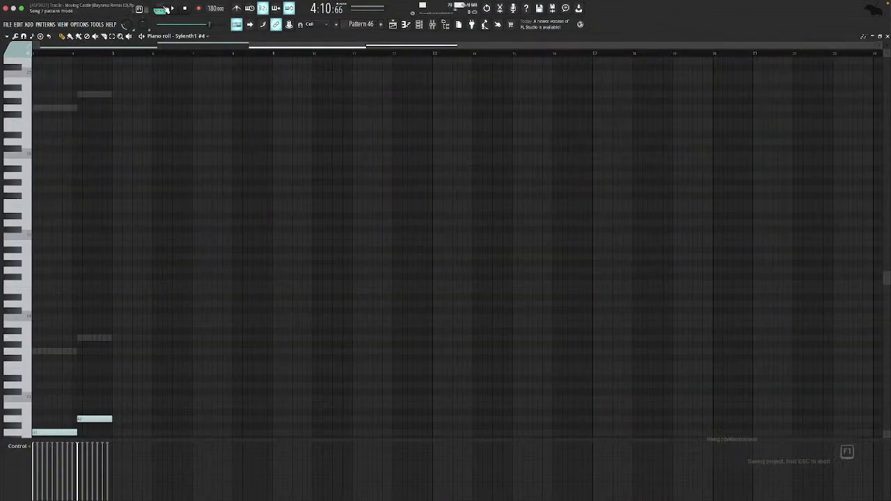
left_click(161, 7)
key("space")
scroll(331, 108, "left", 1)
scroll(327, 107, "left", 2)
scroll(321, 96, "up", 5)
key("space")
Show the channel rack, find the layered channels of Pattern 46, and view the first Sylenth1 layer's instrument.
left_click(435, 23)
left_click(421, 26)
scroll(420, 276, "up", 10)
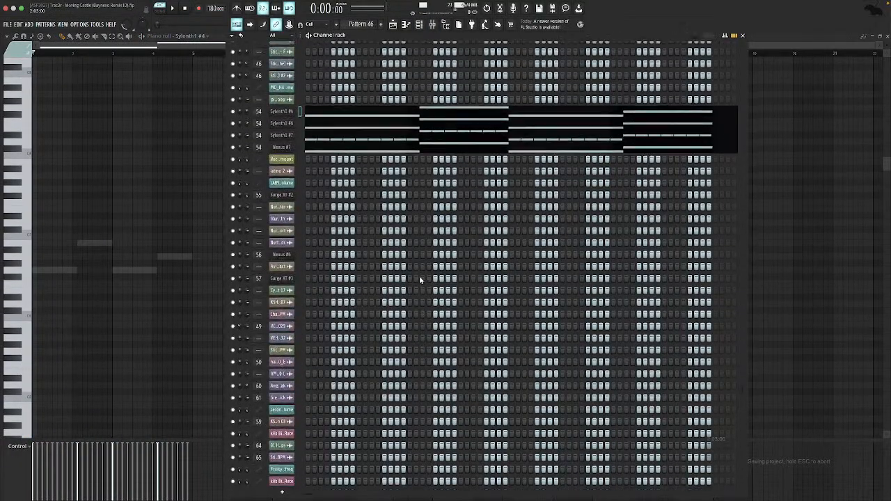
left_click(291, 129)
key("Escape")
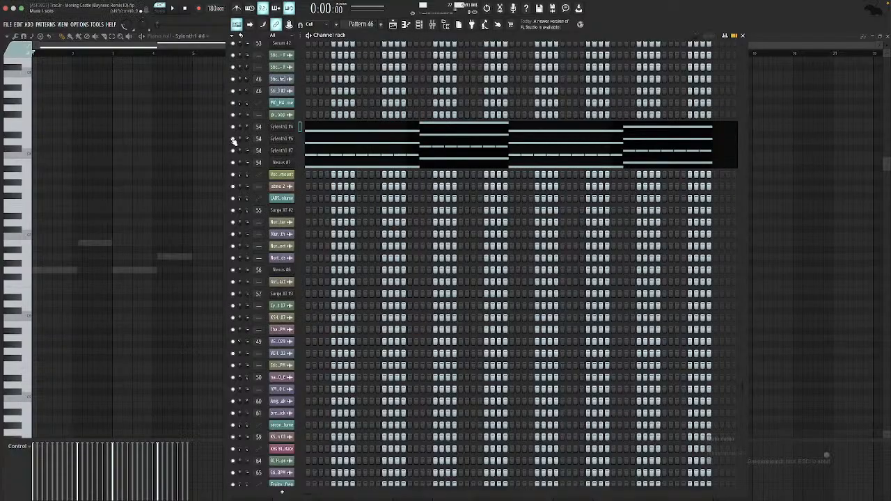
Play Pattern 46 while inspecting its remaining Sylenth1 layers and the Nexus #7 instrument one after another.
key("space")
left_click(281, 140)
key("Escape")
key("space")
left_click(285, 154)
key("Escape")
left_click(288, 164)
key("space")
key("Escape")
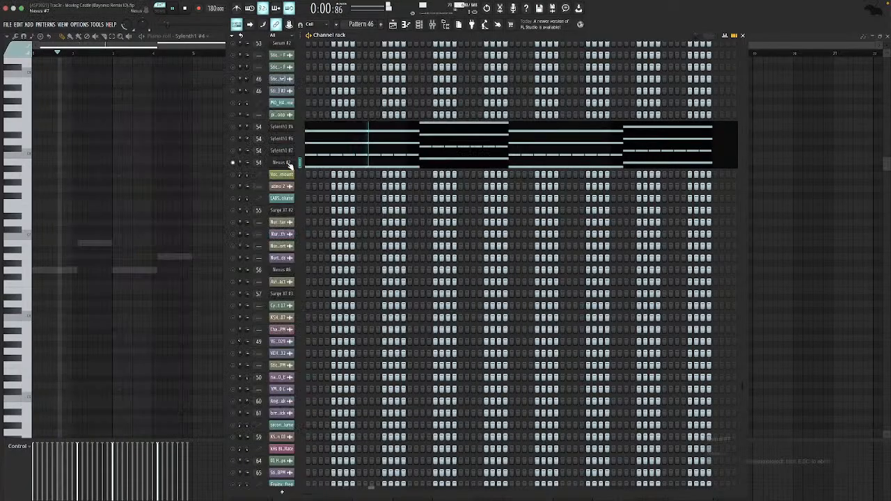
Close the channel rack, return to the arrangement, and play the soloed Track 9 from bar 189.
scroll(317, 170, "down", 1)
scroll(317, 171, "down", 10)
scroll(318, 157, "up", 20)
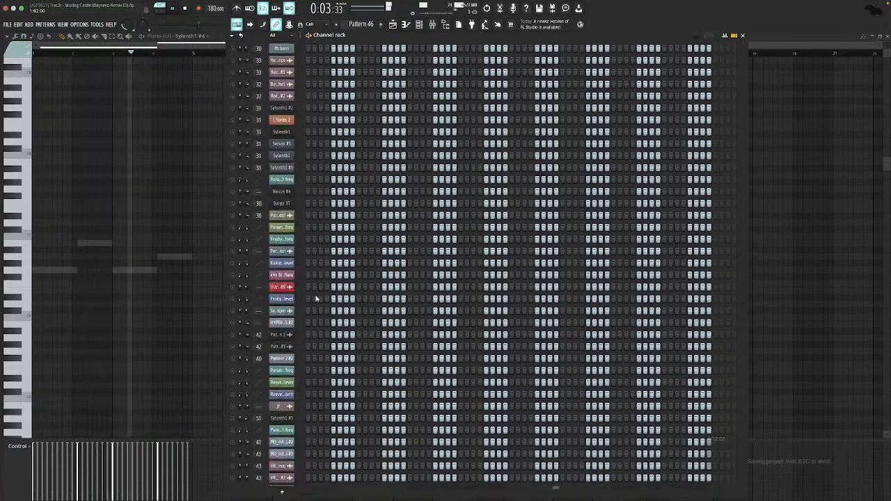
key("Escape")
key("space")
left_click(420, 24)
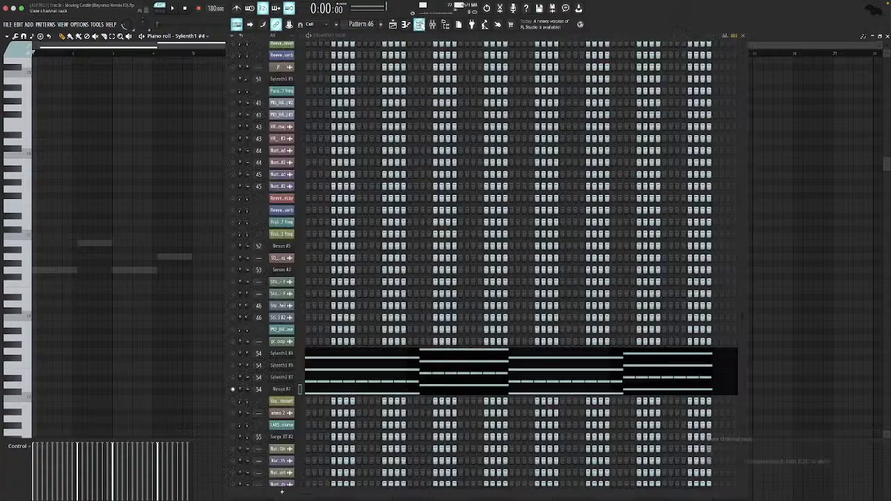
key("Escape")
key("Escape")
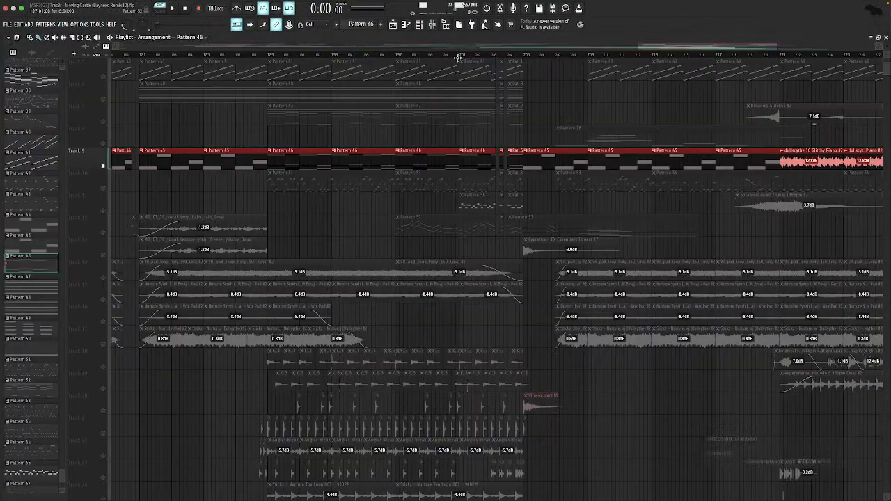
left_click(271, 52)
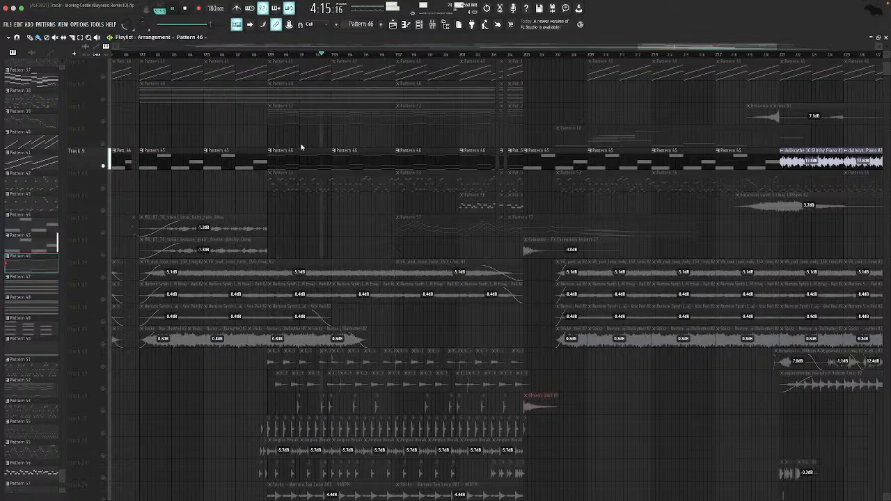
key("space")
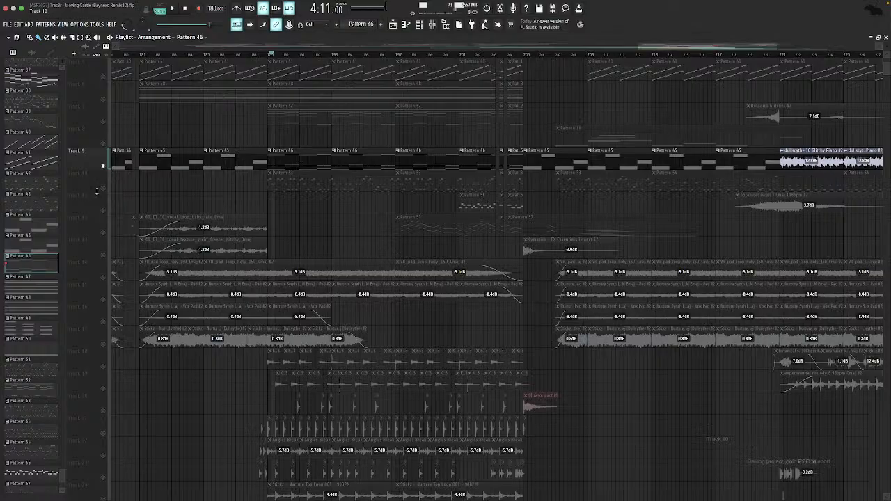
Solo Track 10, open its Pattern 53 in the piano roll, clear the time selection, and play it in pattern mode.
scroll(203, 186, "left", 10)
scroll(329, 64, "right", 7)
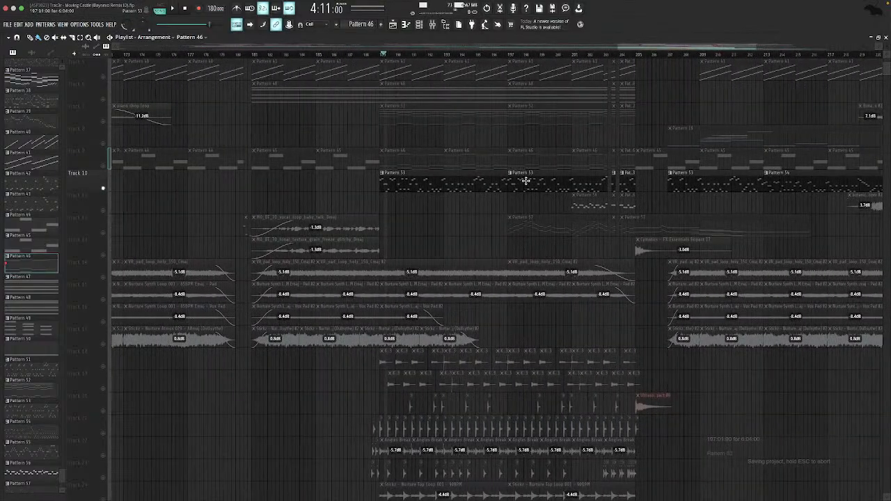
double_click(526, 182)
left_click(165, 7)
scroll(276, 78, "left", 2)
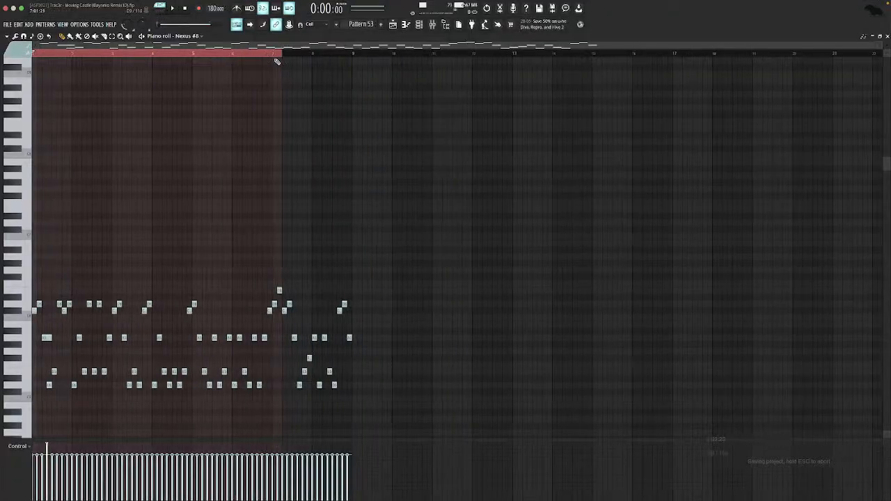
right_click(278, 55)
key("space")
Find the channel that plays Pattern 53 in the channel rack and view its Nexus #8 Guitar Fuzz2 instrument.
left_click(422, 25)
scroll(324, 243, "up", 15)
scroll(333, 207, "down", 15)
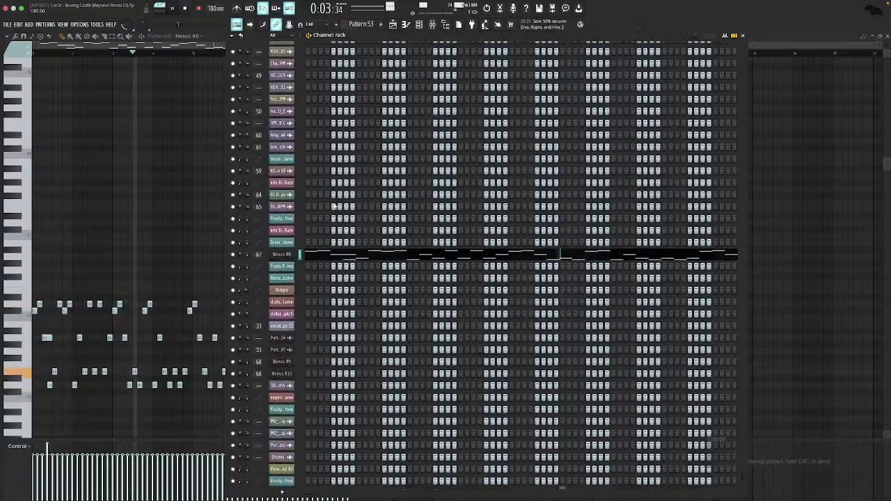
left_click(281, 234)
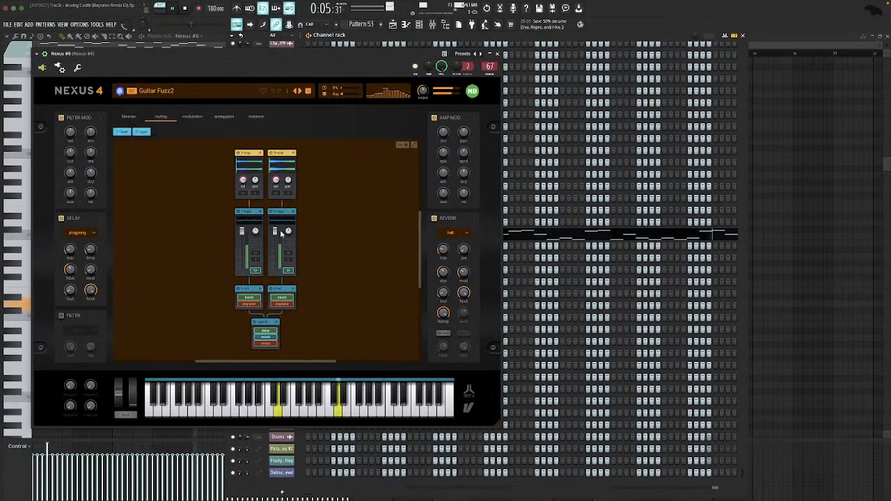
key("Escape")
key("Escape")
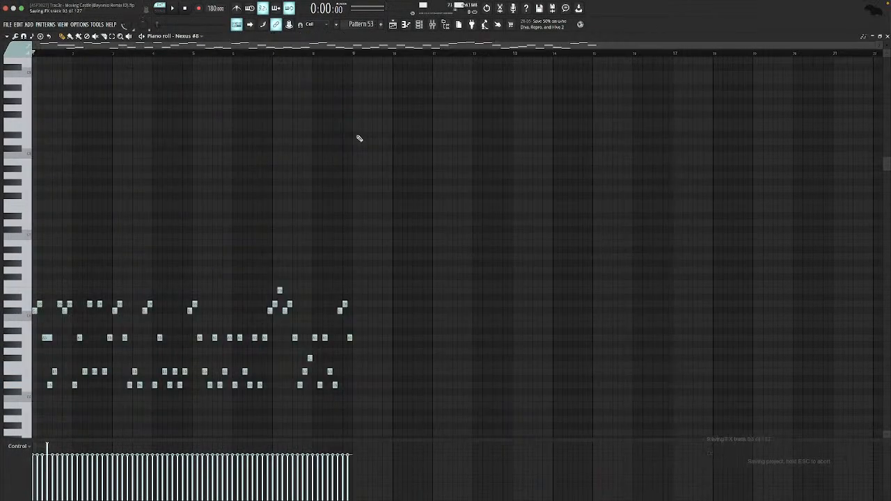
Return to the arrangement and play the soloed Track 10 in song mode, jumping ahead to around bar 200.
key("Escape")
left_click(429, 54)
key("l")
key("space")
left_click(557, 54)
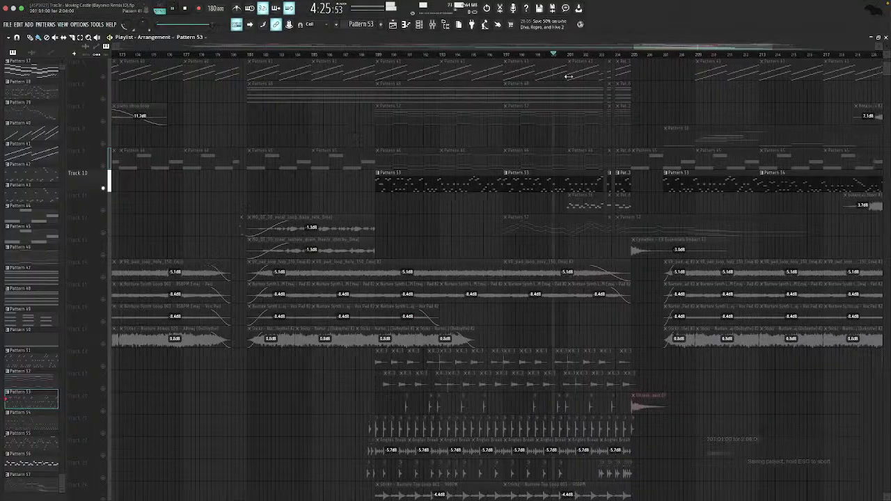
scroll(557, 78, "right", 5)
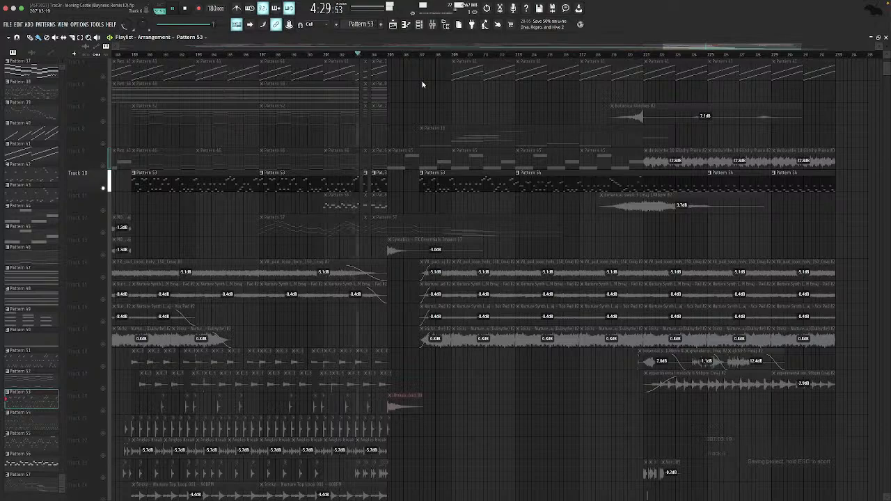
key("space")
Solo Track 11, open its Pattern 56 in the piano roll, and play the vocal chops in pattern mode.
right_click(103, 210)
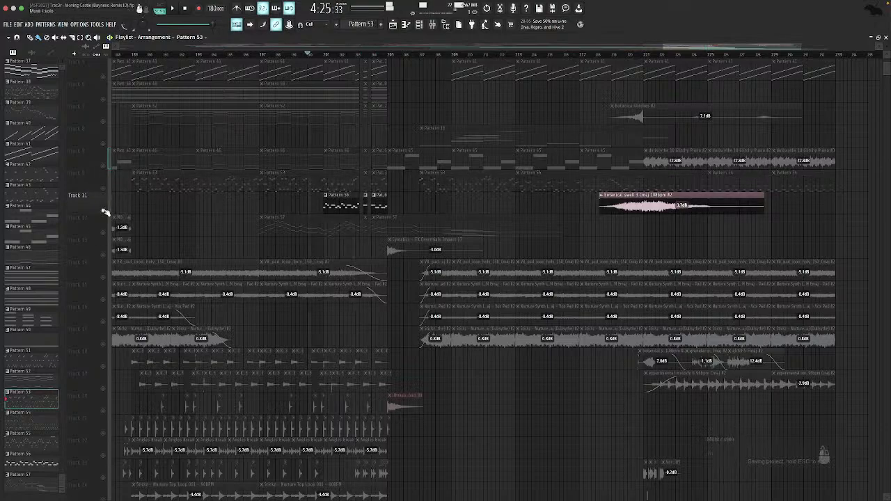
scroll(348, 197, "down", 3)
double_click(327, 208)
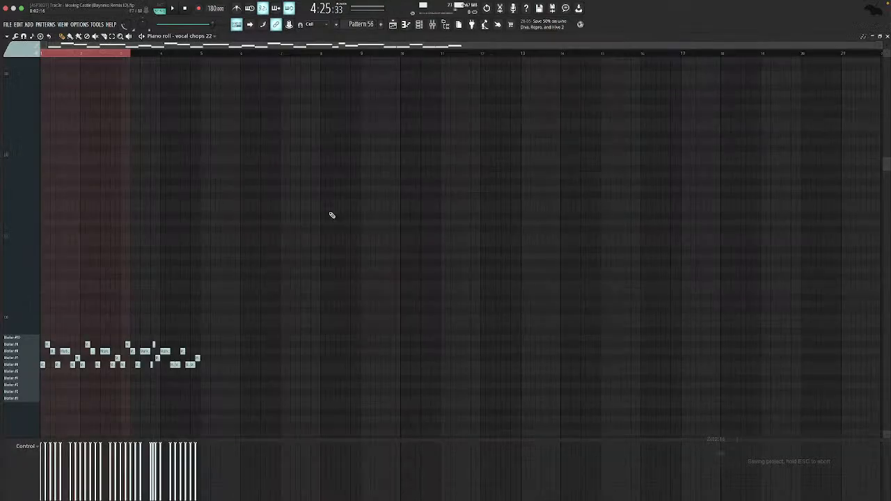
left_click(159, 8)
key("space")
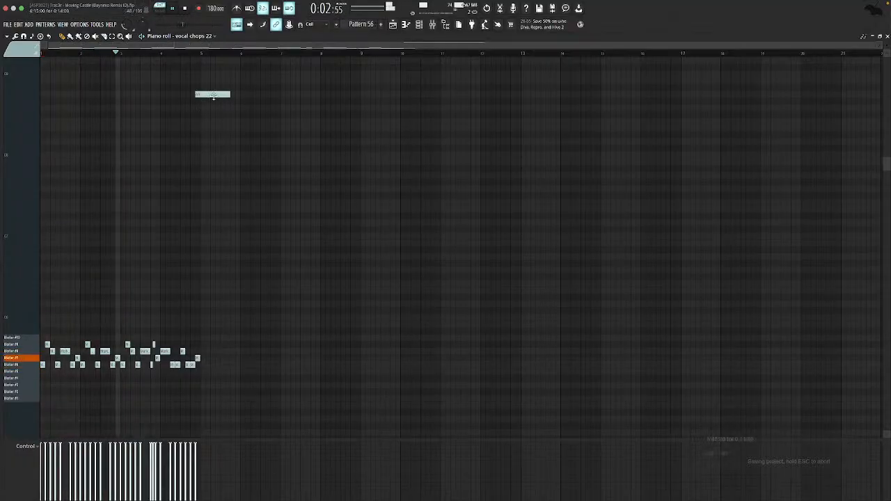
key("space")
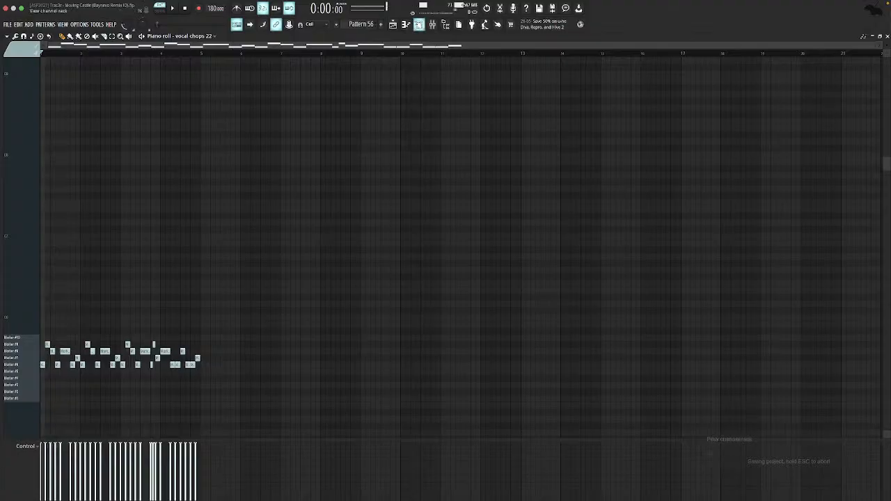
Find the vocal chops 22 channel in the channel rack, view its Slicex instrument, and close both windows.
left_click(432, 24)
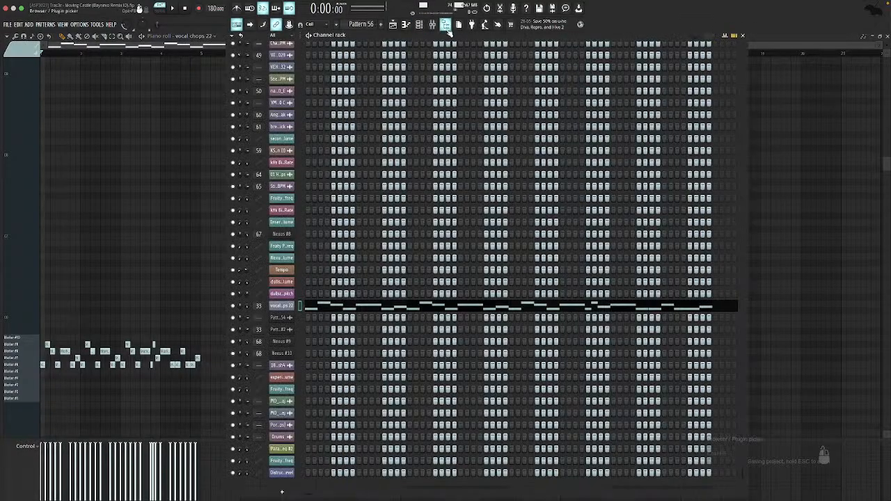
left_click(282, 305)
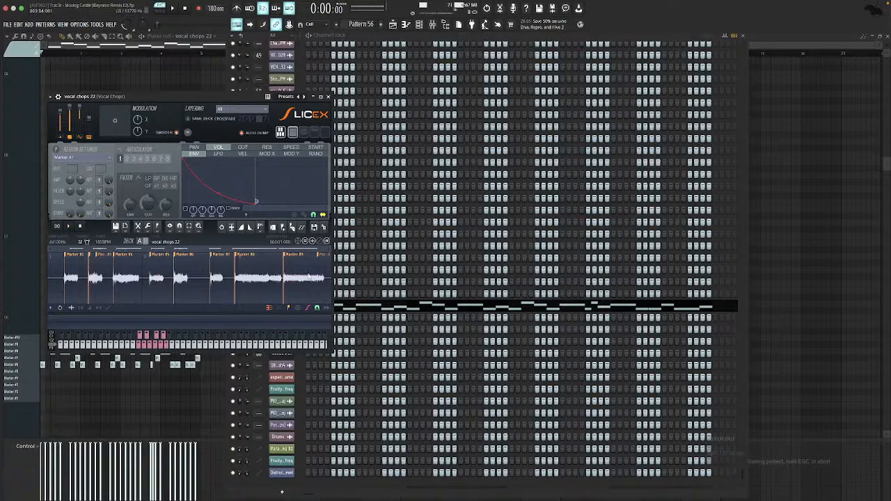
key("Escape")
key("Escape")
key("Escape")
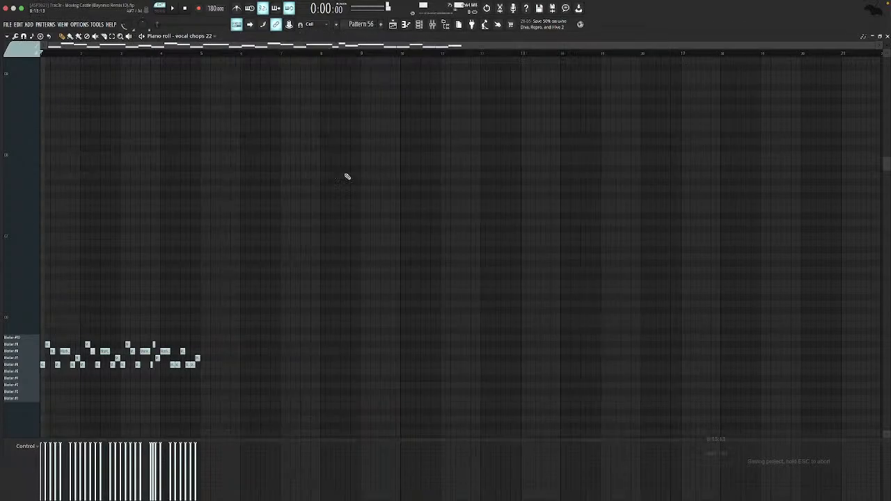
Return to the arrangement and play the soloed Track 11 in song mode from around bar 204.
left_click(374, 56)
key("space")
key("space")
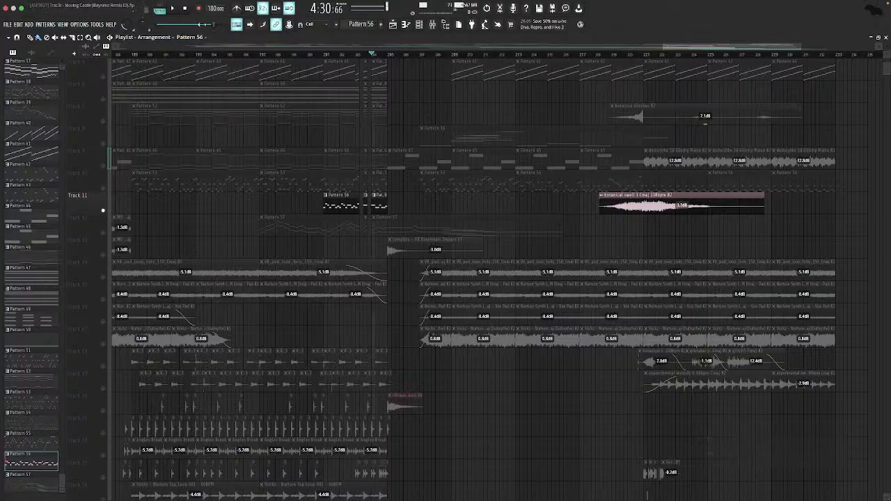
left_click(184, 9)
Solo Track 12, open its Pattern 57 in the piano roll, and play it in pattern mode.
left_click(99, 228)
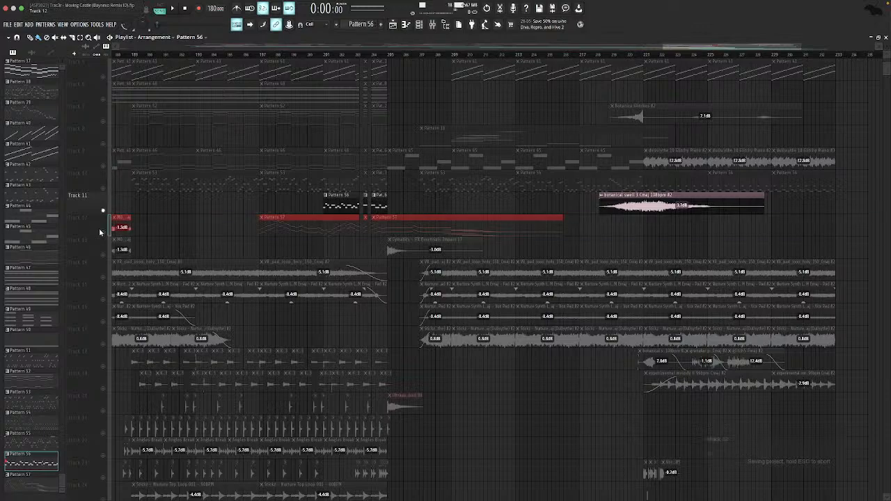
double_click(265, 228)
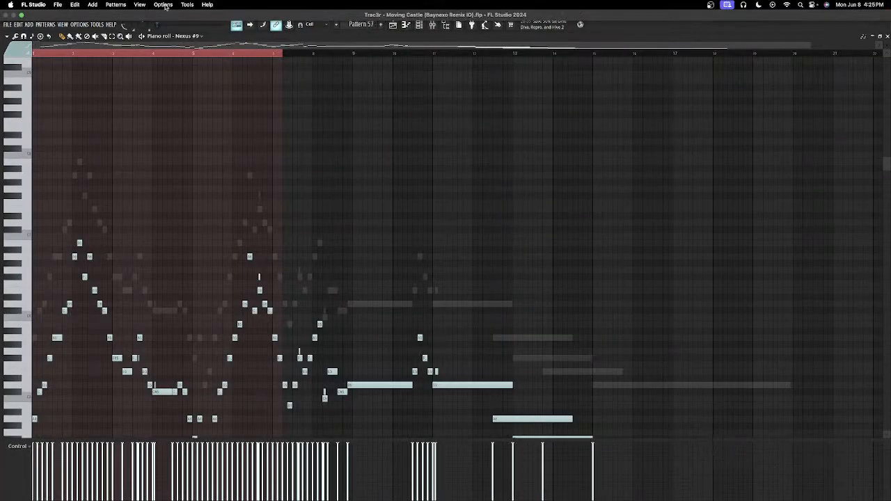
left_click(165, 12)
key("space")
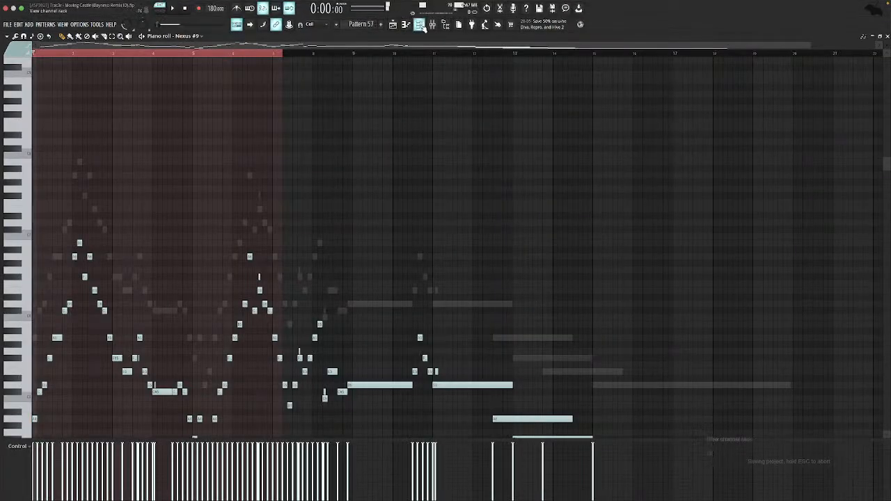
left_click(420, 25)
key("space")
scroll(108, 257, "down", 1)
scroll(109, 257, "down", 2)
key("F6")
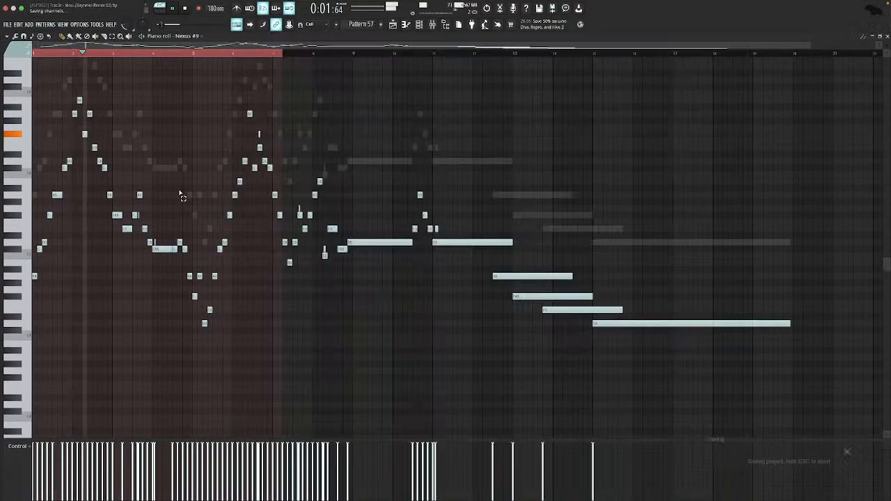
Clear the time selection in Pattern 57 and keep playing, jumping ahead to the long closing notes.
key("ctrl+d")
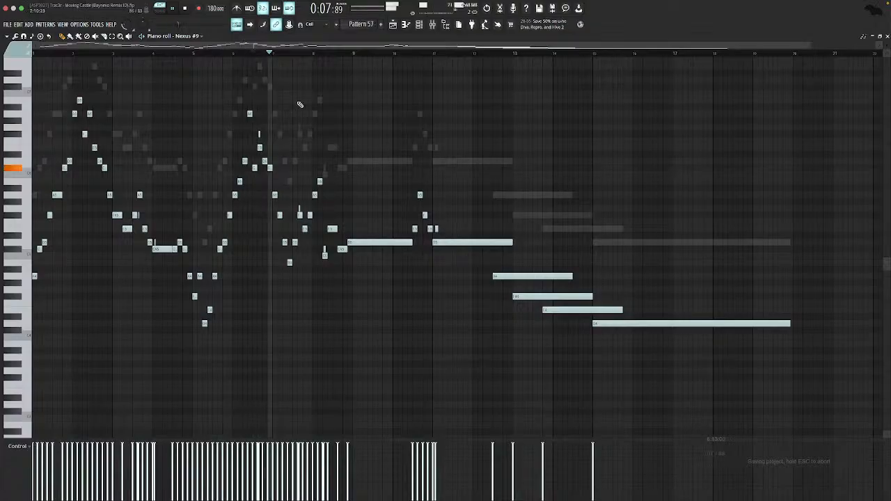
key("ctrl+s")
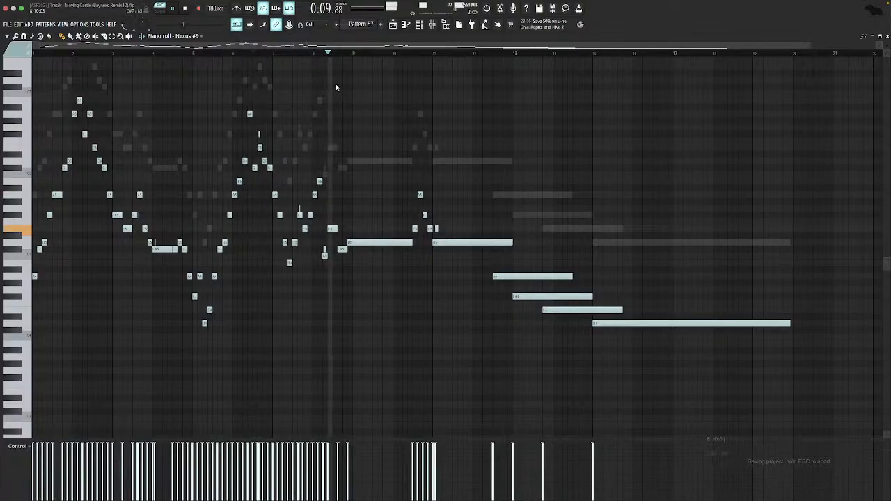
left_click(417, 52)
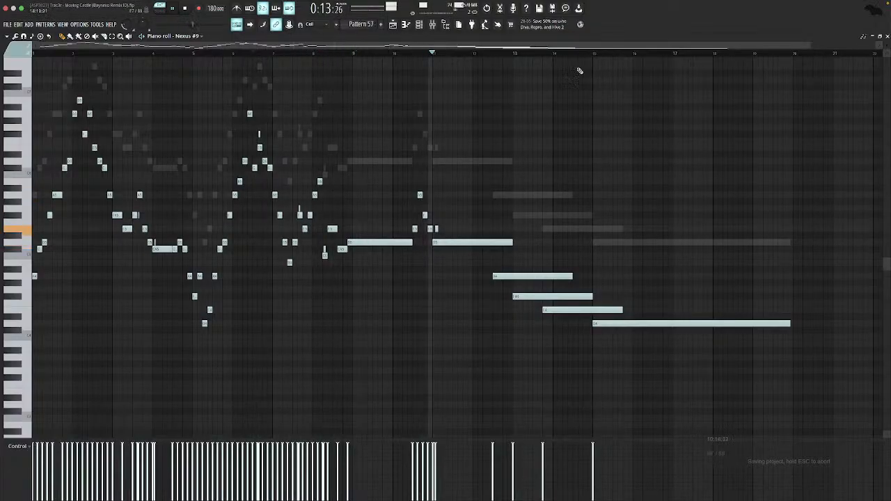
left_click(512, 52)
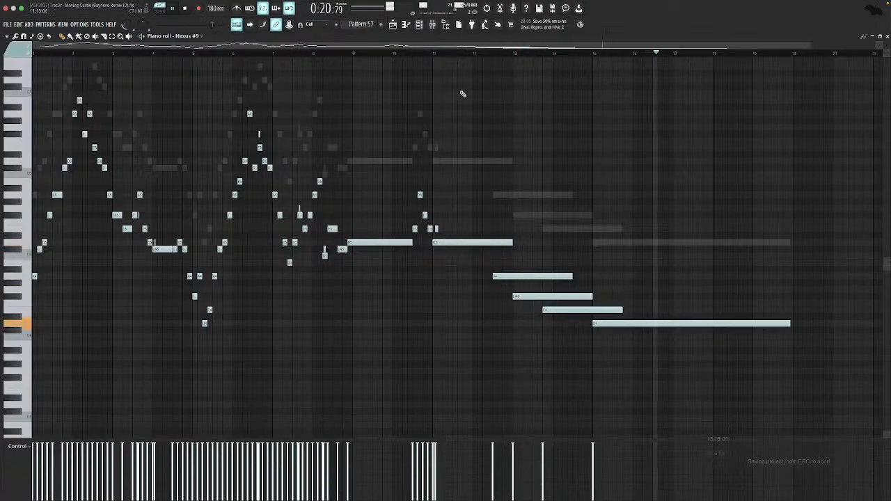
View the Beamworld presets of the Nexus #9 and Nexus #10 instruments from the channel rack.
key("F6")
left_click(279, 343)
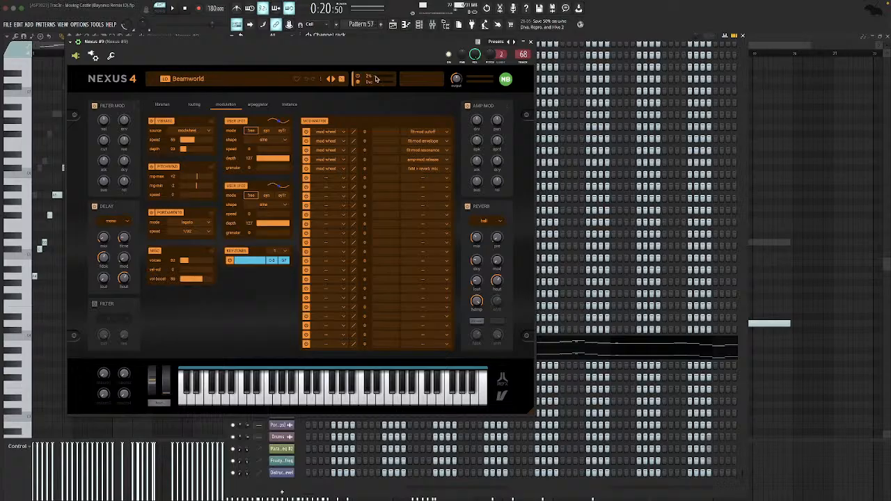
key("Escape")
left_click(281, 353)
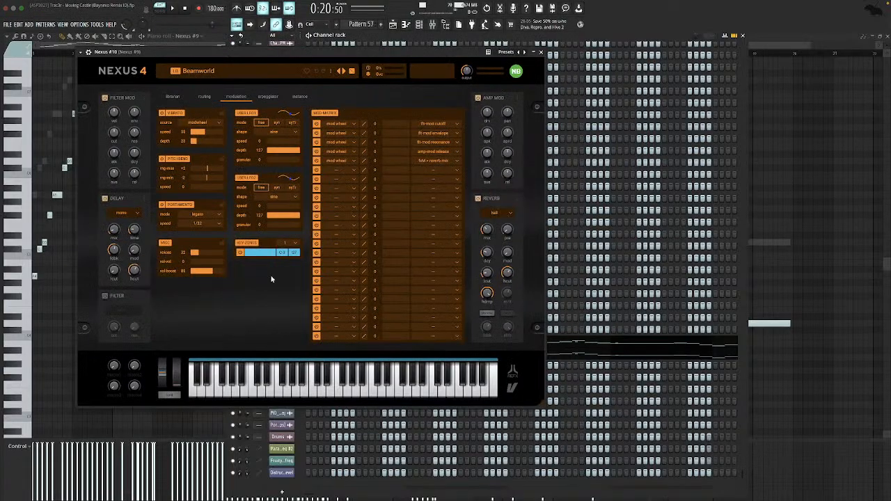
key("Escape")
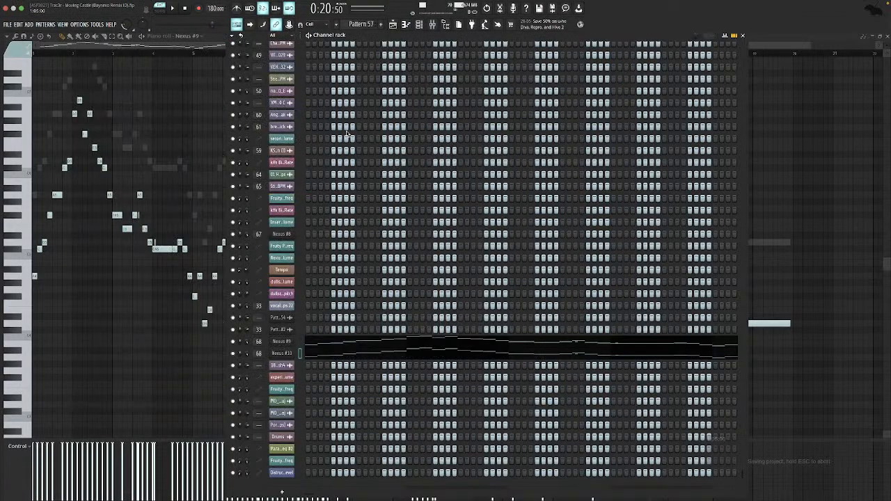
Inspect the Nexus #9 mixer track's Fruity Parametric EQ 2 slot and its routing while playing the pattern.
left_click(432, 25)
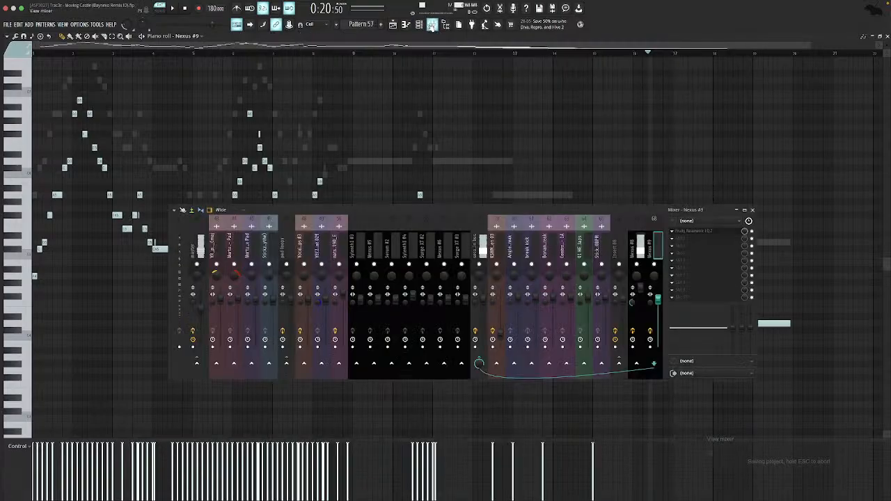
left_click(699, 221)
left_click(699, 228)
left_click(696, 232)
left_click(697, 233)
key("space")
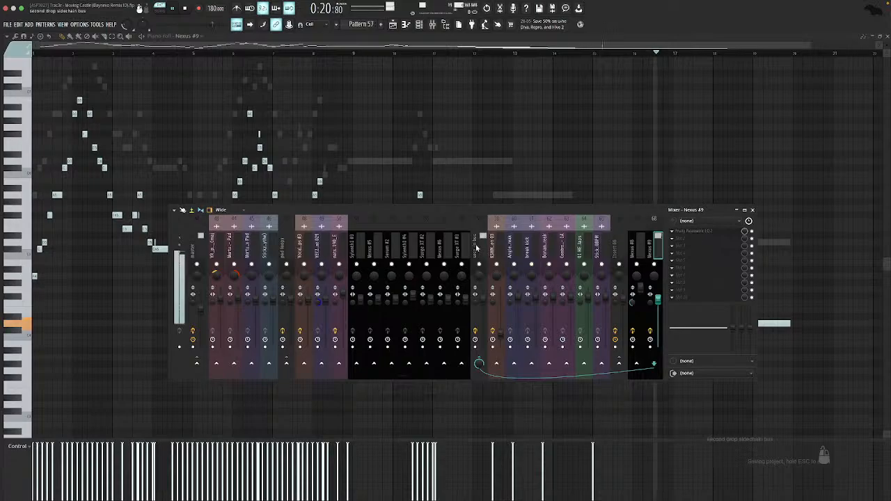
Return to the arrangement, solo Tracks 18 to 24 together with the Drums on Track 29, and play from bar 189.
key("F5")
scroll(376, 244, "left", 4)
scroll(377, 245, "down", 5)
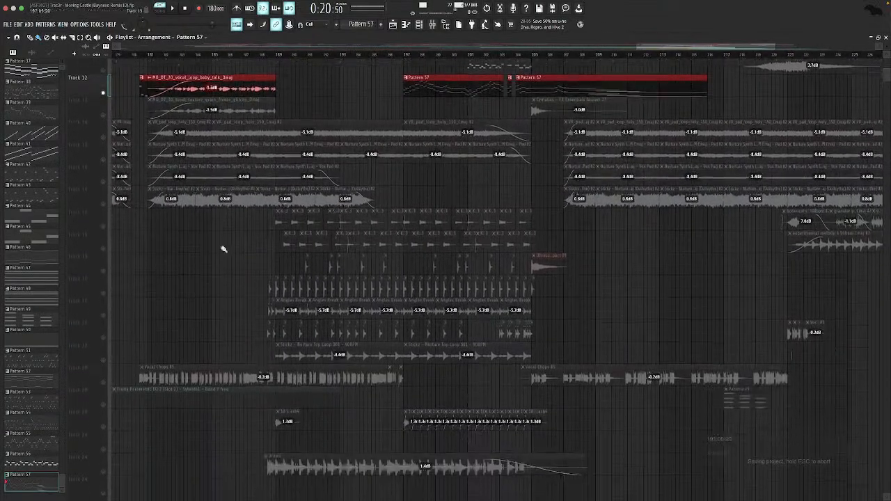
scroll(307, 253, "down", 1)
left_click_drag(96, 207, 100, 347)
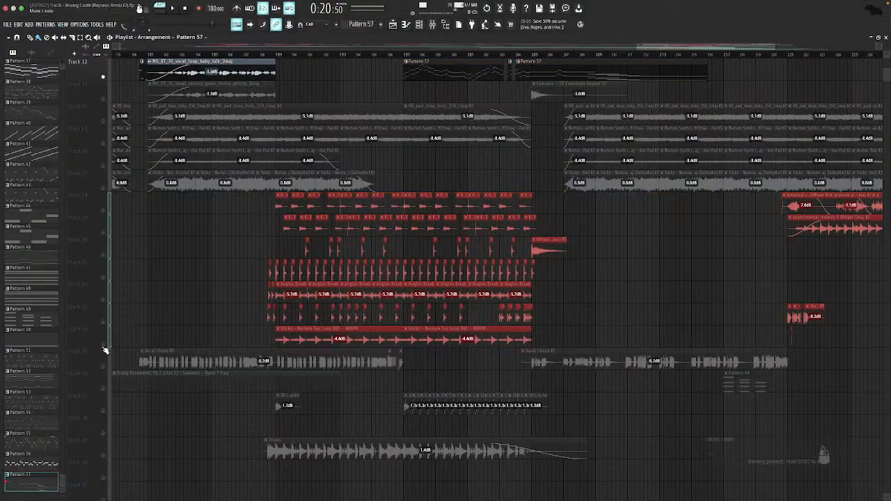
left_click(106, 458)
scroll(213, 348, "down", 6)
left_click(277, 54)
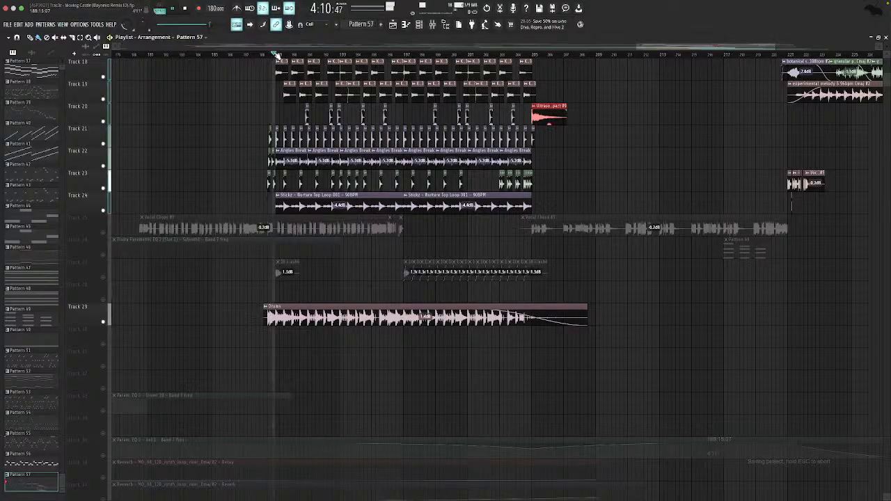
Select the Drums clip on Track 29, play the soloed drum tracks from bar 197, and look over their layers.
left_click(382, 306)
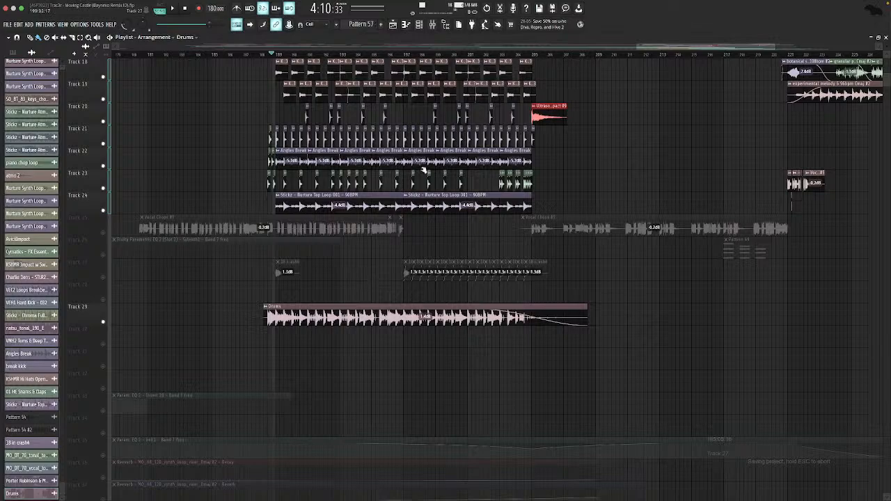
left_click(407, 54)
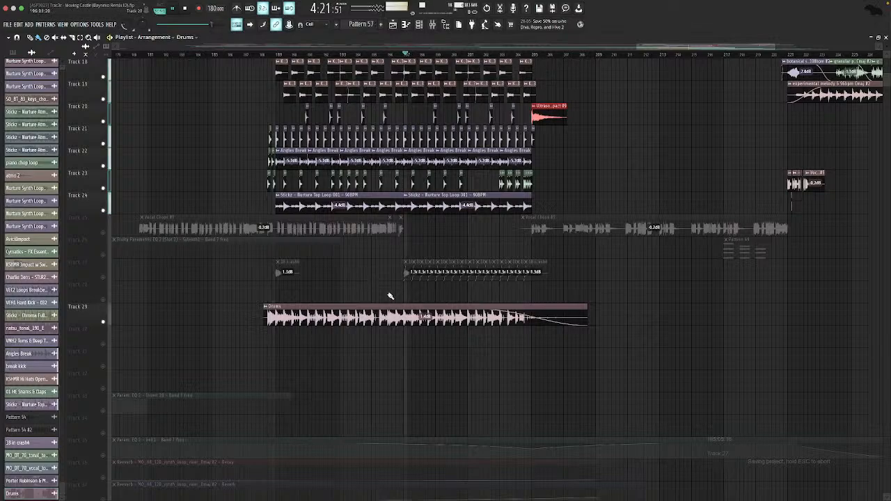
key("space")
scroll(385, 270, "right", 3)
scroll(385, 269, "left", 2)
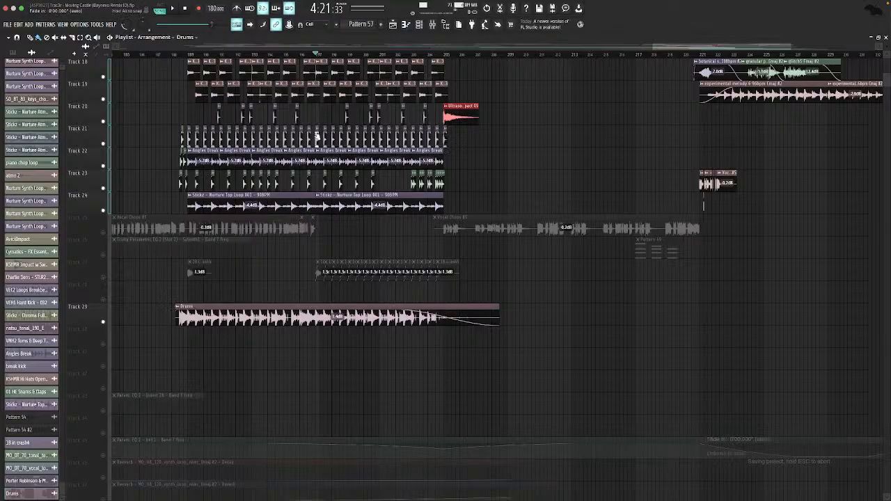
scroll(313, 144, "up", 6)
scroll(371, 342, "down", 1)
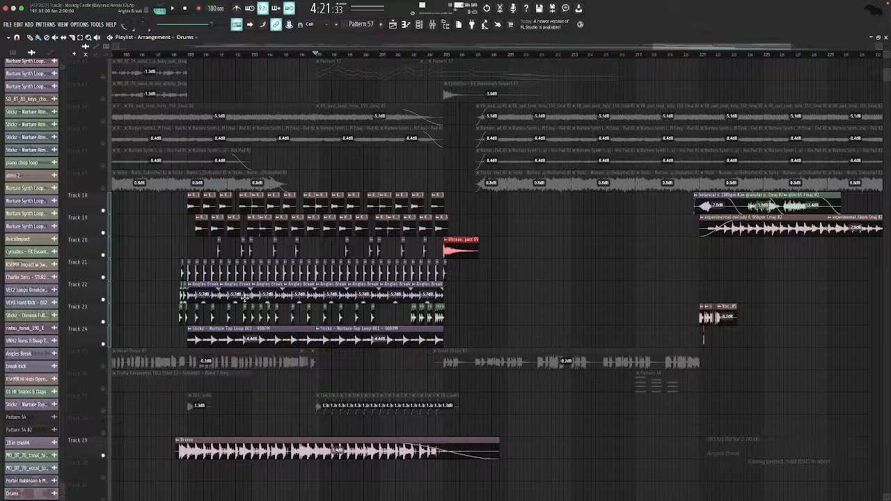
Solo Track 27, view the 18 in crash4 audio clip settings, and play the crashes at bars 189 and 197.
right_click(103, 411)
double_click(201, 399)
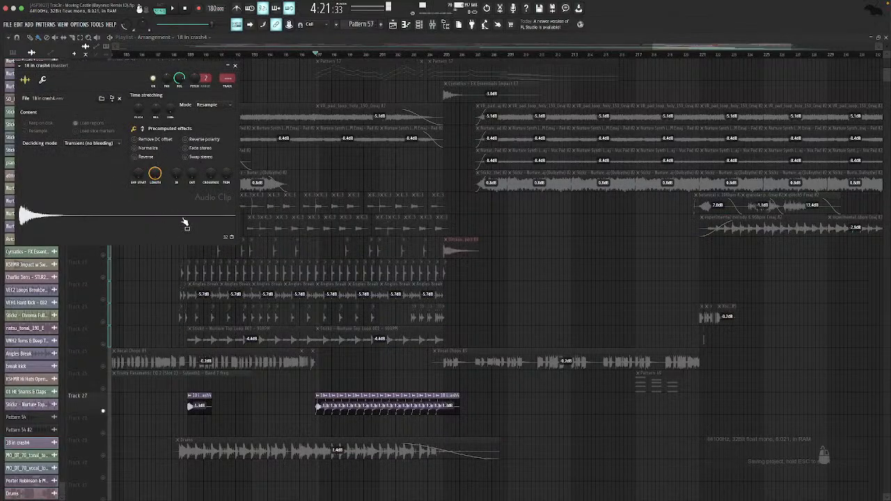
left_click(190, 55)
left_click(317, 56)
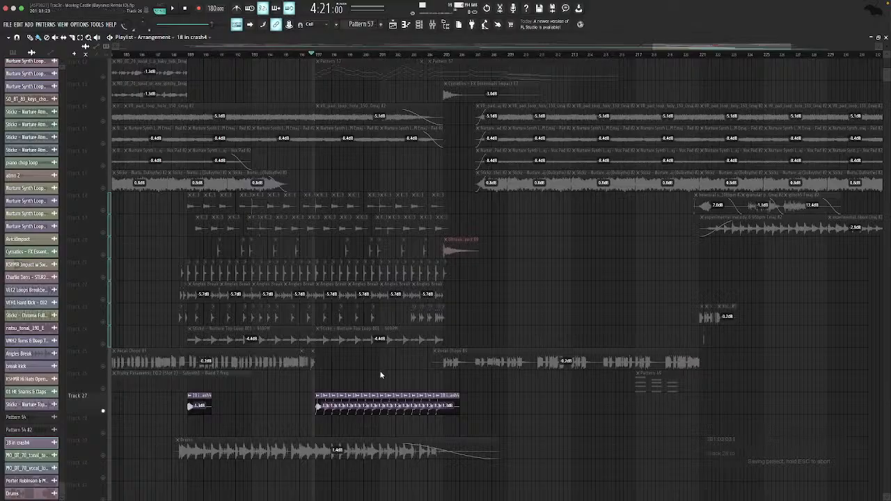
key("space")
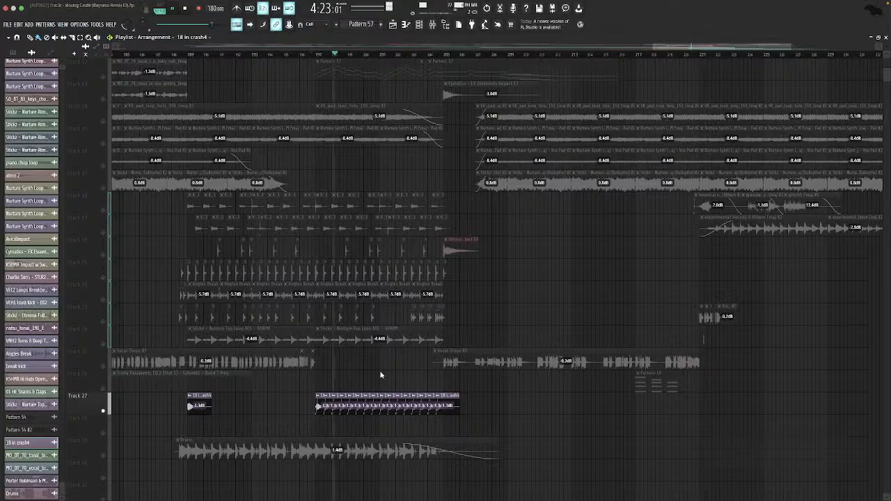
key("space")
Solo Track 25 and play its Vocal Chops clips from bar 189.
right_click(103, 366)
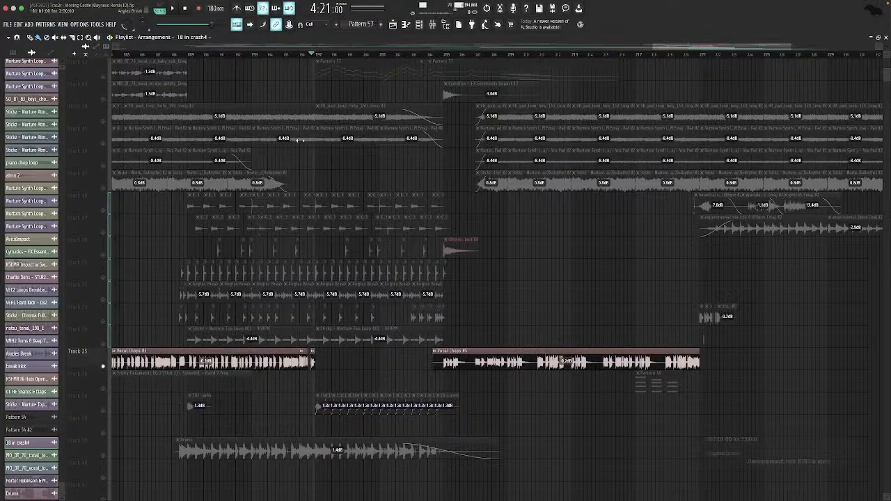
left_click(191, 55)
key("space")
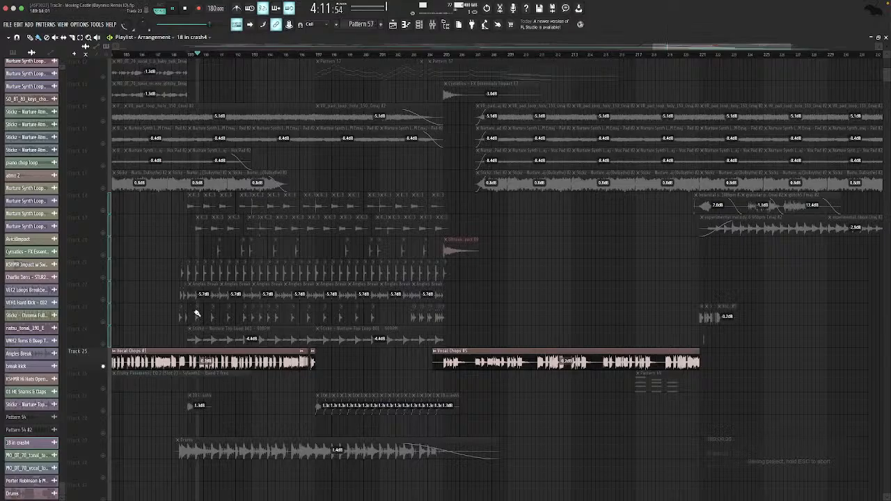
Stop playback and solo Track 24 with the Stickz Nurture Top Loop clips.
right_click(103, 344)
right_click(103, 344)
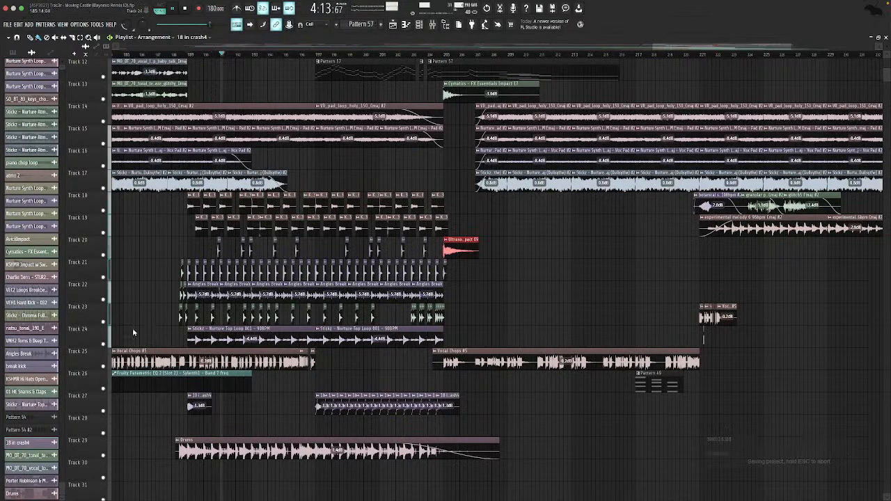
double_click(91, 344)
key("space")
right_click(104, 344)
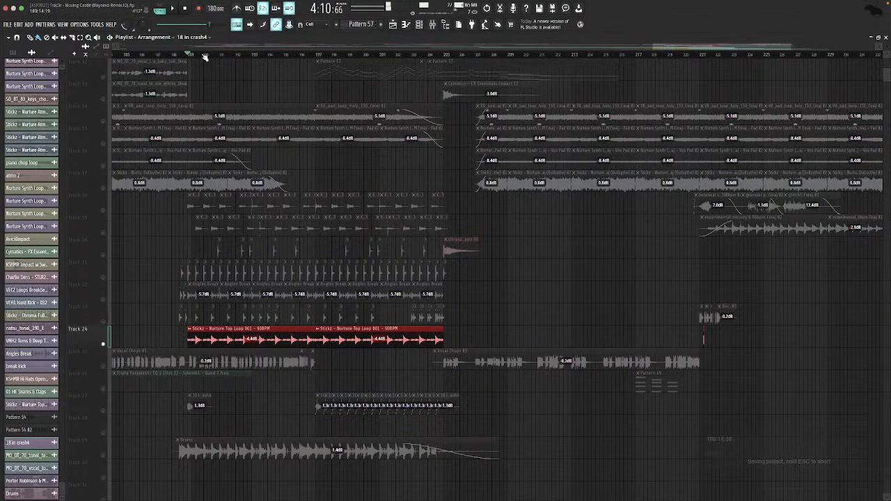
Play the soloed Stickz Nurture Top Loop on Track 24 and view its audio clip settings.
key("space")
double_click(334, 335)
key("Escape")
View the 01 HE Snares & Claps audio clip settings and play Track 23 soloed.
double_click(291, 321)
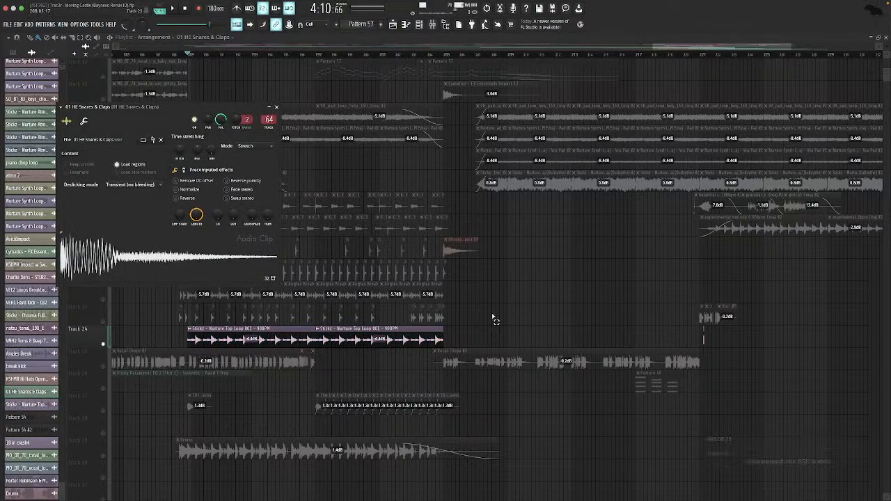
key("Escape")
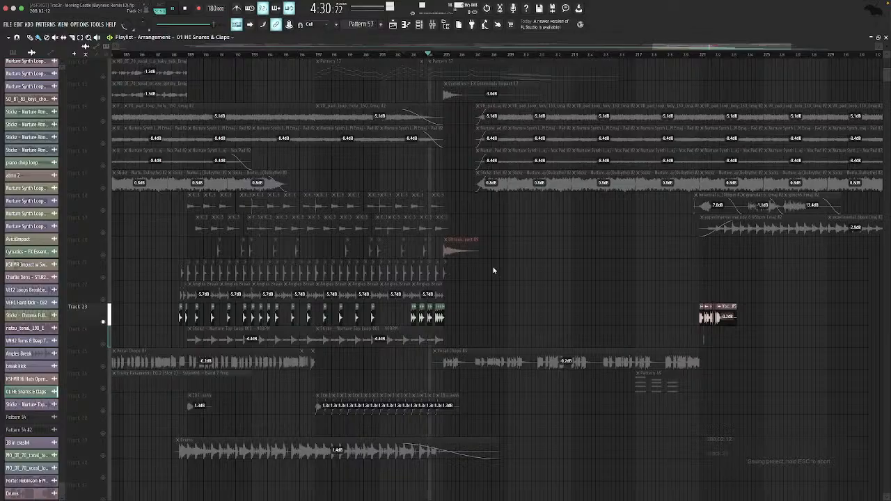
key("space")
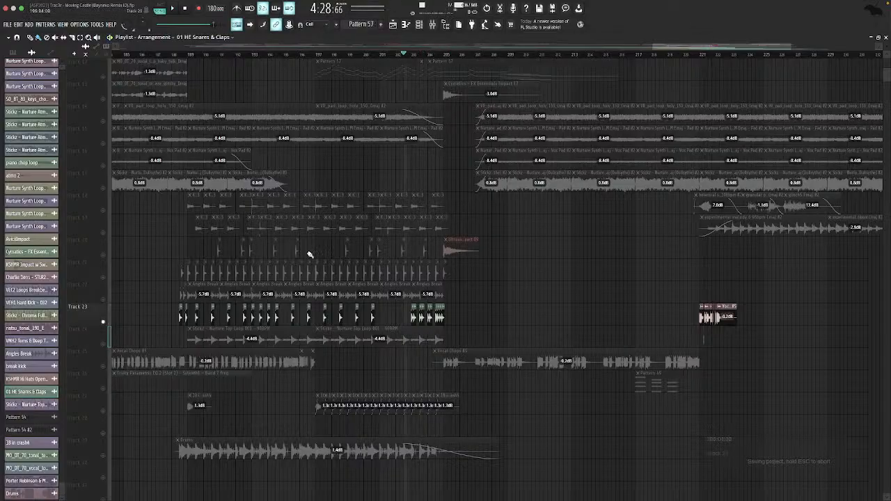
Solo Track 22 with the Angles Break clips, then solo Track 21 and view its break kick audio clip settings.
right_click(104, 300)
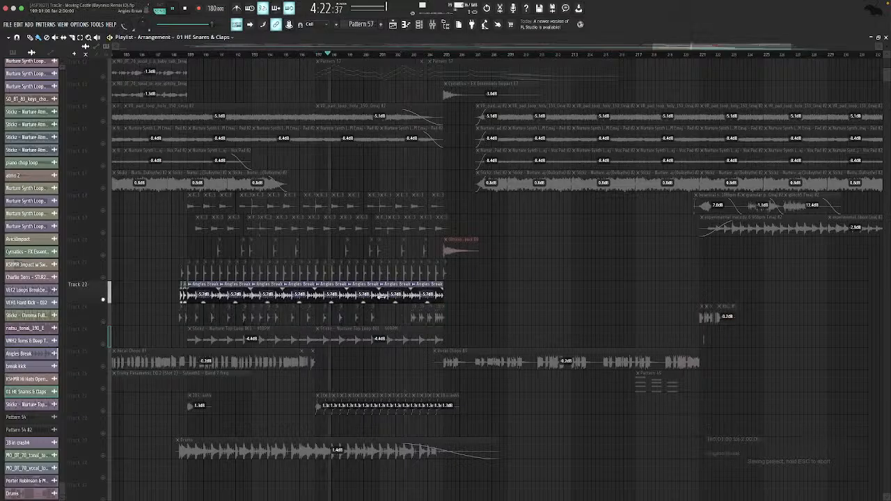
right_click(104, 277)
key("space")
key("space")
double_click(242, 278)
key("space")
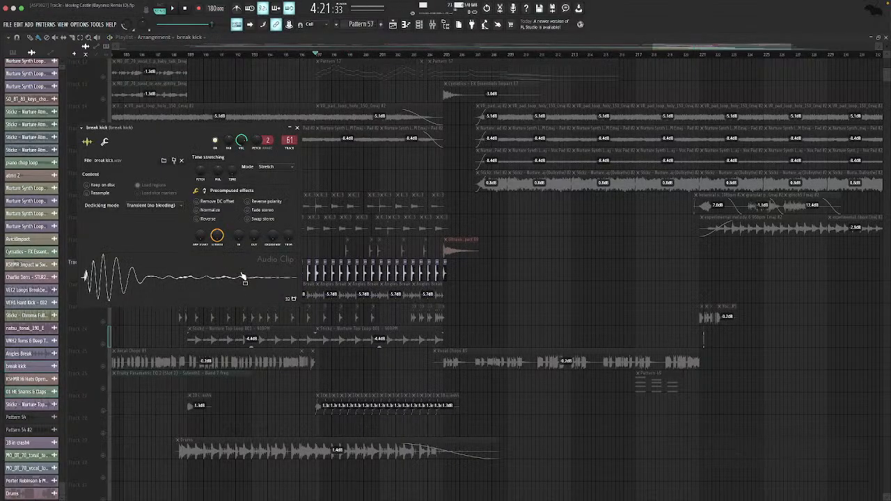
left_click(297, 128)
key("space")
Solo Track 20, check the audio clip settings of its kick hits, and enable Track 21 alongside it.
right_click(103, 255)
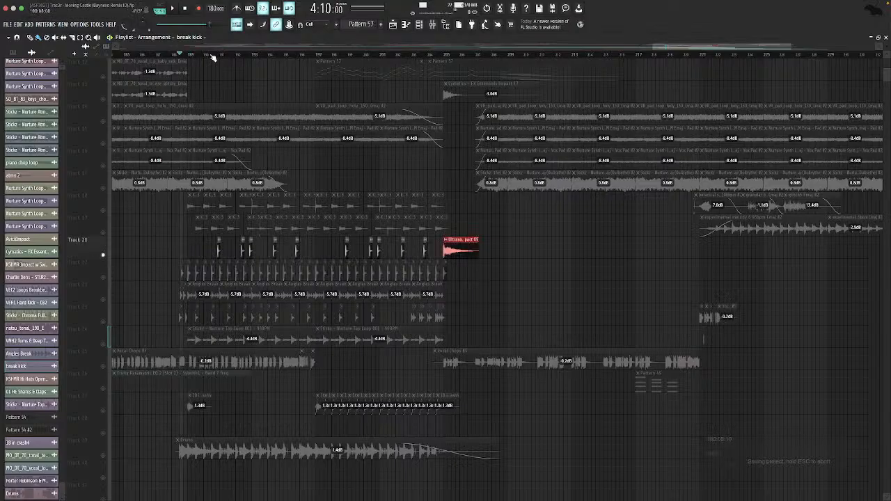
double_click(219, 253)
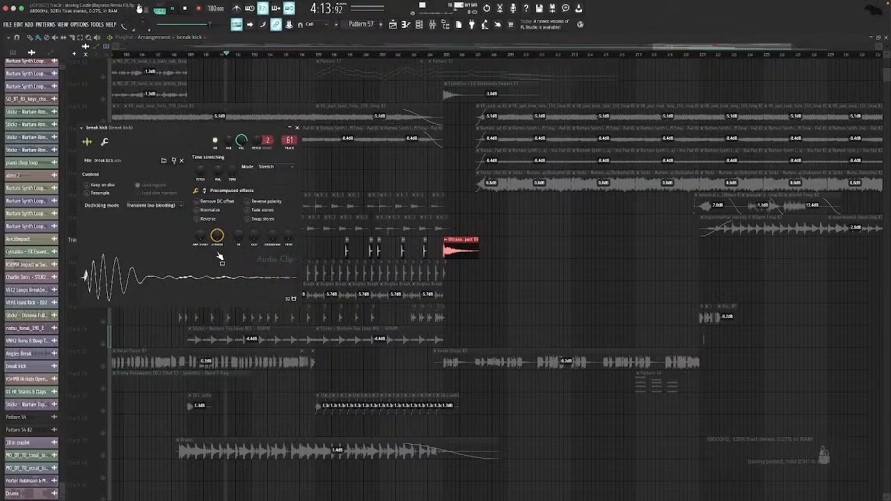
key("Escape")
key("space")
left_click(104, 277)
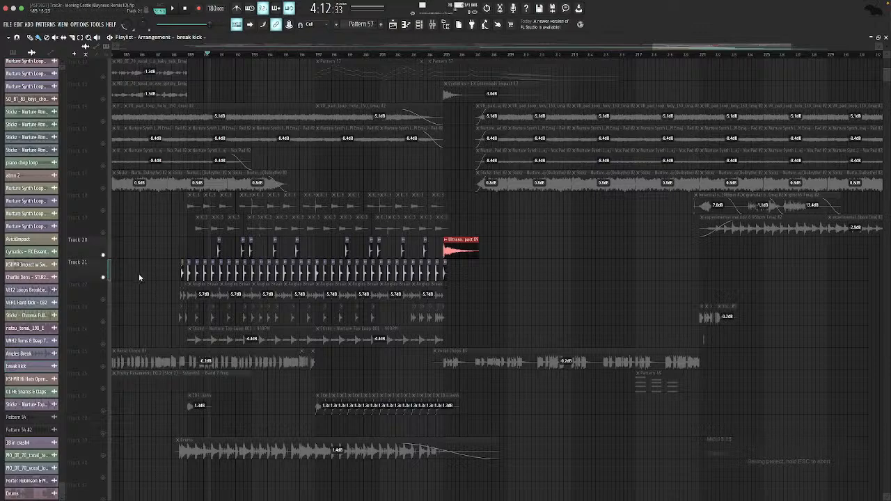
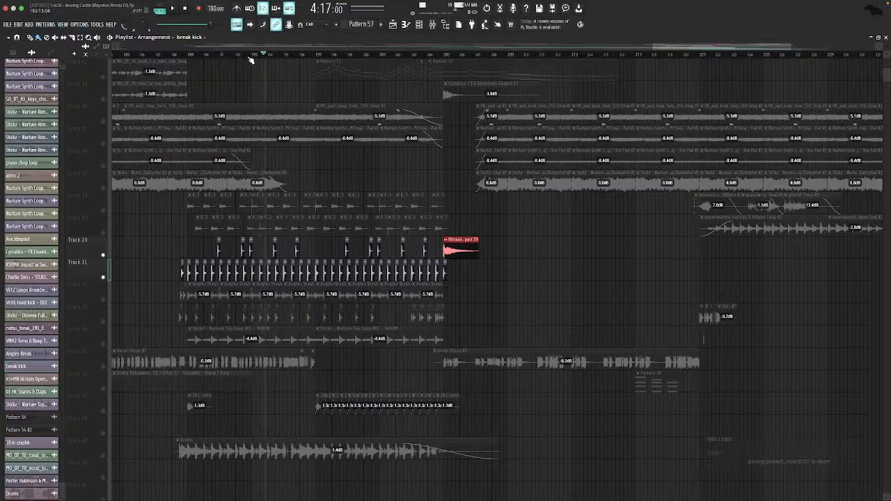
Solo Tracks 18 and 19, view the KSHMR Hi Hats Open 03 clip settings, and move the playback position to bar 189.
key("space")
right_click(103, 232)
left_click(103, 211)
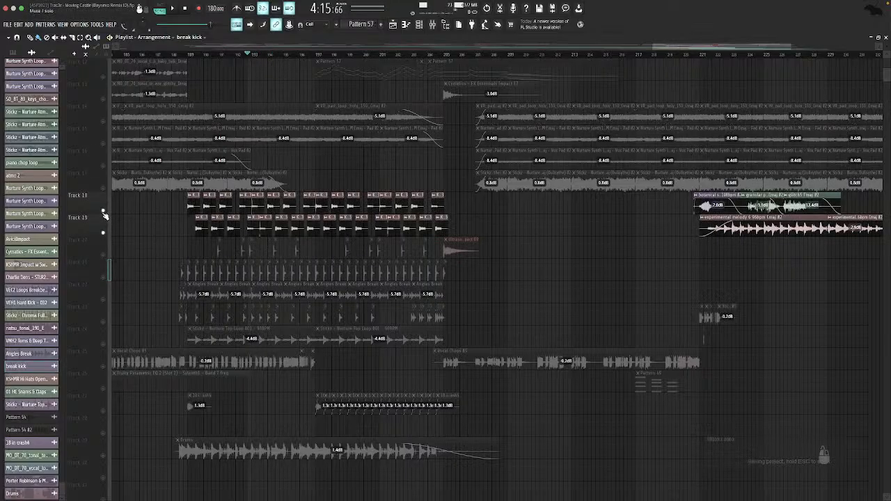
double_click(319, 200)
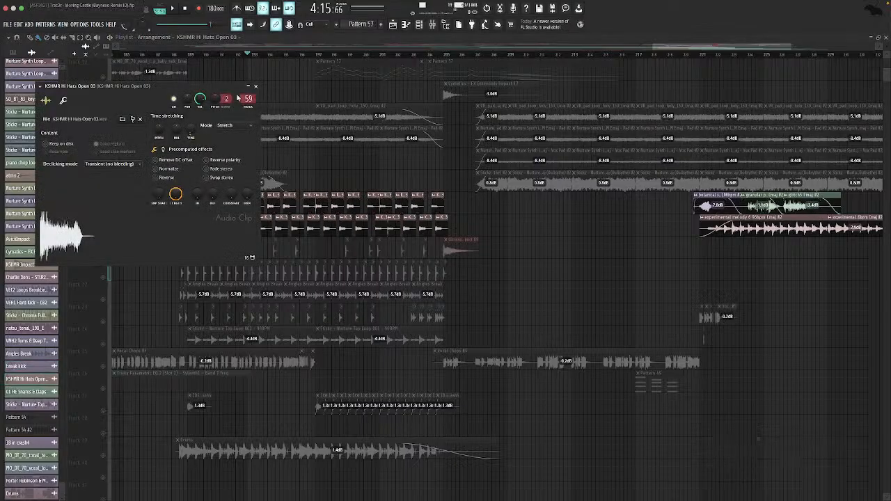
left_click(190, 53)
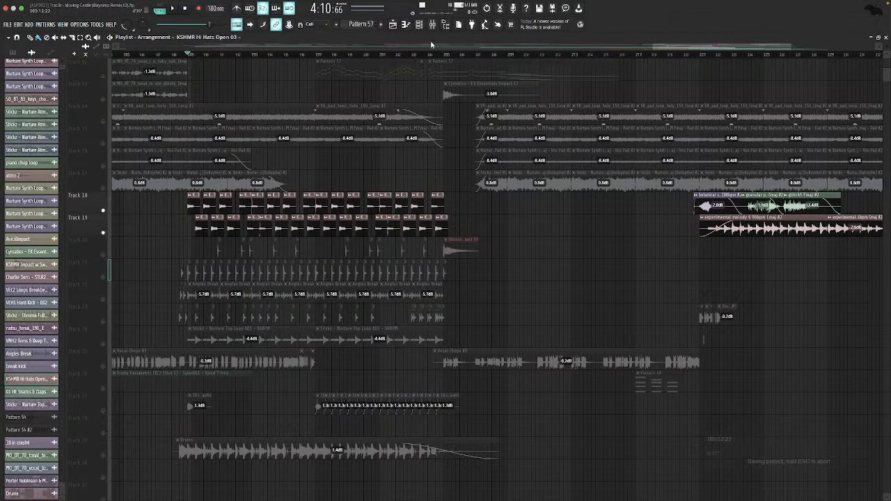
Inspect the Fruity Blood Overdrive effect on the KSHMR Hi Hats Open 03 mixer track while playing the soloed hats.
left_click(431, 26)
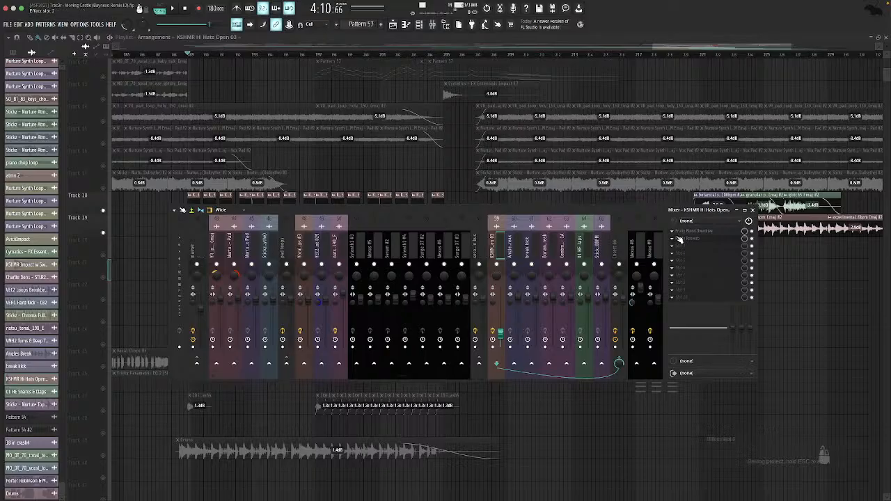
left_click(693, 233)
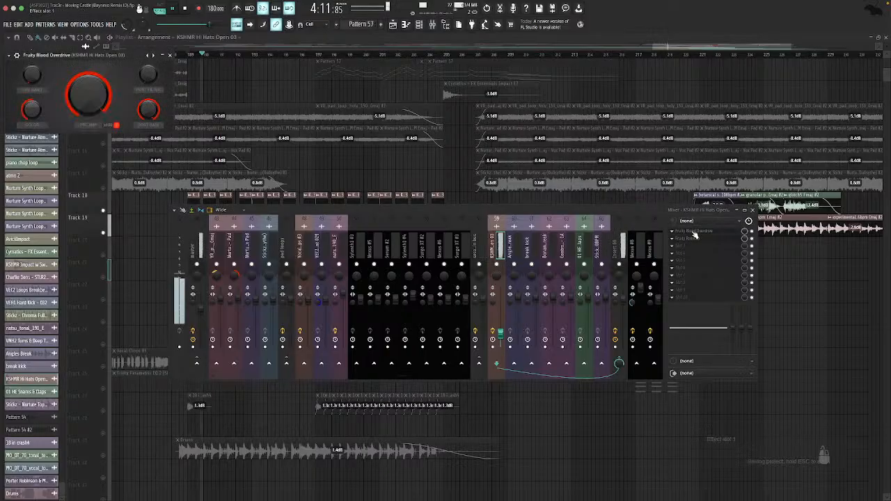
left_click(694, 233)
key("space")
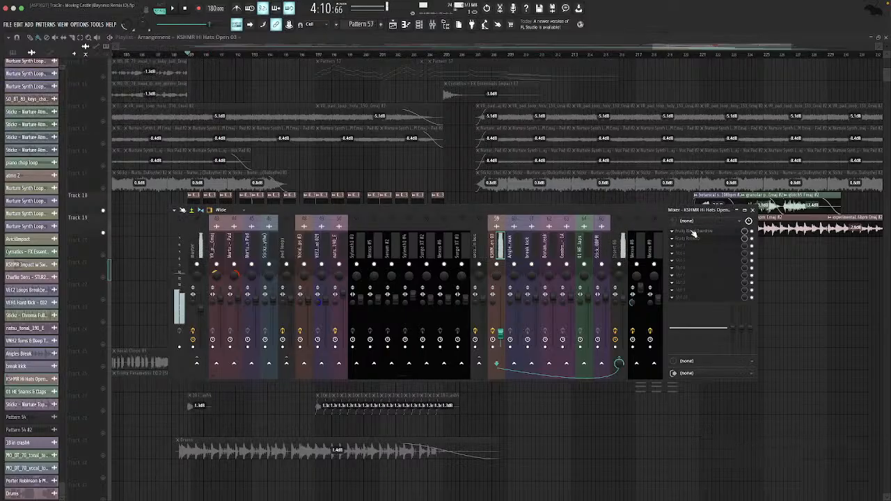
left_click(726, 235)
left_click(623, 245)
key("F9")
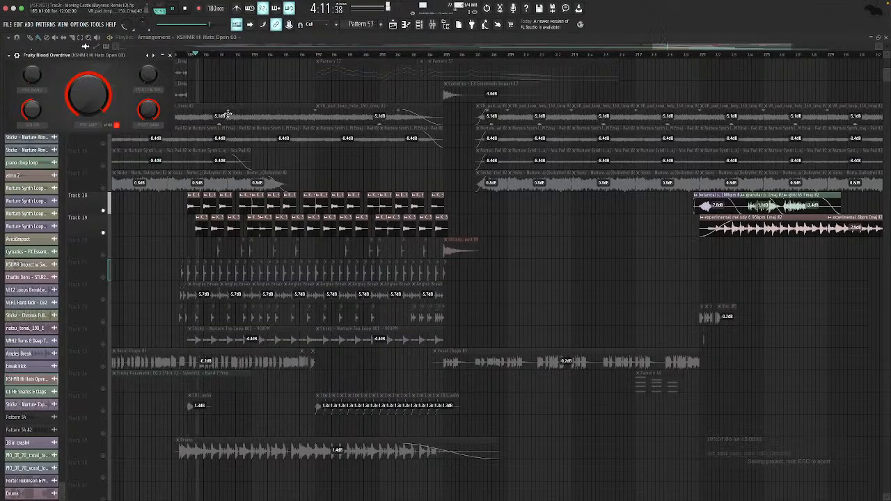
key("space")
Enable Tracks 20 to 24, 27 and 29 alongside the hi-hats and play all the drum layers together from bar 189.
left_click_drag(90, 254, 97, 344)
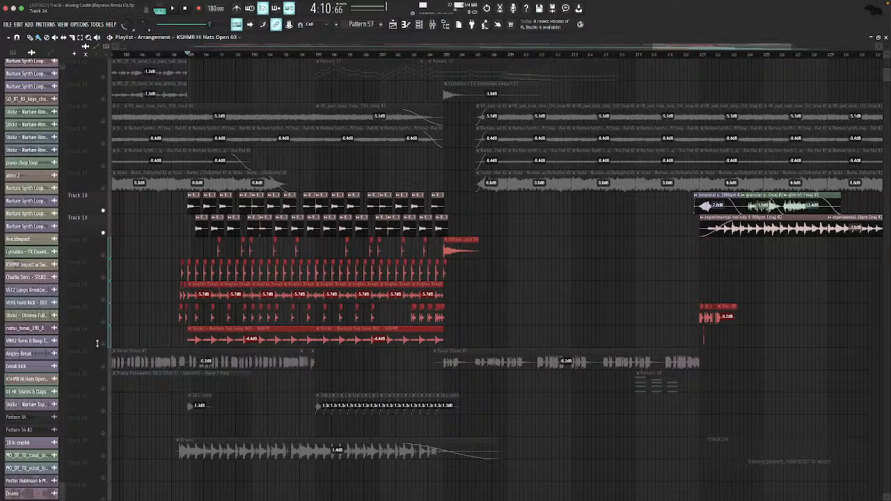
left_click(104, 344)
left_click(149, 328)
left_click(104, 412)
left_click(105, 453)
left_click(104, 453)
key("space")
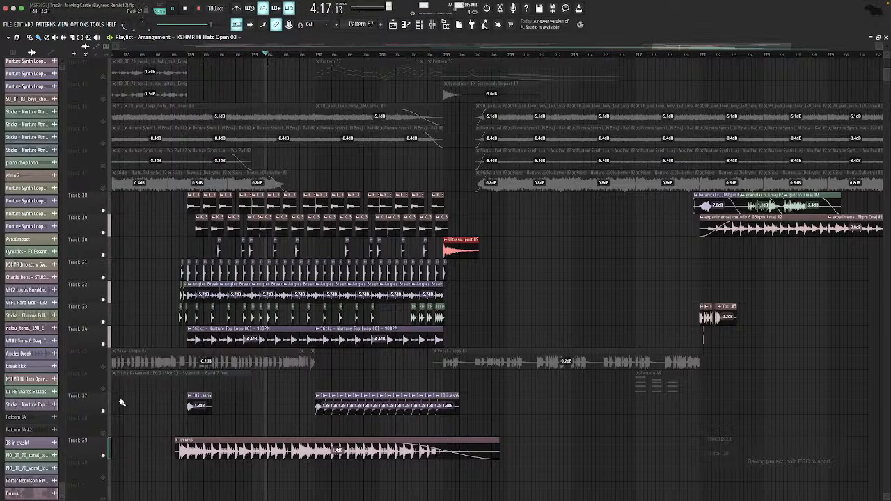
key("space")
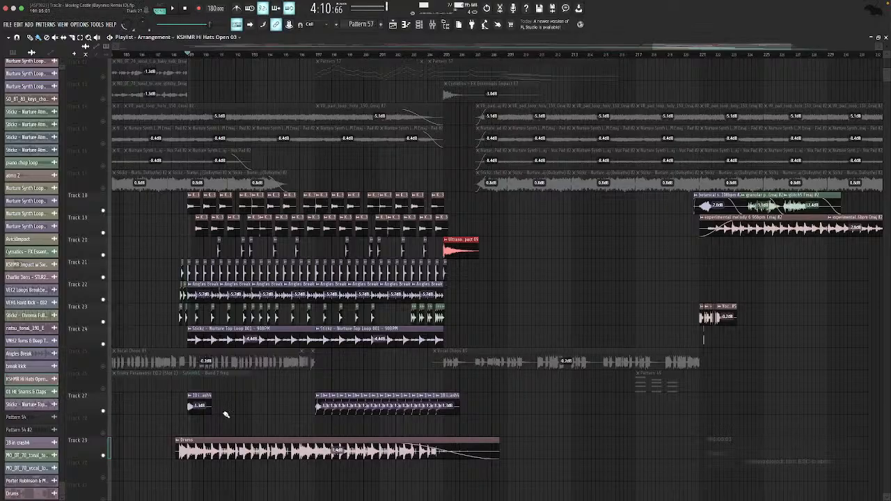
Search the sample browser for "shelter snare", preview the matching snare sample, and hide the browser again.
left_click(432, 24)
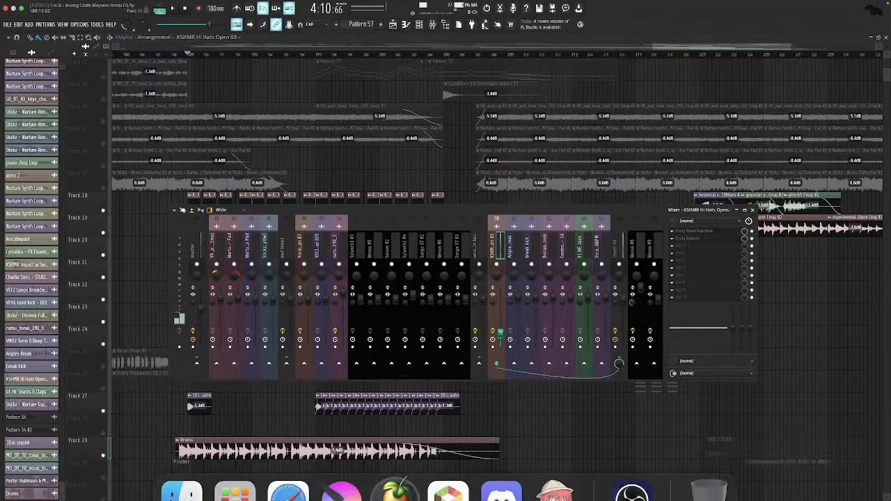
left_click(432, 25)
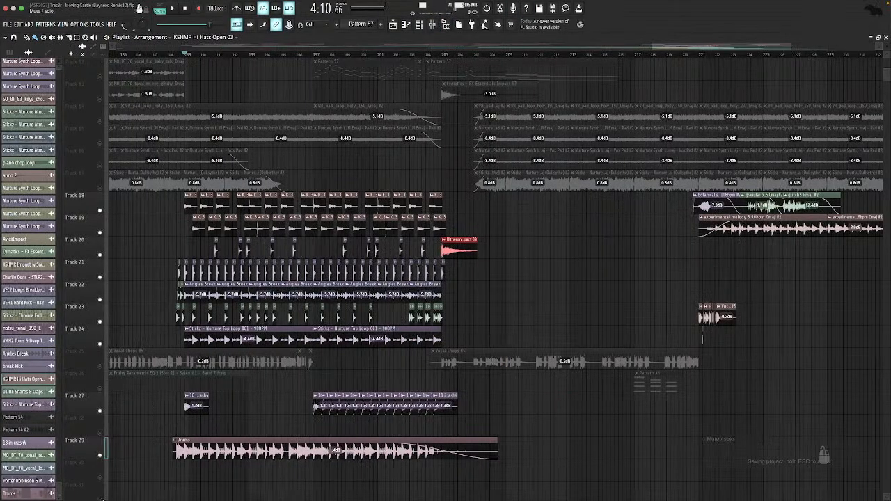
left_click(446, 27)
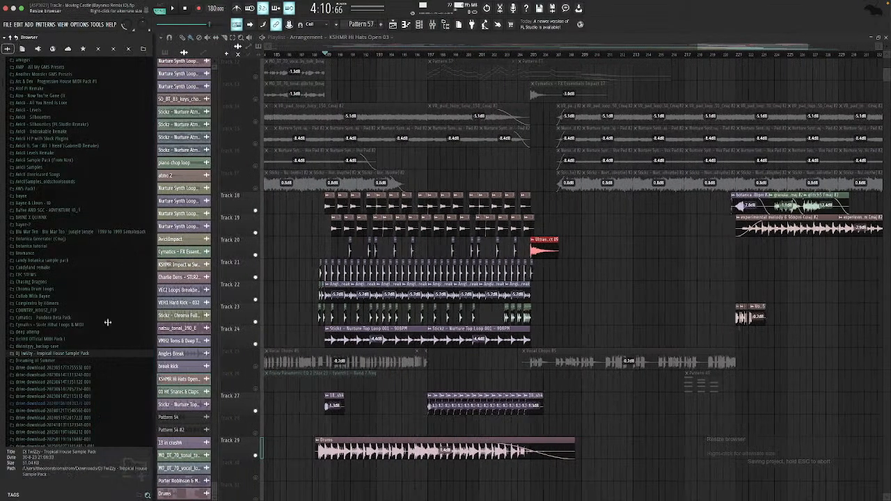
scroll(6, 238, "up", 9)
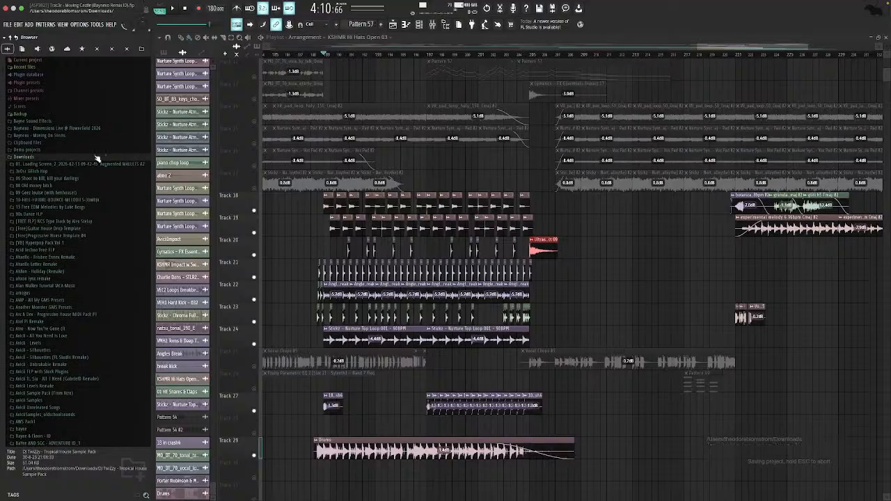
left_click(50, 157)
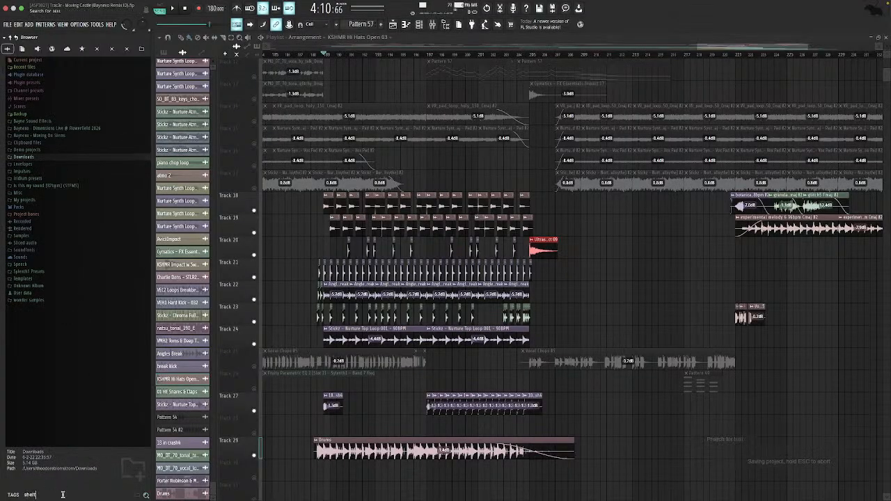
key("Return")
left_click(44, 67)
left_click_drag(45, 65, 62, 84)
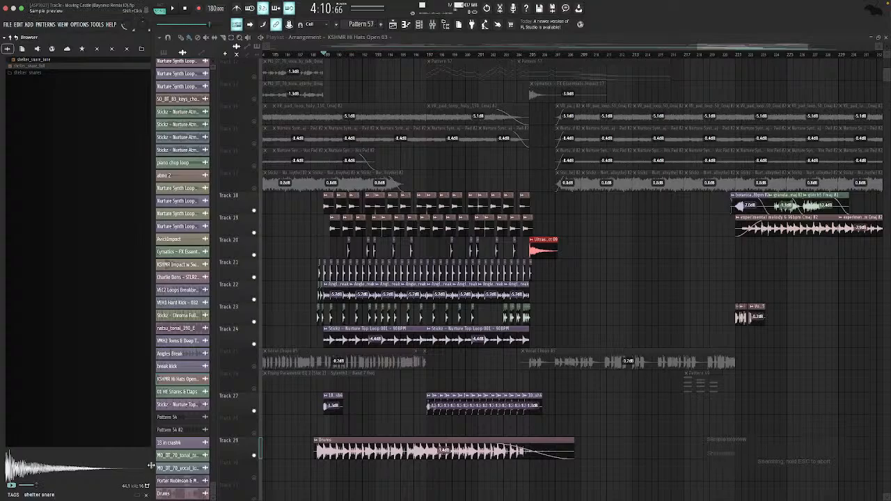
left_click_drag(152, 462, 12, 490)
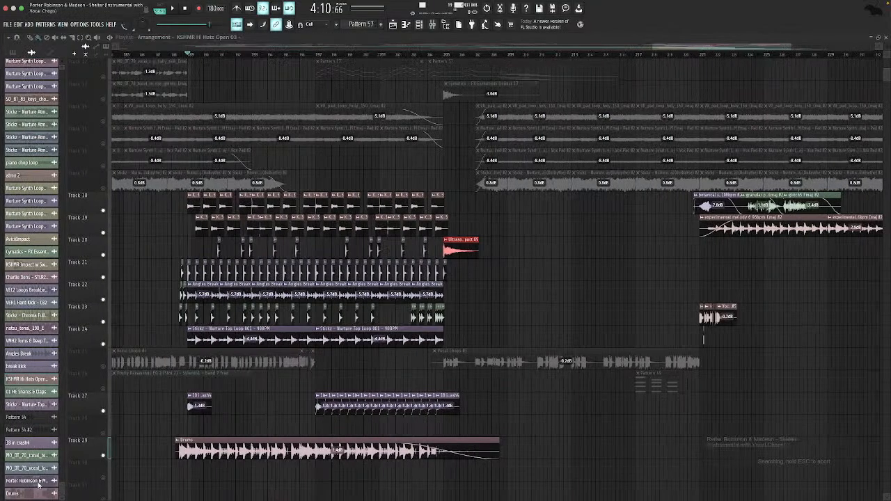
Clear the drum solo so that every track in the arrangement is active.
right_click(105, 455)
right_click(104, 455)
scroll(378, 114, "up", 6)
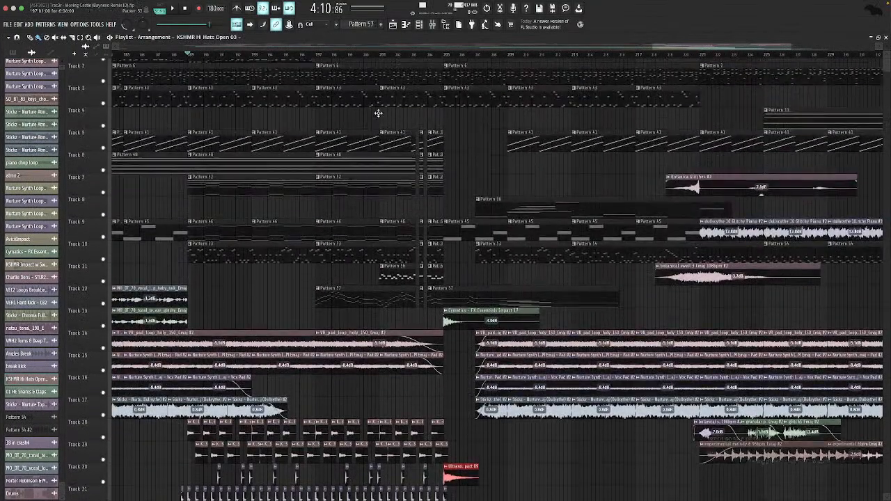
Look over the automation clips on Tracks 33 to 56 and the audio layers above them.
scroll(368, 106, "down", 12)
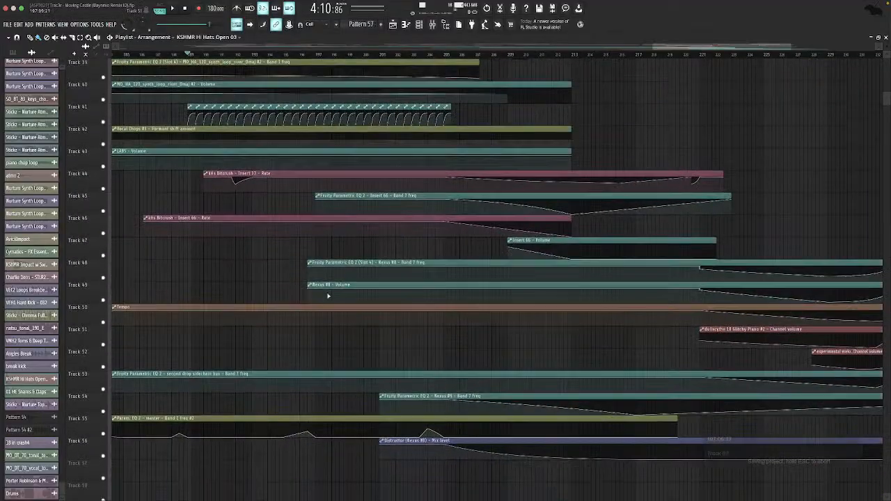
scroll(301, 135, "up", 1)
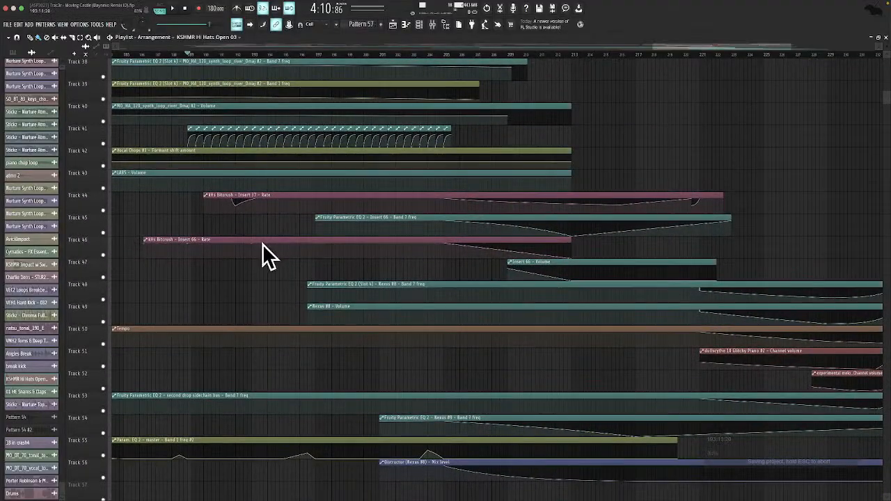
scroll(316, 232, "down", 4)
scroll(315, 232, "up", 20)
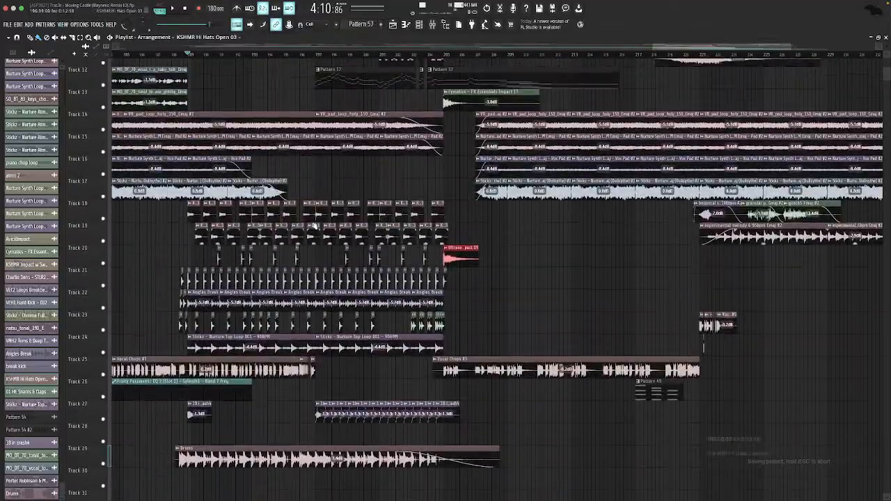
scroll(389, 286, "down", 4)
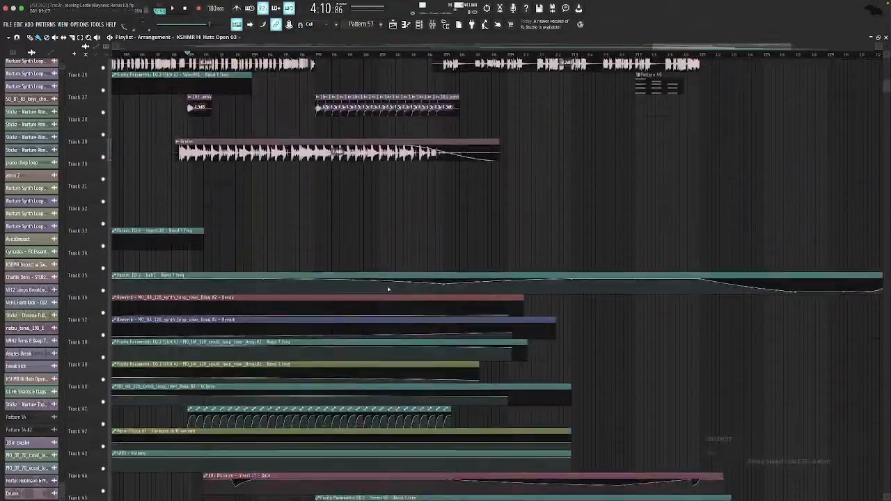
scroll(240, 309, "up", 5)
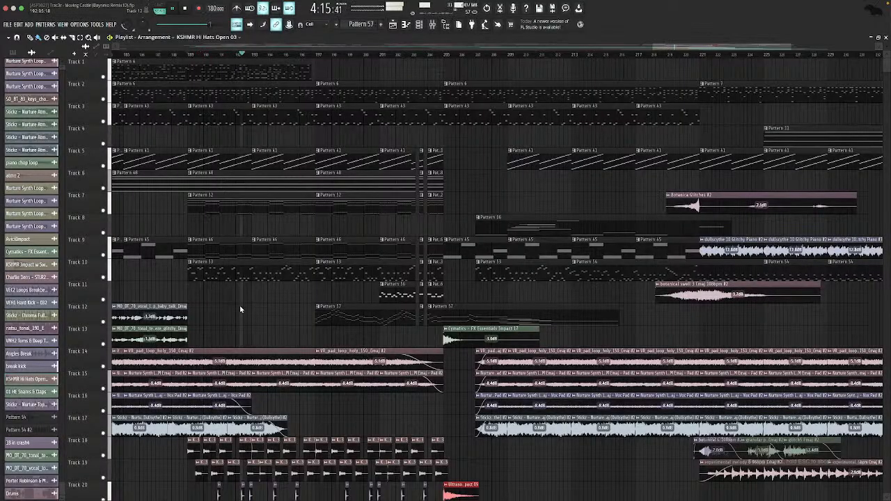
Play the full arrangement from bar 197 into the breakdown at bar 205, stop, and view the closing section's layers.
left_click(321, 55)
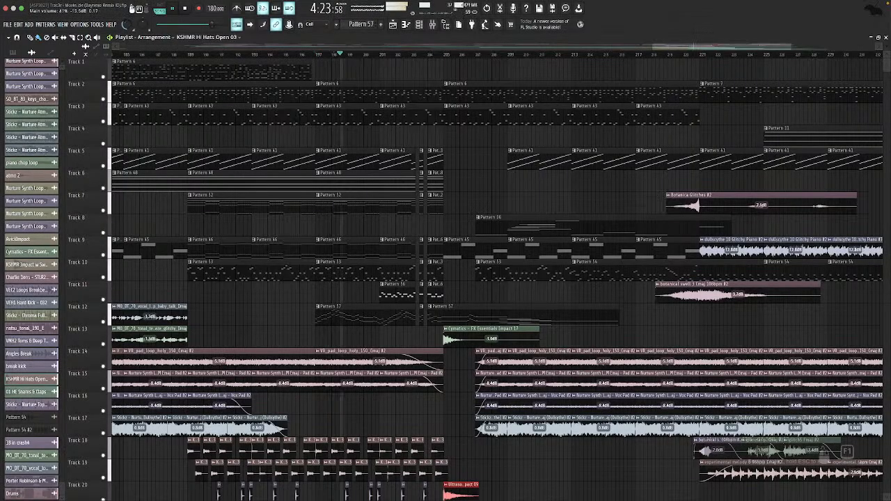
scroll(512, 250, "right", 2)
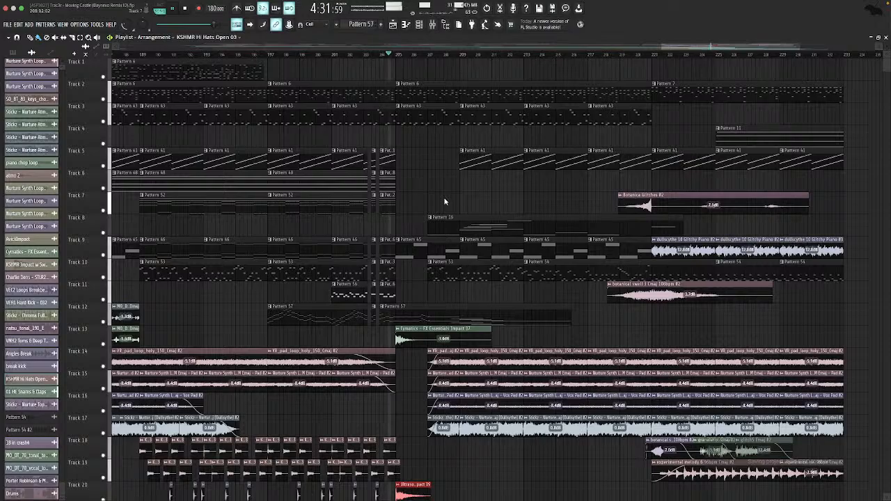
key("space")
scroll(417, 272, "down", 5)
scroll(417, 273, "right", 6)
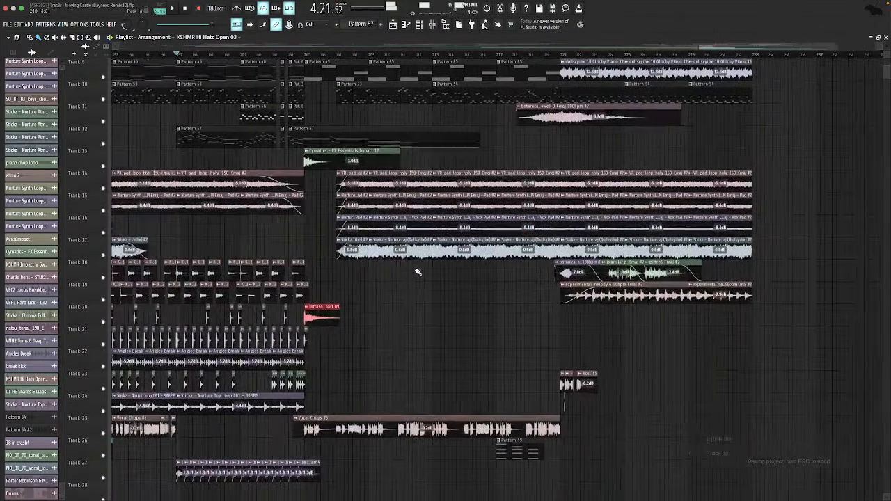
Solo Track 9 in the closing section, then switch the solo to the Pattern 53 and Pattern 54 clips on Track 10.
scroll(279, 323, "up", 5)
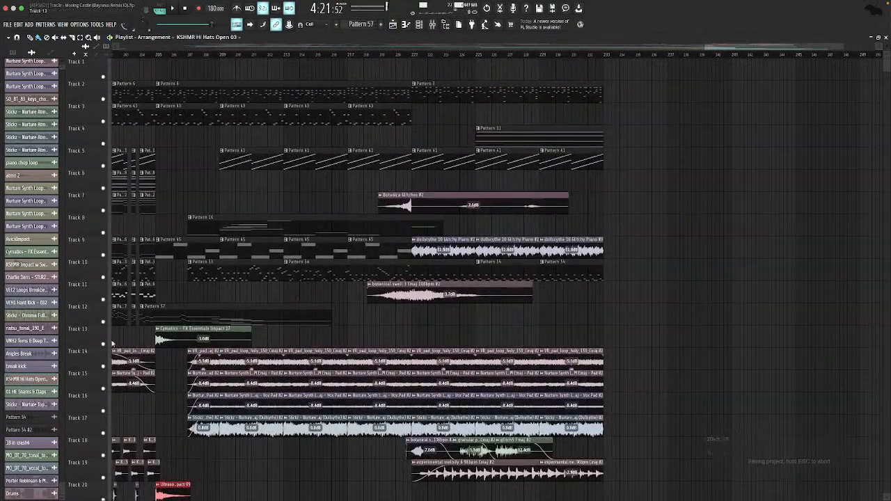
right_click(103, 255)
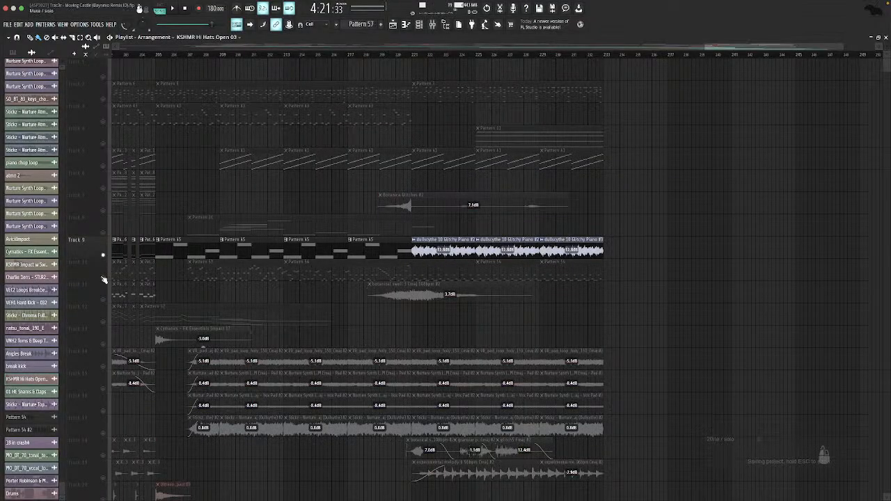
right_click(103, 278)
right_click(104, 277)
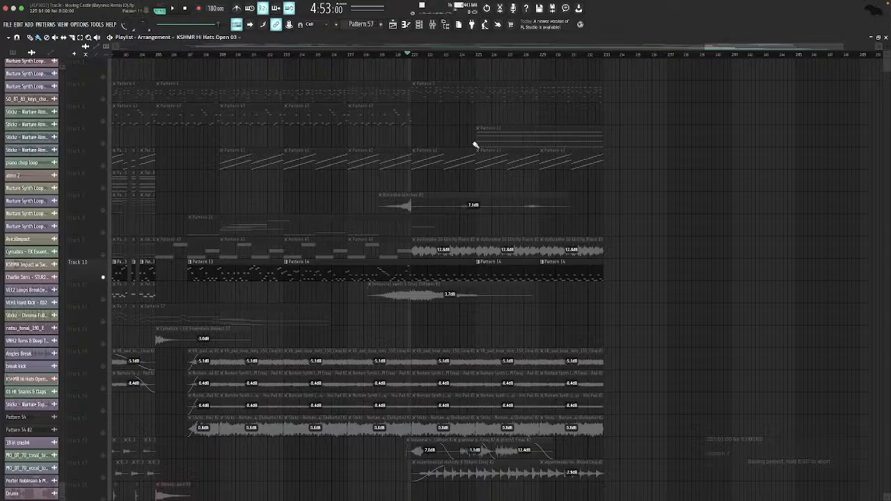
Solo Track 5 and play its Pattern 41 clips from bar 209, then stop playback.
right_click(104, 166)
left_click(221, 58)
key("space")
key("space")
Solo Track 7 to audition the Botanica Glitches clip, then solo Track 8 and play Pattern 16 from around bar 209.
right_click(103, 210)
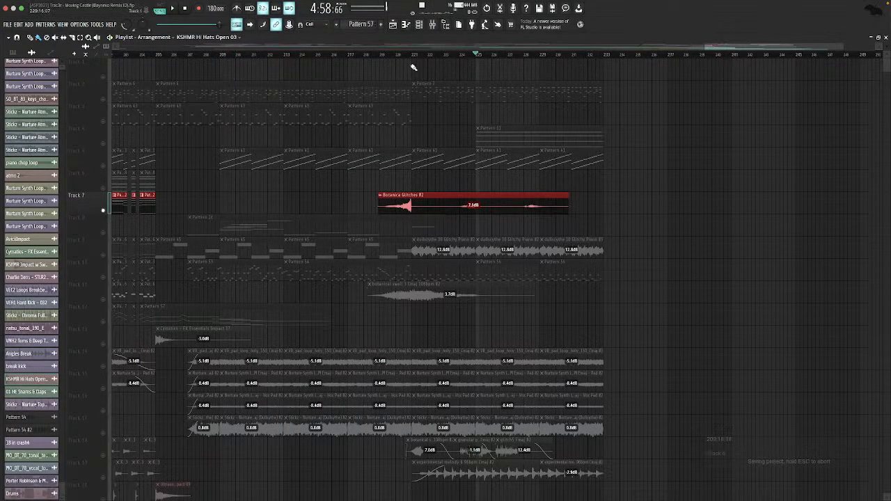
left_click(410, 56)
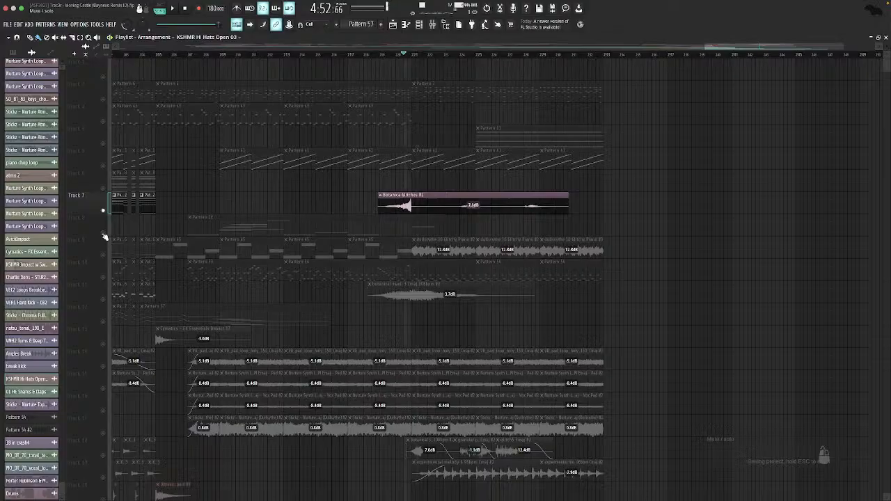
right_click(103, 233)
left_click(225, 55)
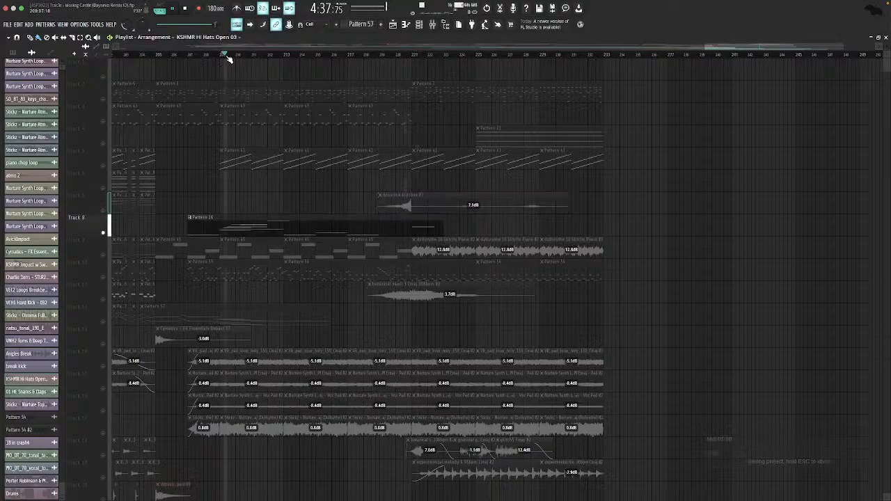
key("space")
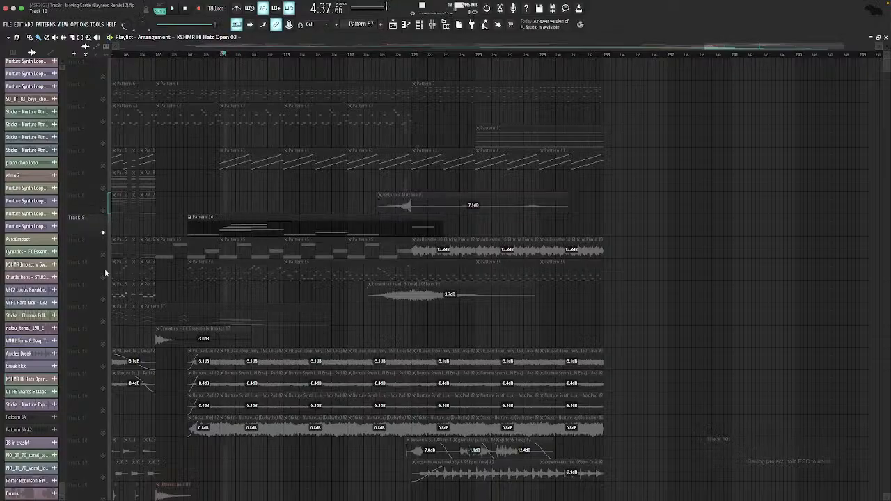
Solo Track 9 and play its pattern and glitchy piano clips, then stop.
right_click(105, 256)
key("space")
key("space")
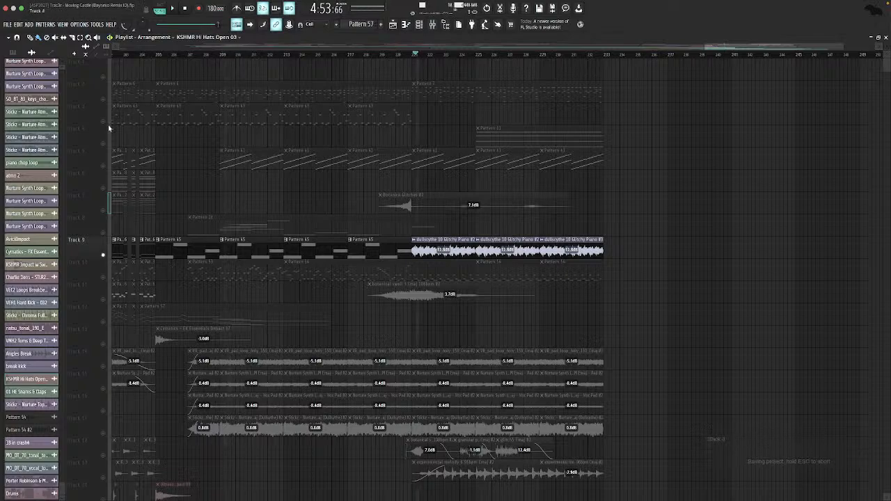
Solo Track 3 and play its pattern clips from bar 205, then stop.
right_click(103, 122)
left_click(202, 37)
left_click(157, 57)
left_click(159, 54)
key("space")
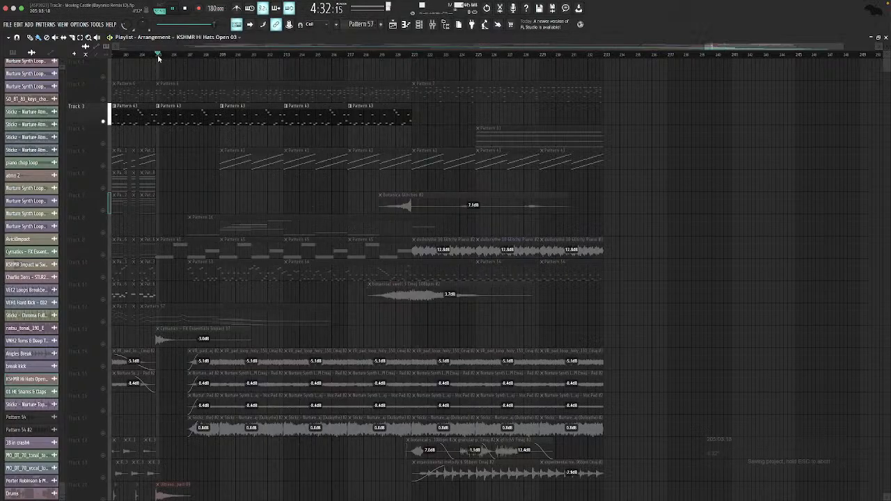
key("space")
Solo the pad layers on Tracks 14 to 17 and play them, then audition the botanical swell on Track 11 alone.
left_click_drag(106, 367, 104, 434)
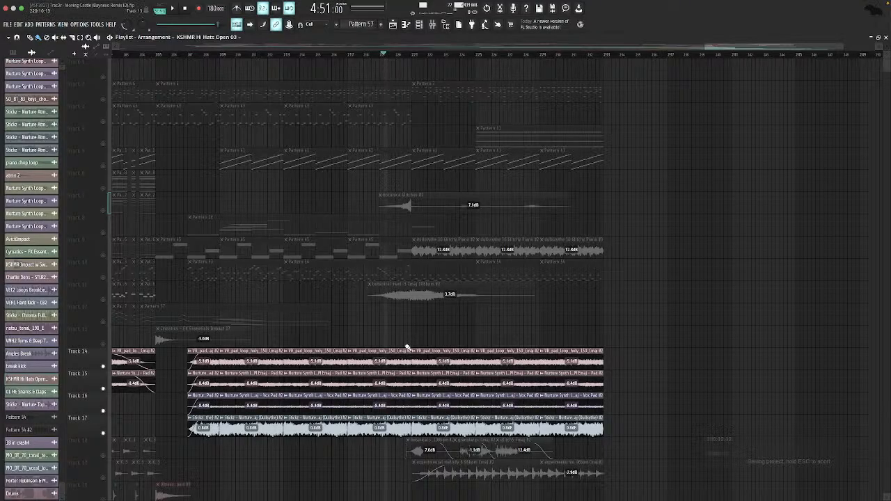
key("space")
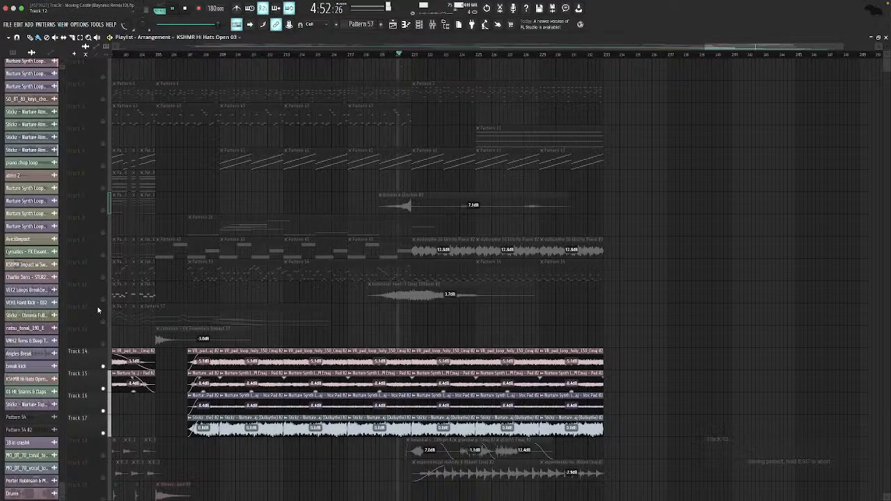
right_click(104, 301)
key("space")
Solo Track 10, open Pattern 54 in the piano roll, play its Nexus notes, and return to the arrangement.
right_click(103, 279)
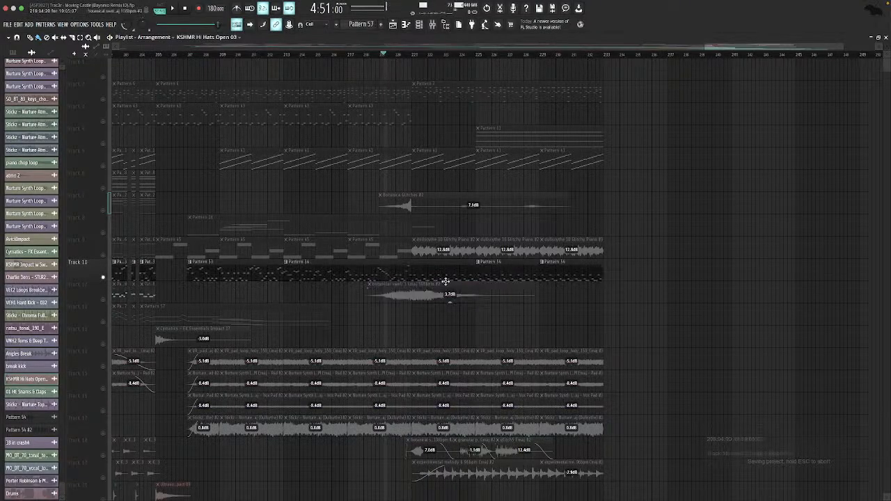
double_click(402, 272)
key("space")
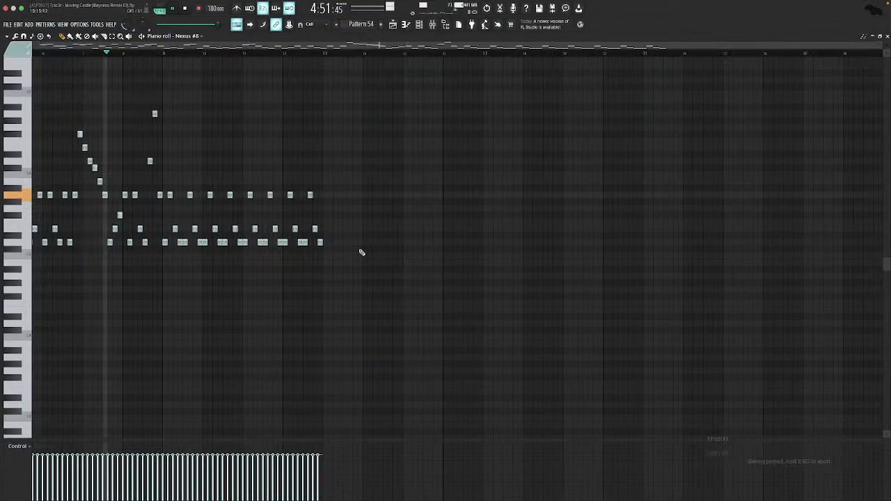
key("Escape")
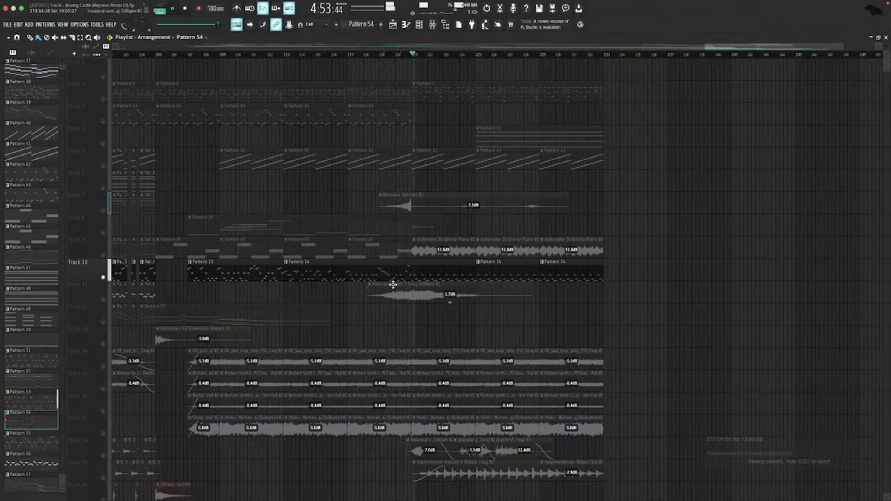
key("space")
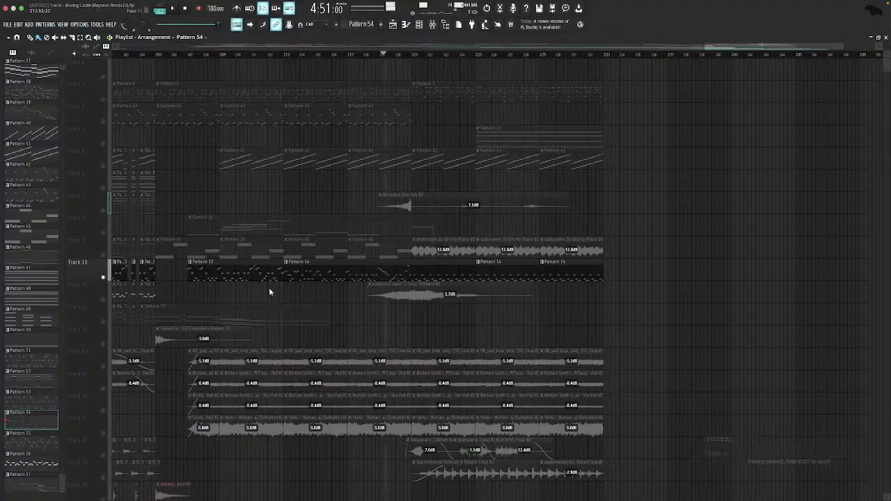
Open Pattern 49 from Track 26 in the piano roll, play its Surge XT chords, and close the piano roll.
scroll(269, 289, "down", 10)
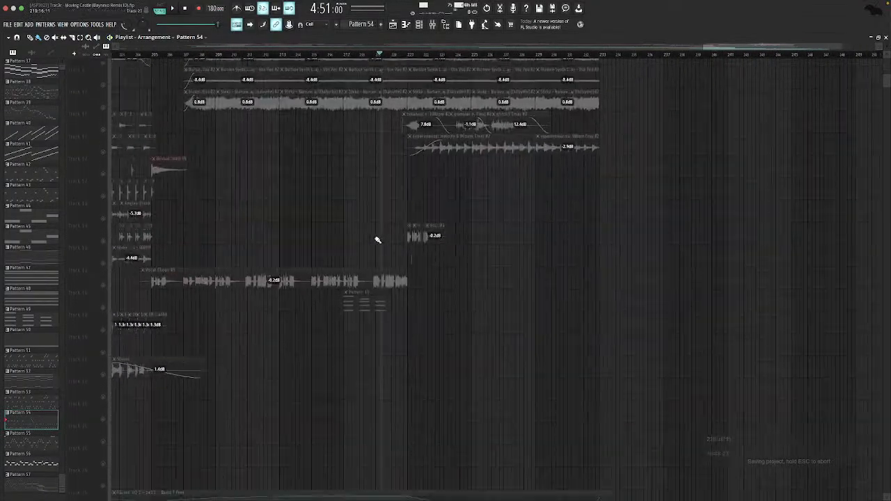
left_click(103, 234)
double_click(361, 227)
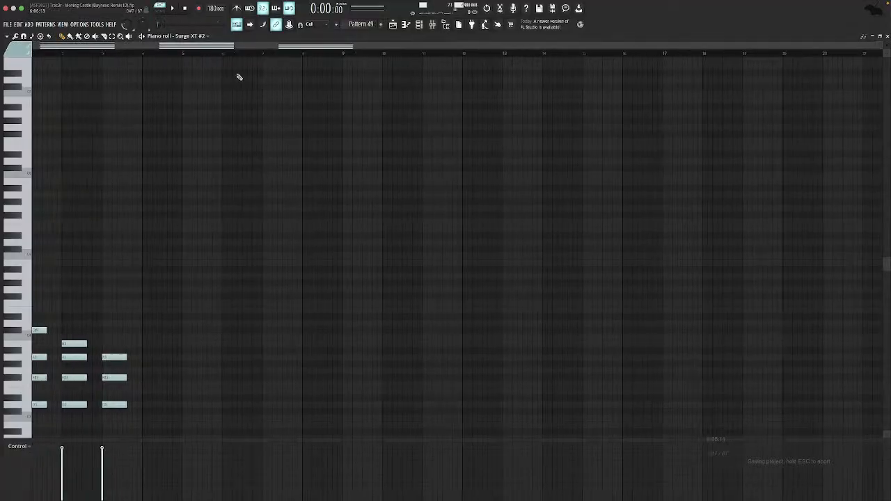
key("space")
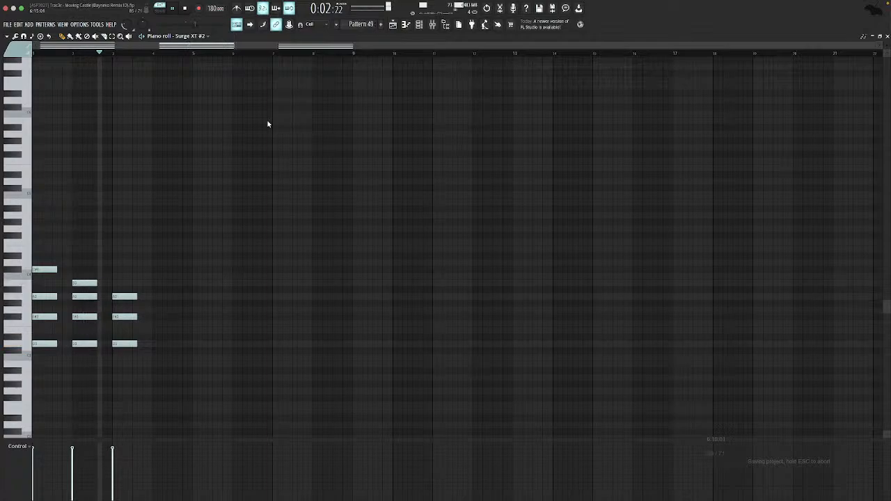
key("Escape")
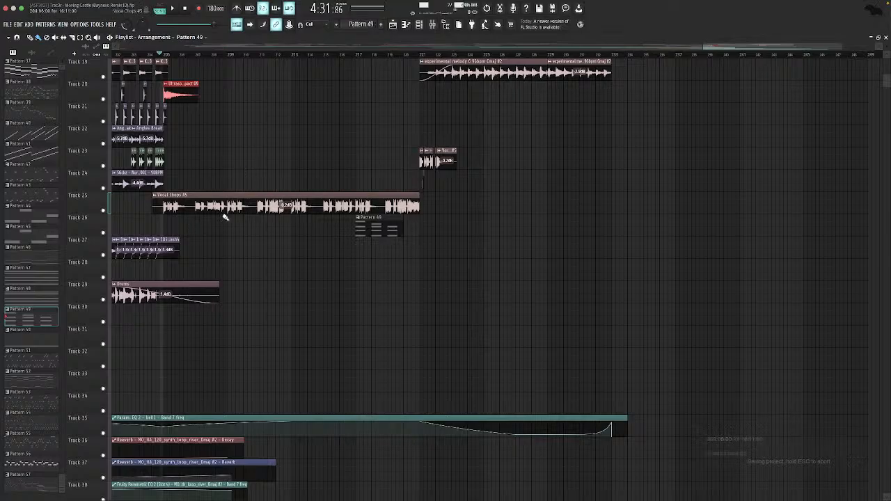
Play the full arrangement from bar 205, continue from bar 217 while viewing the closing layers, then stop.
scroll(204, 184, "up", 4)
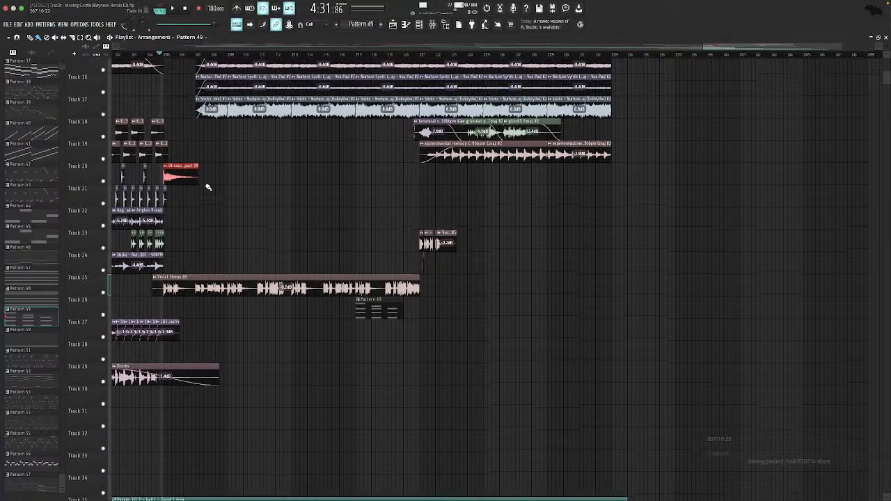
scroll(244, 191, "up", 10)
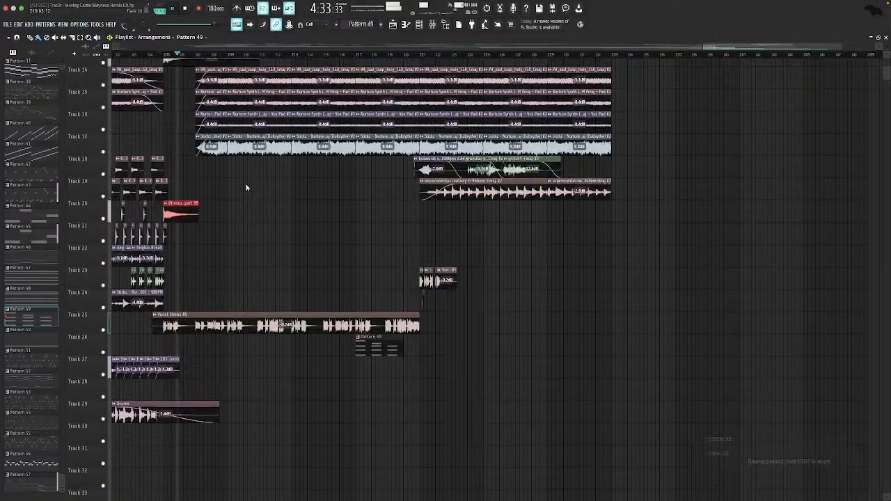
scroll(370, 164, "up", 3)
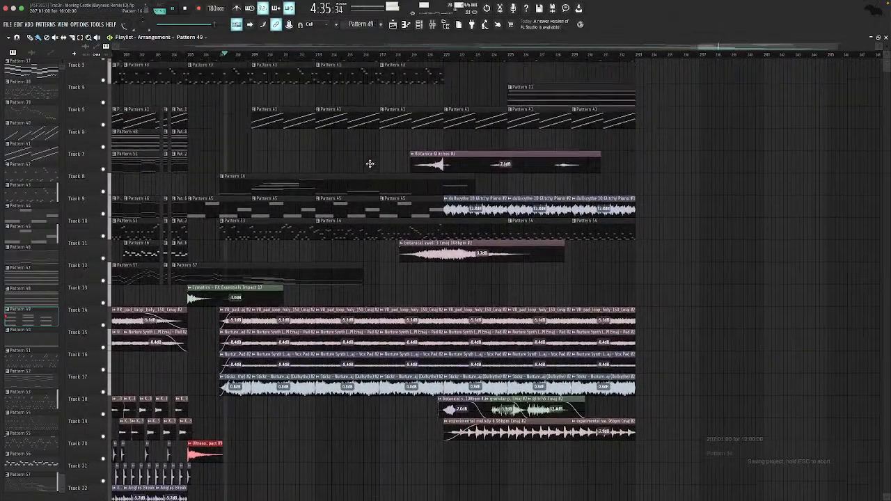
scroll(370, 163, "right", 5)
scroll(370, 163, "down", 12)
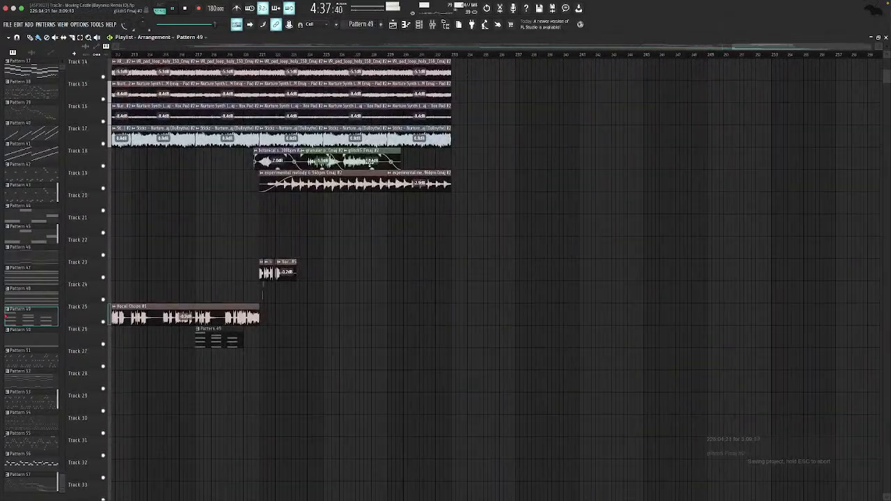
left_click(200, 56)
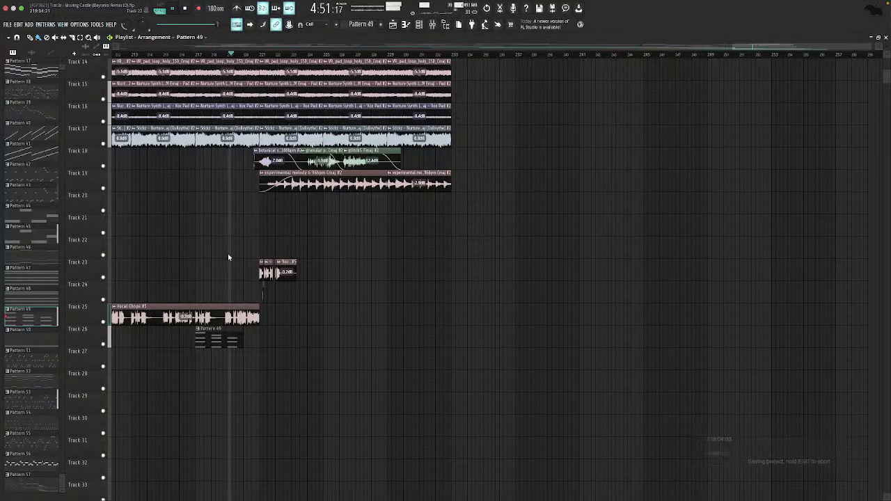
key("space")
Look through the automation lanes below the audio tracks and play with the Insert 37 Bitcrush Rate automation on Track 44 soloed.
scroll(230, 261, "down", 7)
scroll(227, 264, "down", 4)
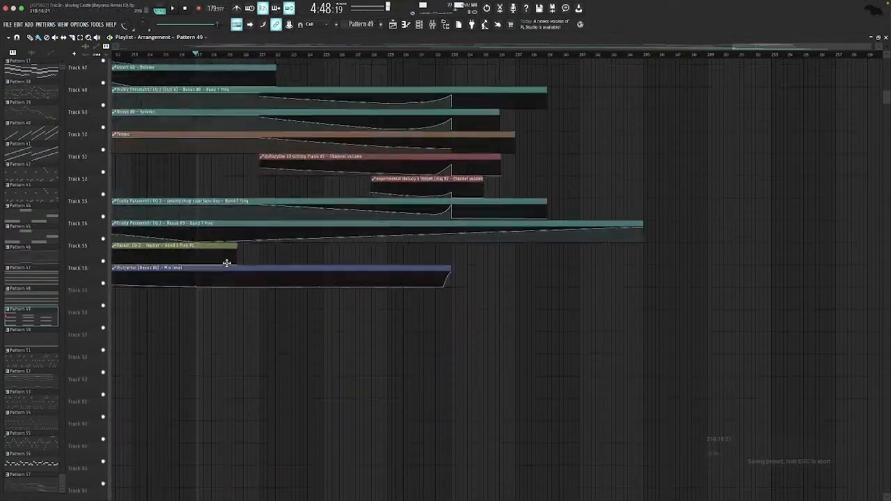
scroll(227, 265, "up", 4)
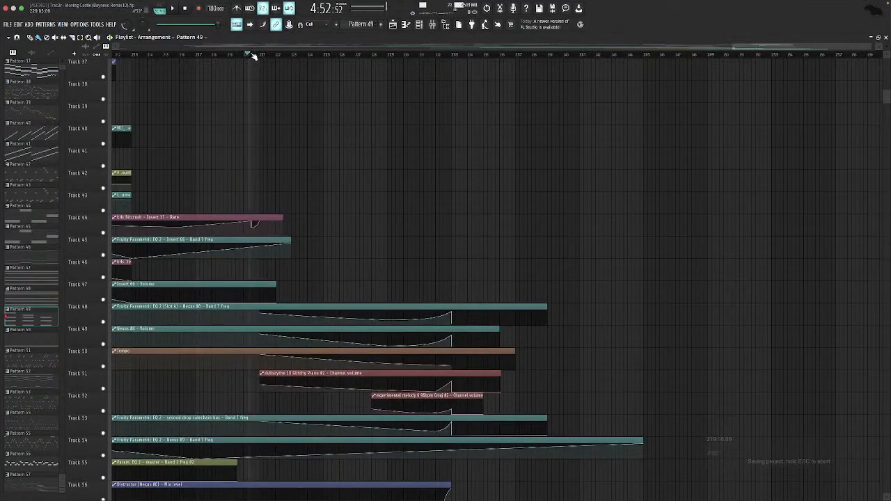
scroll(209, 278, "up", 8)
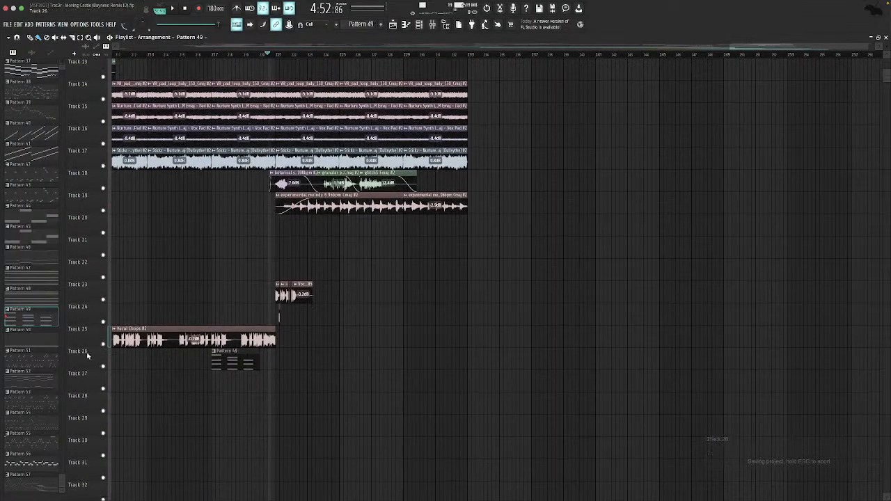
left_click(103, 344, "ctrl")
scroll(149, 339, "down", 3)
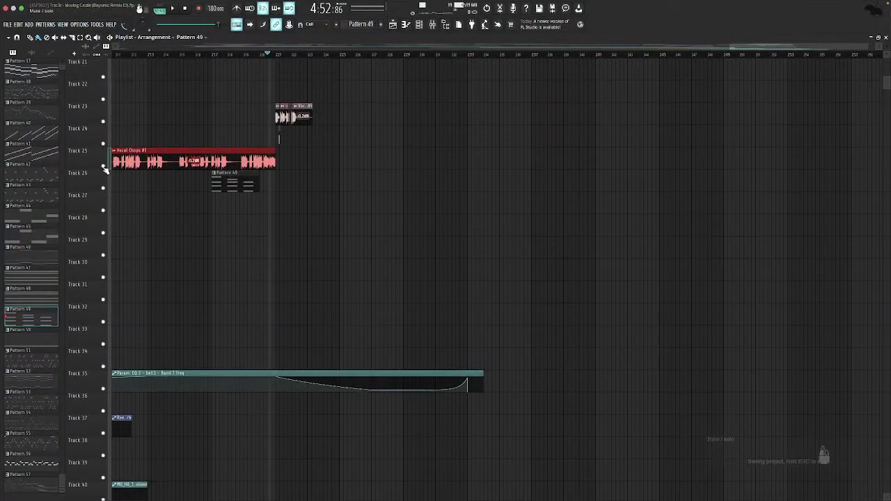
scroll(198, 201, "down", 4)
scroll(188, 218, "up", 3)
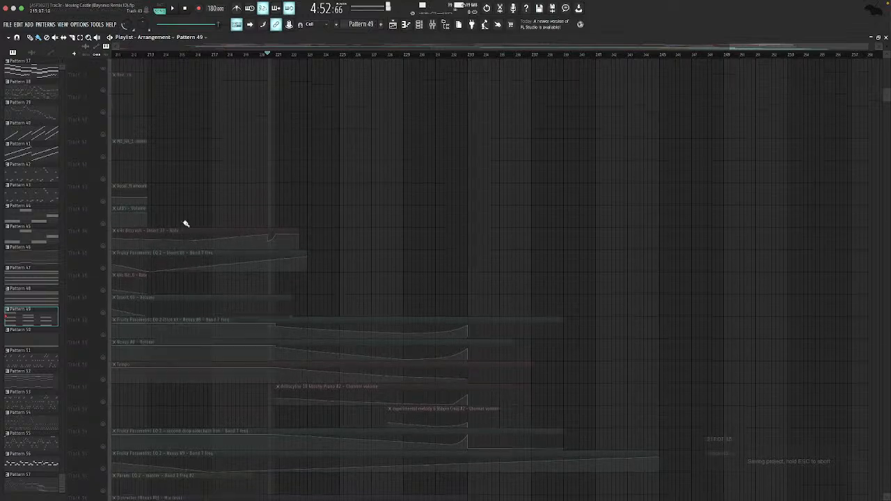
key("space")
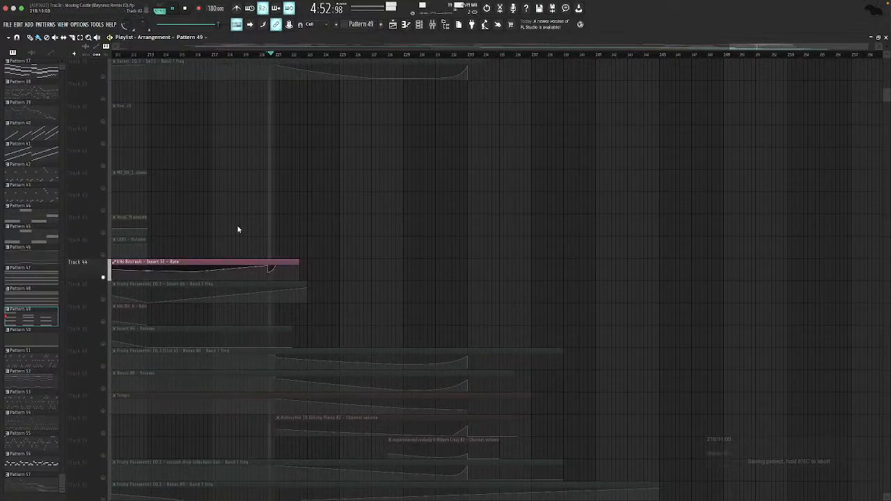
key("space")
Play all tracks through the transition at bar 221, viewing the upper patterns and the vocal chops below.
scroll(246, 234, "up", 14)
key("space")
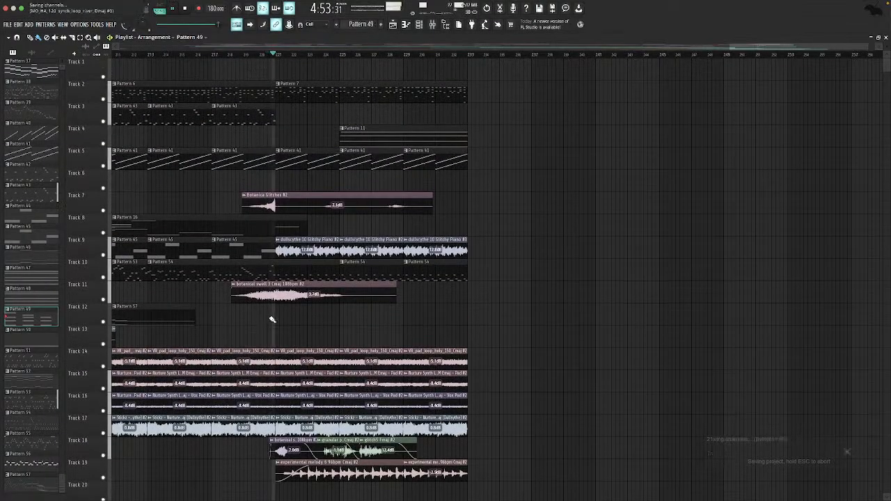
scroll(265, 296, "down", 9)
key("space")
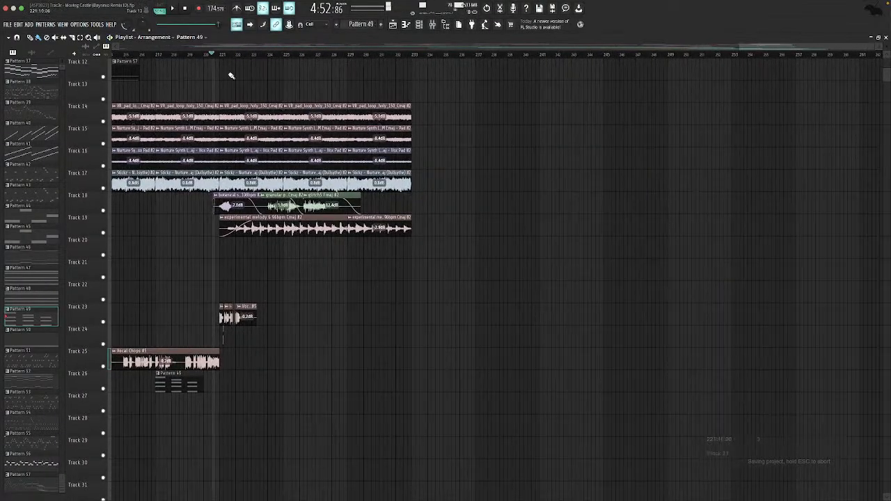
key("space")
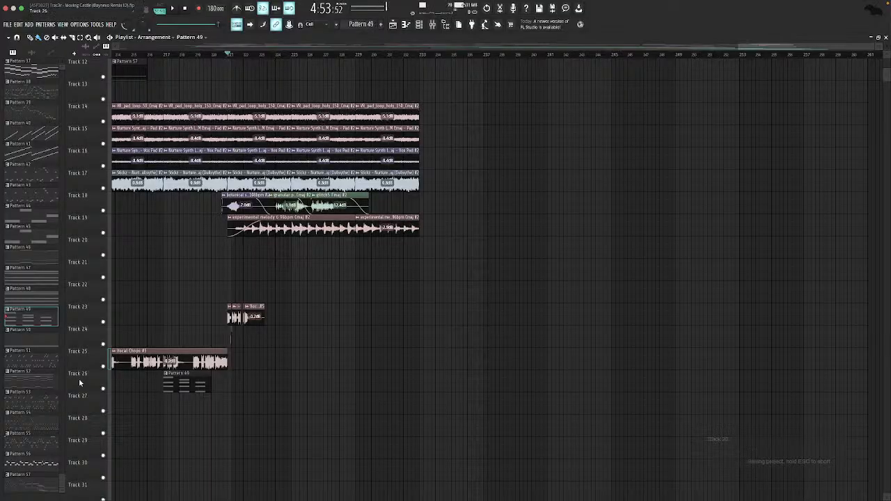
Solo the vocal chops on Tracks 23 and 24 during playback from bar 221, then reactivate all tracks.
right_click(103, 344)
left_click(103, 321)
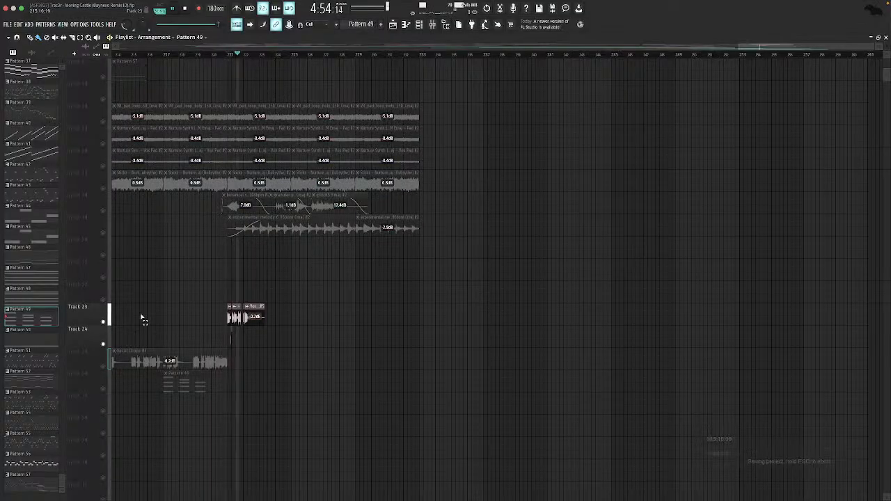
right_click(103, 322)
right_click(103, 321)
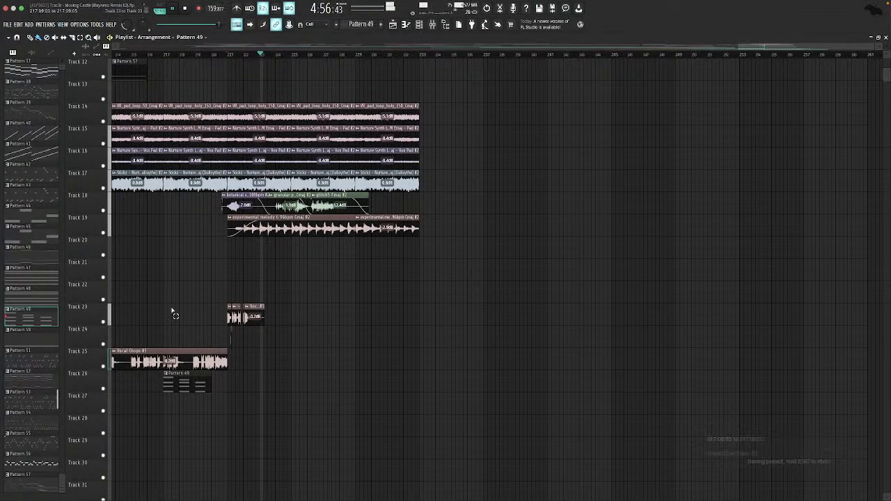
Stop playback and open the settings of the experimental melody clip on Track 19, then close them.
key("space")
scroll(284, 255, "up", 1)
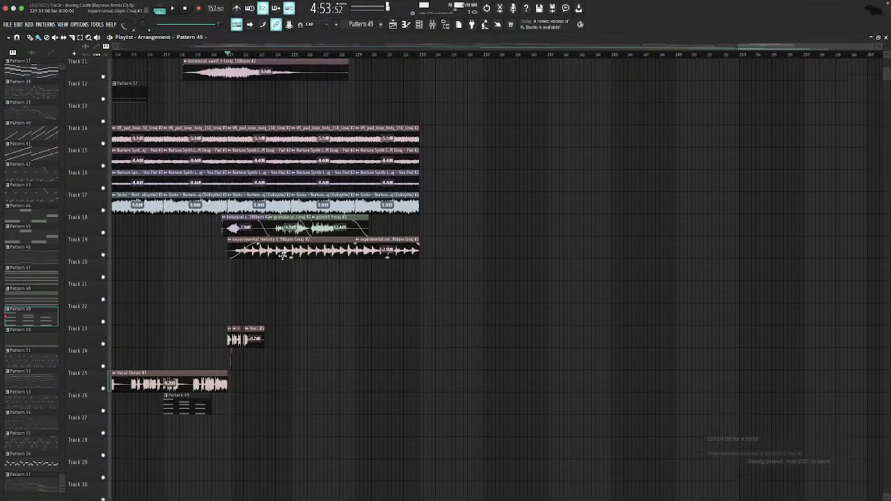
double_click(284, 255)
key("Escape")
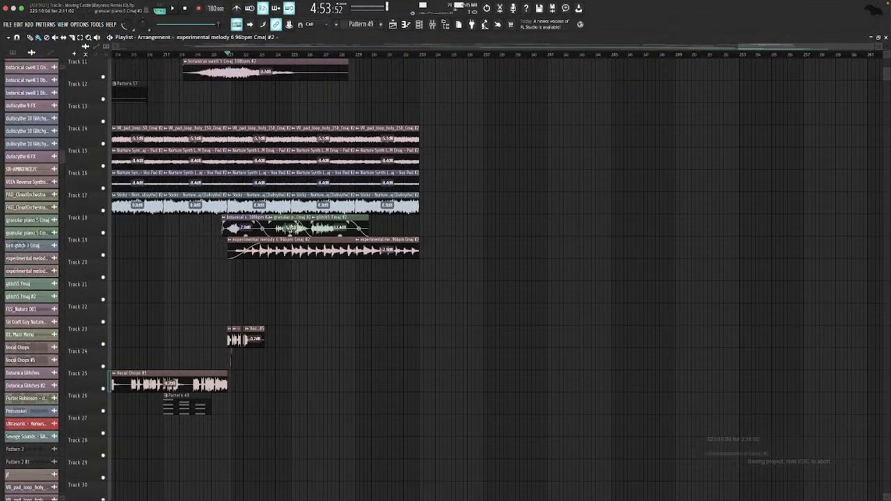
double_click(288, 251)
key("Escape")
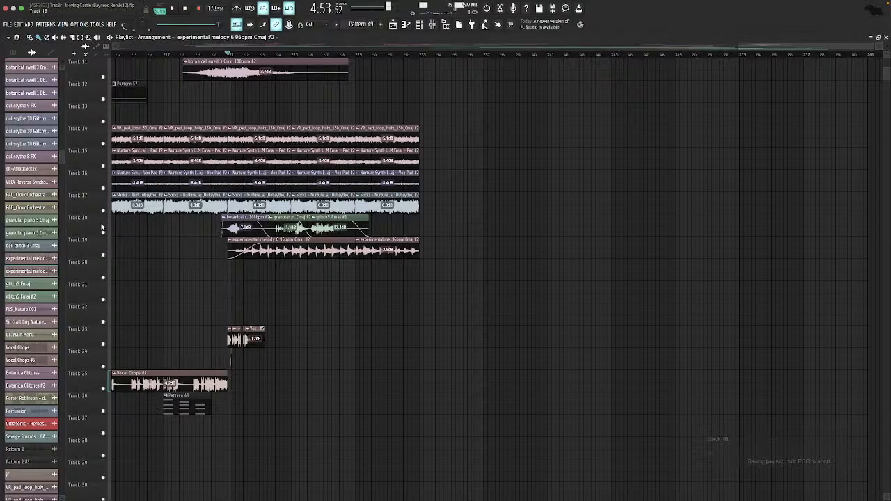
Solo Track 18 and play its clips from bar 221 and around bar 228, then stop and reactivate all tracks.
right_click(103, 233)
key("space")
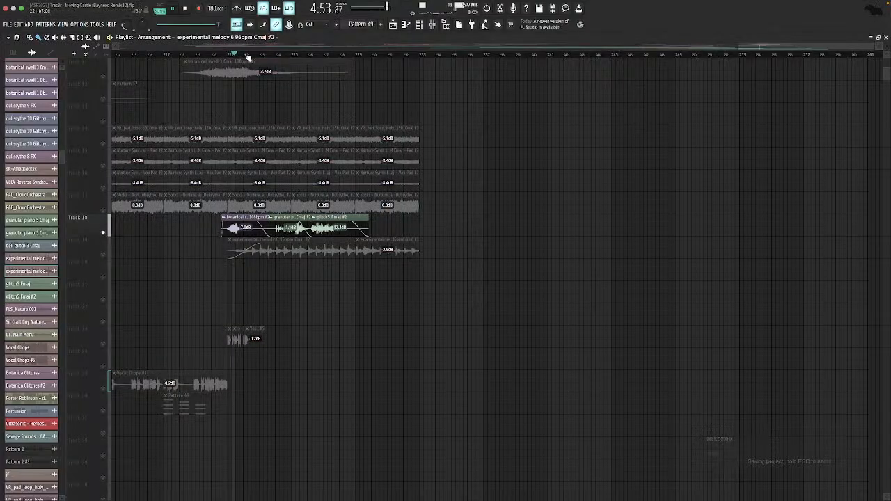
left_click(339, 55)
key("space")
right_click(104, 211)
right_click(104, 211)
Look through the lower automation lanes, return to the upper tracks, reactivate them all and clear the clip selection.
scroll(195, 113, "down", 13)
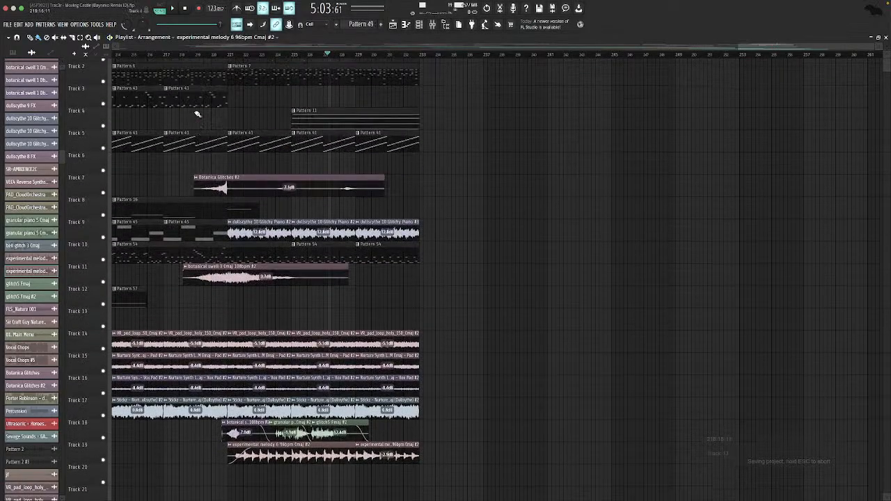
scroll(296, 111, "up", 6)
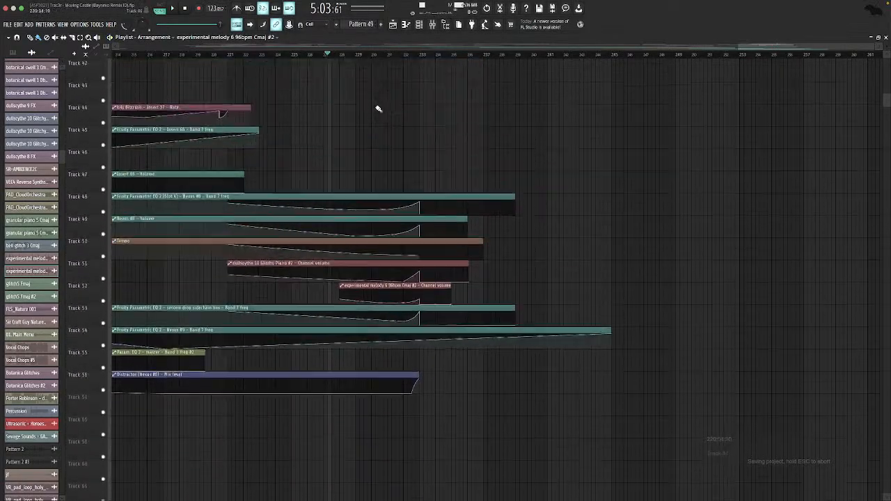
scroll(286, 190, "up", 8)
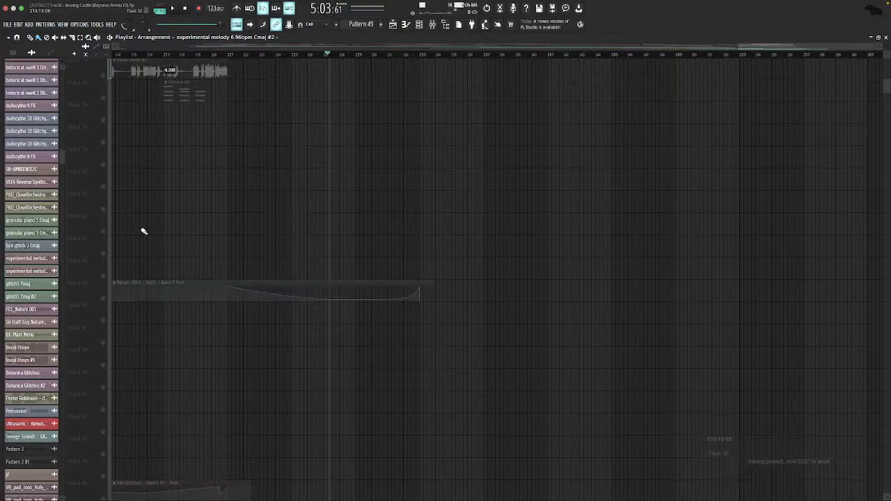
left_click_drag(91, 280, 135, 93)
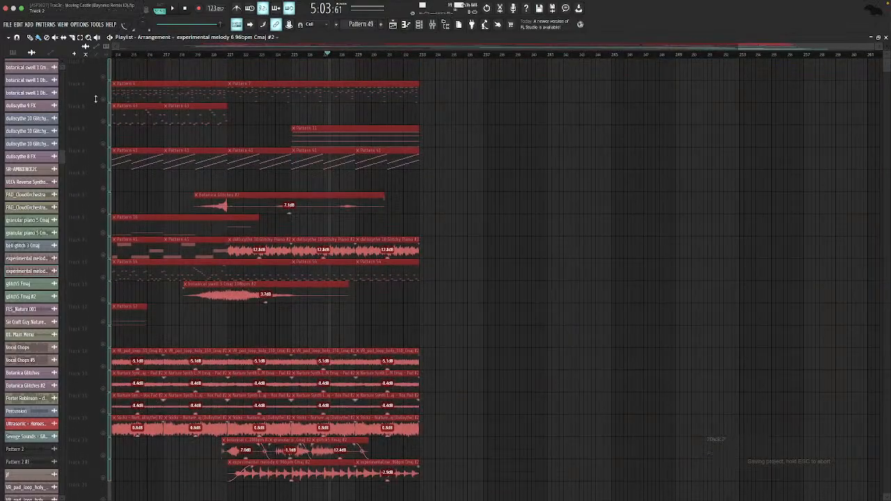
left_click(104, 99)
key("ctrl+d")
Play the full arrangement from bar 221, skip to bar 232 and back to bar 229, and stop.
left_click(233, 55)
key("space")
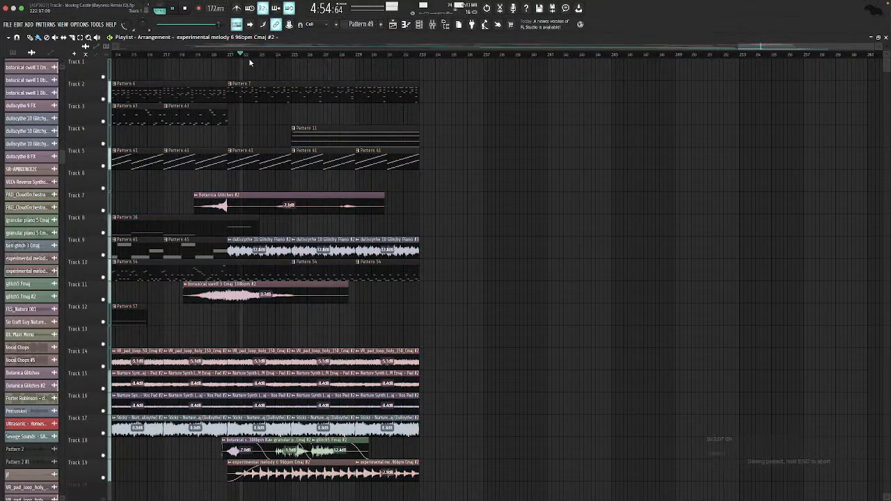
left_click(407, 54)
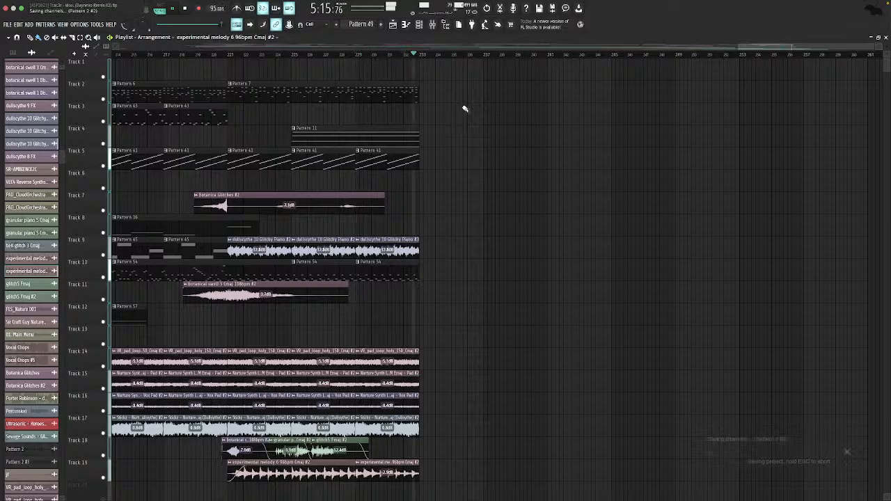
left_click(360, 55)
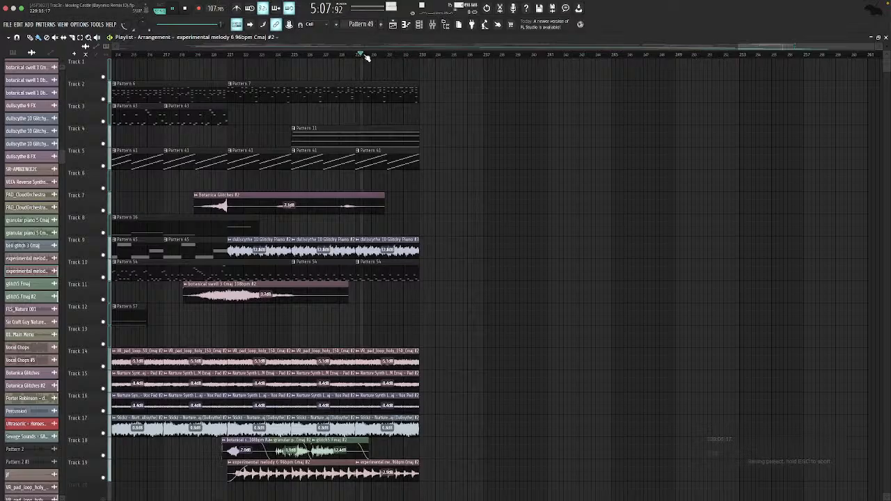
key("space")
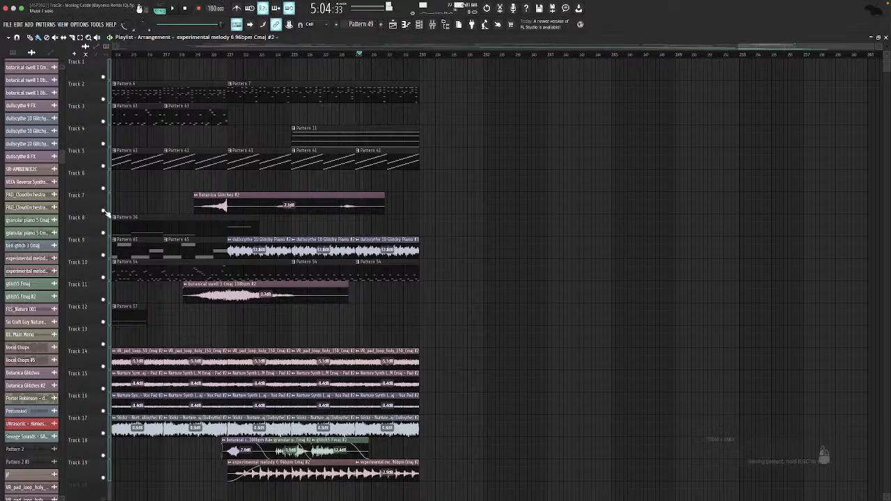
Examine the closing tempo, volume and EQ automation on Tracks 48 to 56 and place the playhead near bar 232.
scroll(204, 202, "down", 10)
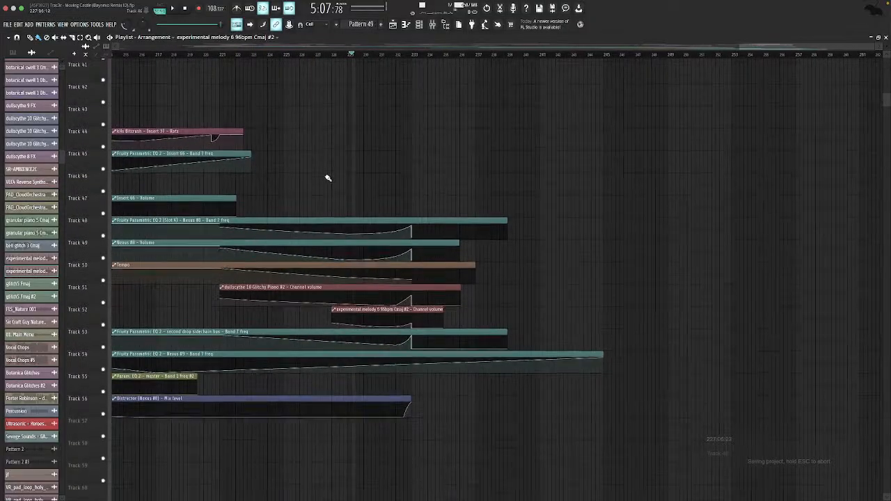
scroll(60, 268, "down", 5)
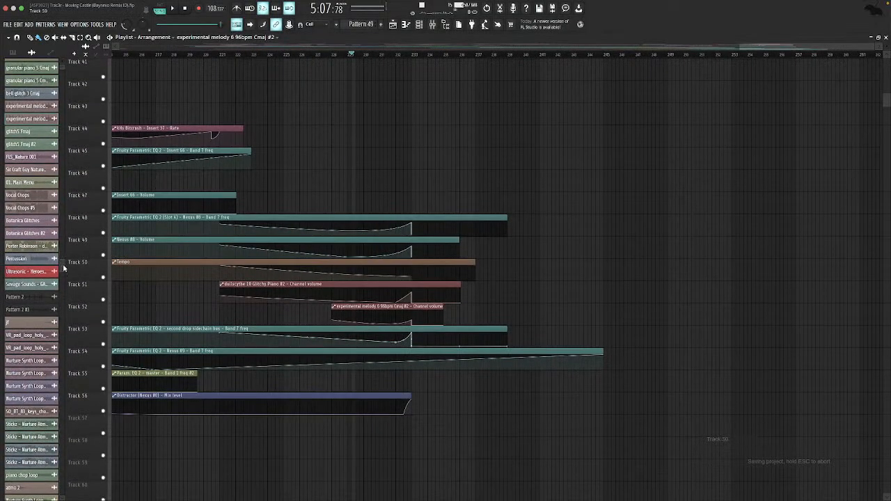
scroll(267, 235, "down", 4)
scroll(262, 235, "up", 4)
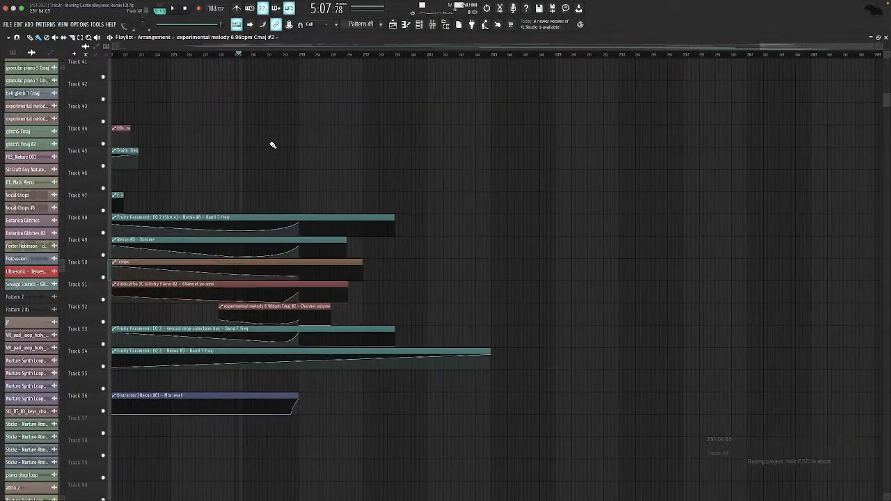
left_click(287, 54)
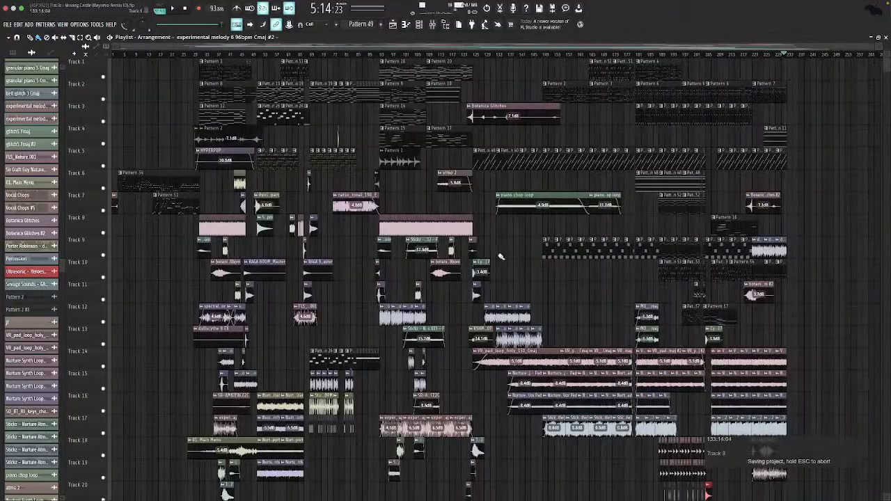
View all tracks of the whole arrangement, open the Param. EQ 2 - Insert 28 - Band 7 freq automation on Track 33, and close it.
scroll(823, 454, "down", 5)
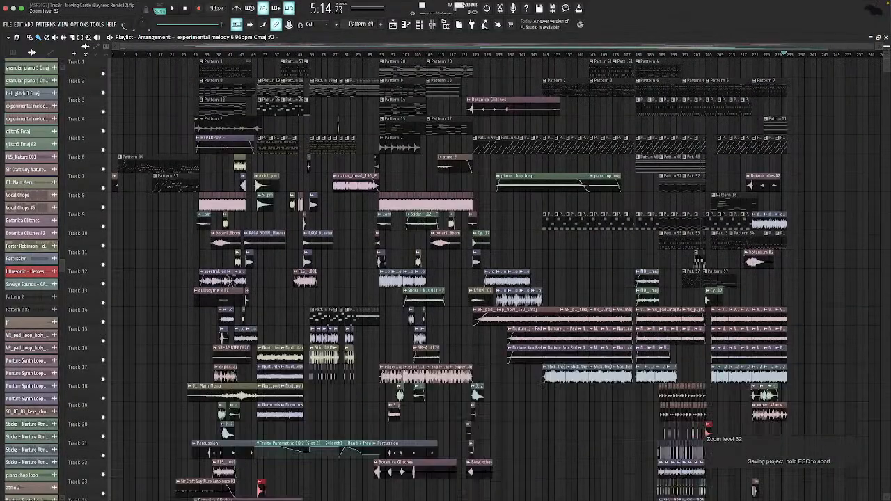
scroll(724, 431, "down", 8)
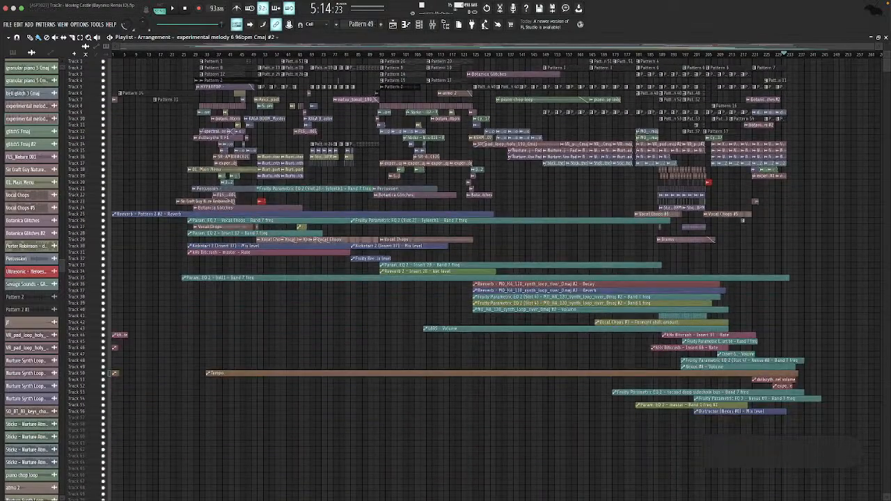
double_click(428, 264)
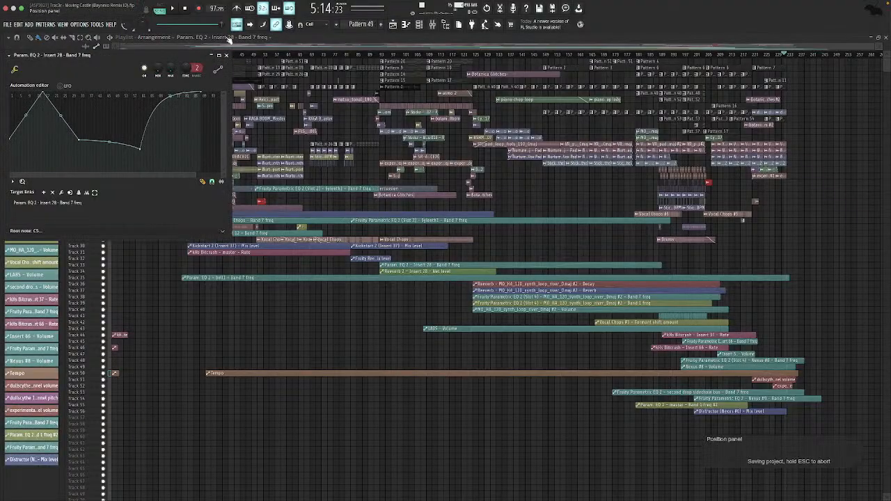
left_click(227, 56)
Switch to OBS, return to FL Studio to save the project, and switch to OBS again.
key("super+Tab")
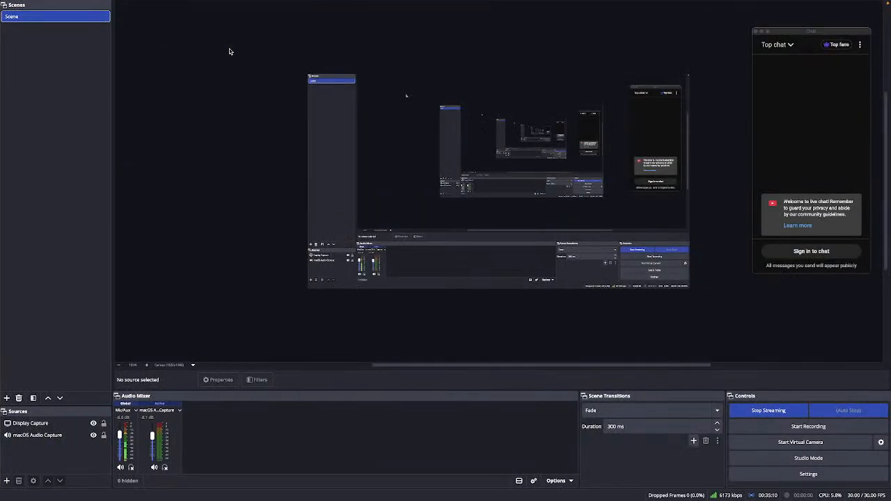
key("ctrl+Left")
key("super+s")
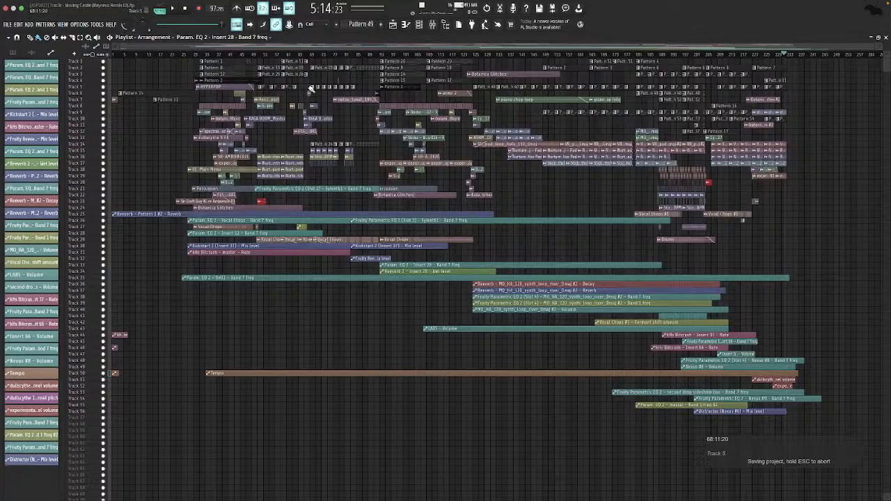
key("super+Tab")
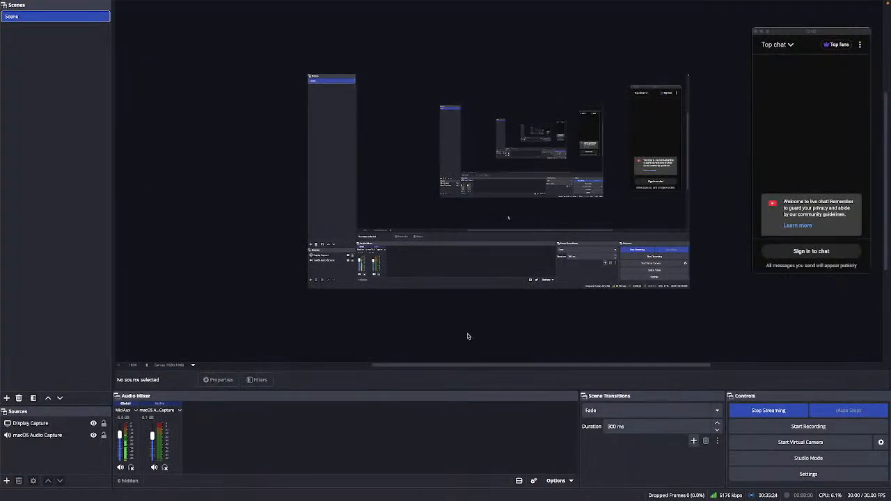